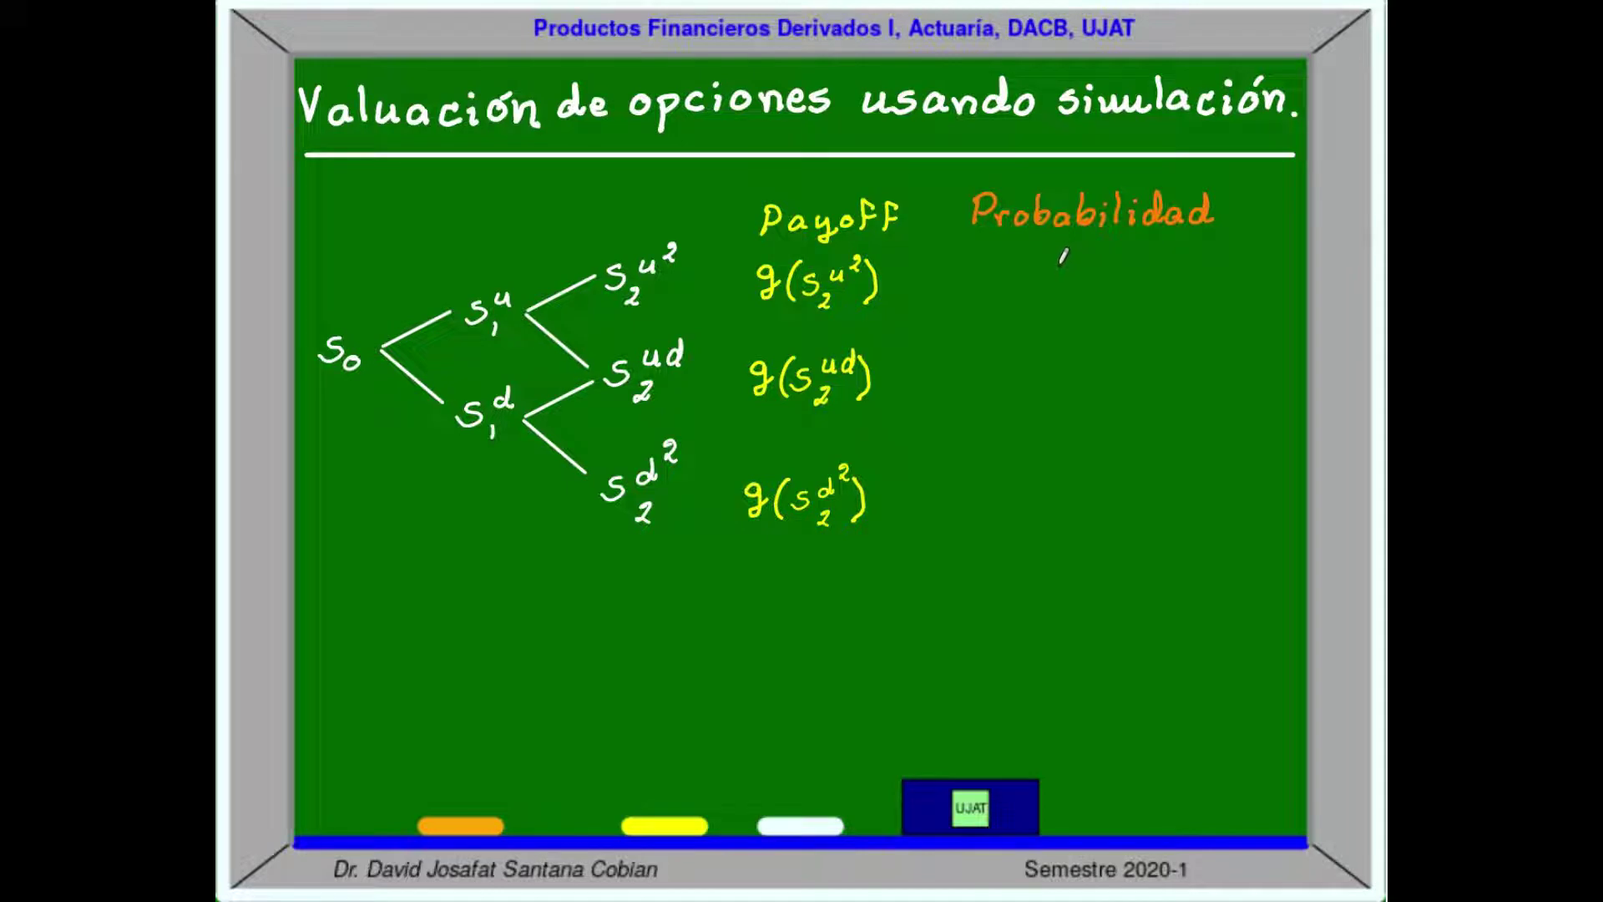
Write the probabilities p̃², 2(1−p̃)p̃ and (1−p̃)² in orange, then begin '∴ E' in cyan.
mouse_move(1061, 266)
mouse_down()
mouse_move(1058, 298)
mouse_move(1084, 247)
mouse_move(1117, 260)
mouse_up()
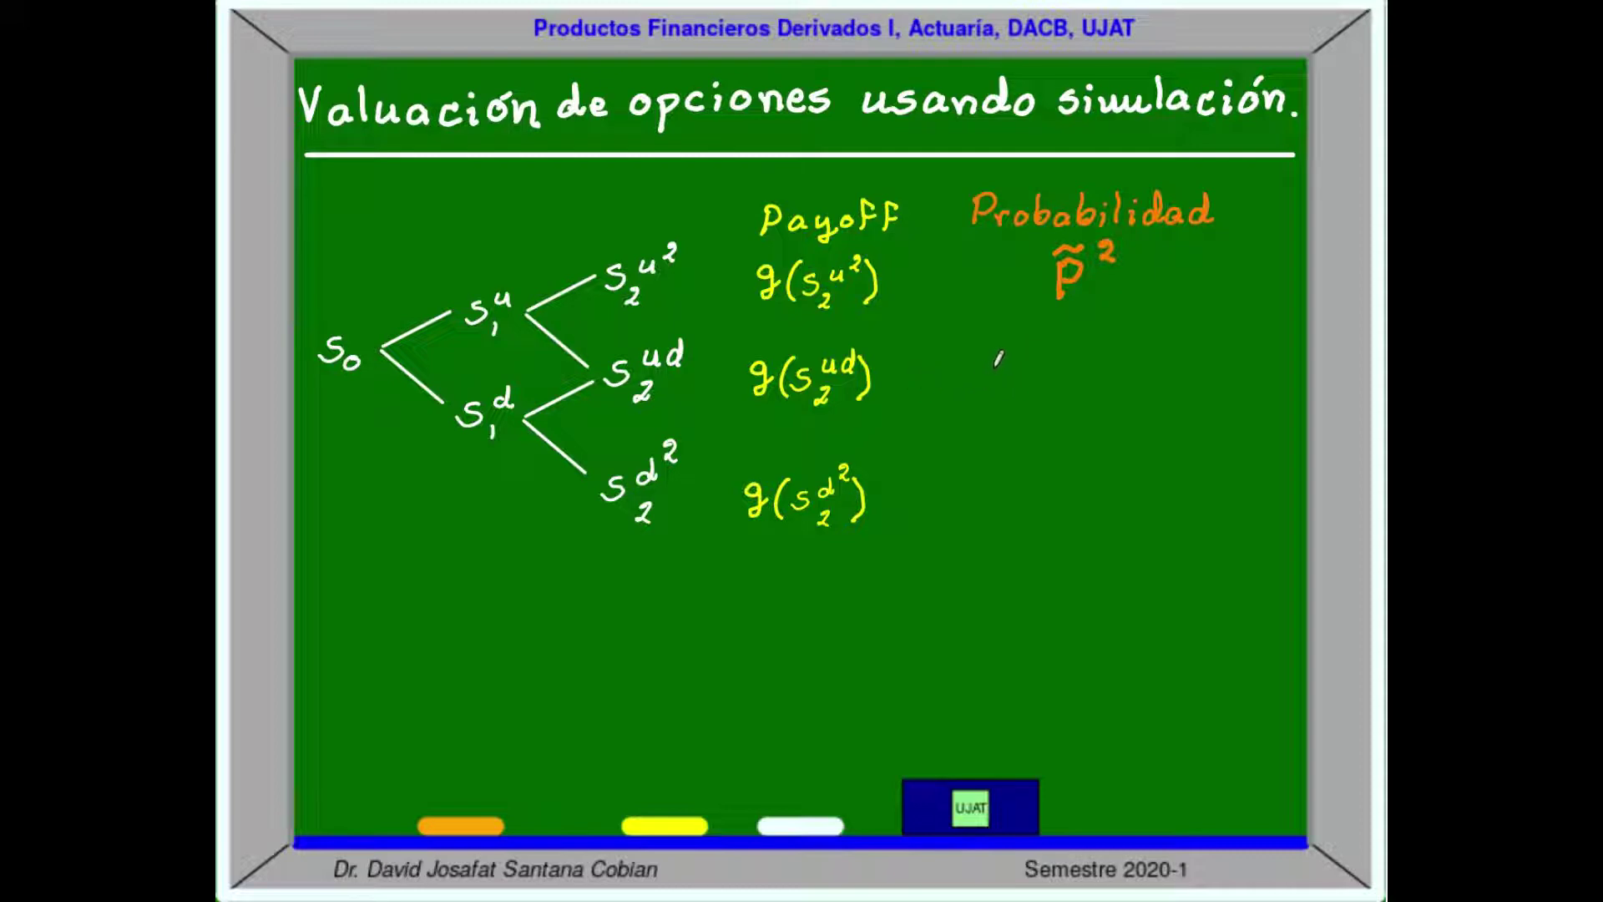
mouse_move(983, 351)
mouse_down()
mouse_move(986, 377)
mouse_move(1036, 385)
mouse_move(1067, 366)
mouse_move(1080, 383)
mouse_move(1096, 338)
mouse_move(1111, 382)
mouse_move(1132, 383)
mouse_up()
mouse_move(1134, 350)
mouse_down()
mouse_move(1136, 368)
mouse_move(1161, 332)
mouse_up()
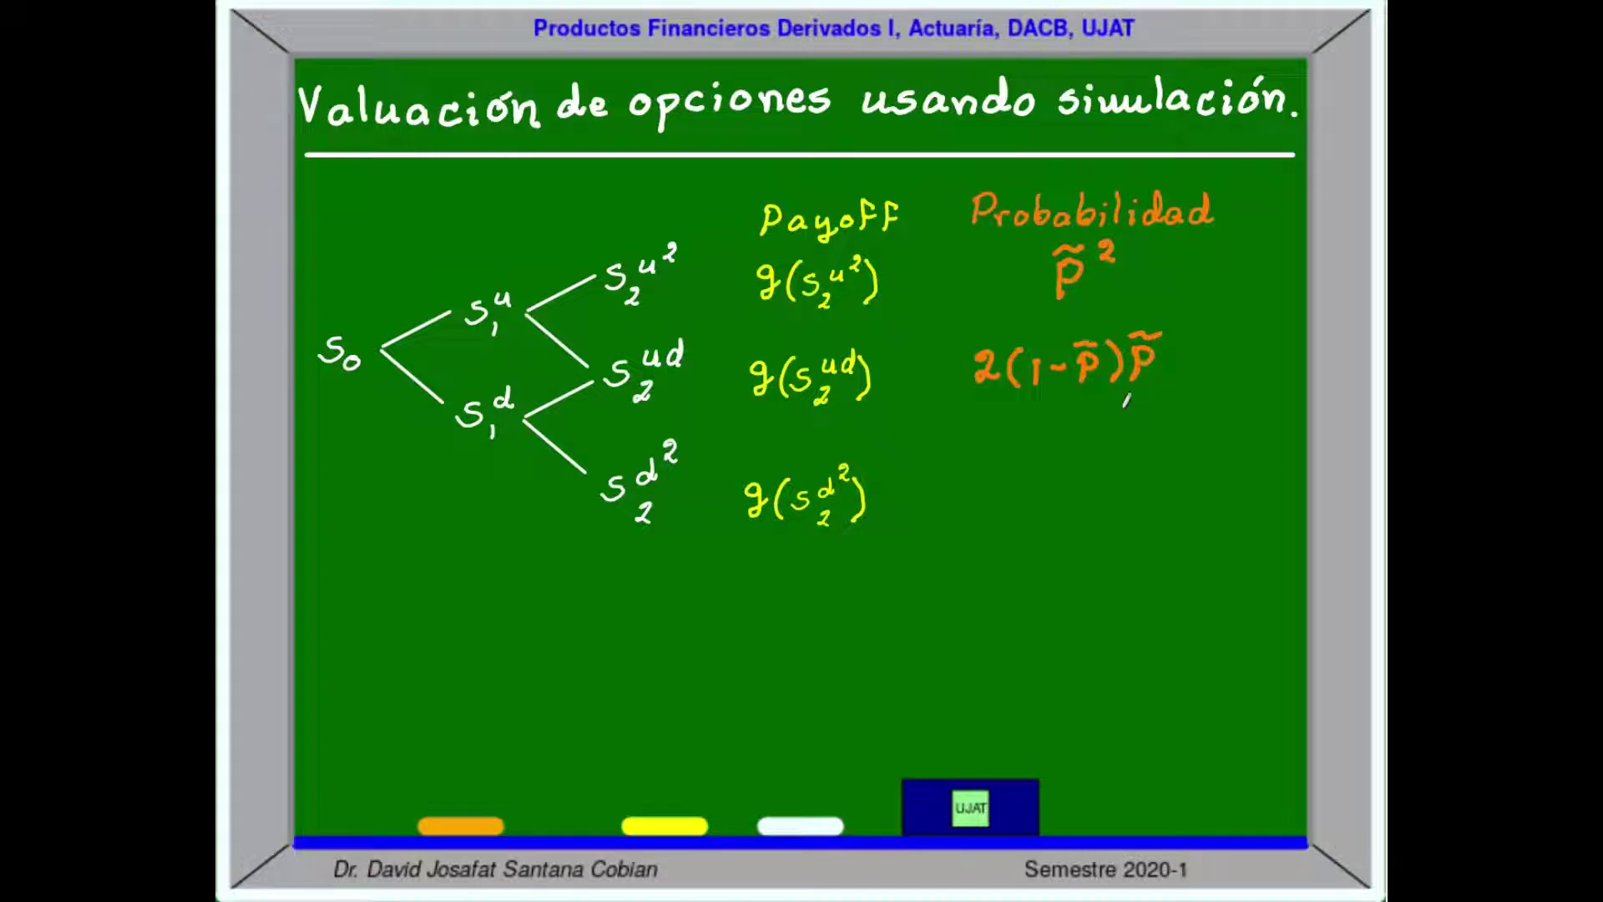
mouse_move(1030, 486)
mouse_down()
mouse_move(1033, 513)
mouse_move(1101, 492)
mouse_move(1118, 506)
mouse_move(1134, 456)
mouse_move(1153, 505)
mouse_up()
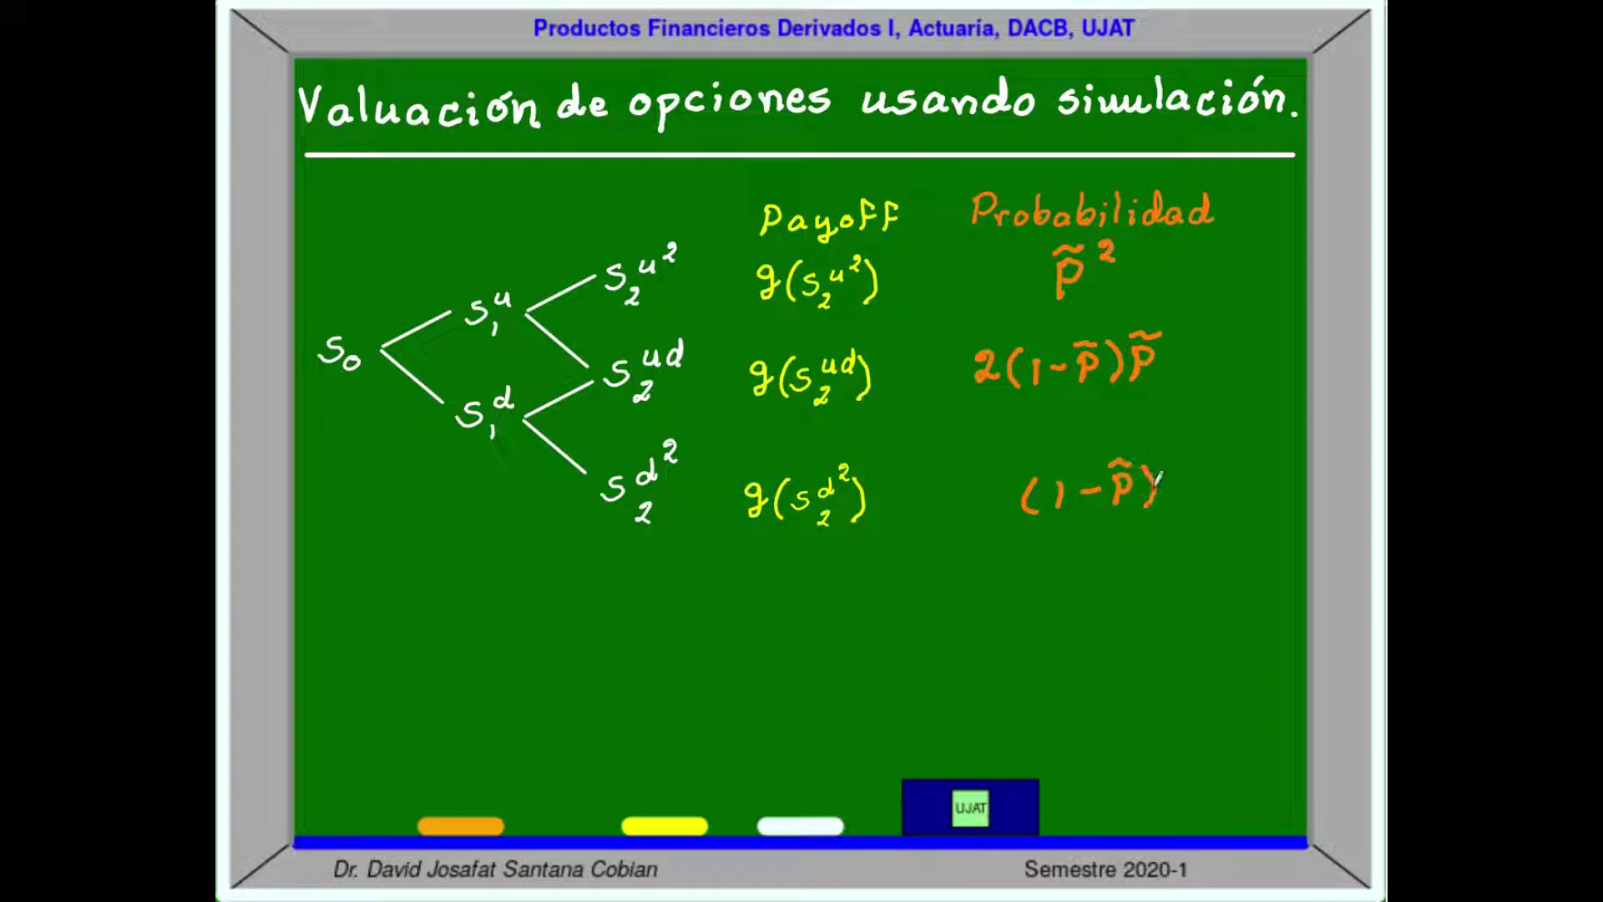
drag(1167, 440, 1182, 464)
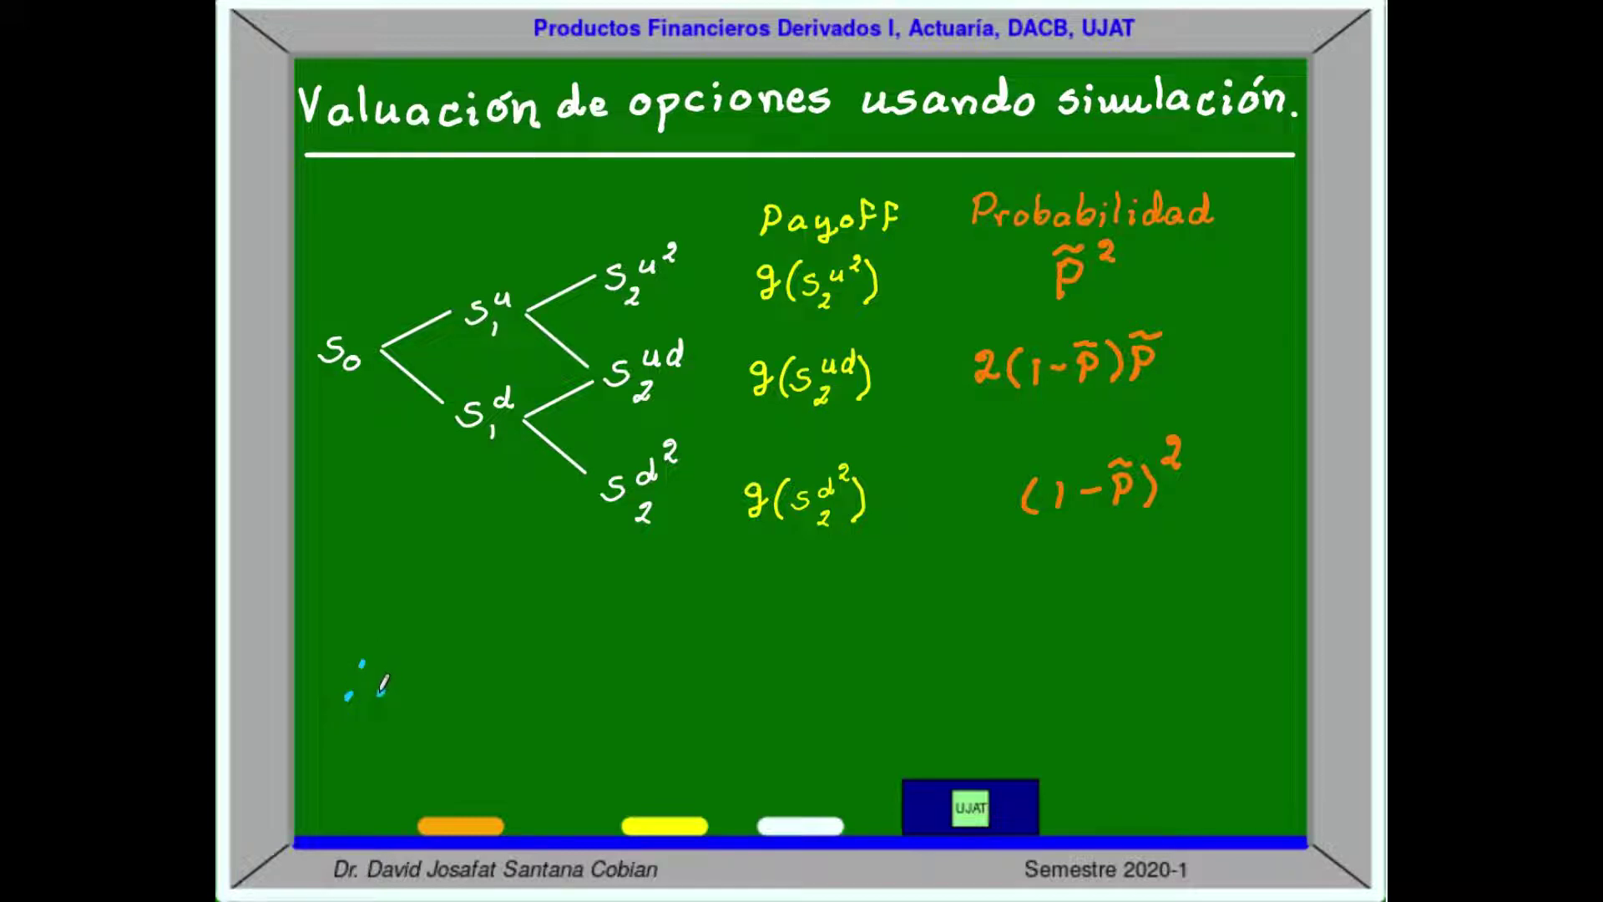
click(380, 693)
mouse_move(426, 660)
mouse_down()
mouse_move(420, 697)
mouse_move(444, 701)
mouse_move(451, 650)
mouse_move(473, 706)
mouse_move(494, 660)
mouse_move(492, 702)
mouse_up()
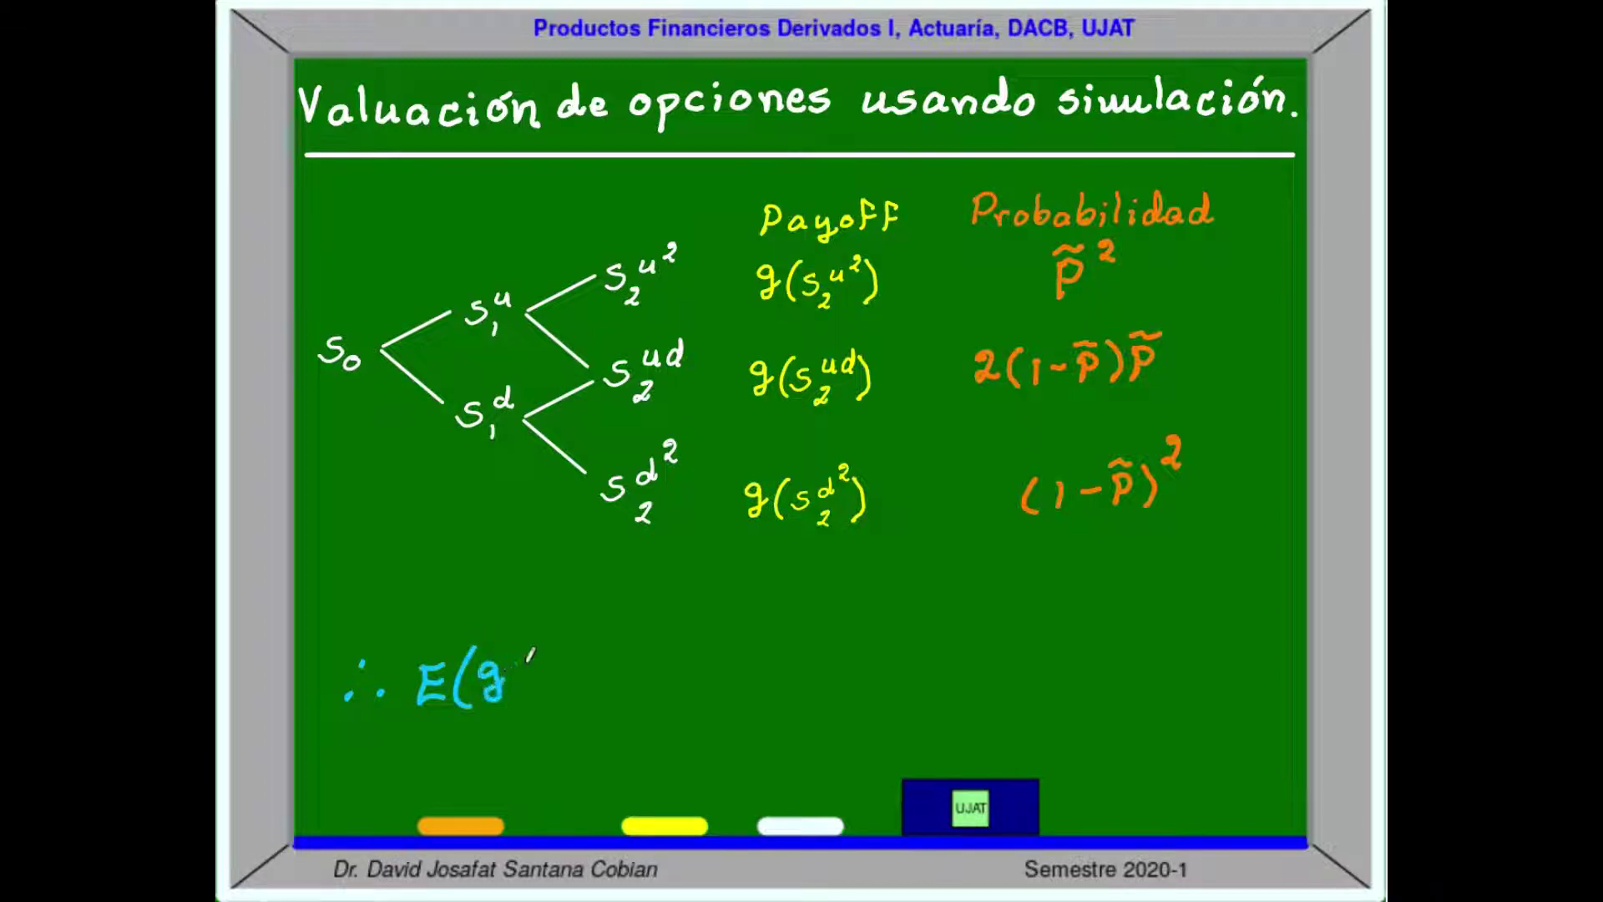
Complete the cyan expression E(g(s2)) after the therefore sign.
mouse_move(528, 652)
mouse_down()
mouse_move(524, 703)
mouse_move(556, 656)
mouse_move(577, 700)
mouse_up()
drag(591, 640, 595, 697)
mouse_move(603, 625)
mouse_down()
mouse_move(616, 705)
mouse_move(659, 670)
mouse_move(659, 686)
mouse_up()
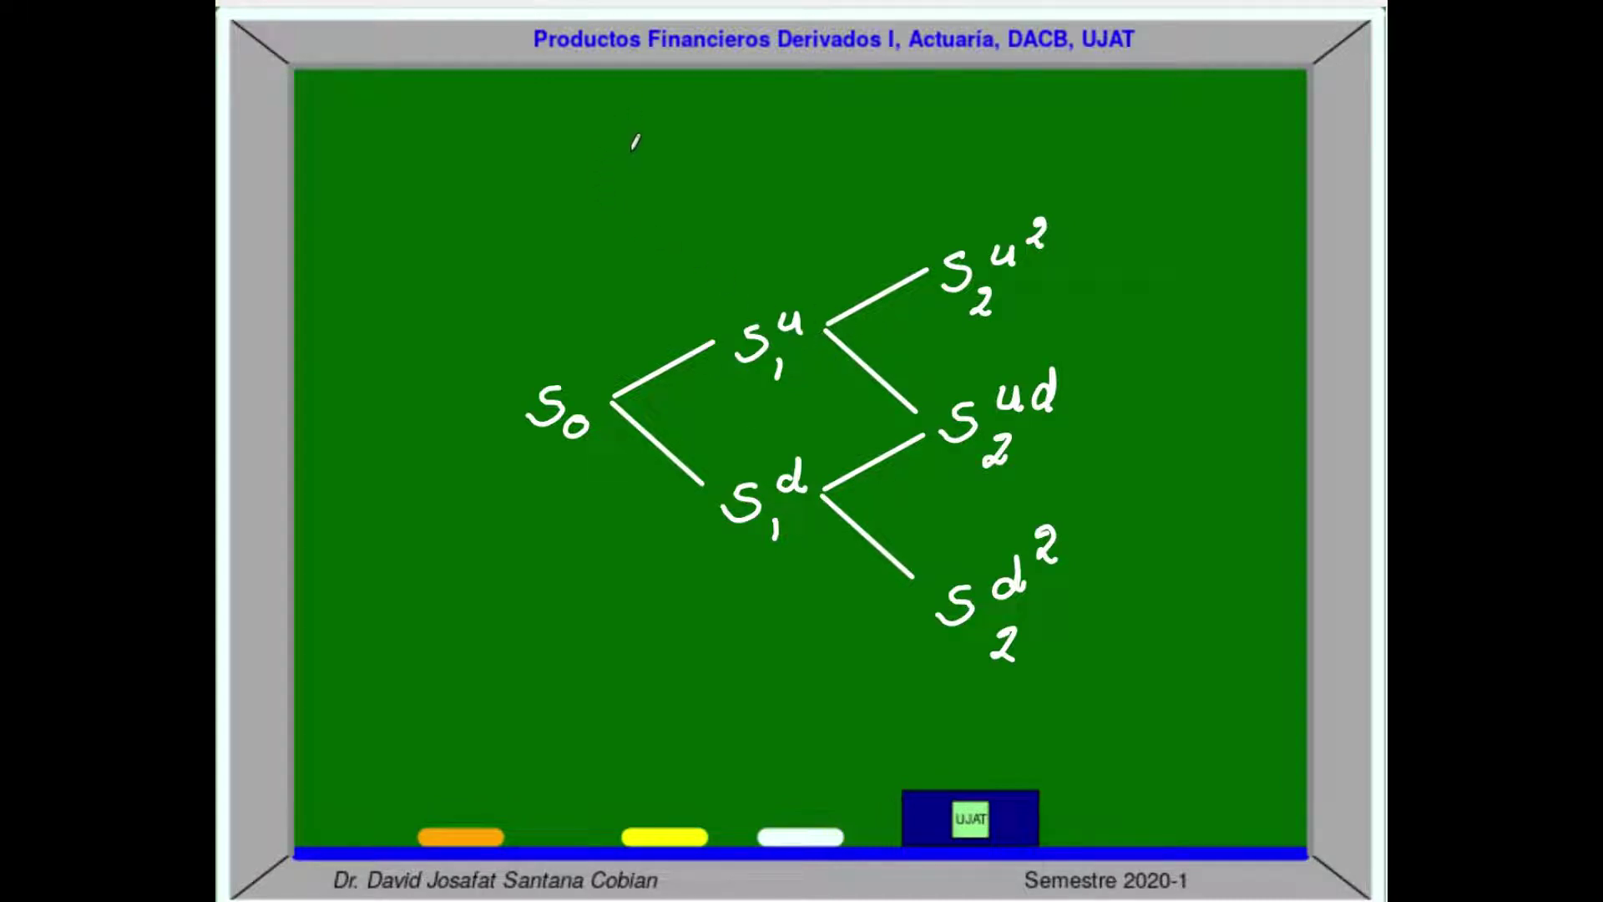
Label the tree branches p̃ and (1−p̃) and write the Bernoulli heading.
mouse_move(641, 138)
mouse_down()
mouse_move(639, 184)
mouse_move(671, 117)
mouse_up()
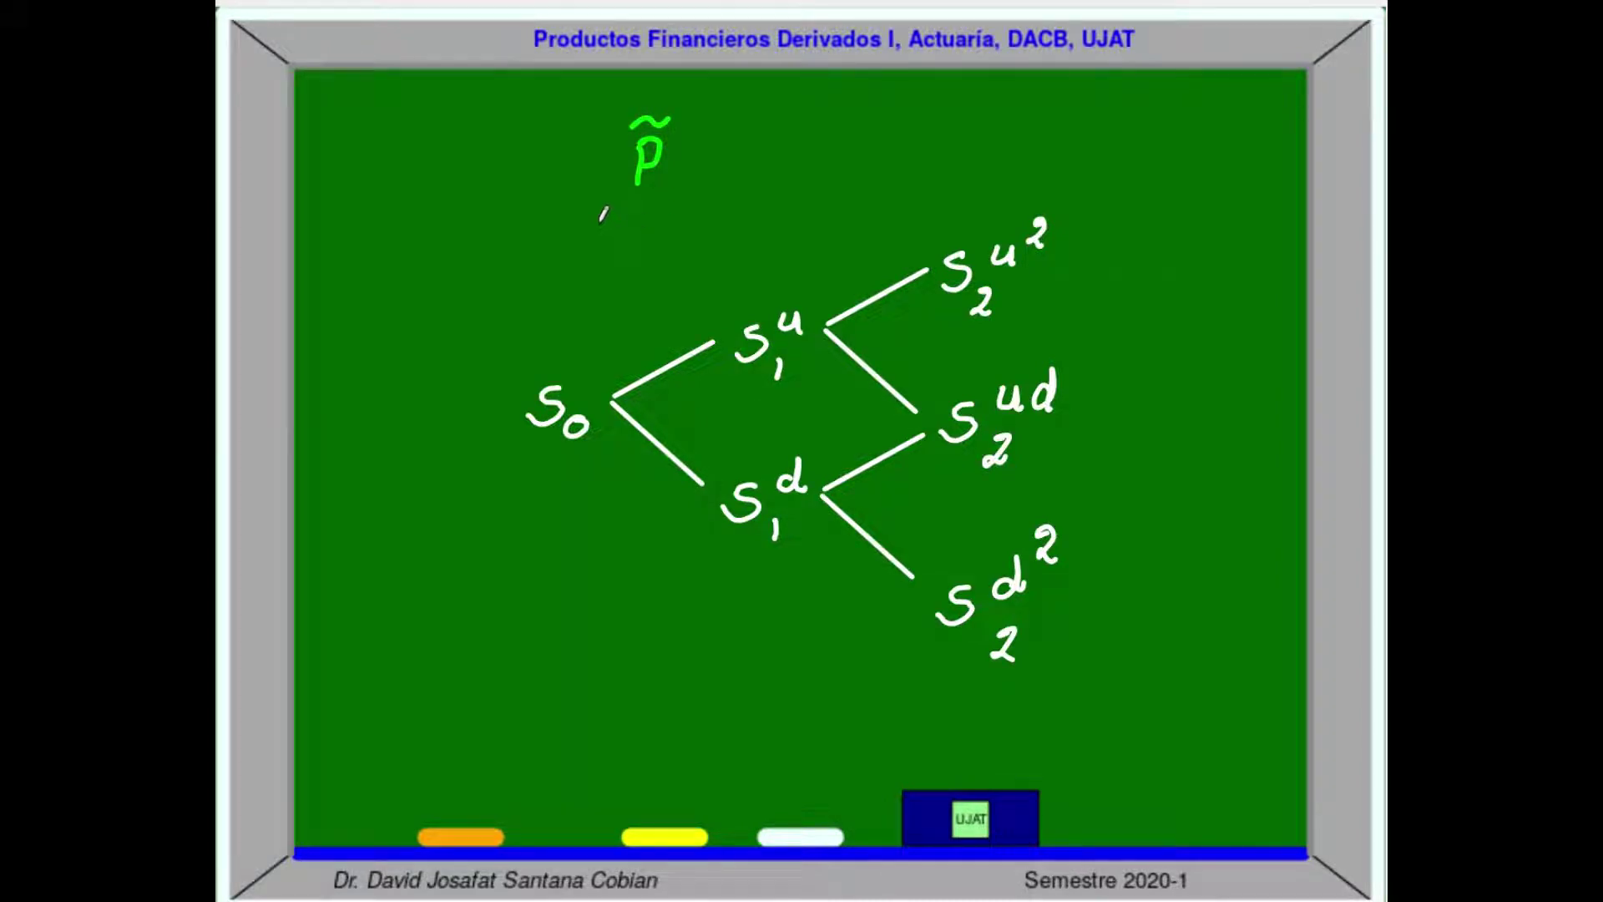
mouse_move(609, 220)
mouse_down()
mouse_move(596, 269)
mouse_move(660, 239)
mouse_move(681, 252)
mouse_move(687, 204)
mouse_move(709, 262)
mouse_up()
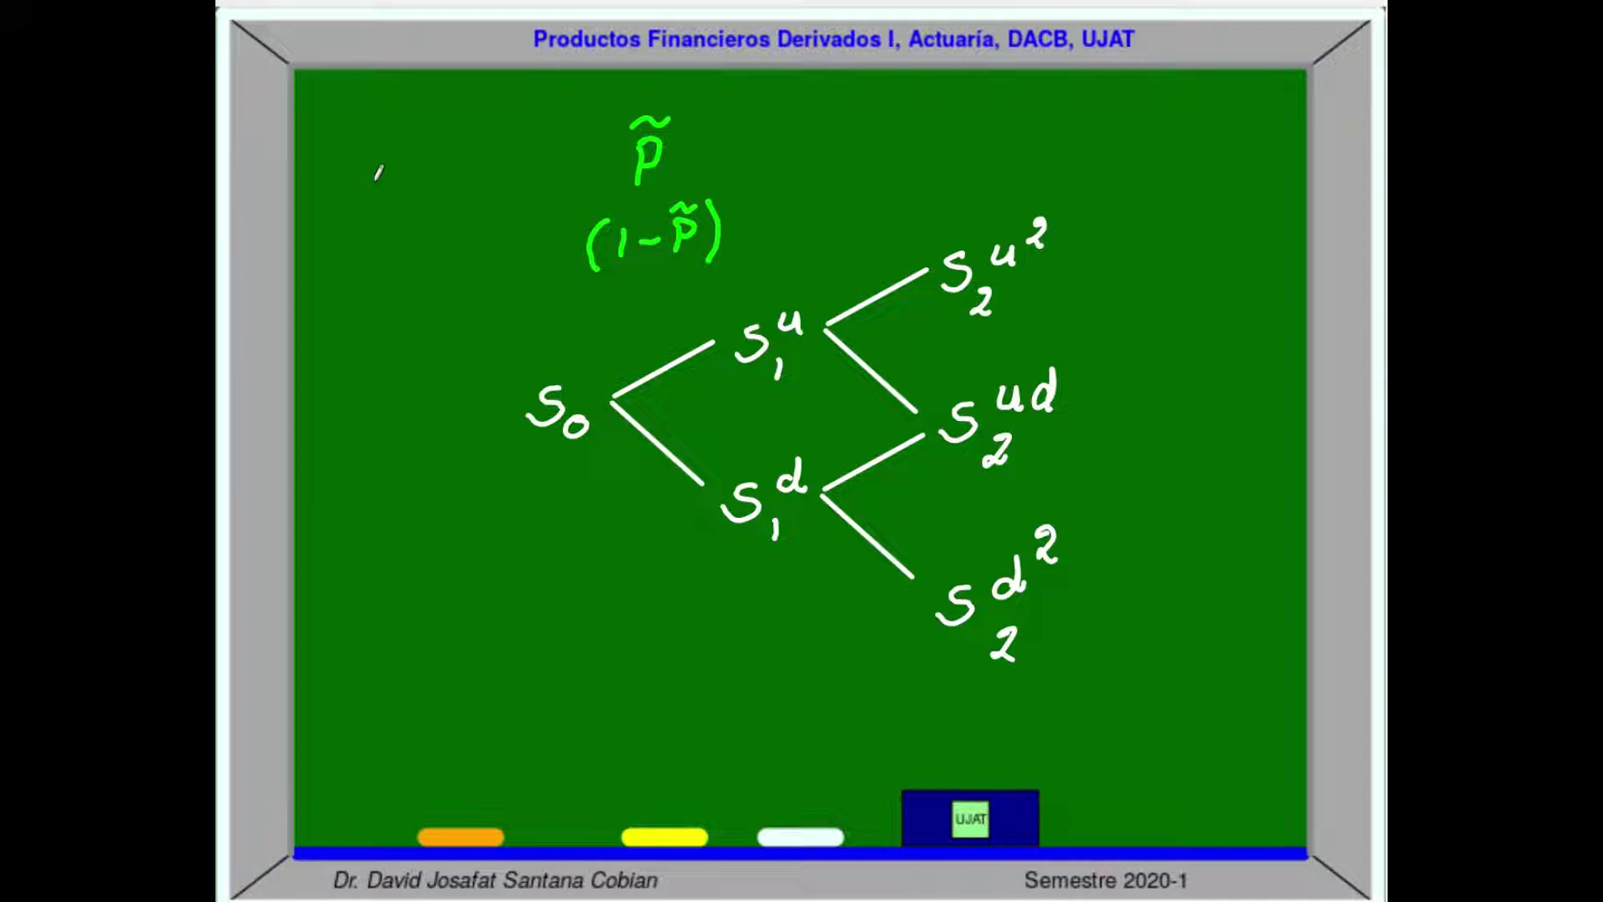
mouse_move(847, 162)
mouse_down()
mouse_move(845, 199)
mouse_move(905, 172)
mouse_move(908, 193)
mouse_move(941, 176)
mouse_move(1045, 192)
mouse_up()
mouse_move(1071, 138)
mouse_down()
mouse_move(1064, 194)
mouse_move(1089, 194)
mouse_up()
click(1097, 163)
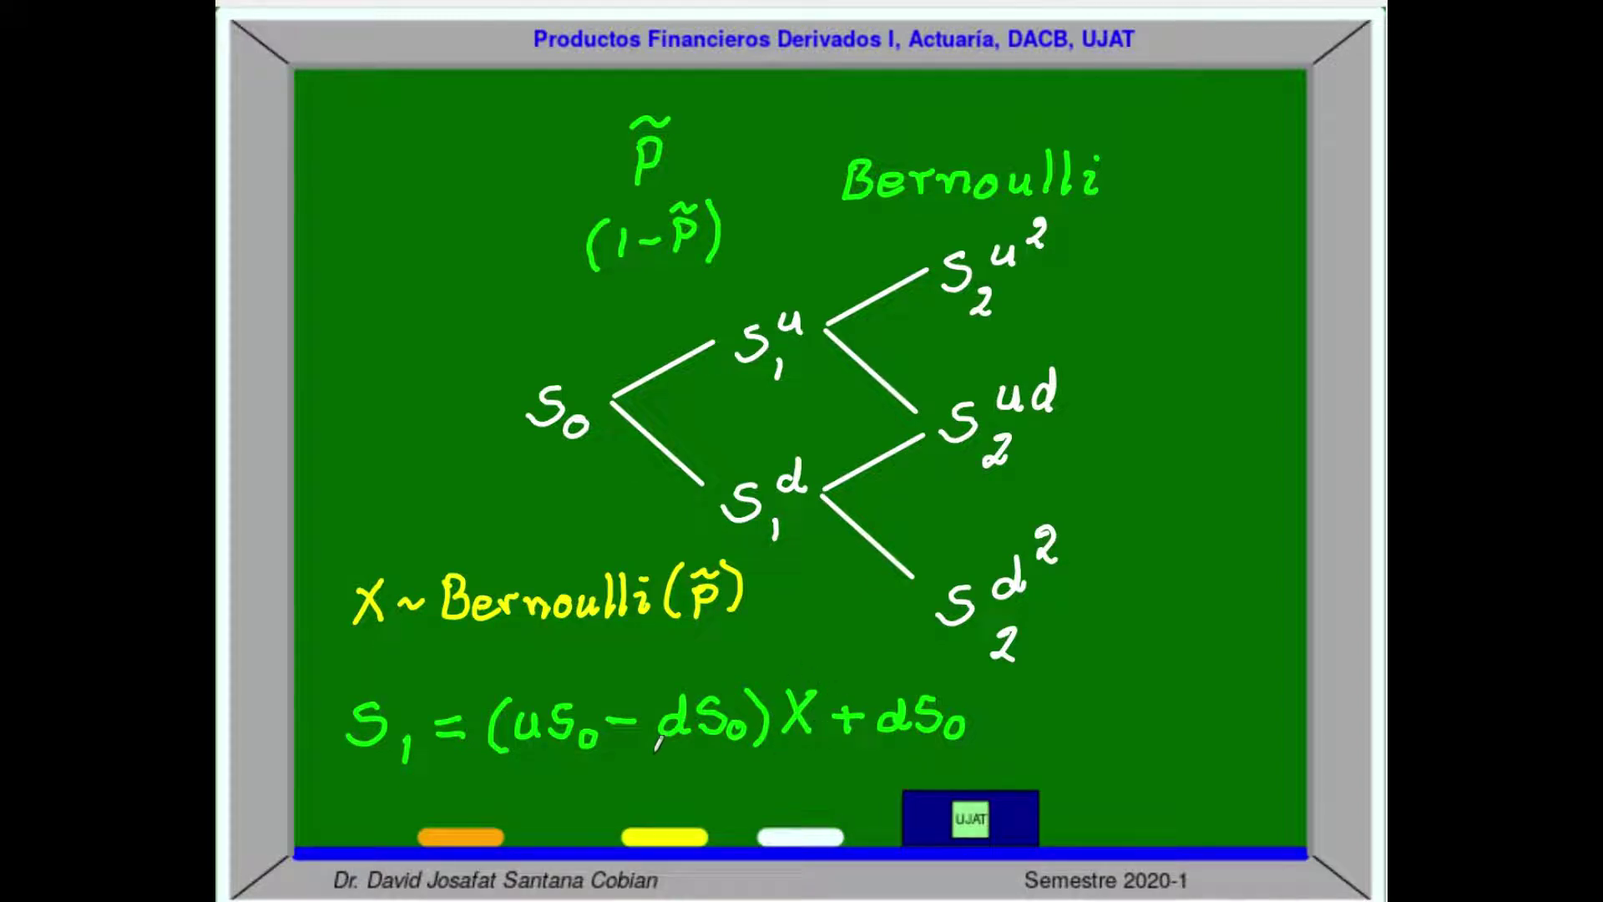
Append '=' and a brace to S1 with uS0 as the first, checked case.
mouse_move(1006, 715)
mouse_down()
mouse_move(1040, 712)
mouse_move(1037, 731)
mouse_up()
mouse_move(1083, 648)
mouse_down()
mouse_move(1085, 770)
mouse_move(1116, 723)
mouse_move(1116, 762)
mouse_move(1170, 748)
mouse_up()
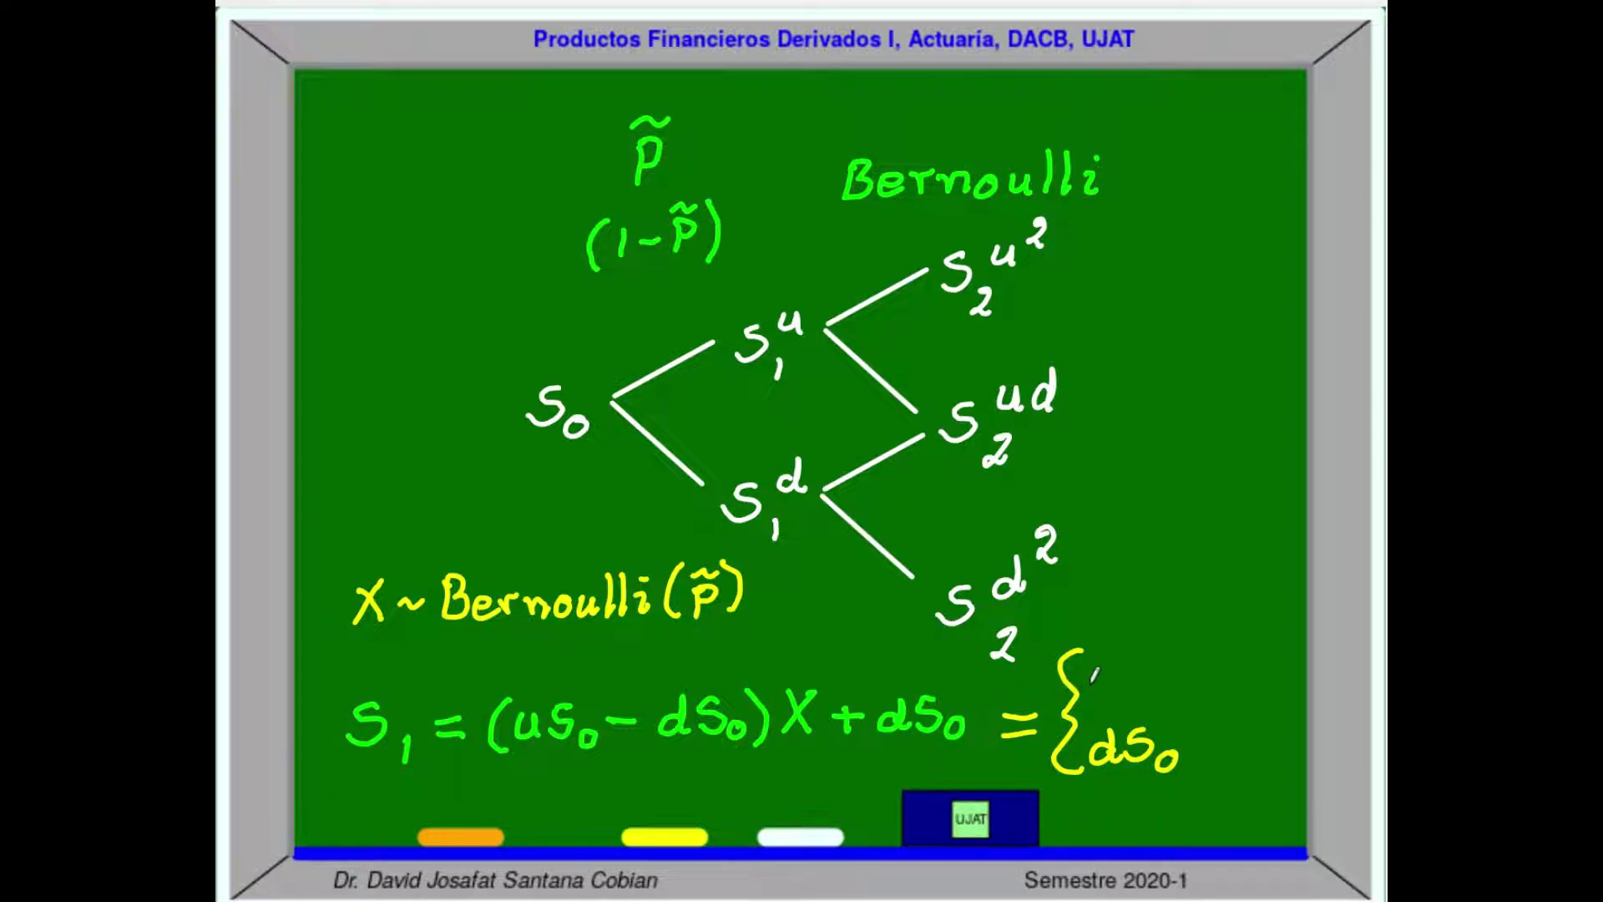
mouse_move(1092, 673)
mouse_down()
mouse_move(1119, 697)
mouse_move(1169, 682)
mouse_up()
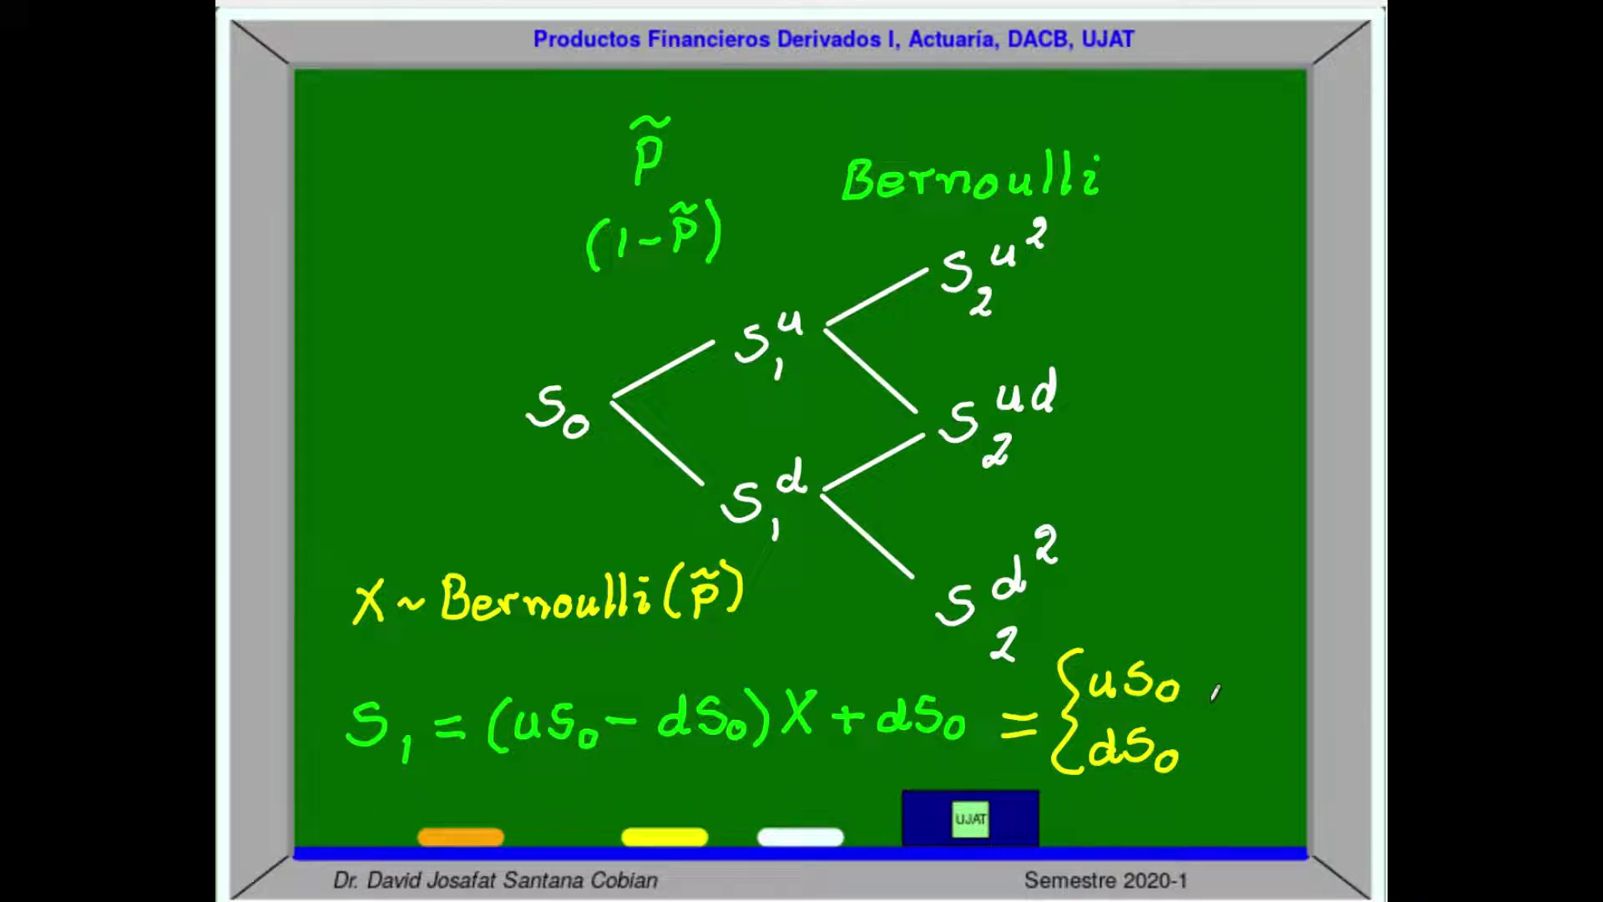
drag(1211, 703, 1271, 680)
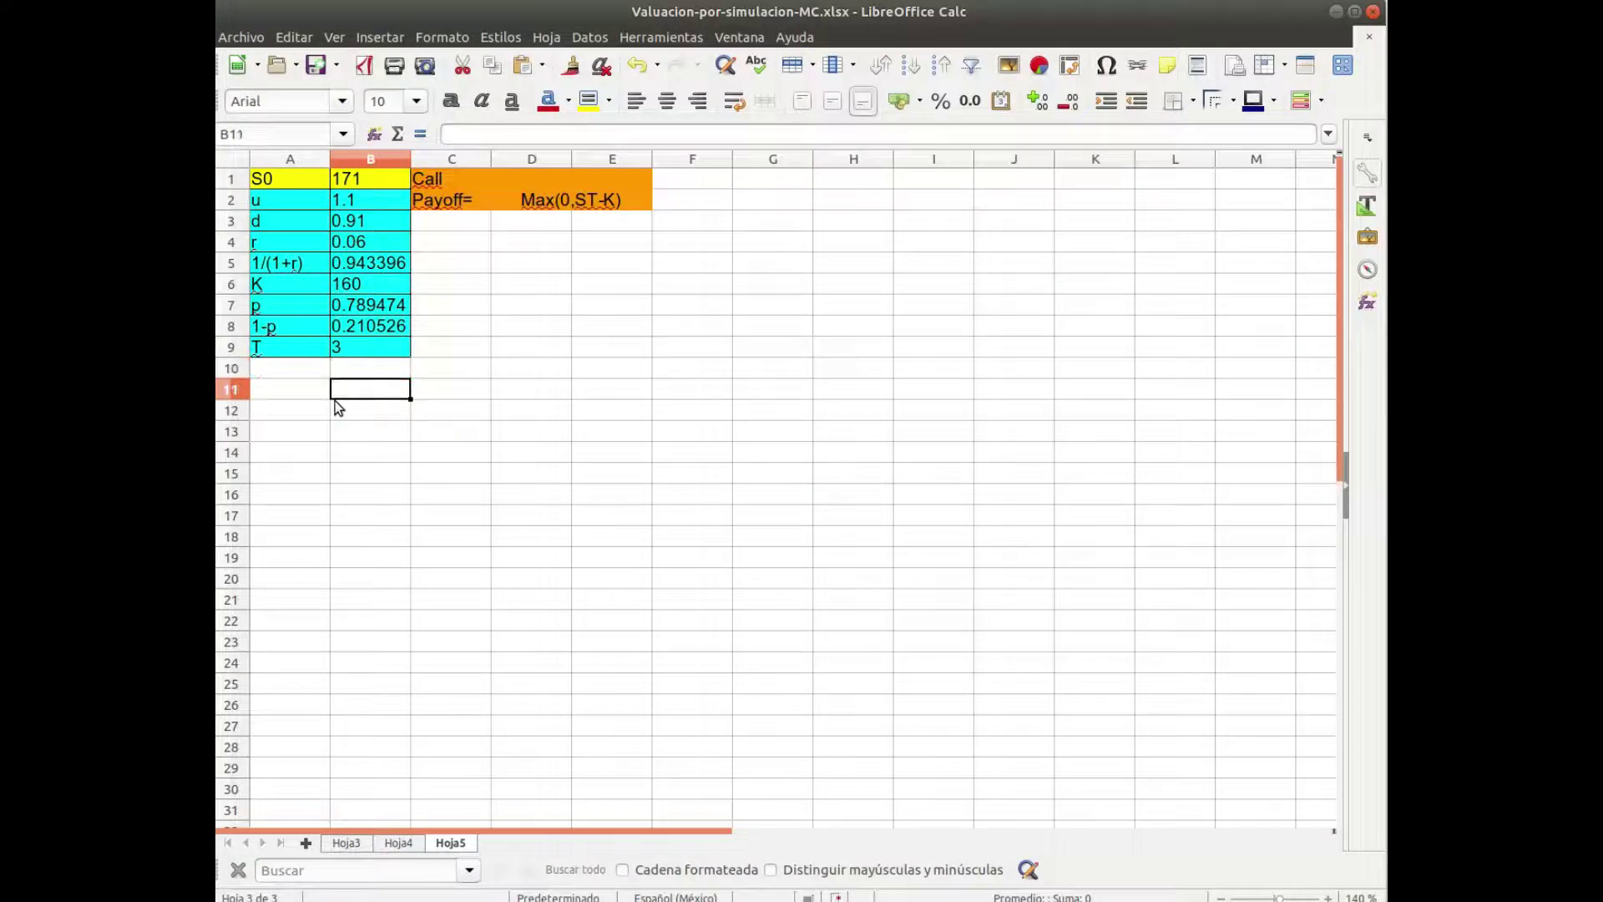
Enter the header n in A11 with the step numbers 1, 2, 3 in A12:A14.
key(Left)
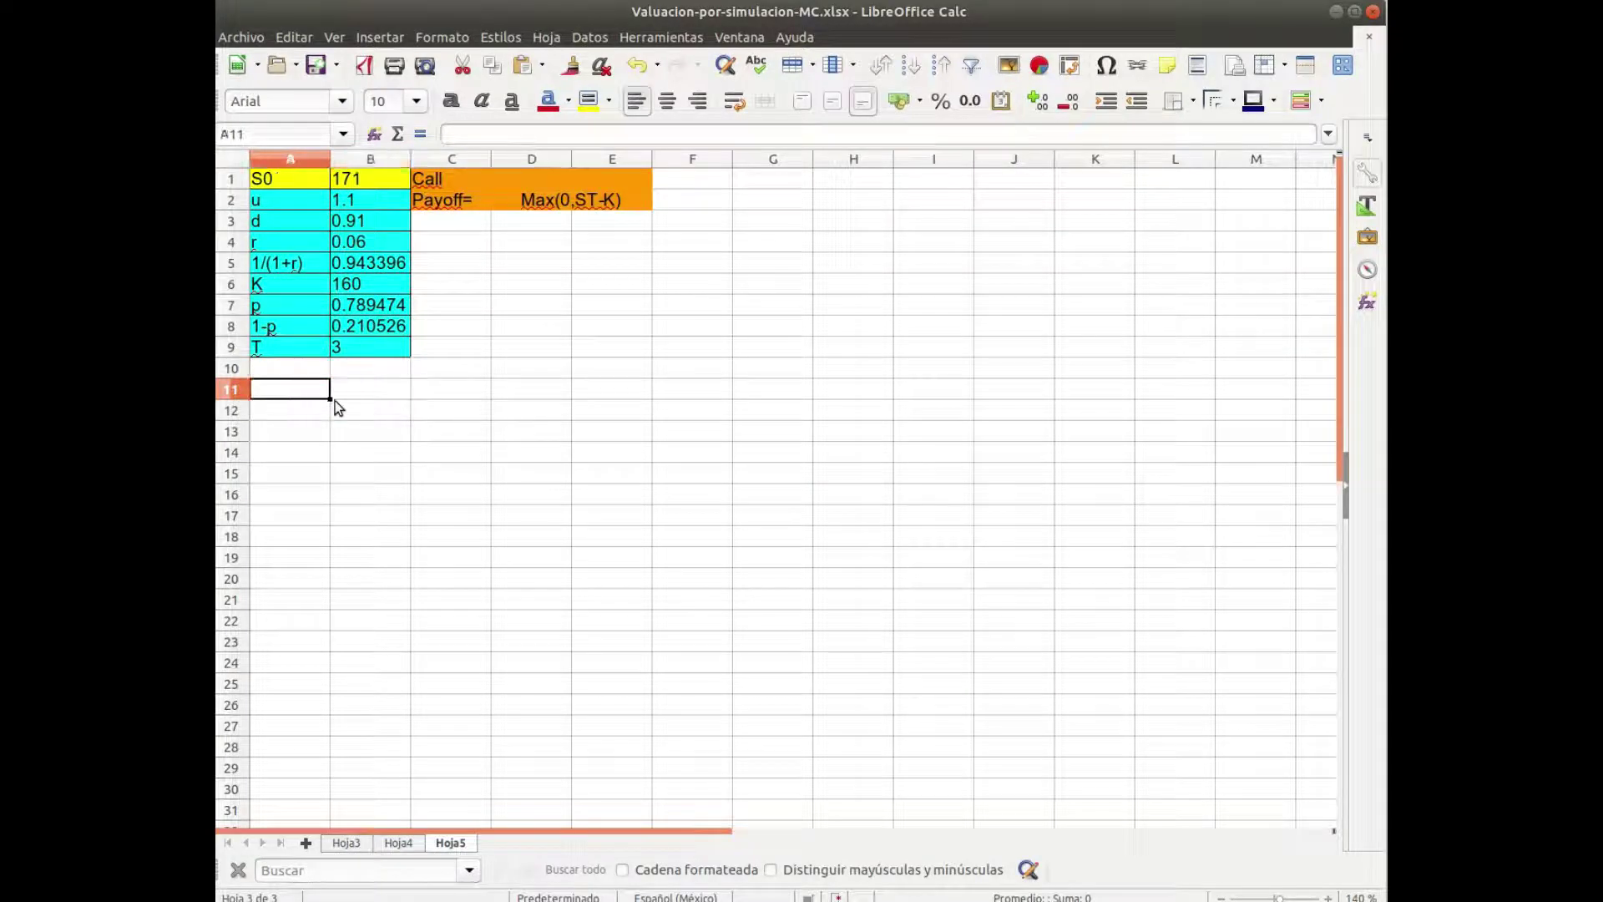
key(Down)
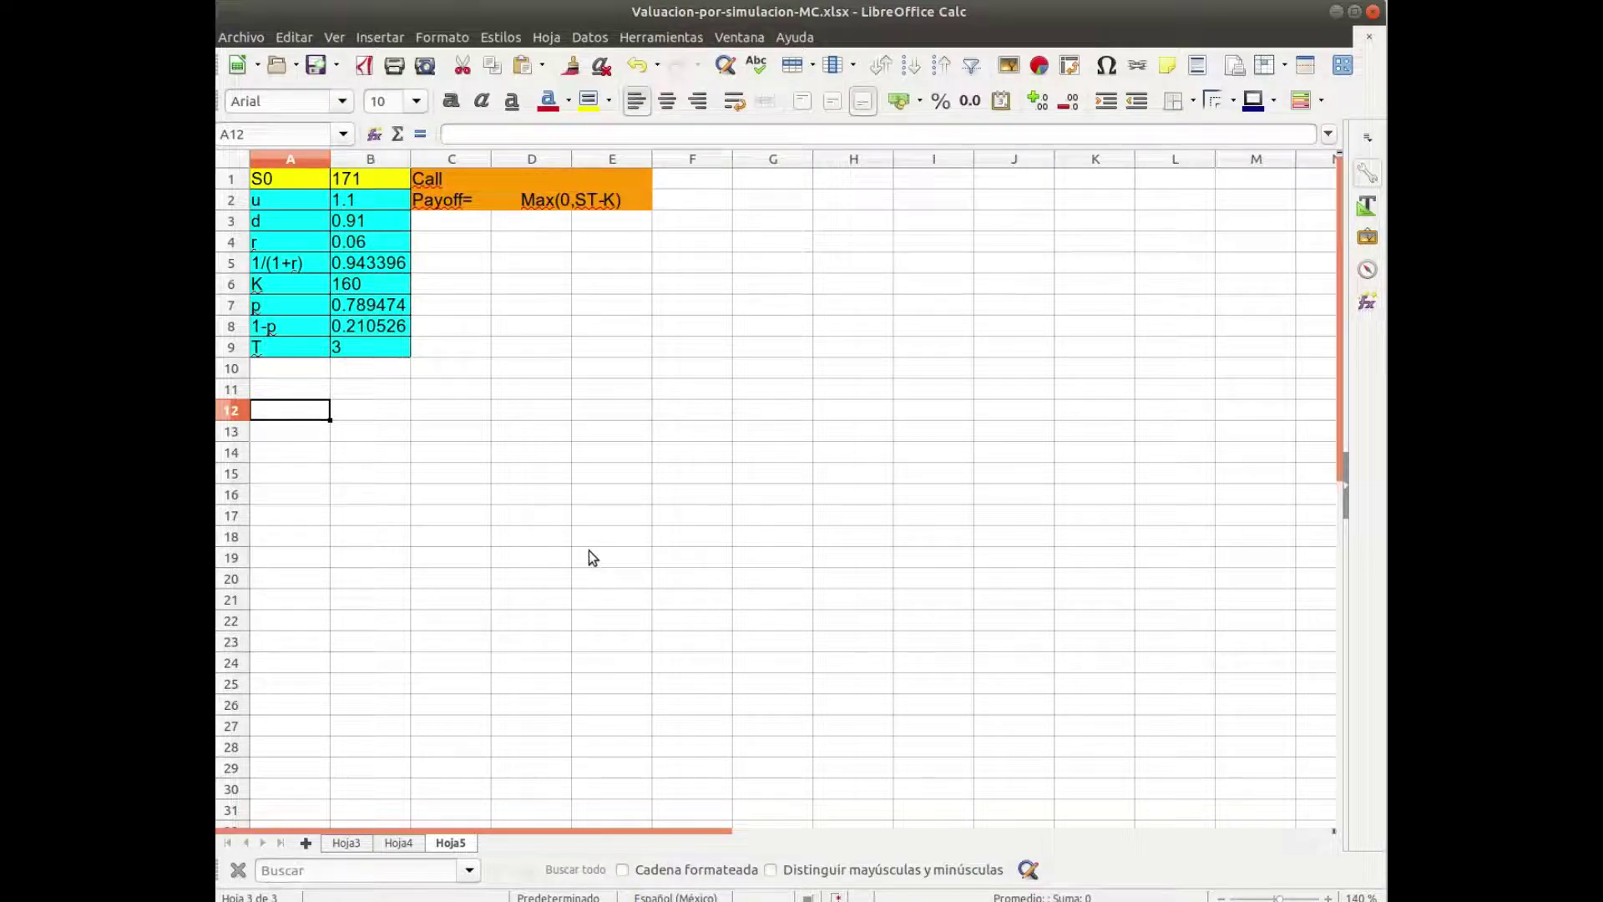
key(Up)
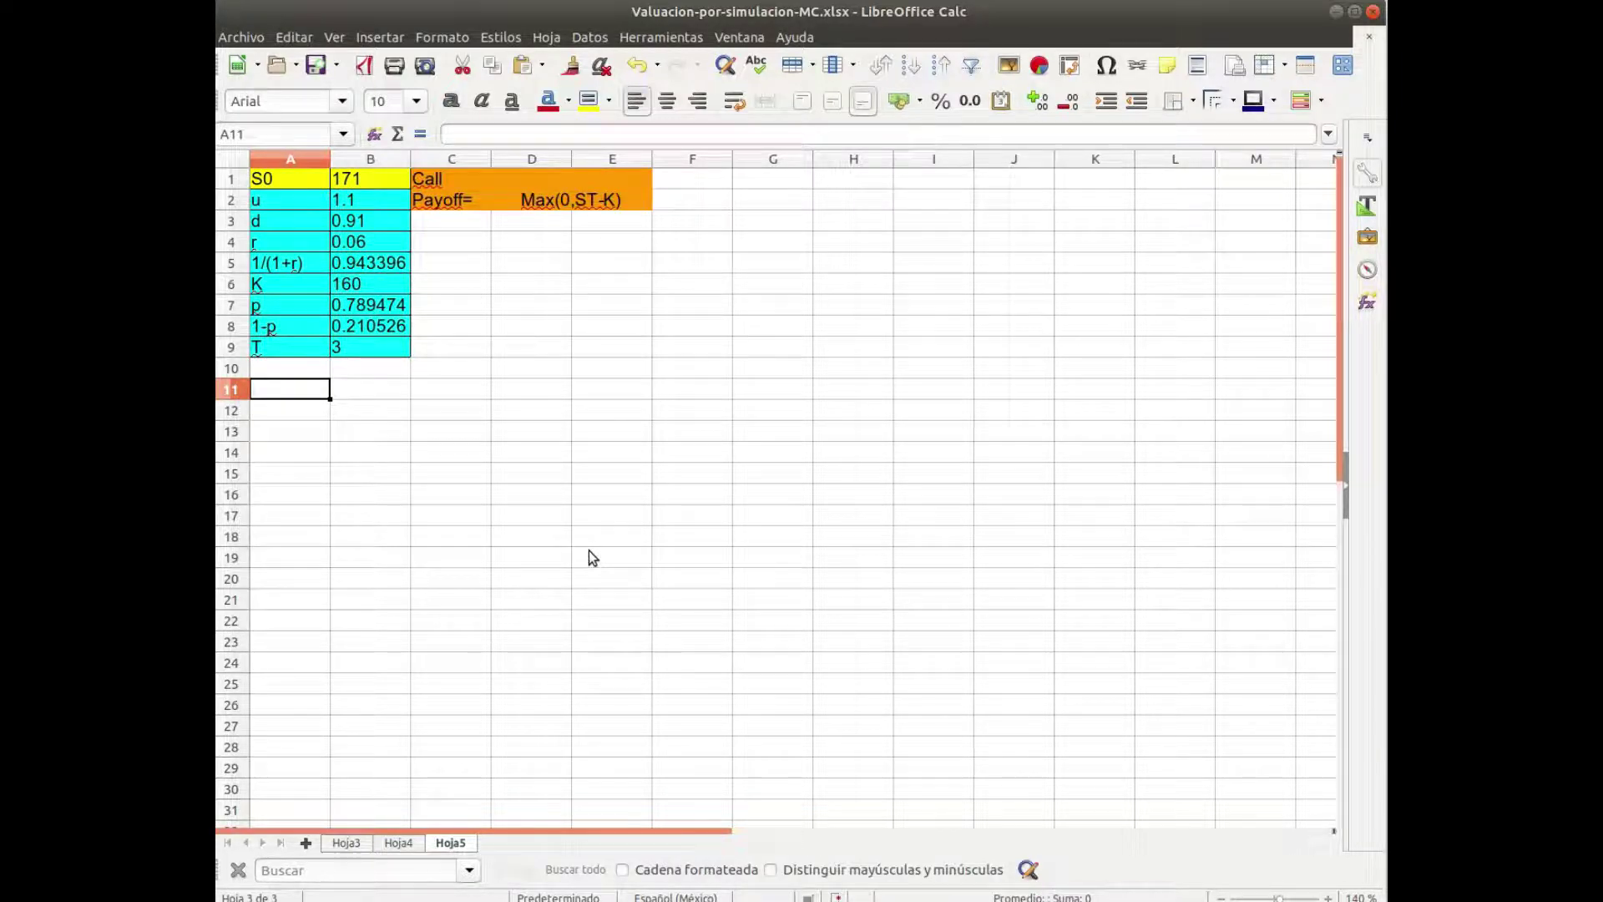
text(n)
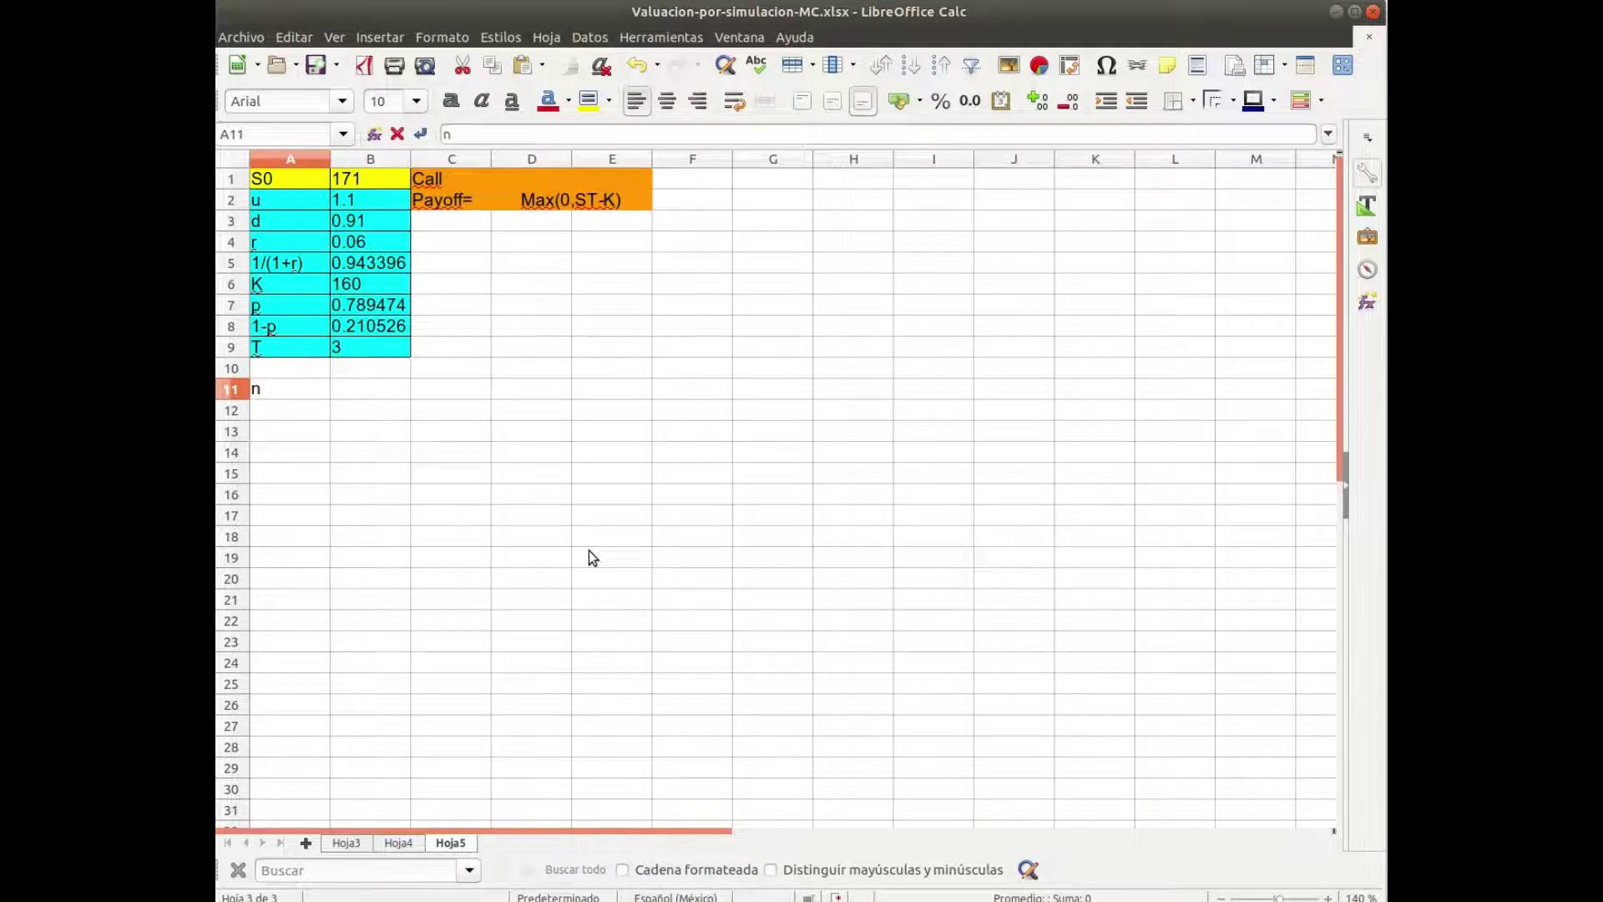
key(Return)
text(1)
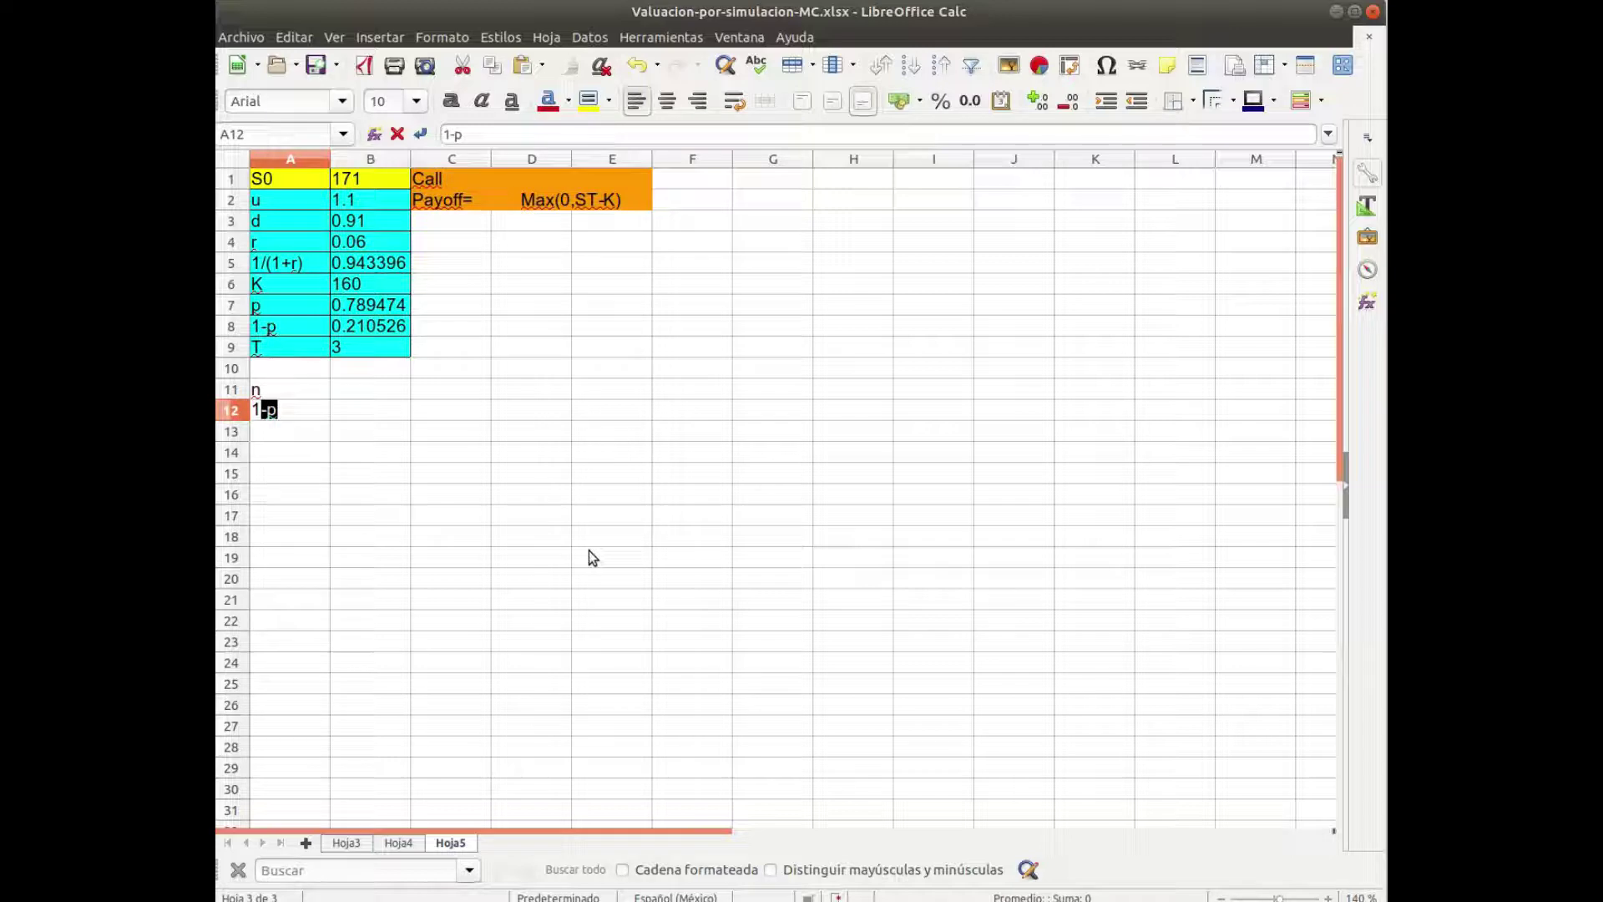
key(BackSpace)
key(Return)
text(2)
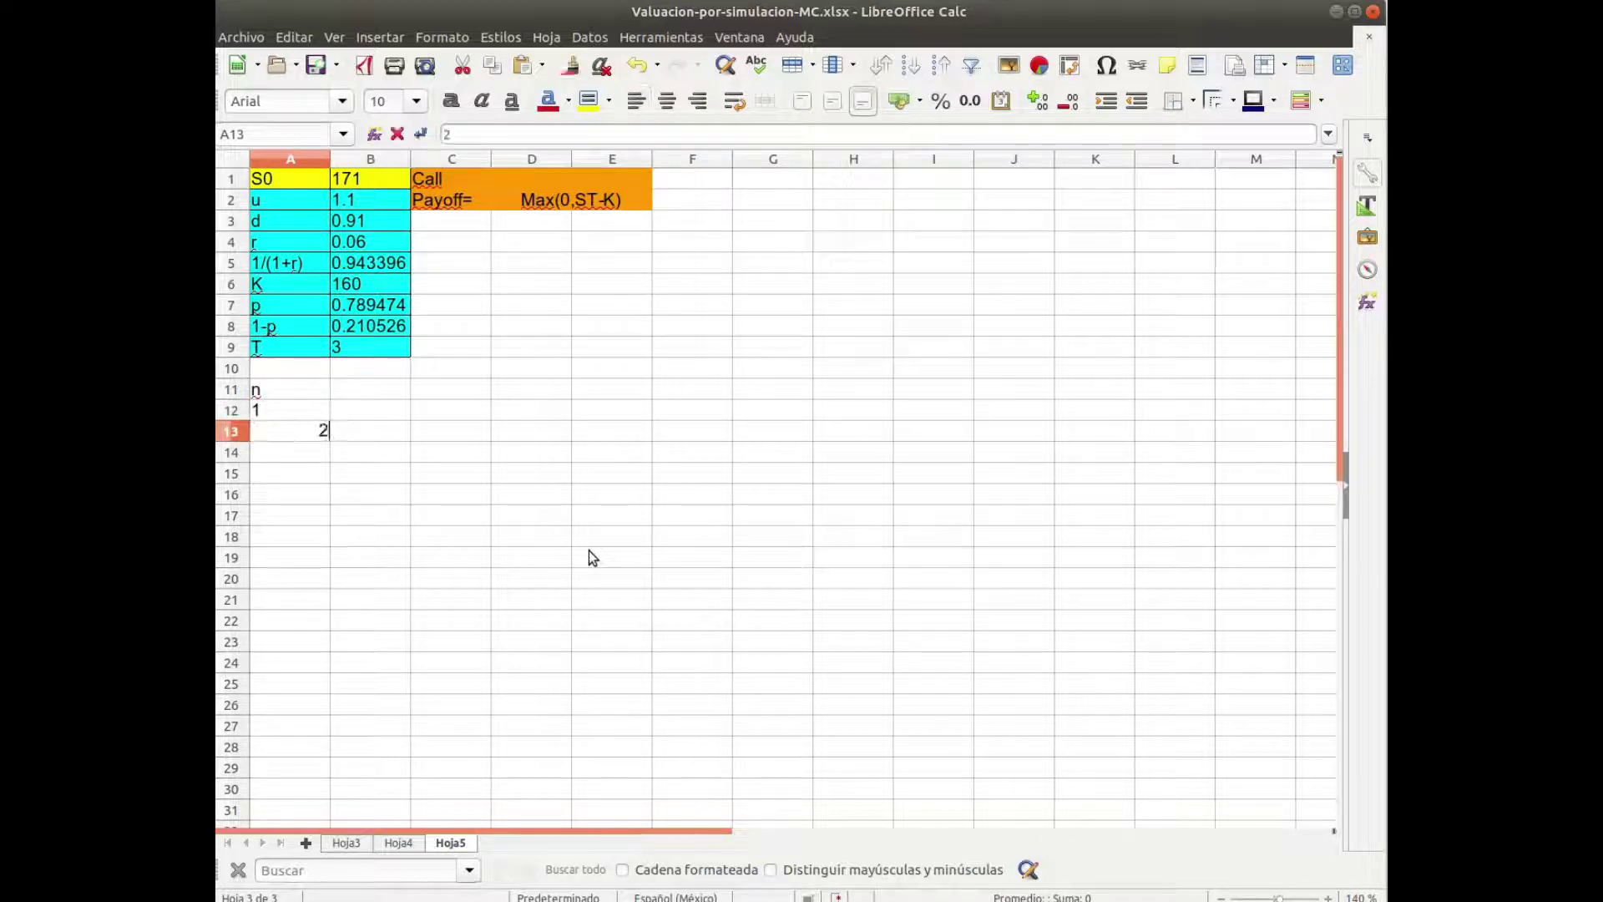
key(Return)
text(3)
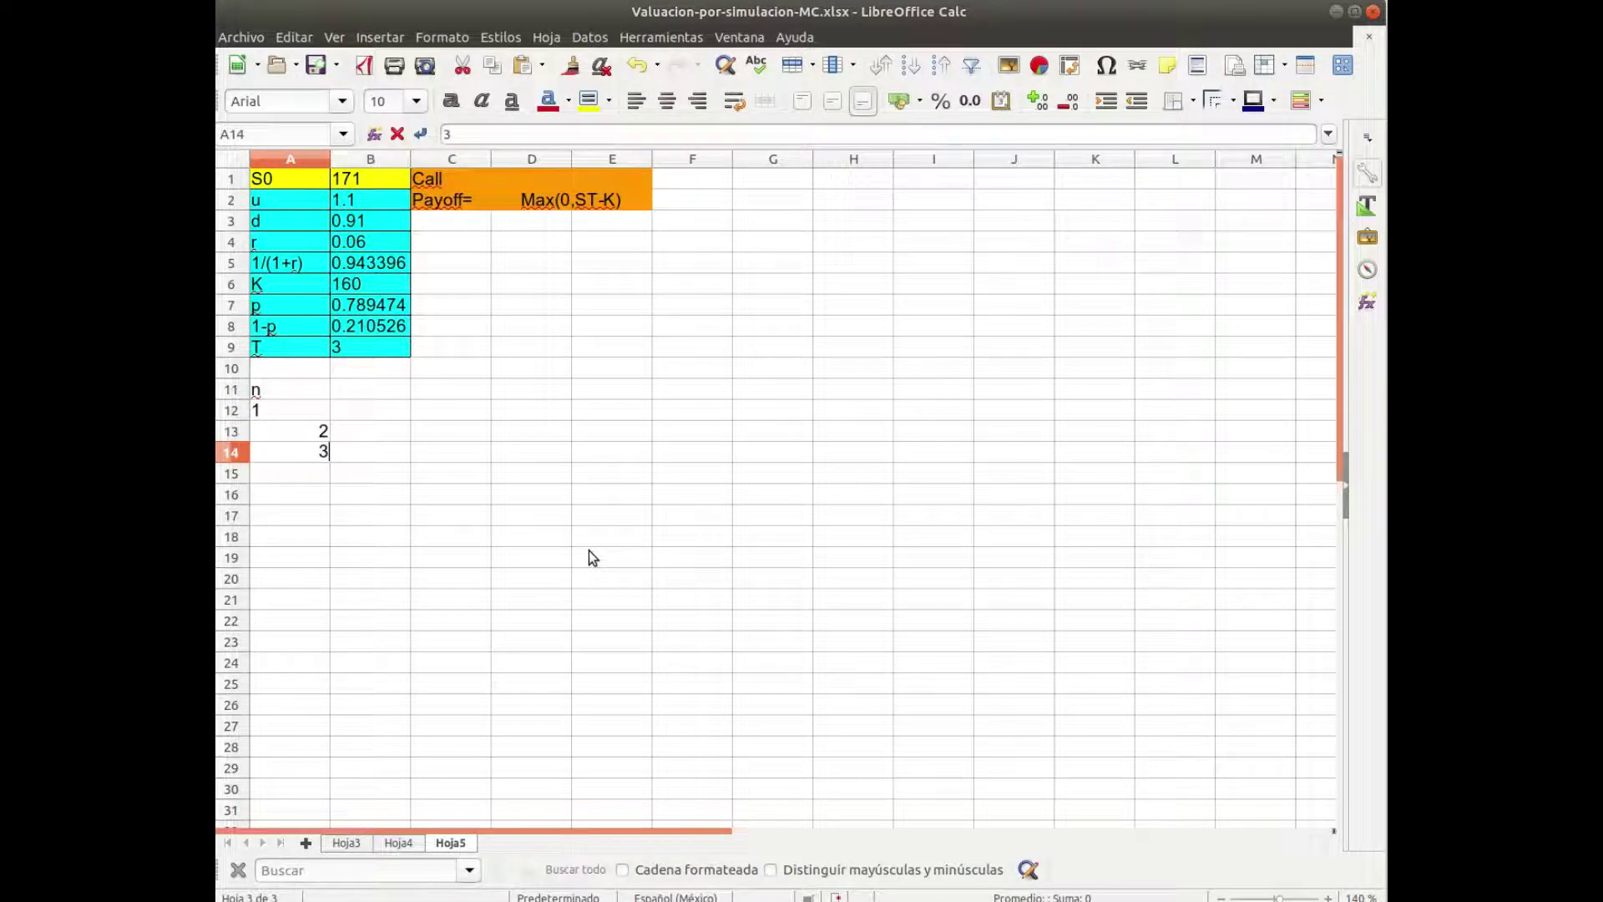
key(Return)
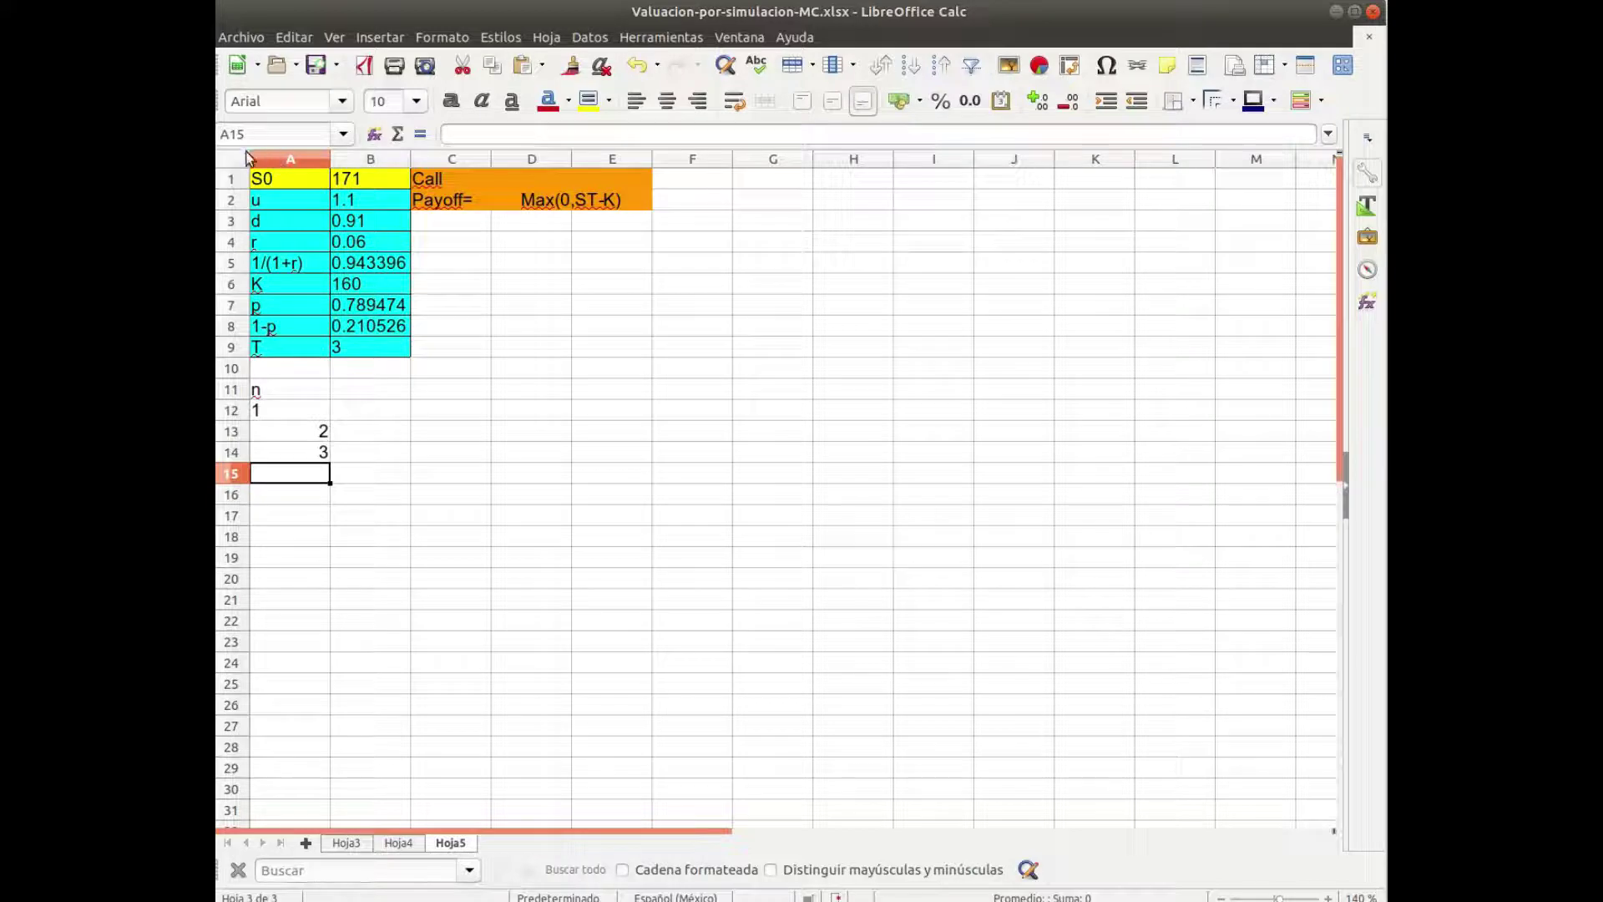
Left-align the contents of the whole sheet.
click(239, 160)
click(637, 102)
key(Right)
key(Up)
key(Up)
key(Up)
key(Up)
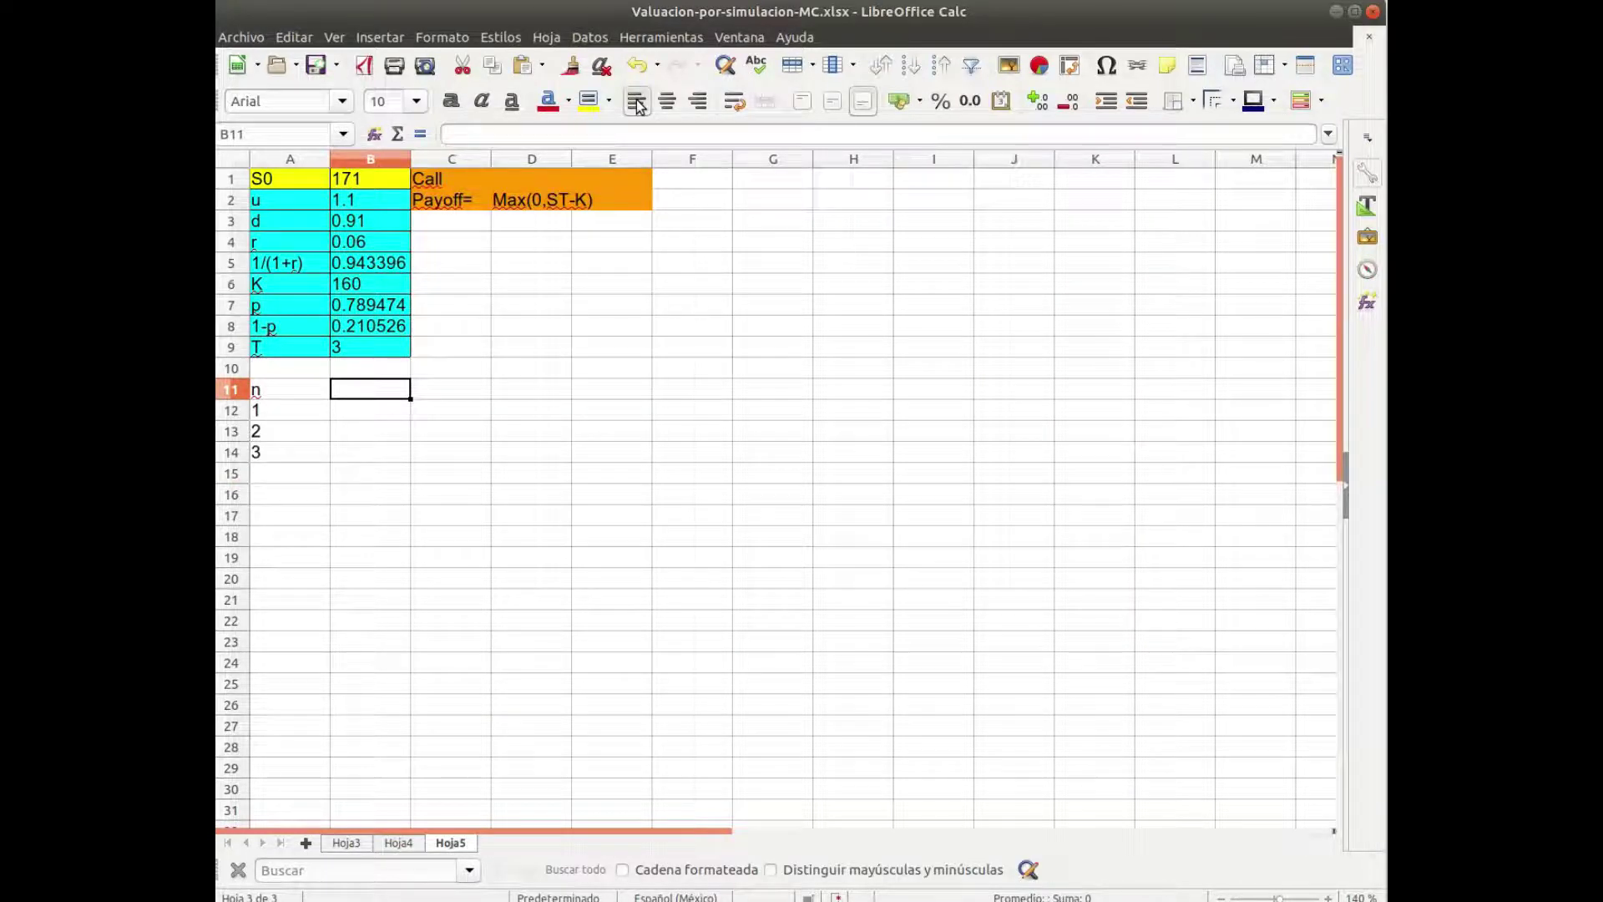
Head B11 'aleatorios' and enter =ALEATORIO() in B12, returning 0.097522.
text(aleat orios)
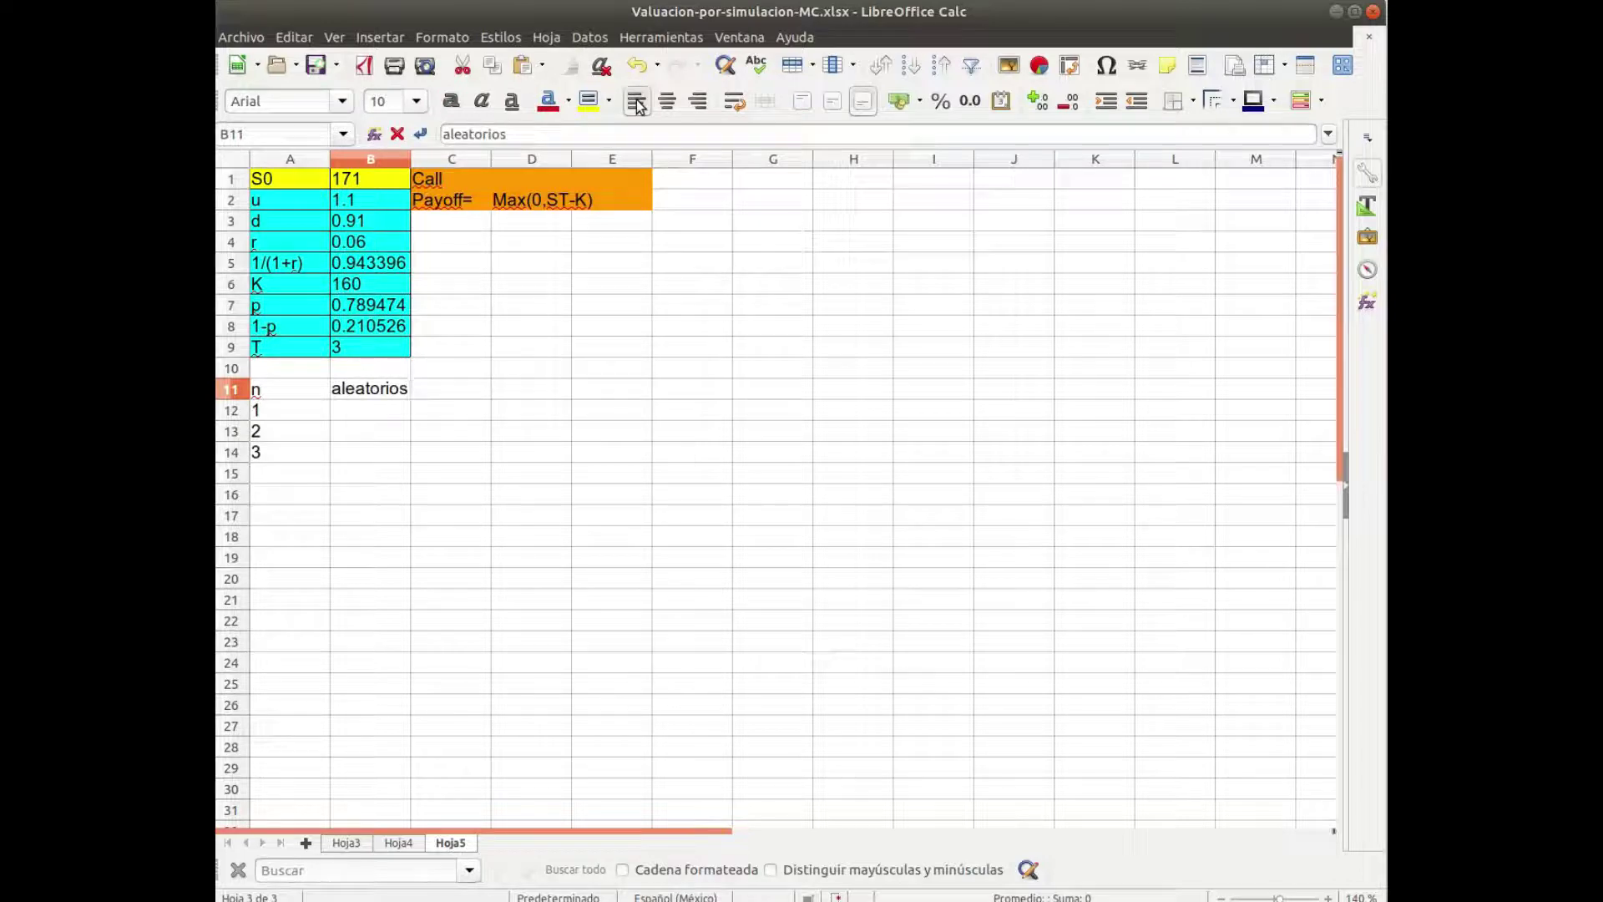
key(Return)
text(=aleato)
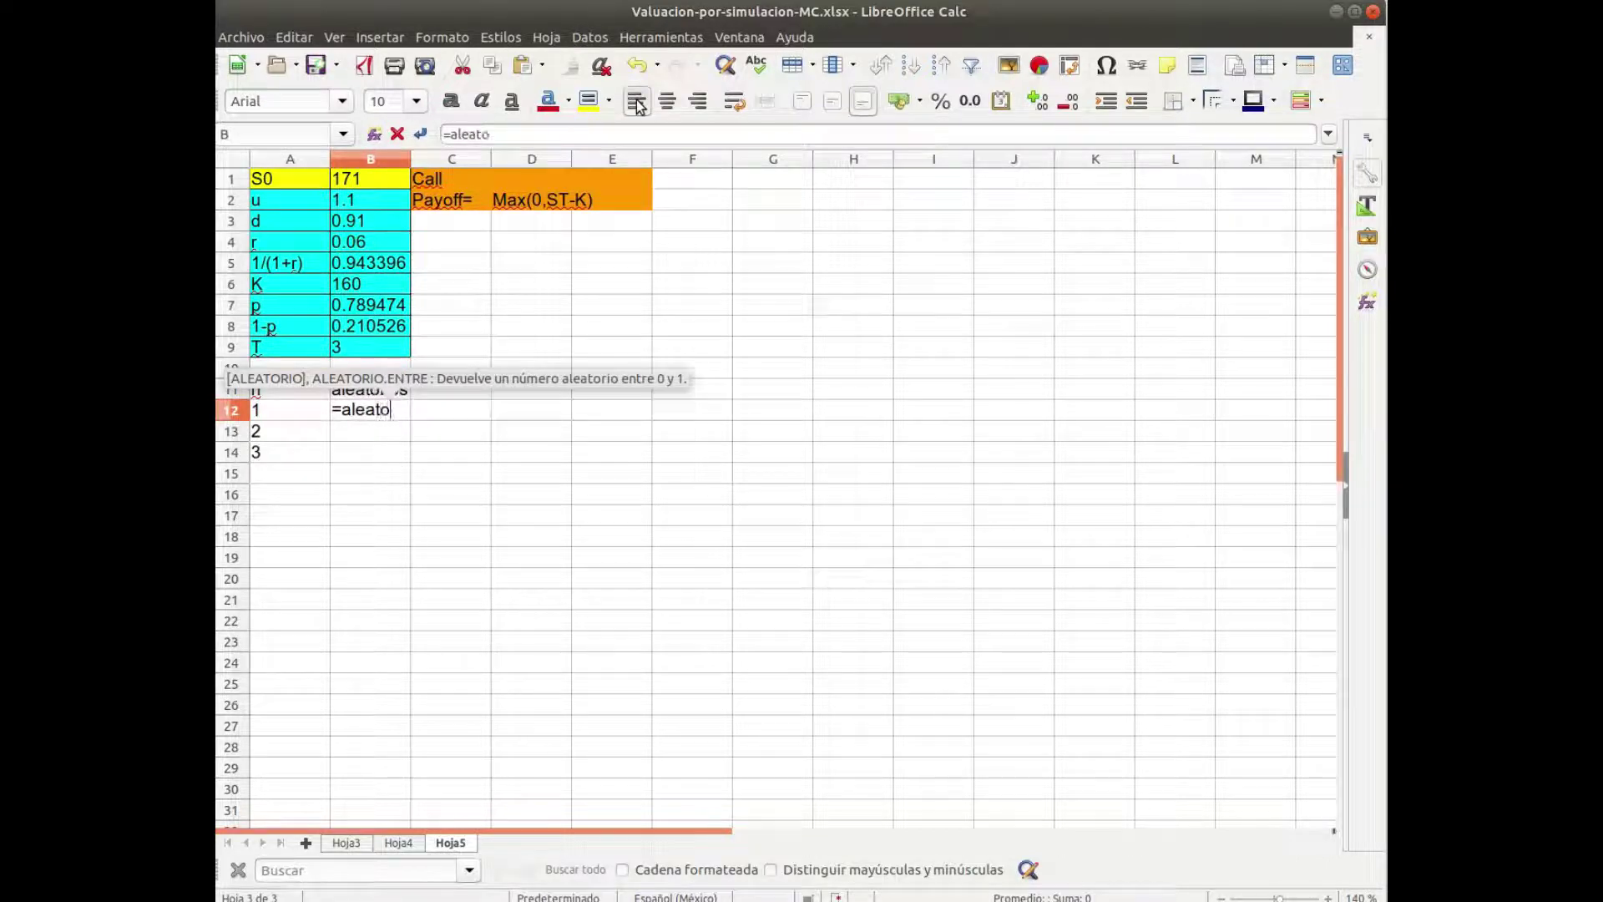
text(rio)
key(Return)
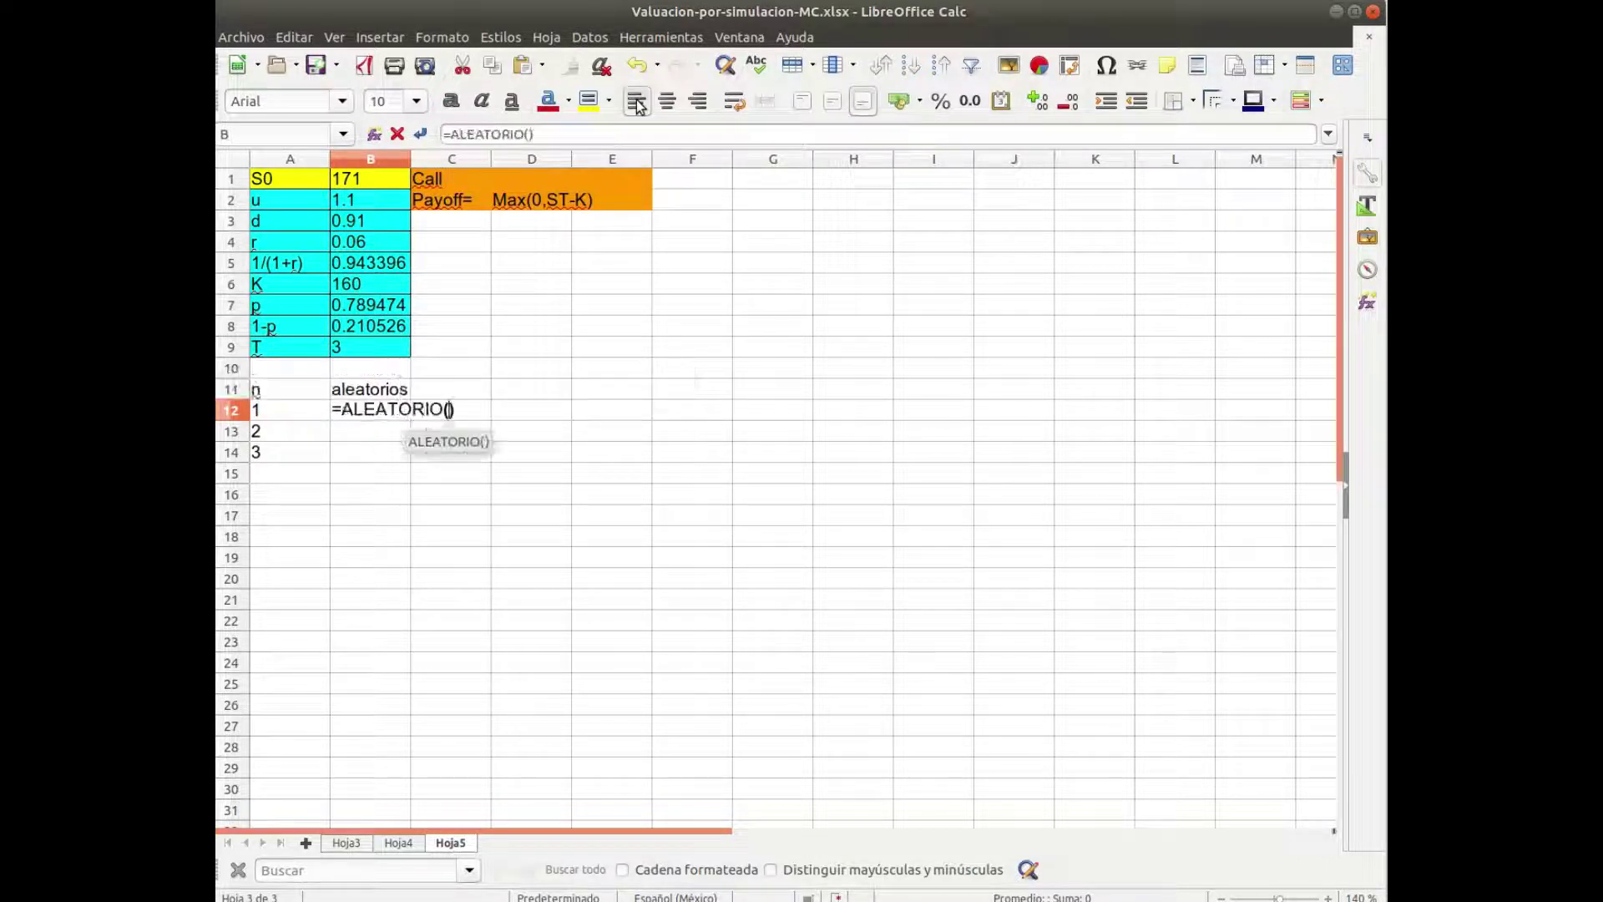
key(Return)
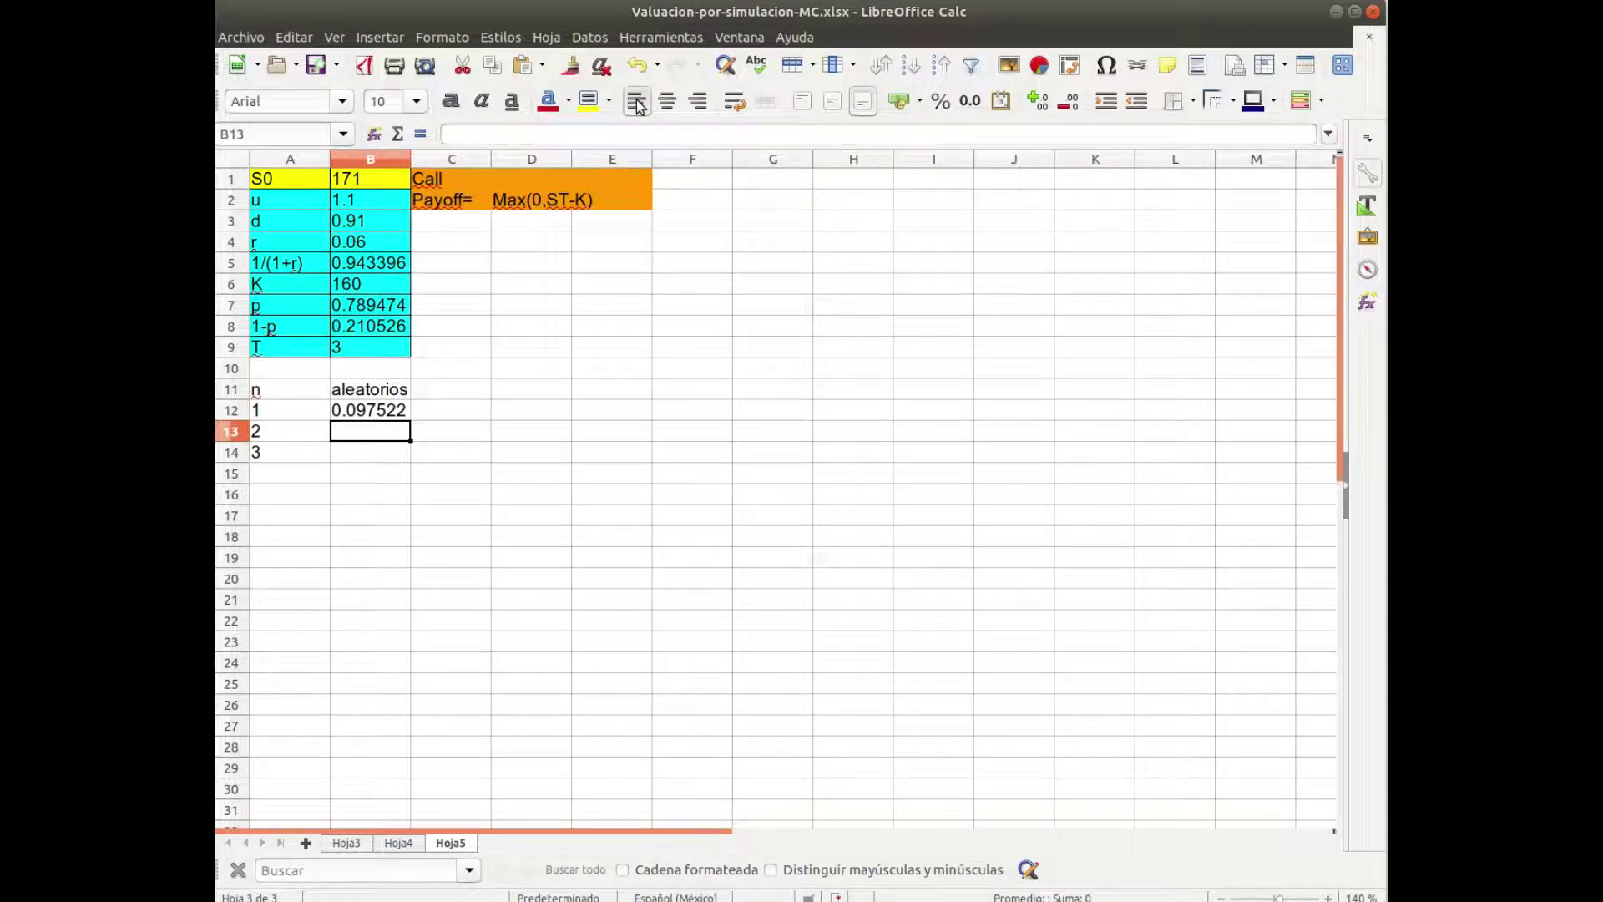
key(Up)
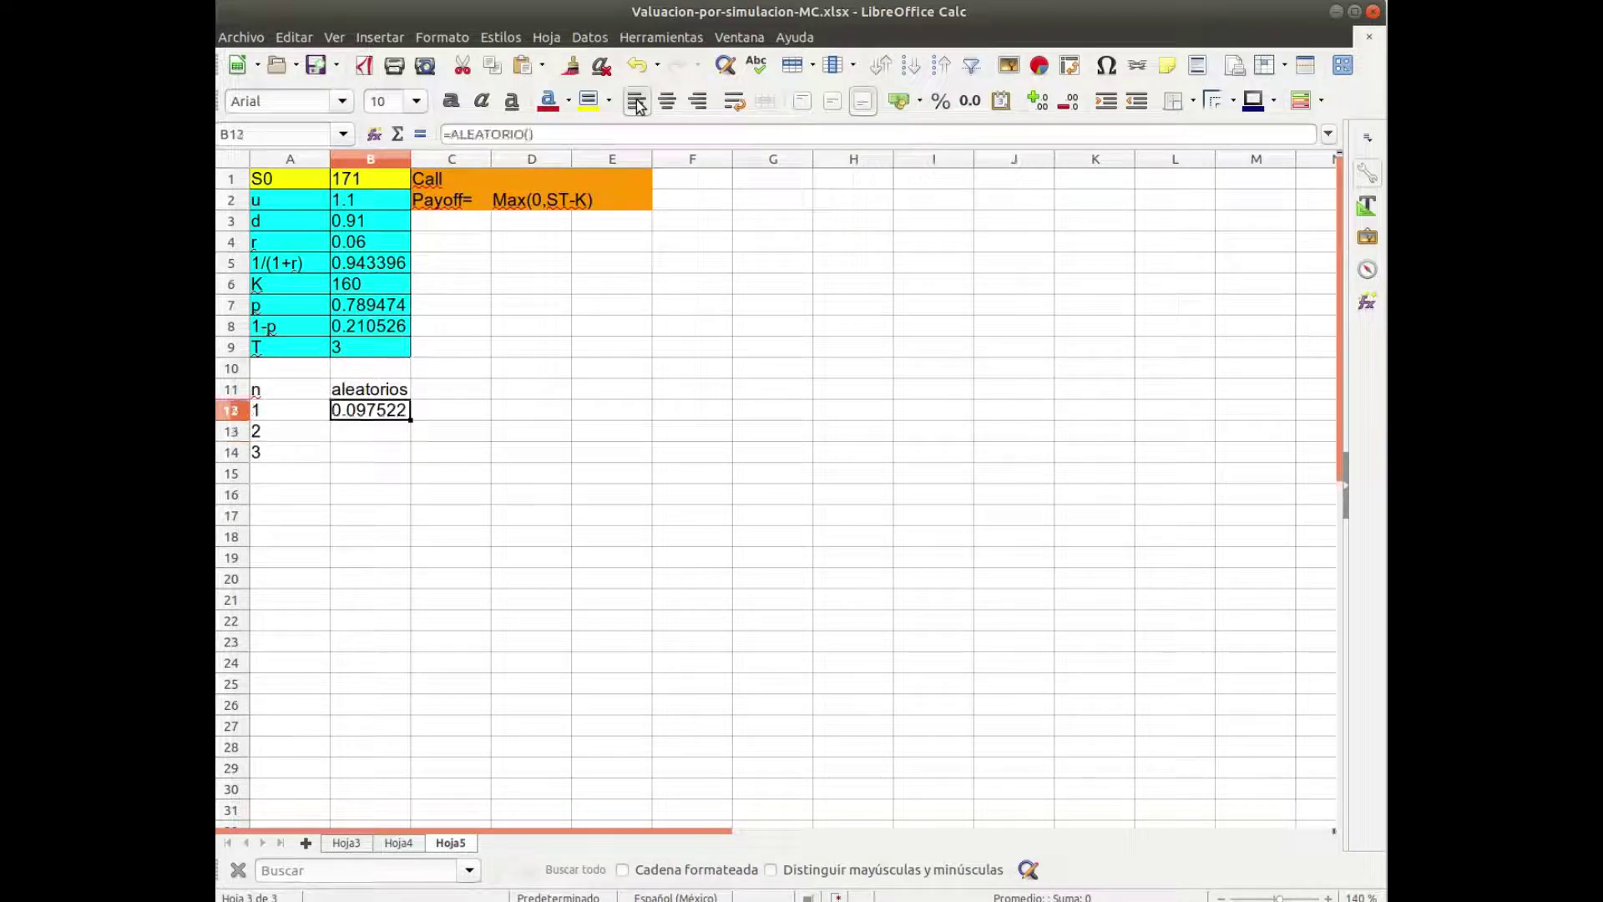
click(447, 393)
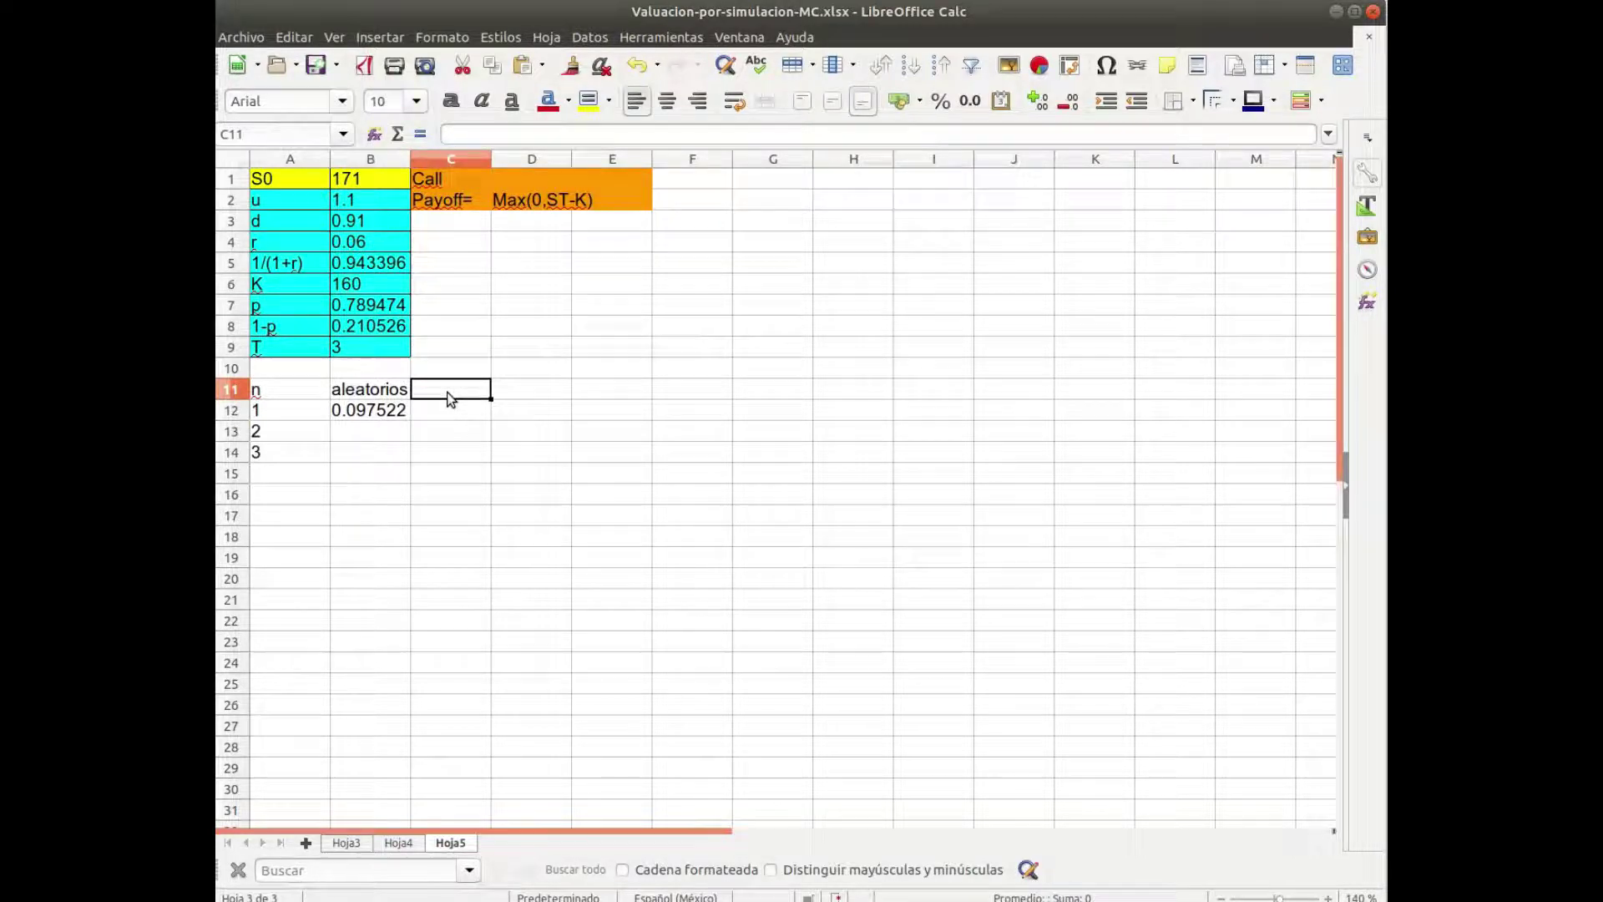
Head C11 'decisión' and begin C12's =SI formula testing B12 against the absolute p in $B$7.
text(de)
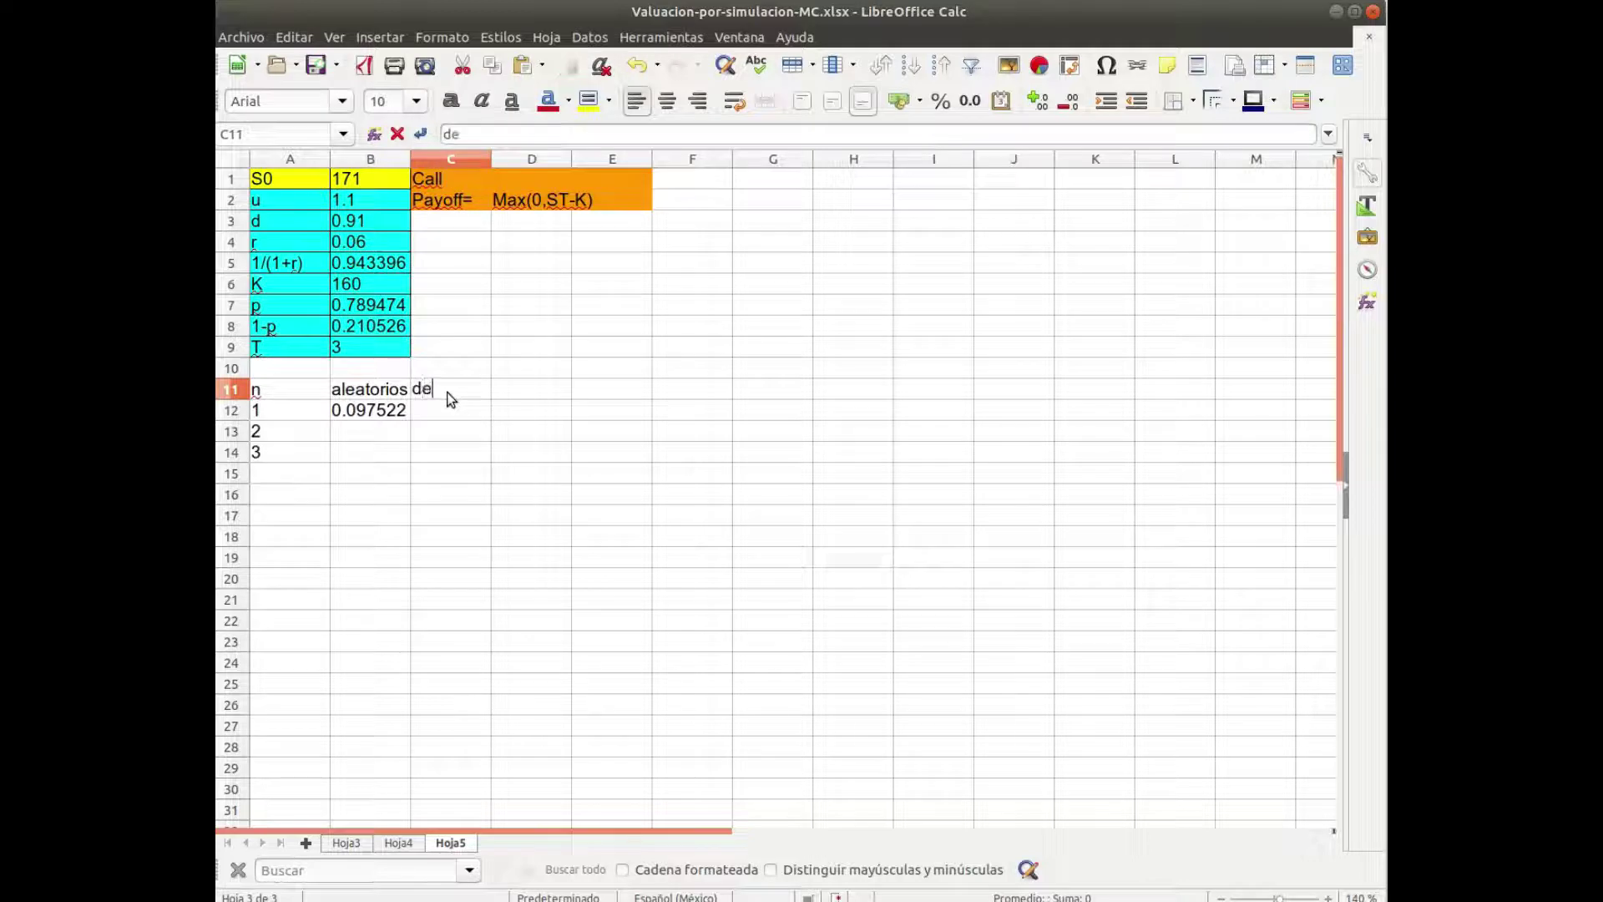
text(cisi)
text(ón)
key(Return)
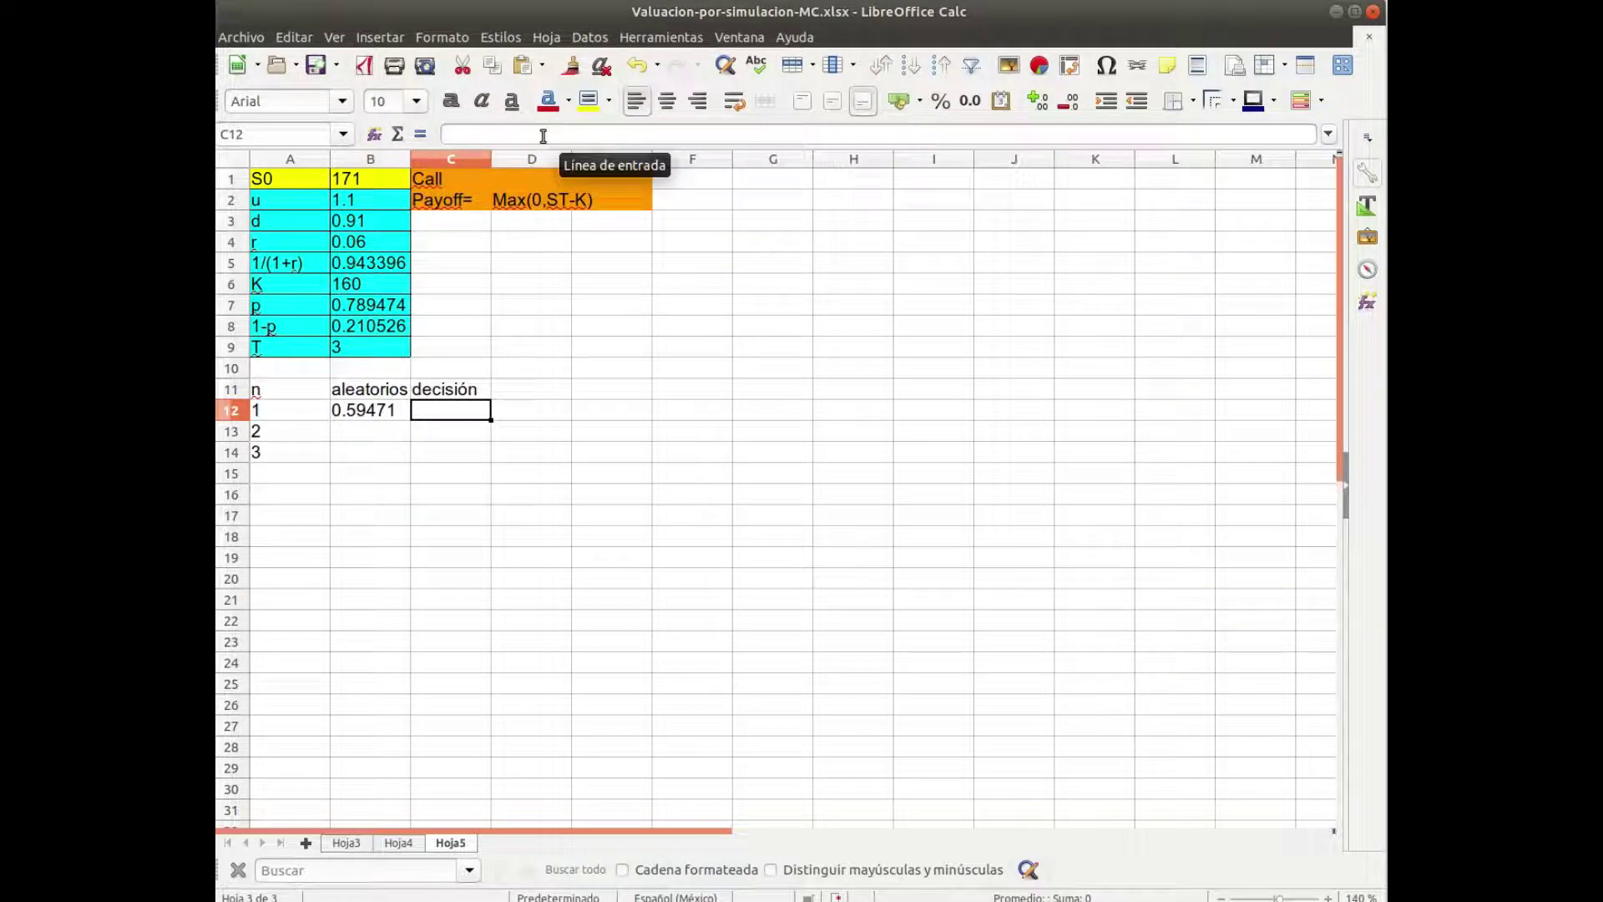
click(542, 135)
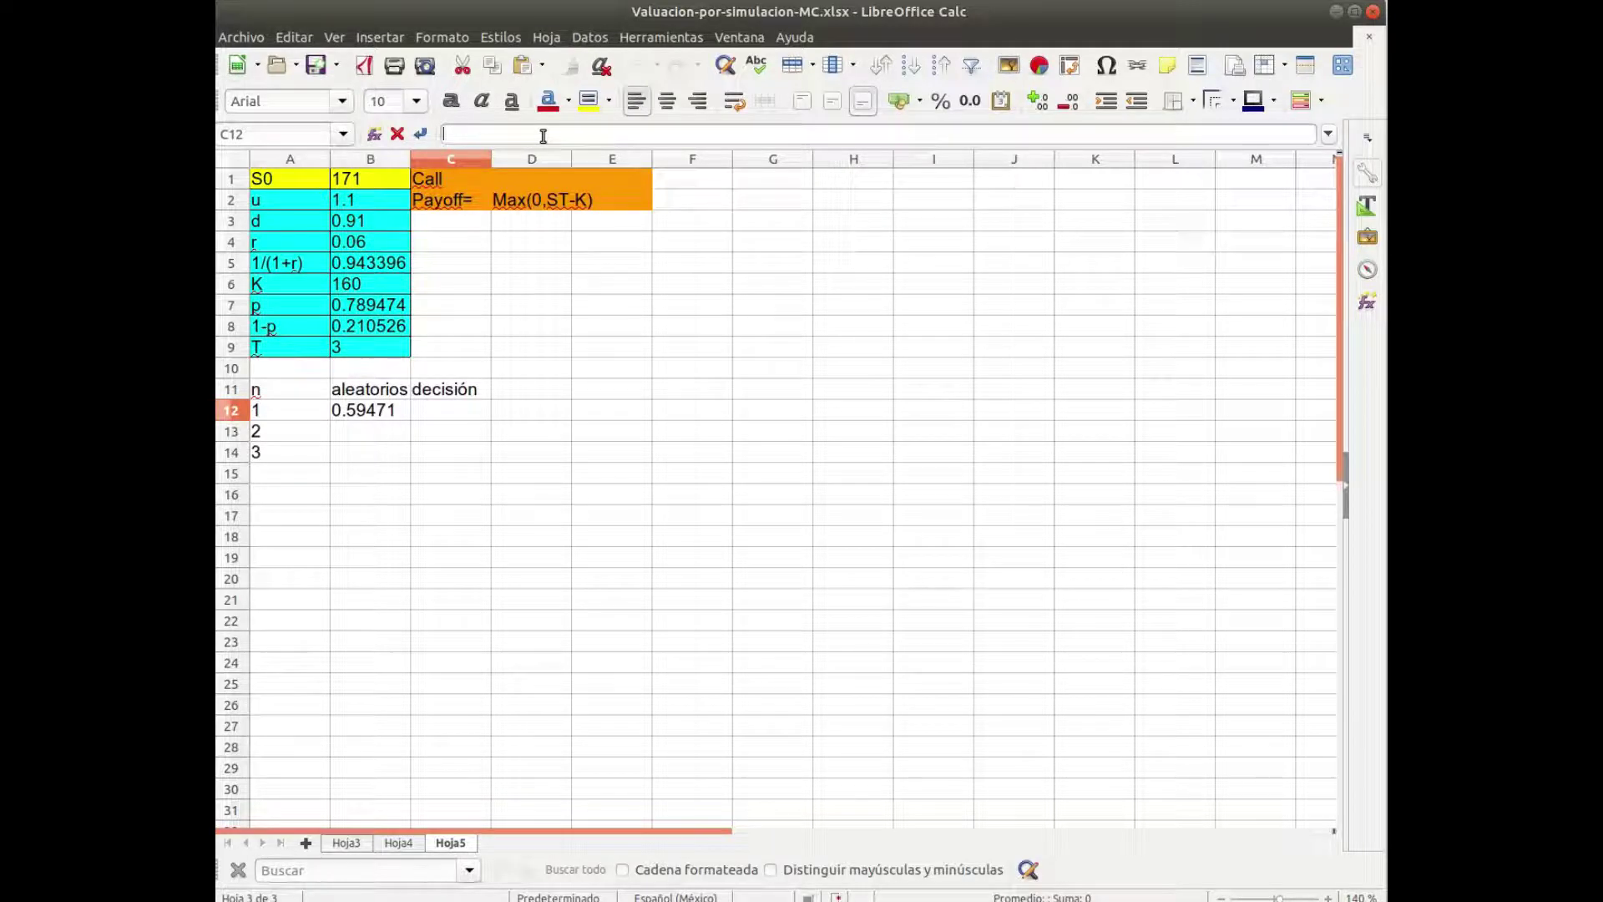
text(?)
key(BackSpace)
text(=si)
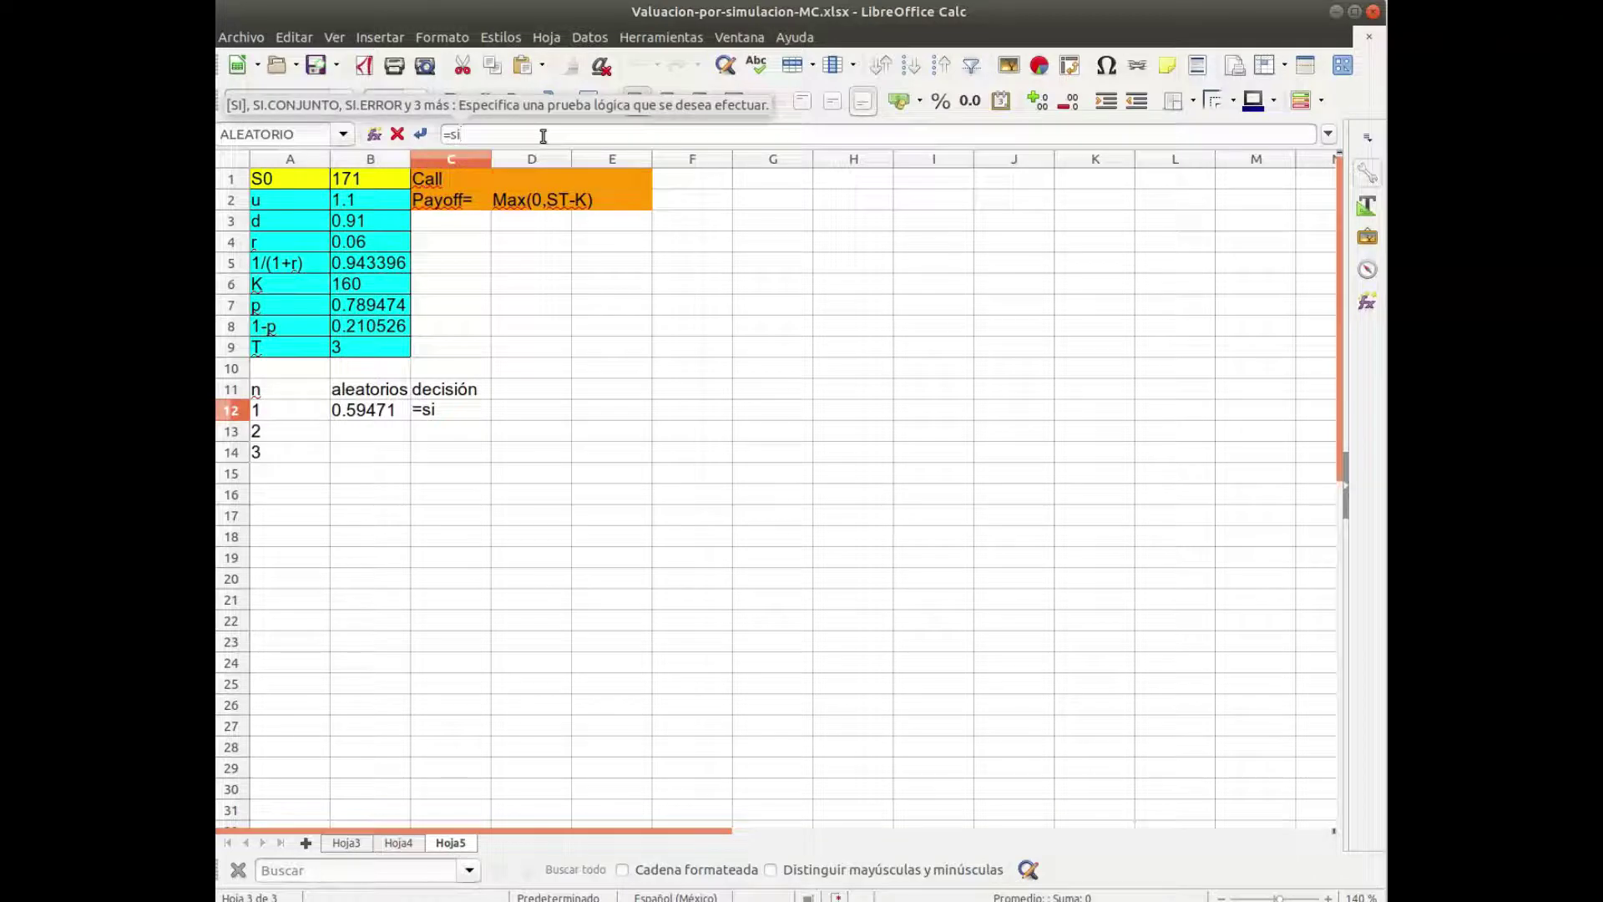
text(()
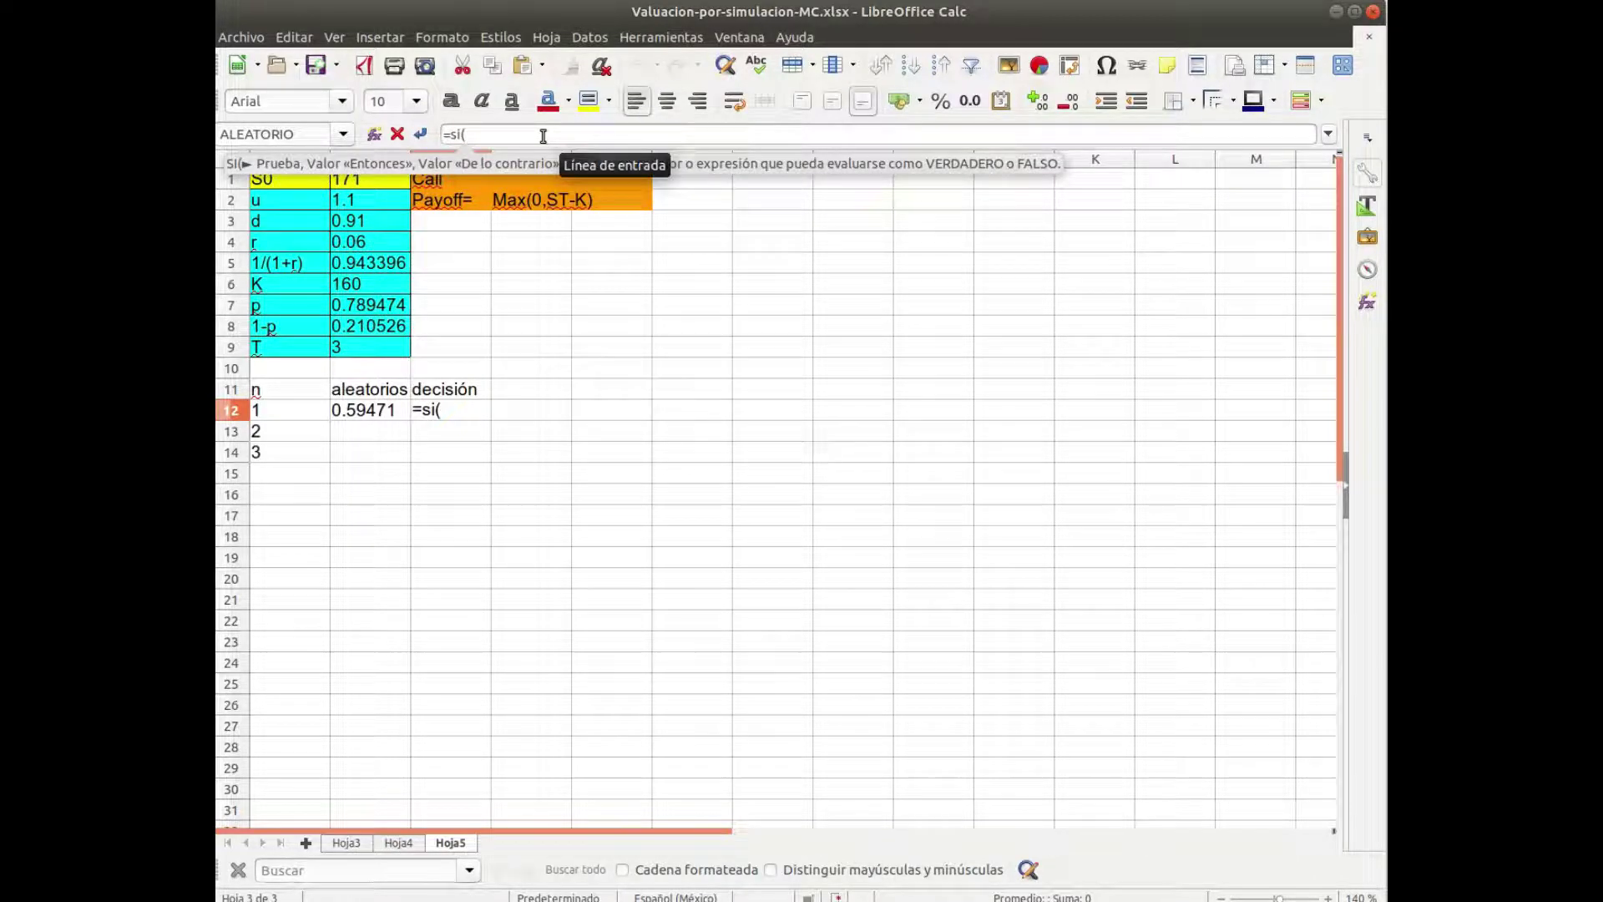
click(383, 420)
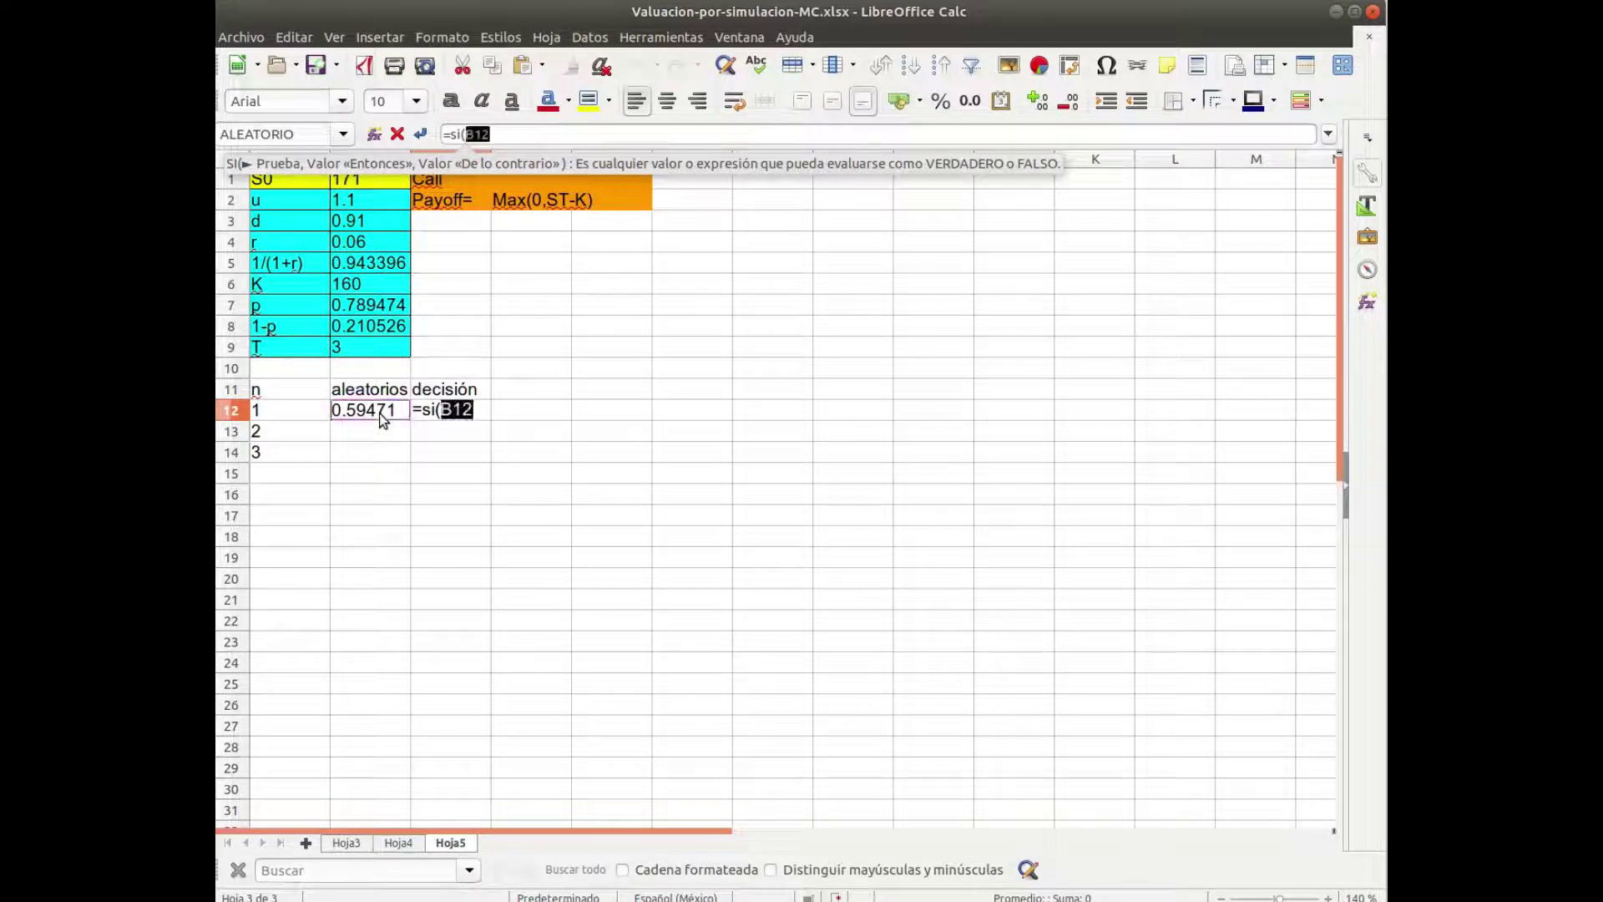
text(z)
key(BackSpace)
text(<=)
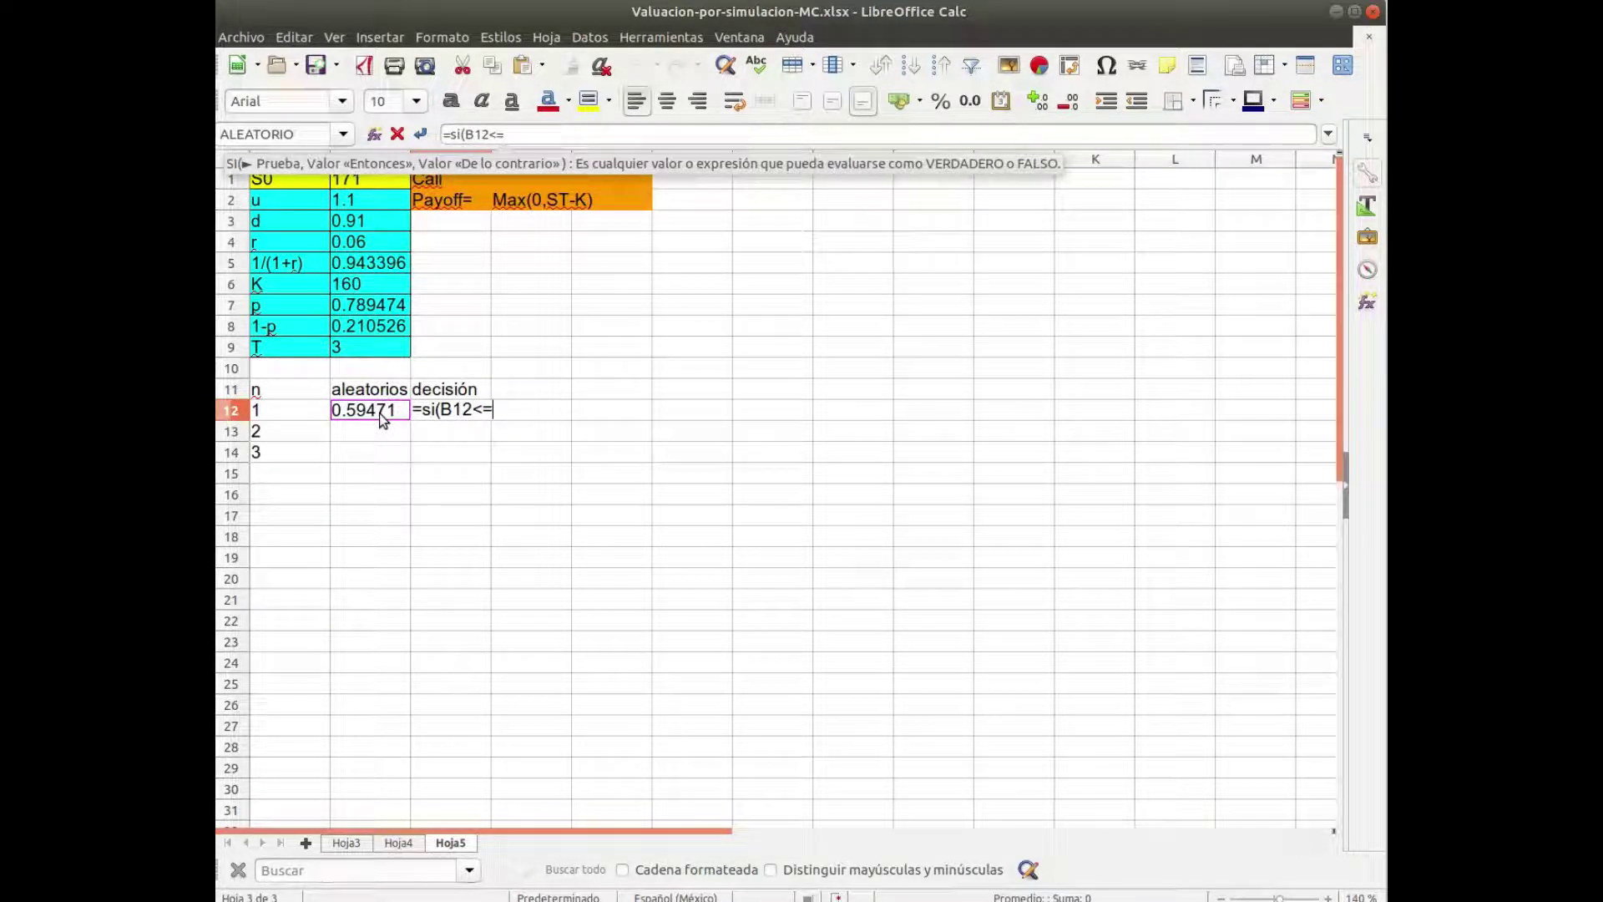
click(365, 309)
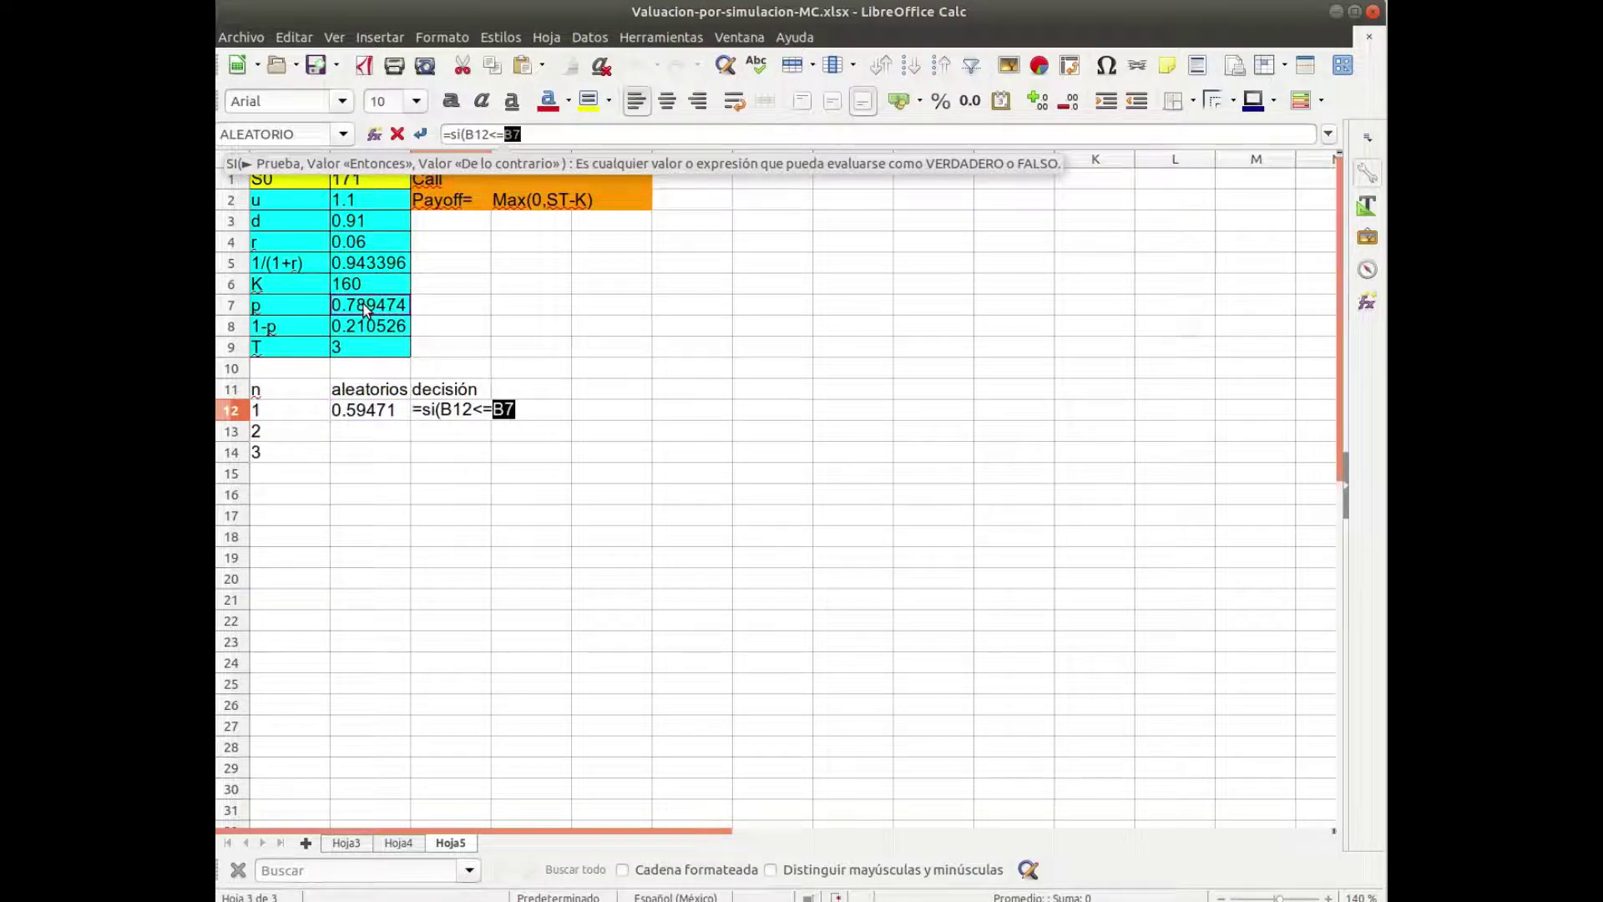
key(F4)
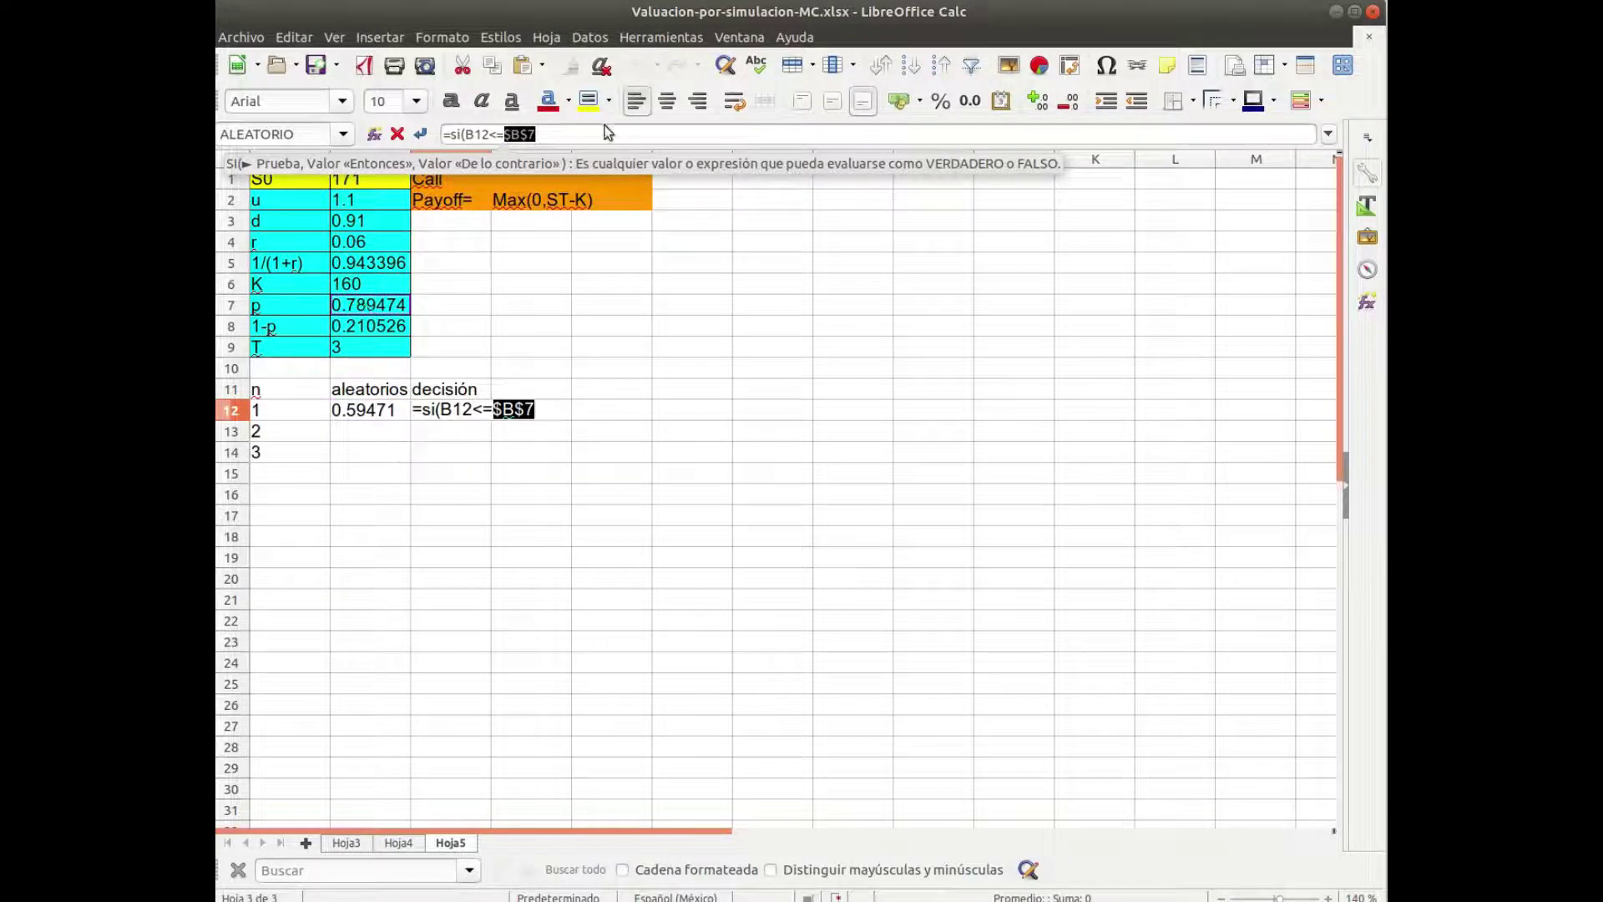
click(596, 136)
text(,)
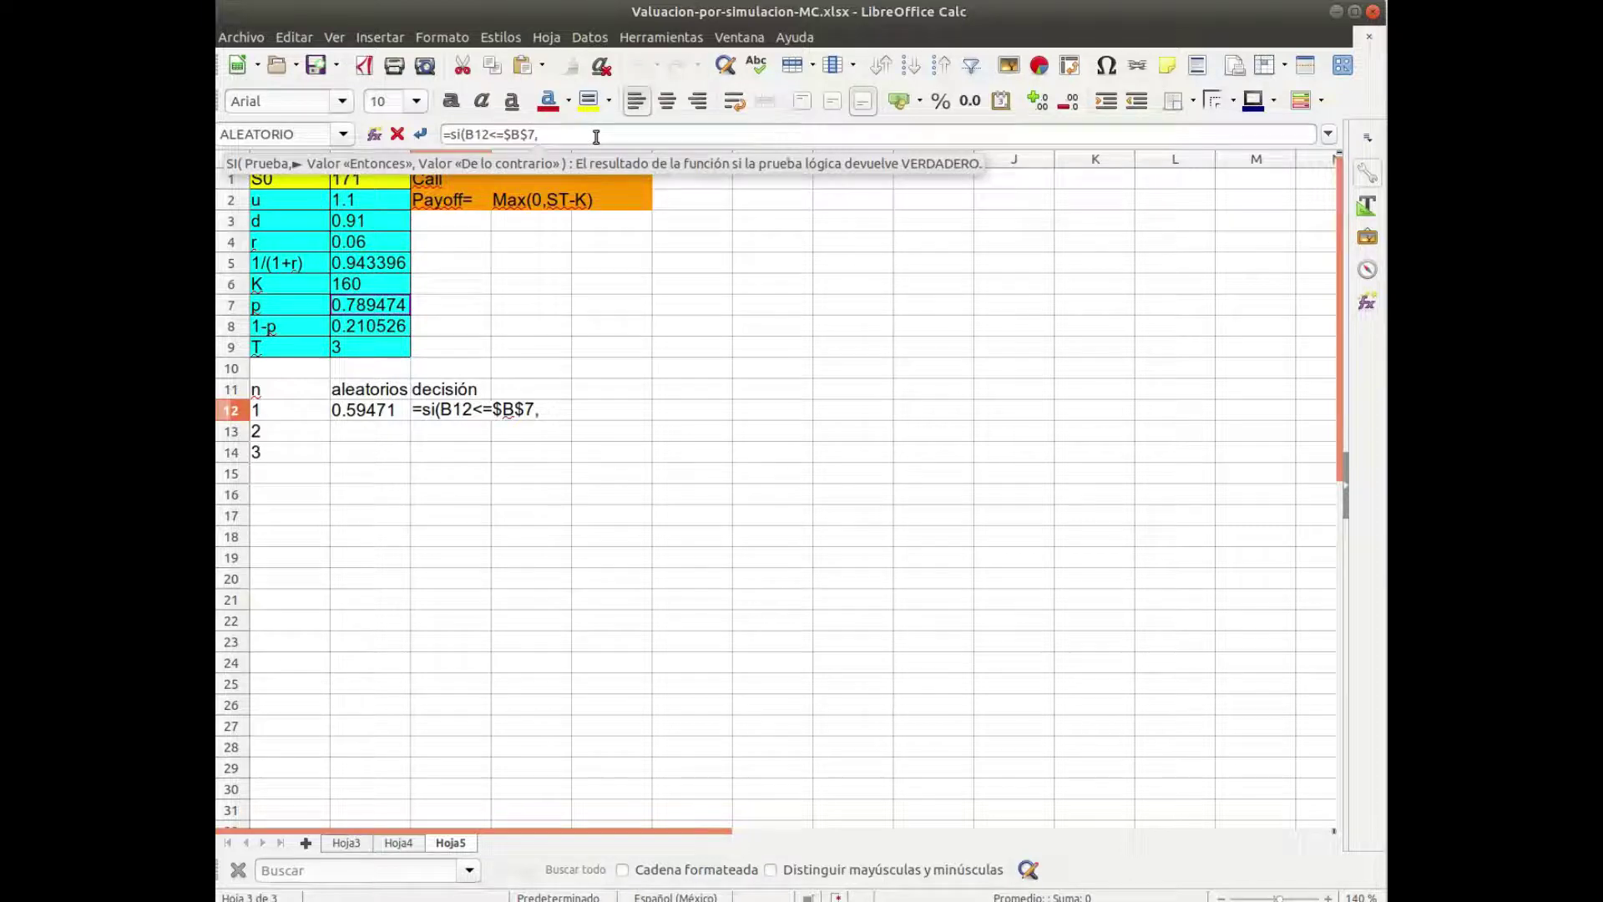
Complete C12 as =SI(B12<=$B$7,$B$2,$B$3), returning the up factor 1.1.
text(u)
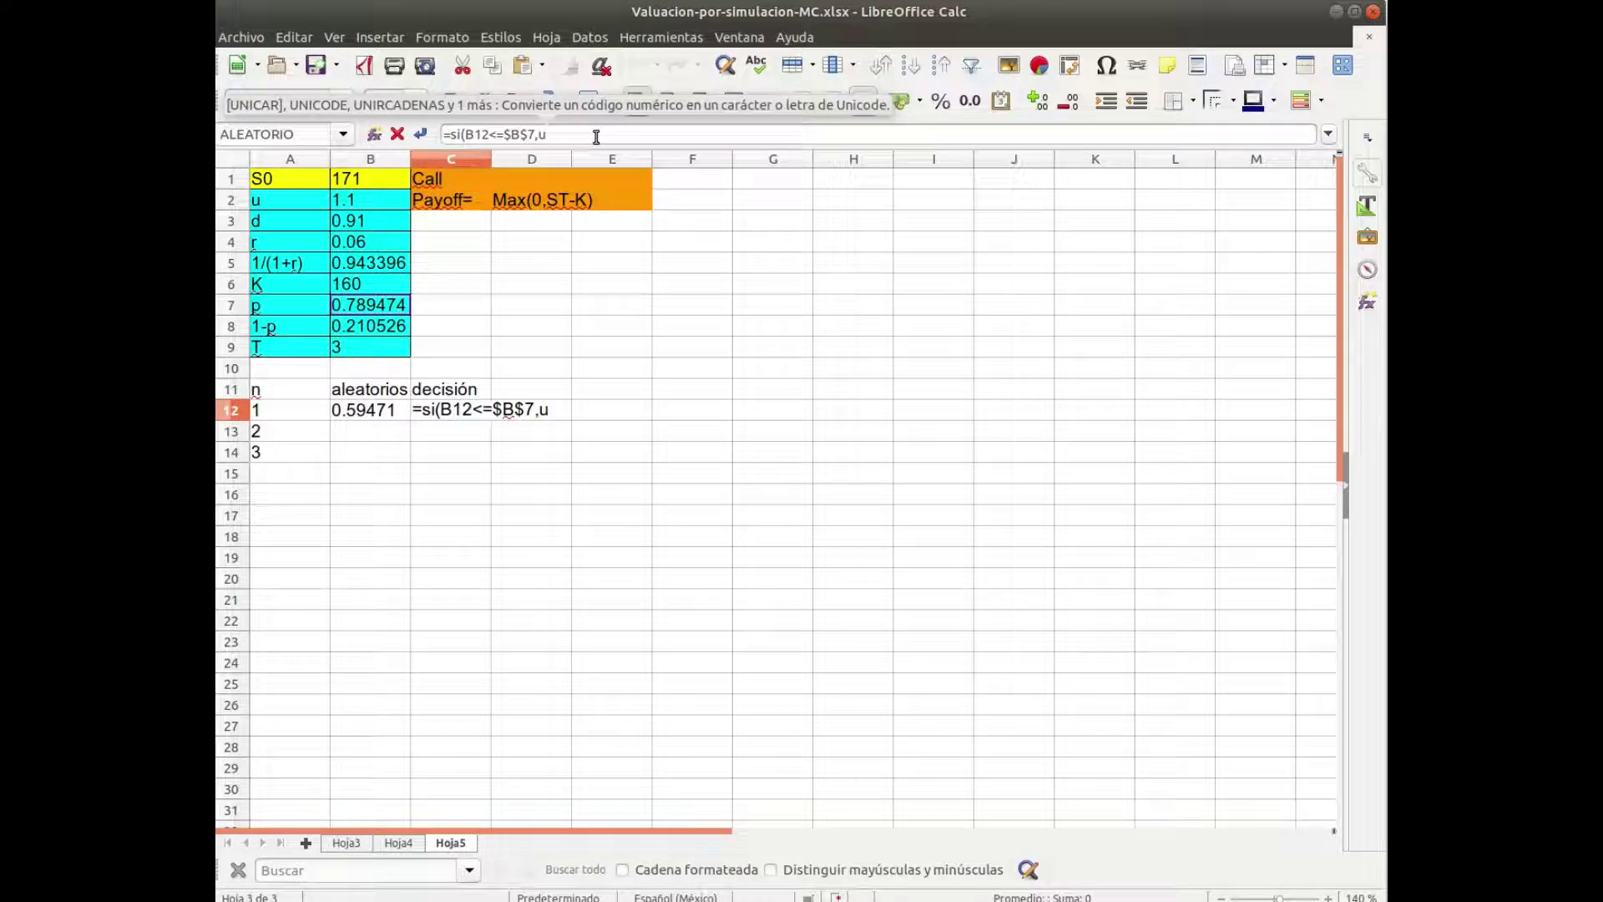
key(BackSpace)
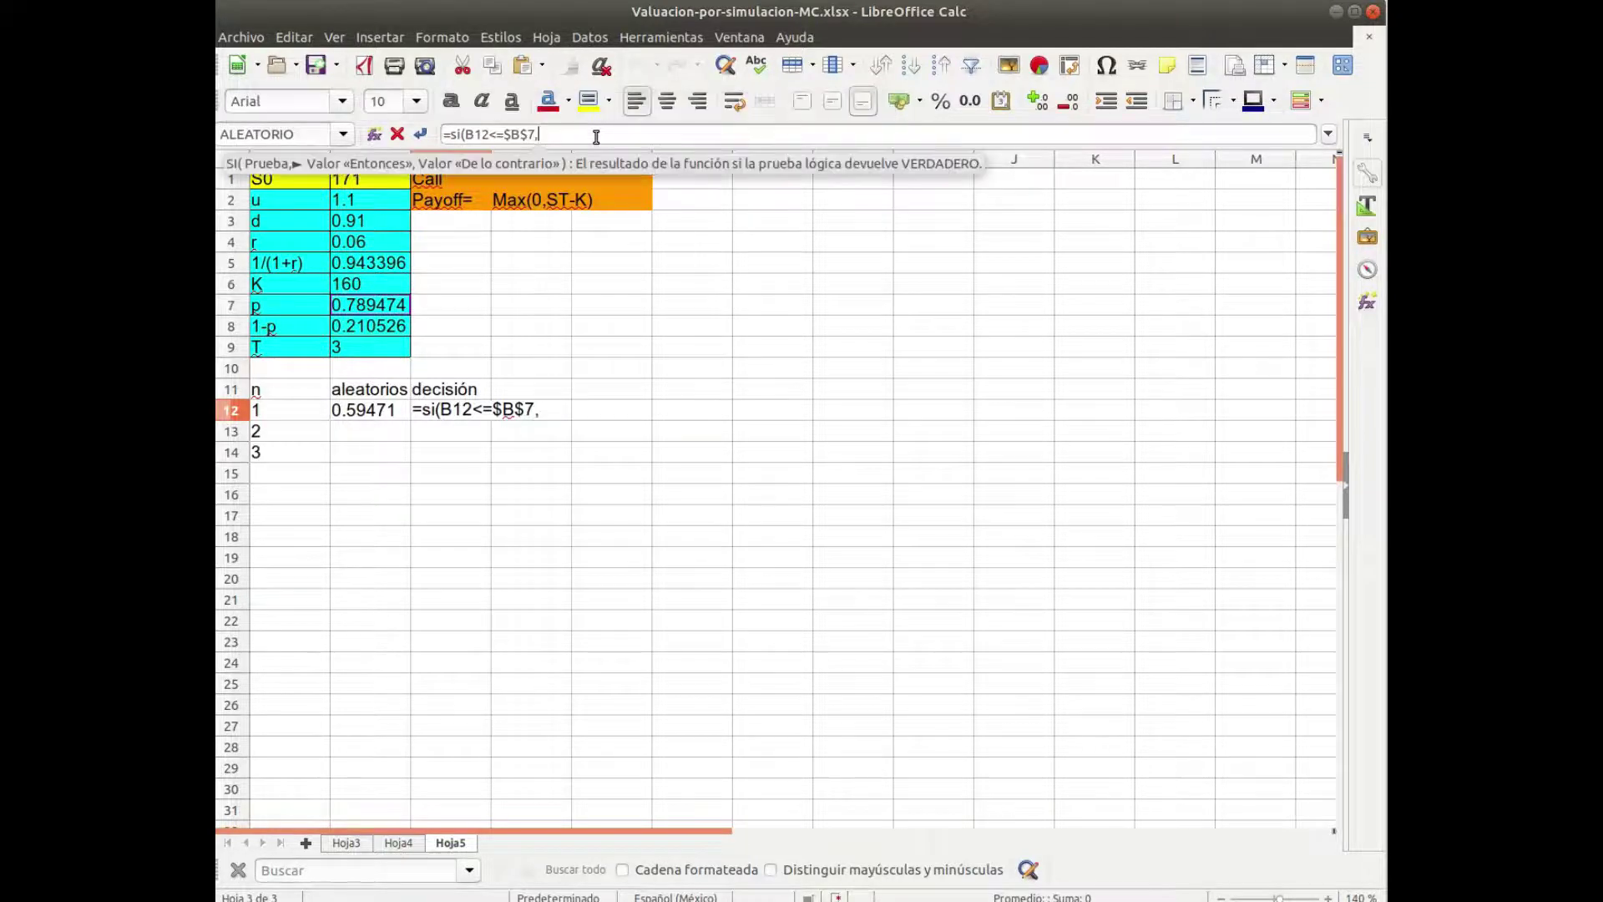
click(377, 201)
text(,)
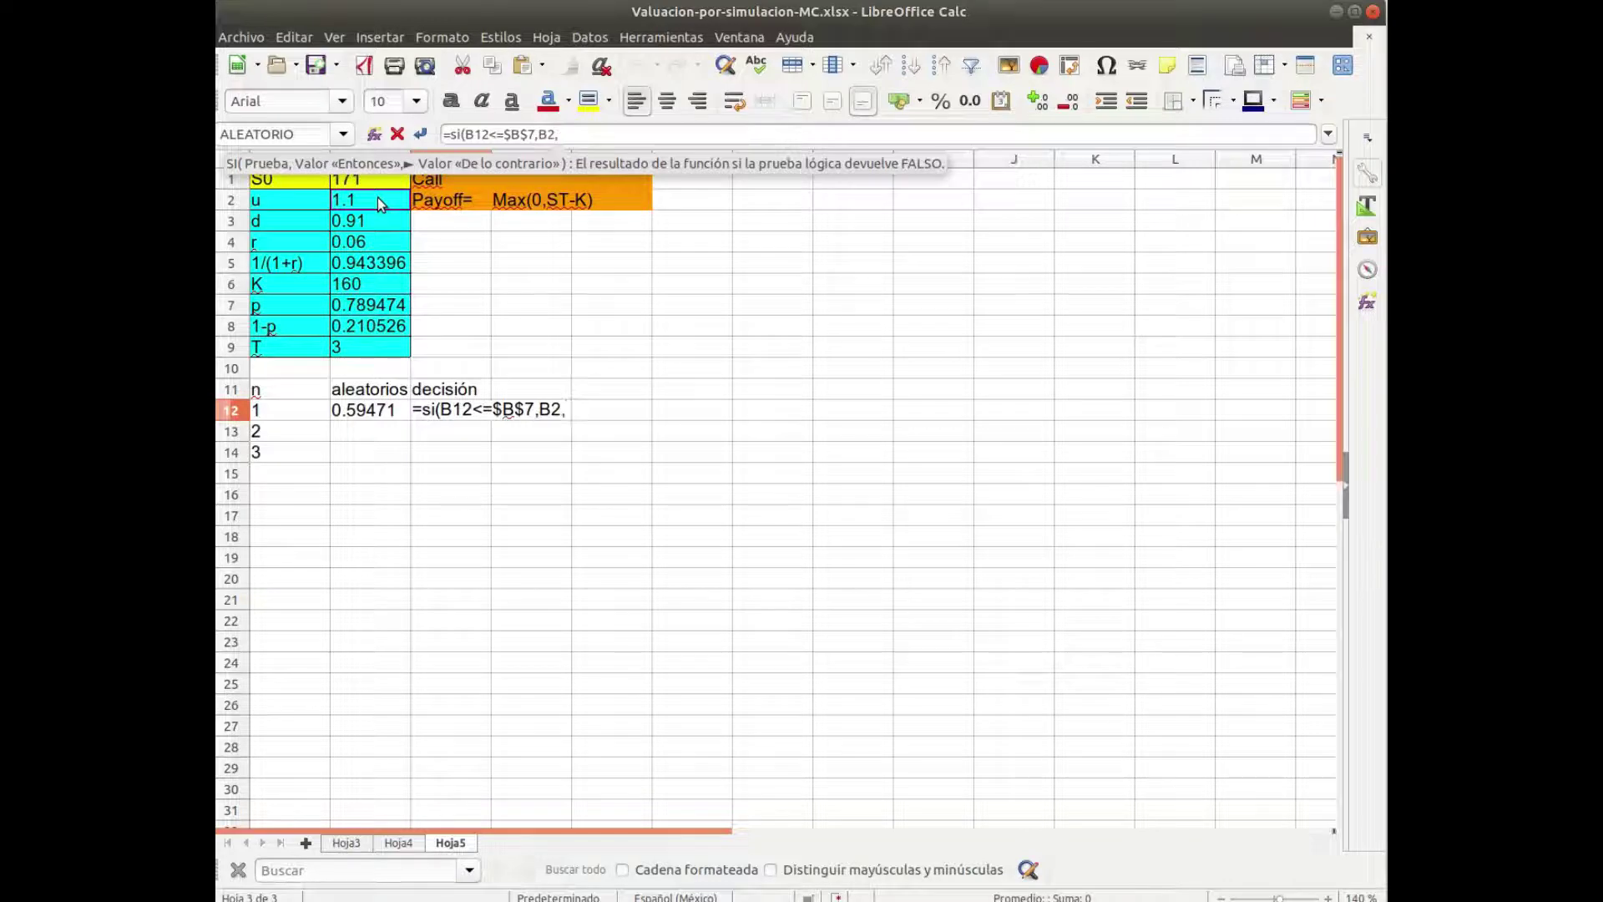
click(375, 235)
click(622, 135)
text())
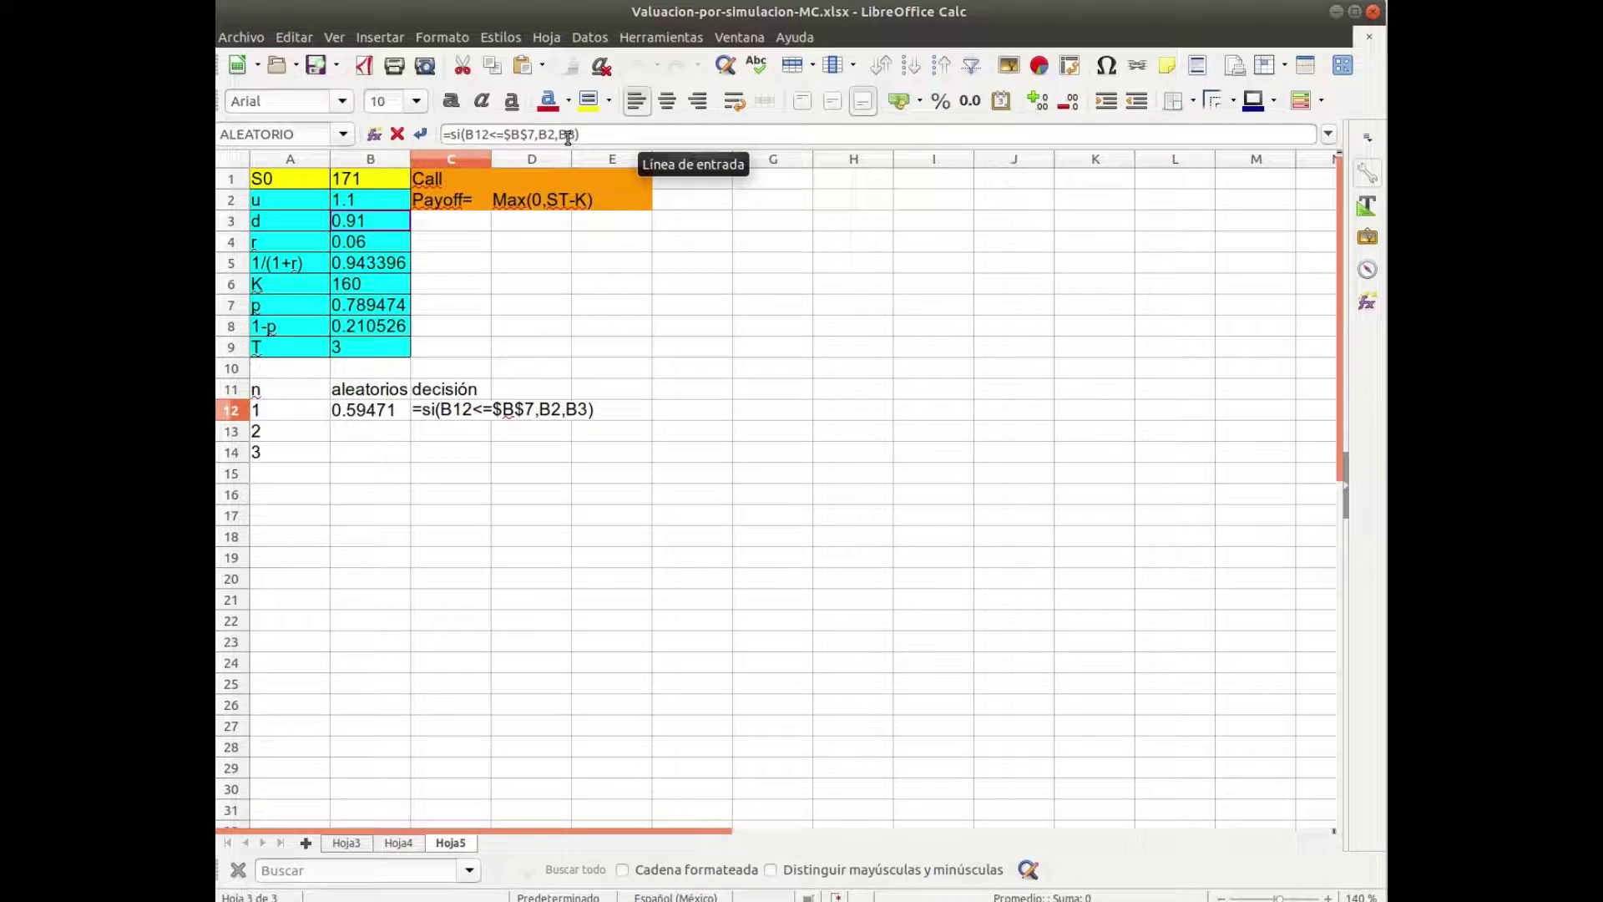
click(567, 134)
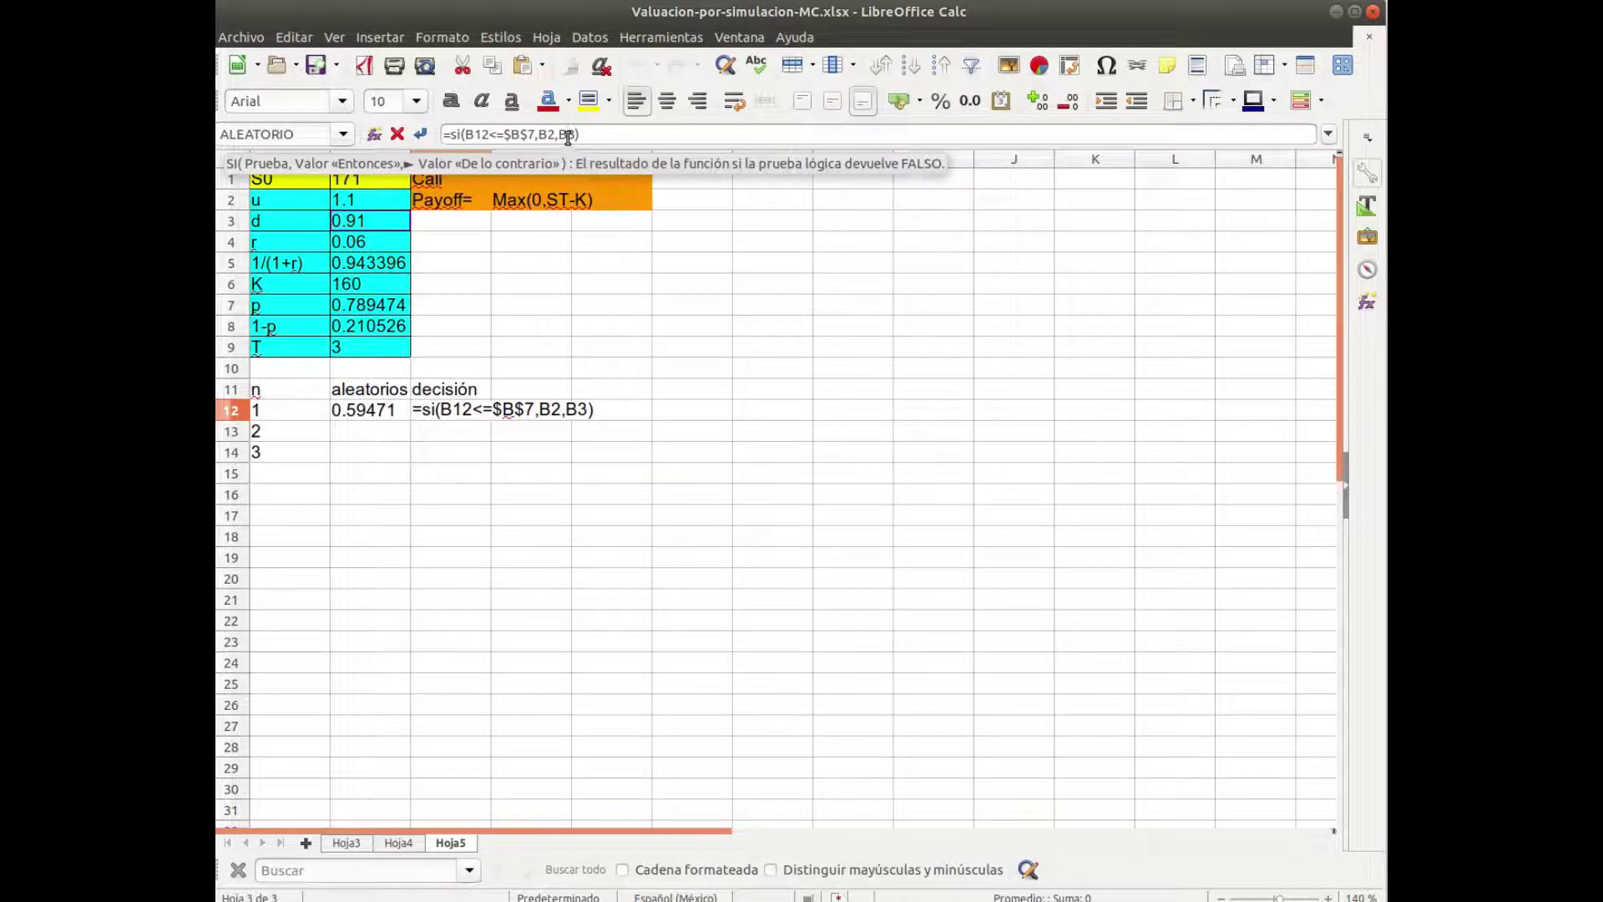
double_click(568, 135)
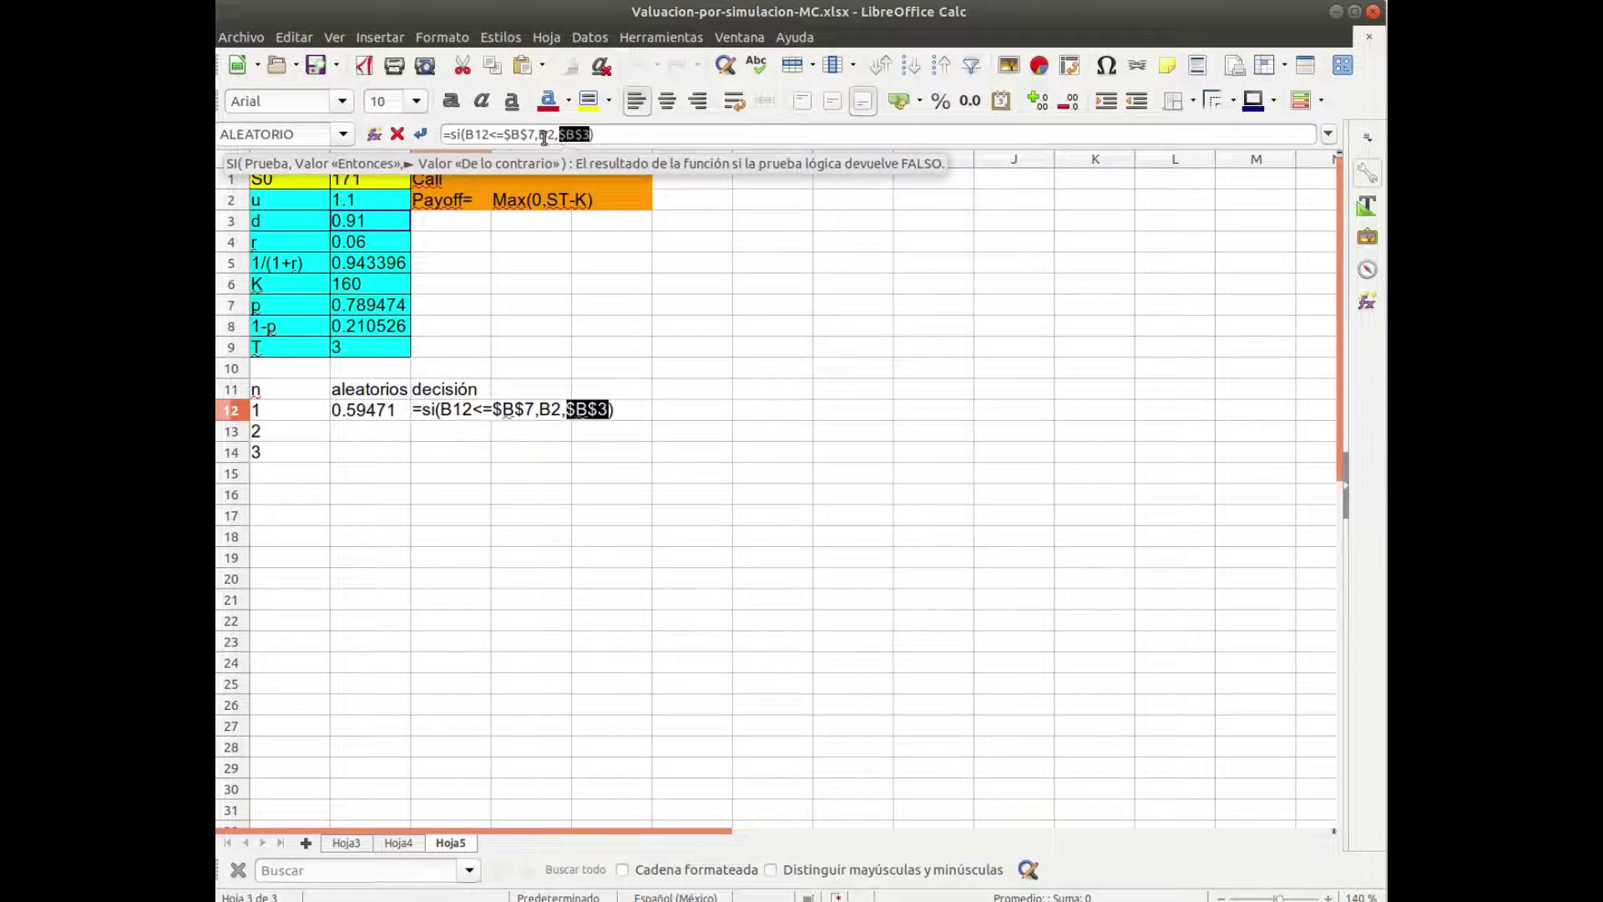
key(F4)
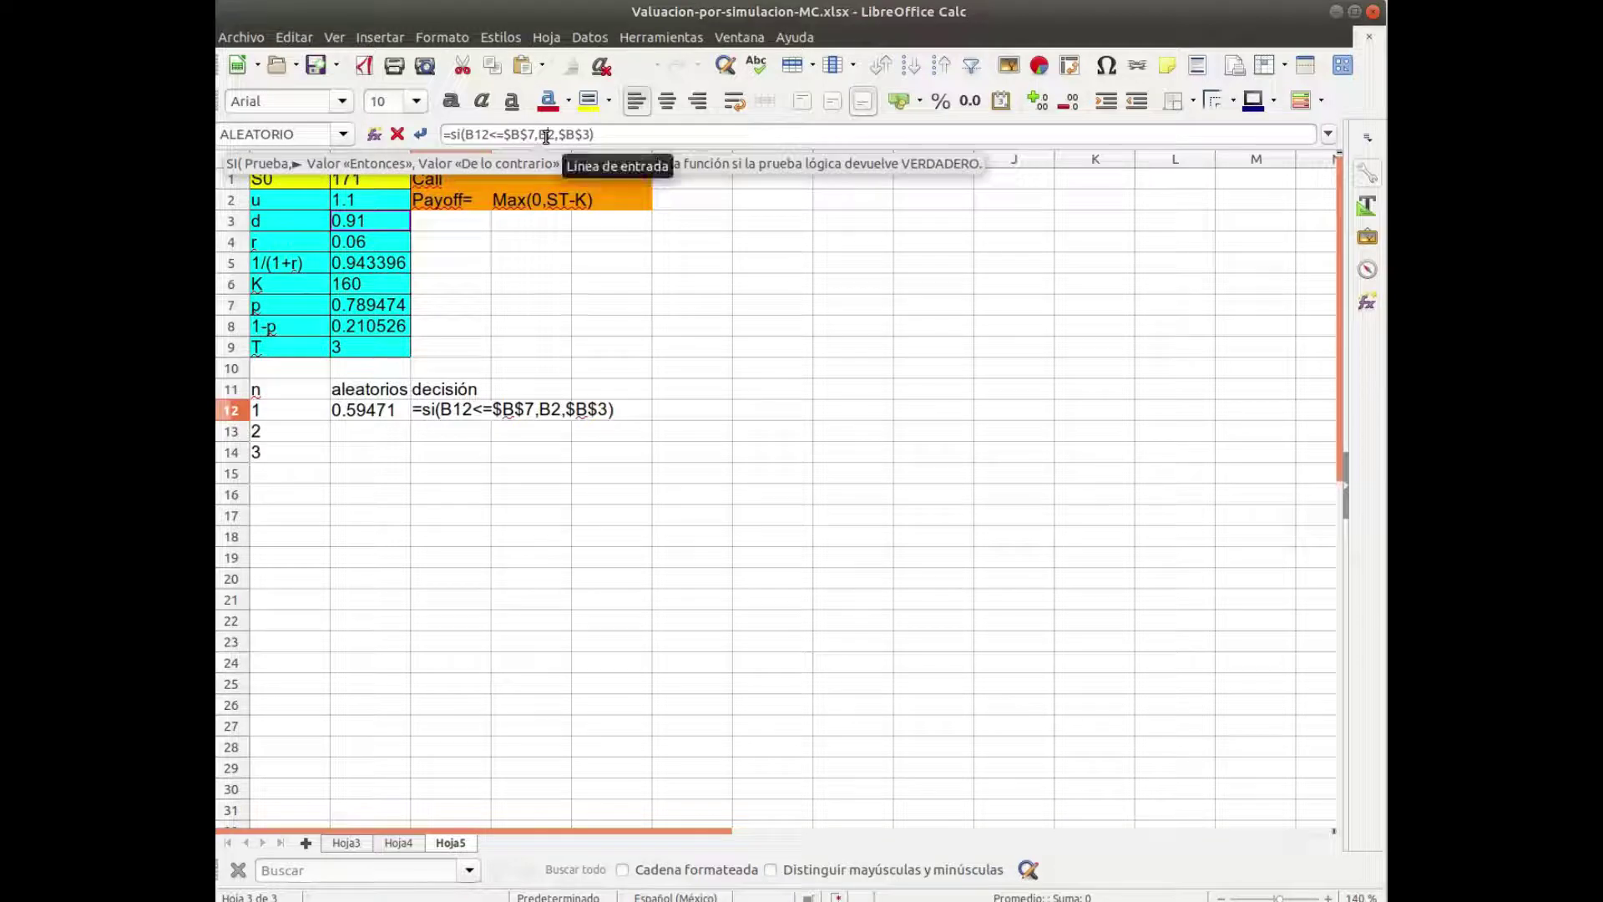
double_click(546, 135)
key(F4)
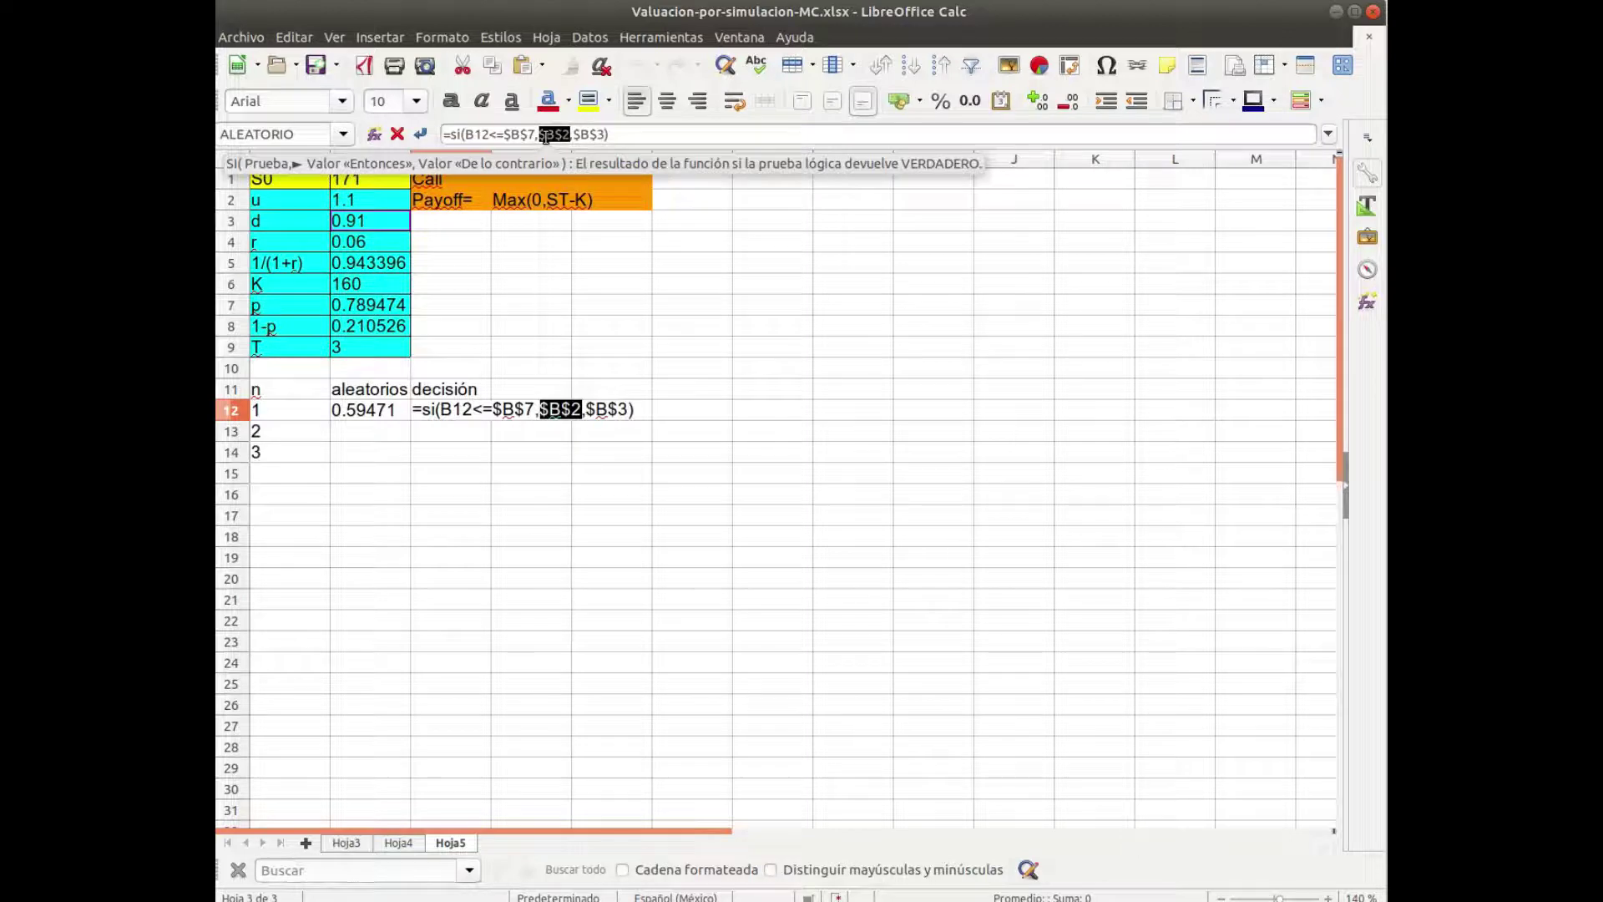
key(Return)
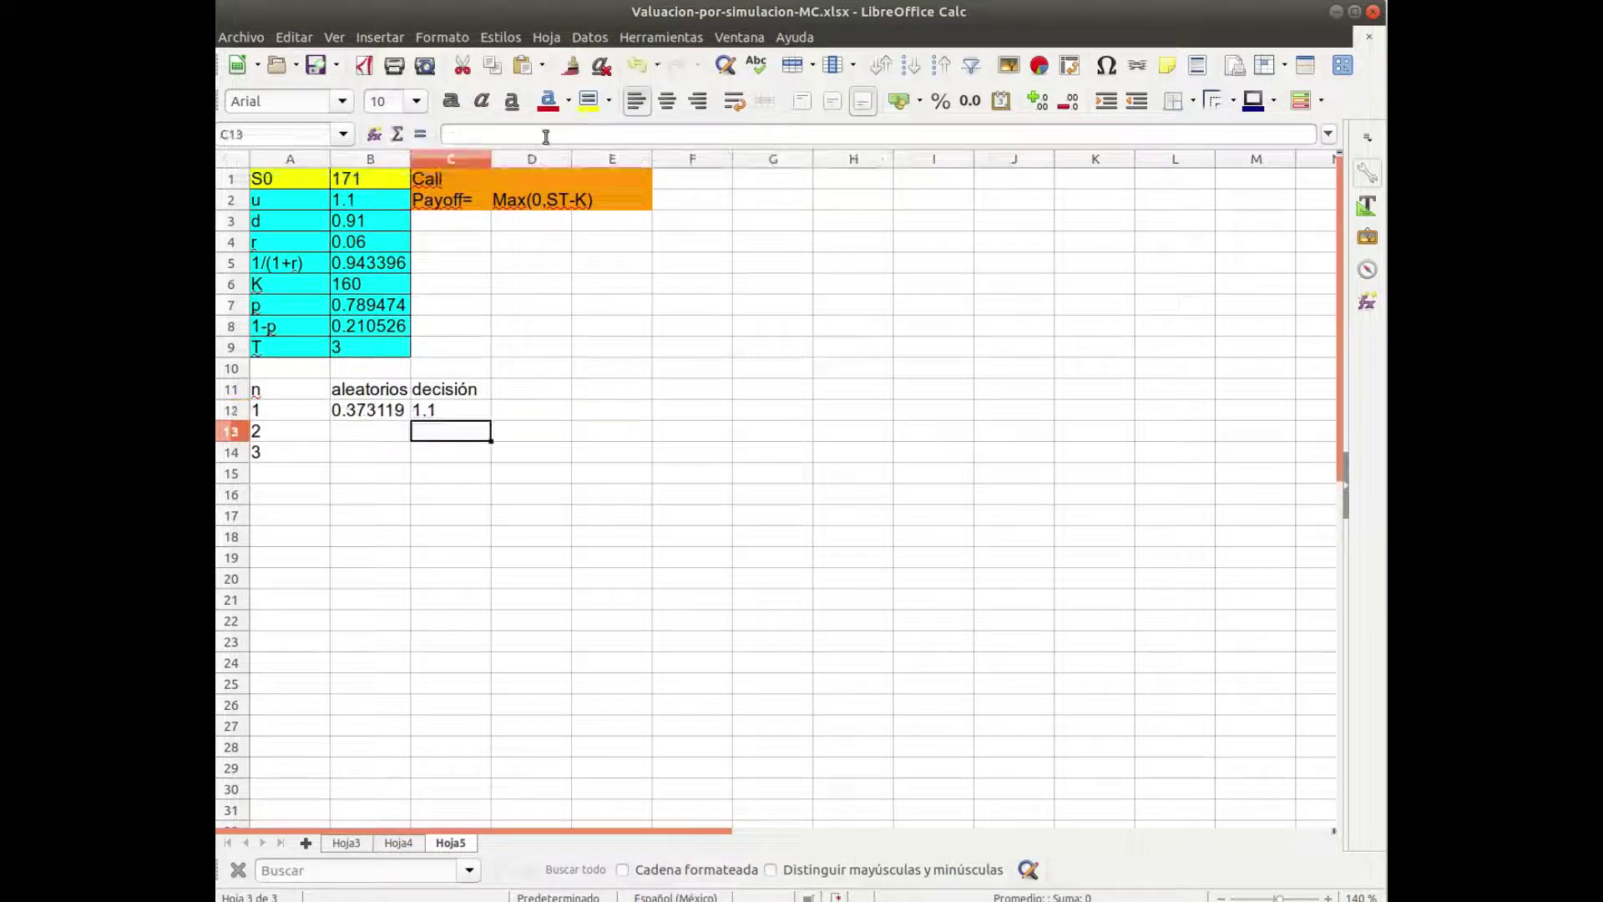
key(Up)
key(Up)
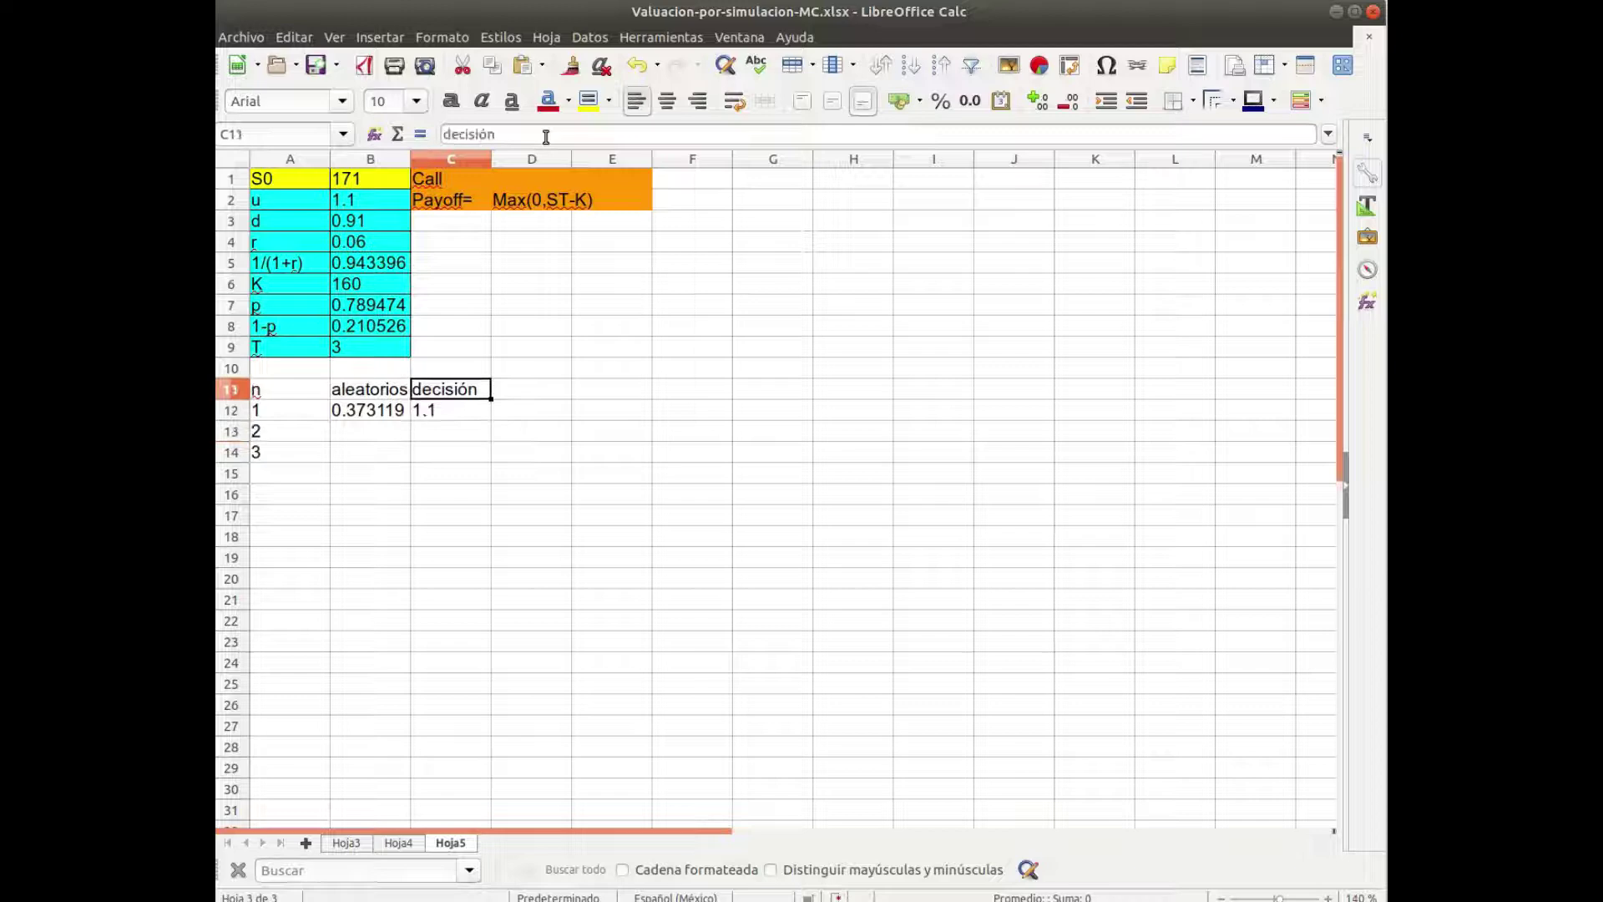
Head D11 'S1' and enter =$B$1*C12 in D12, returning 188.1.
key(Right)
text(S1)
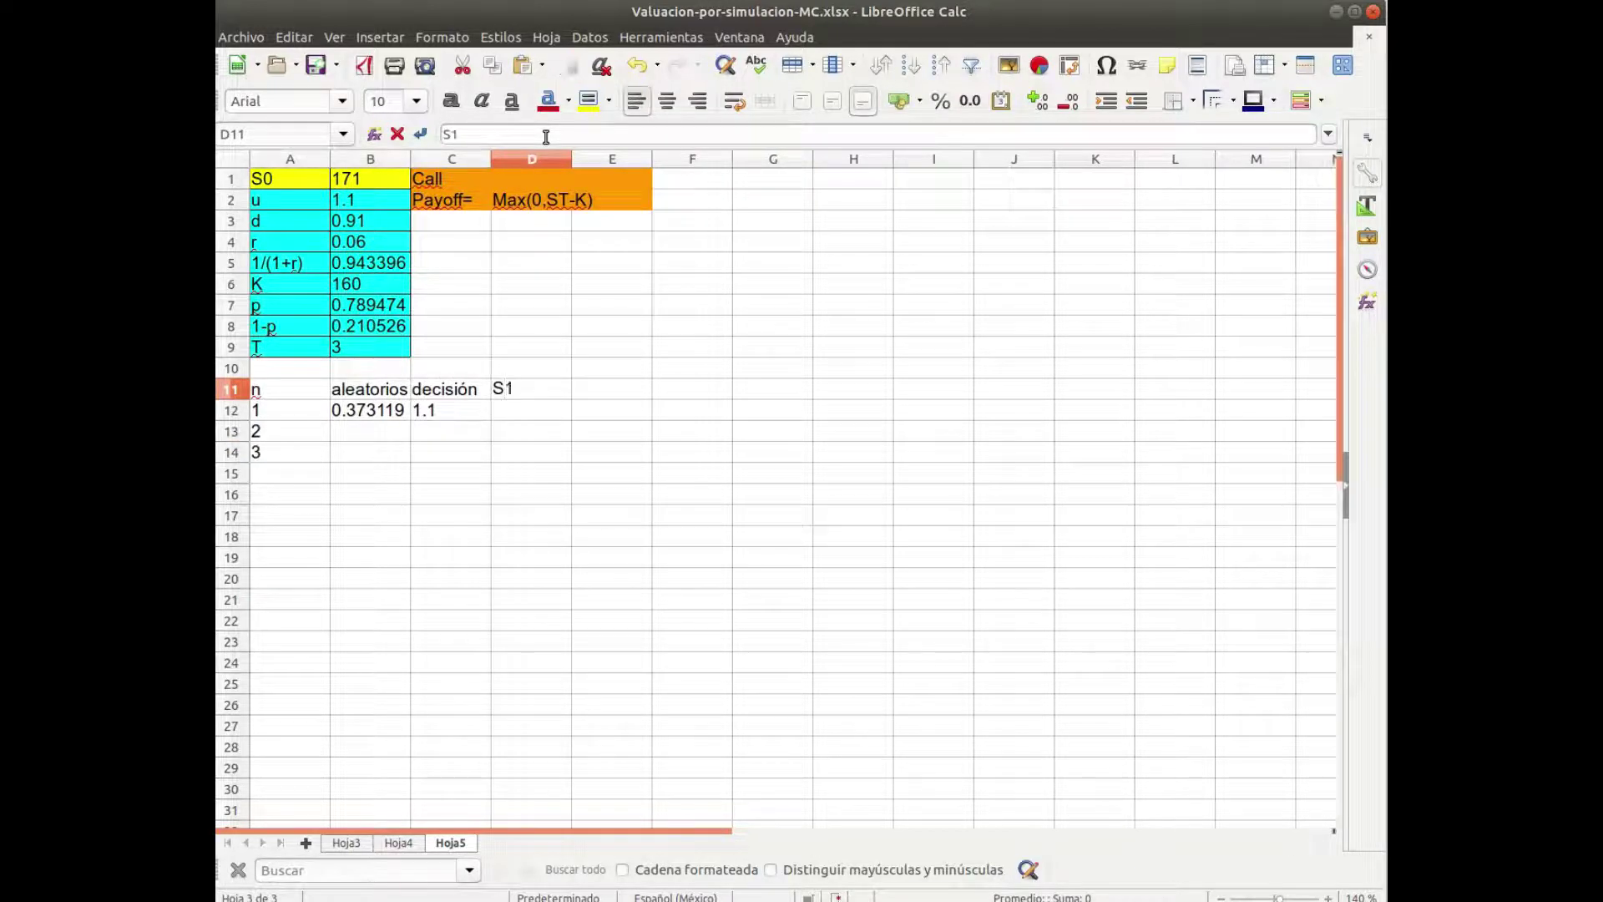
key(Return)
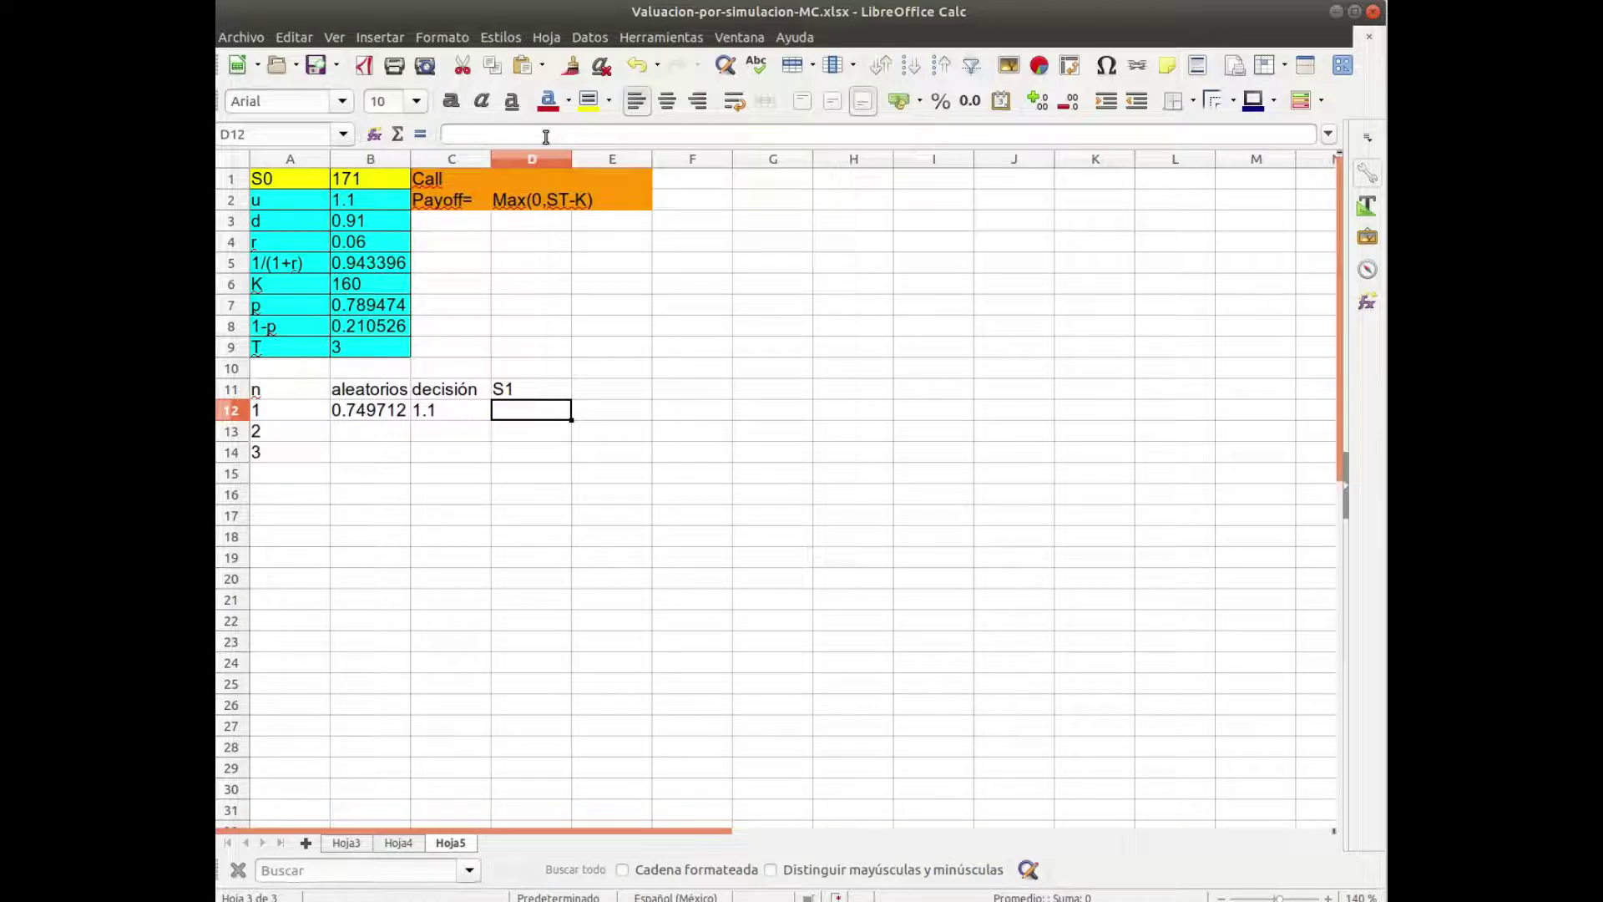
text(=)
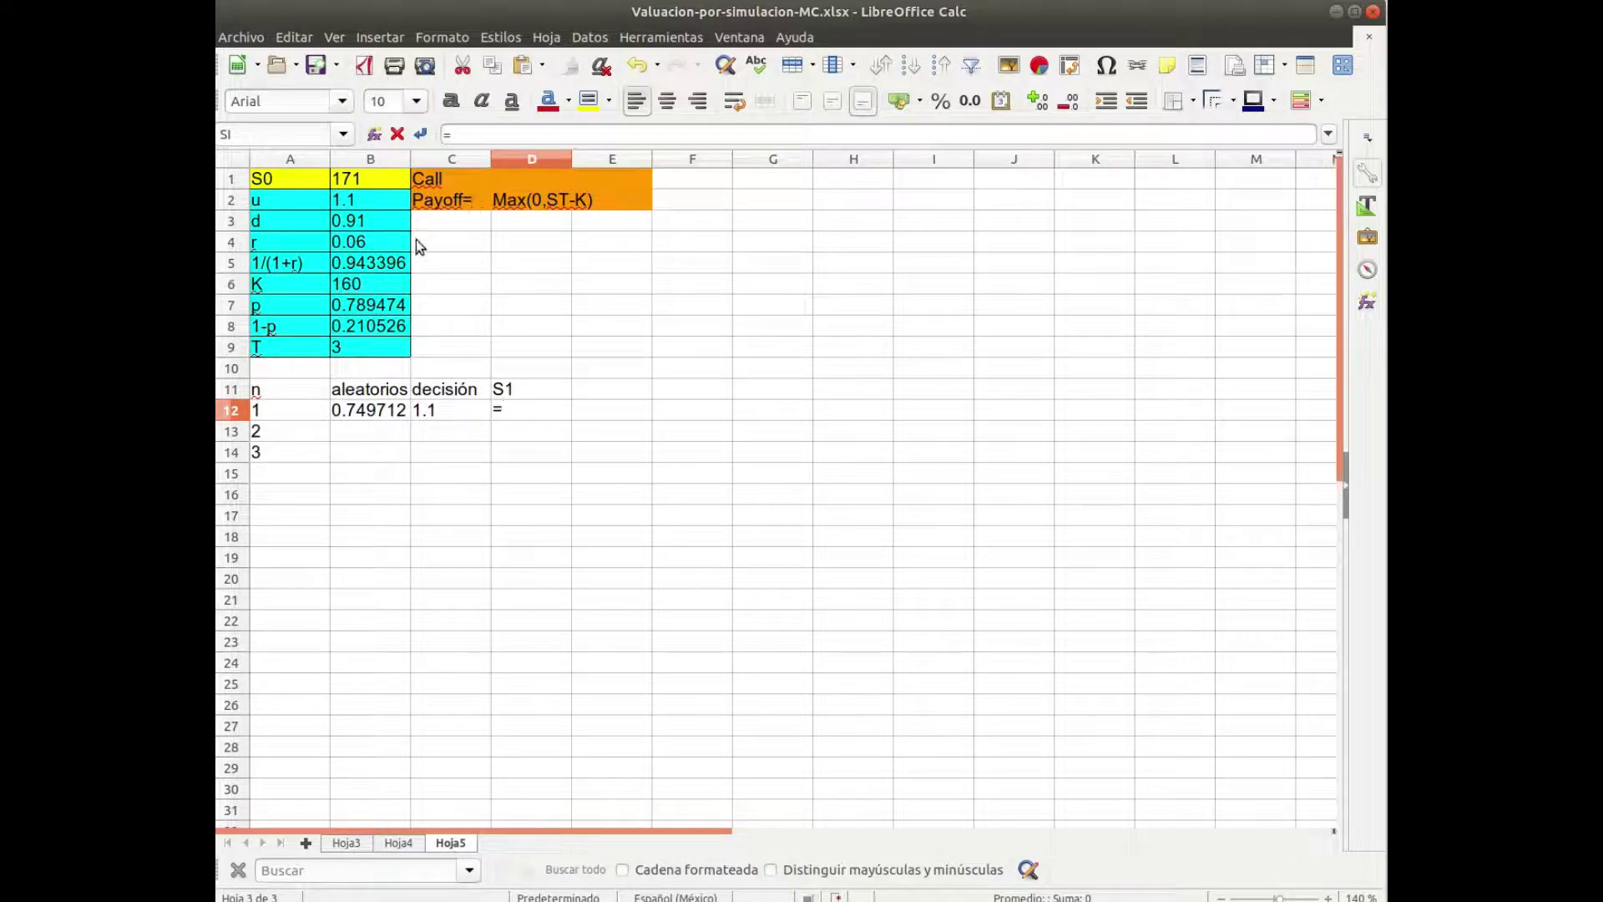
click(367, 184)
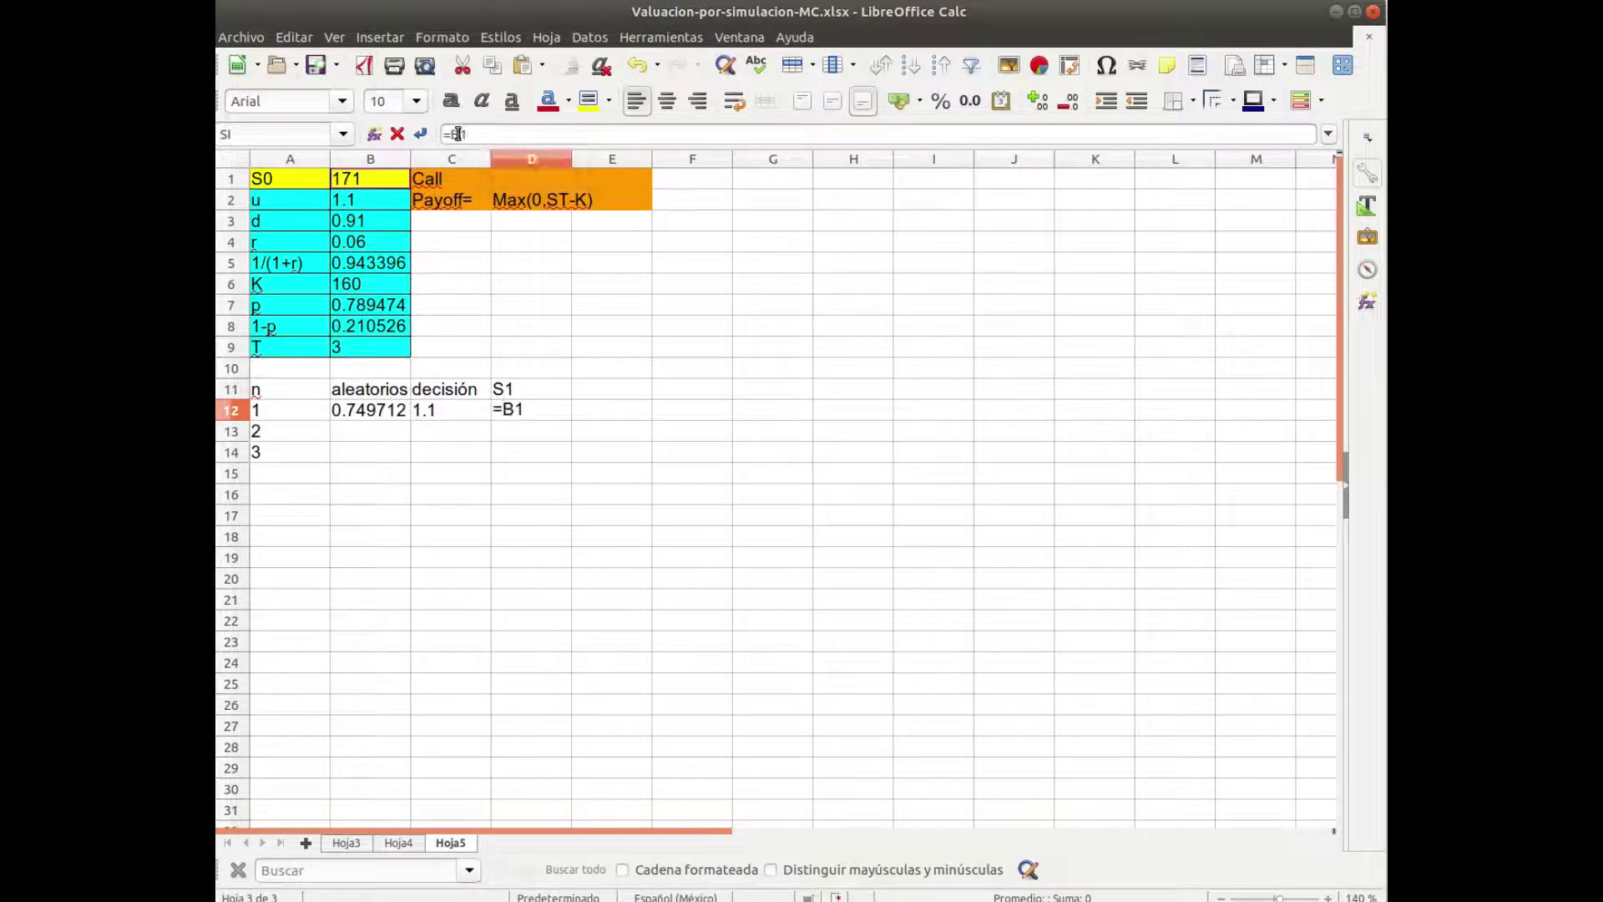
key(shift+F4)
click(516, 132)
text(*)
click(443, 408)
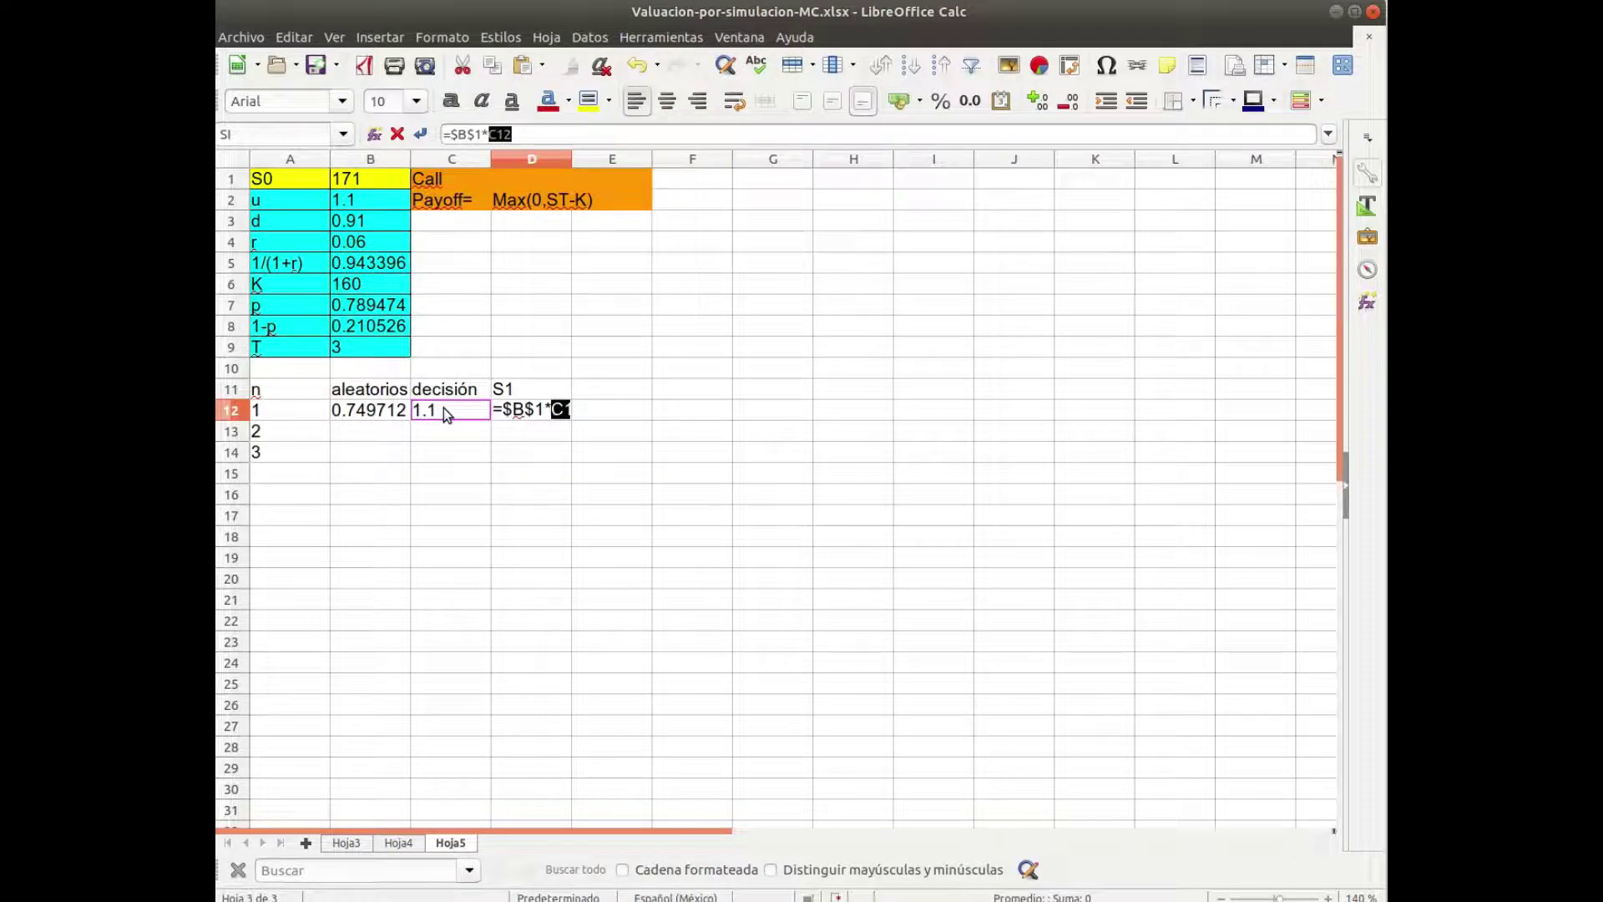
key(Return)
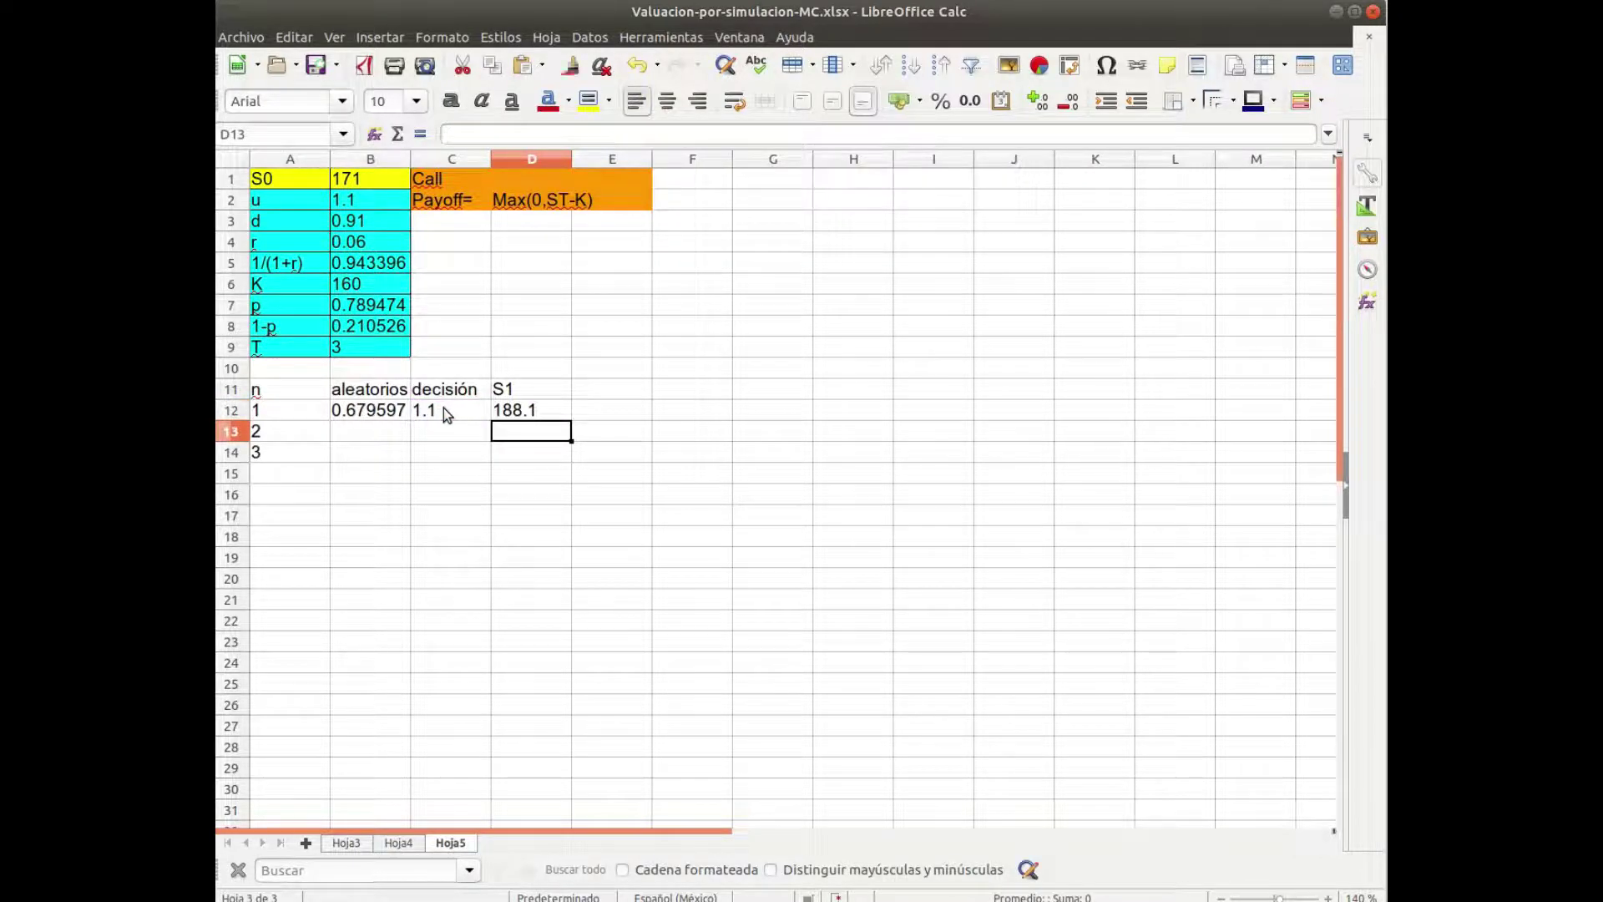
key(Up)
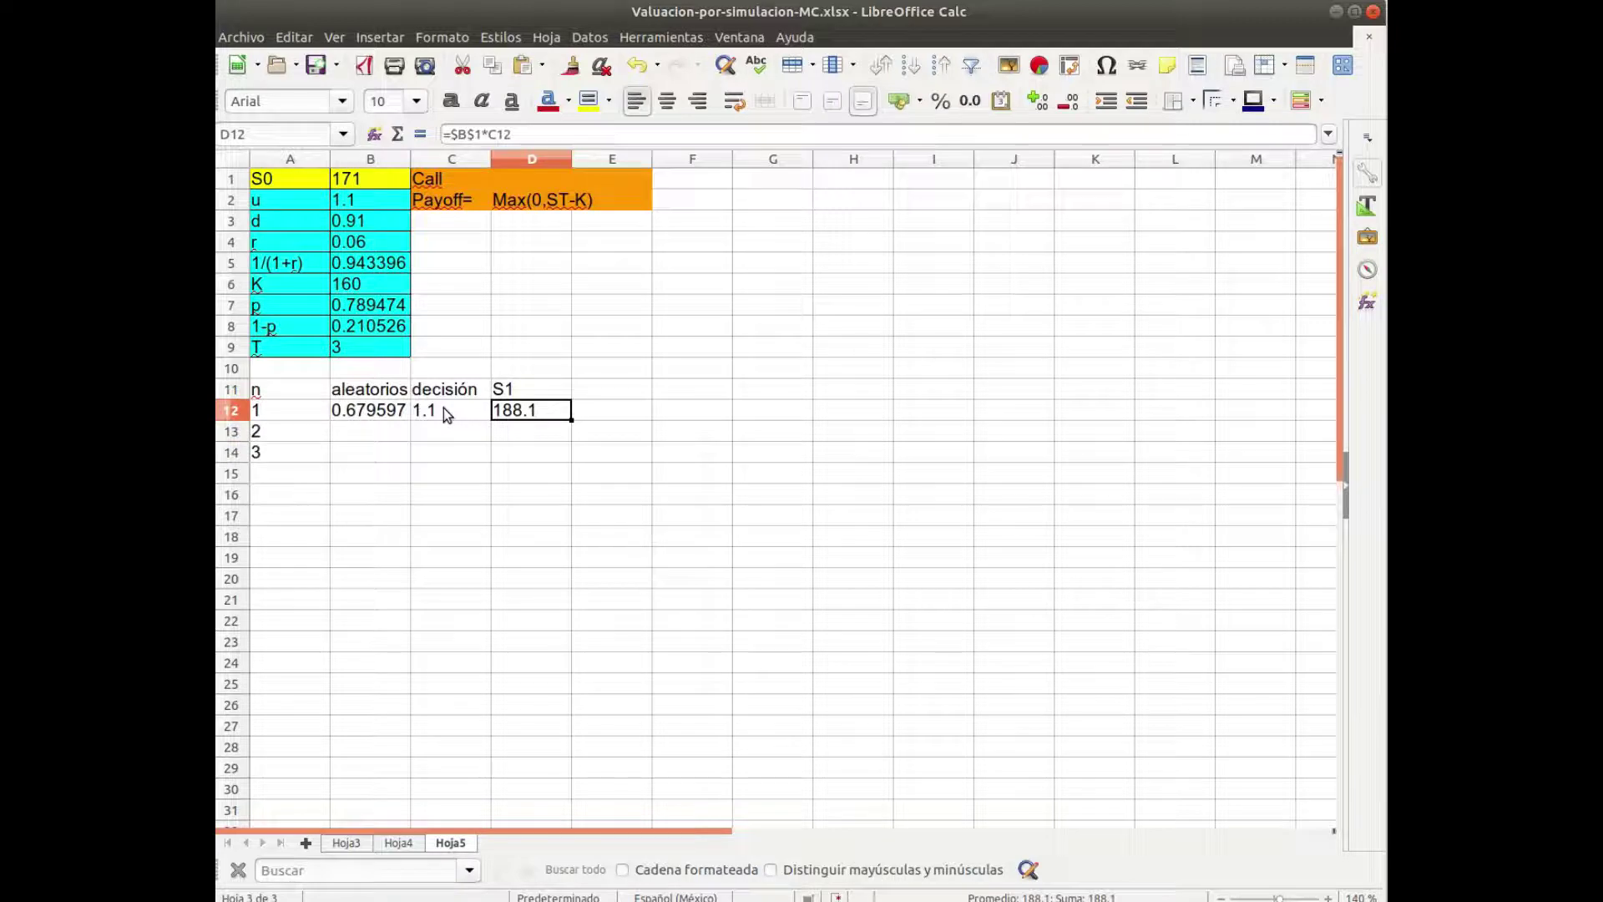
Copy the aleatorios, decisión and S1 block B11:D12 to E11 as a second step.
key(Up)
key(Left)
key(Left)
key(shift+Down)
key(shift+Right)
key(shift+Right)
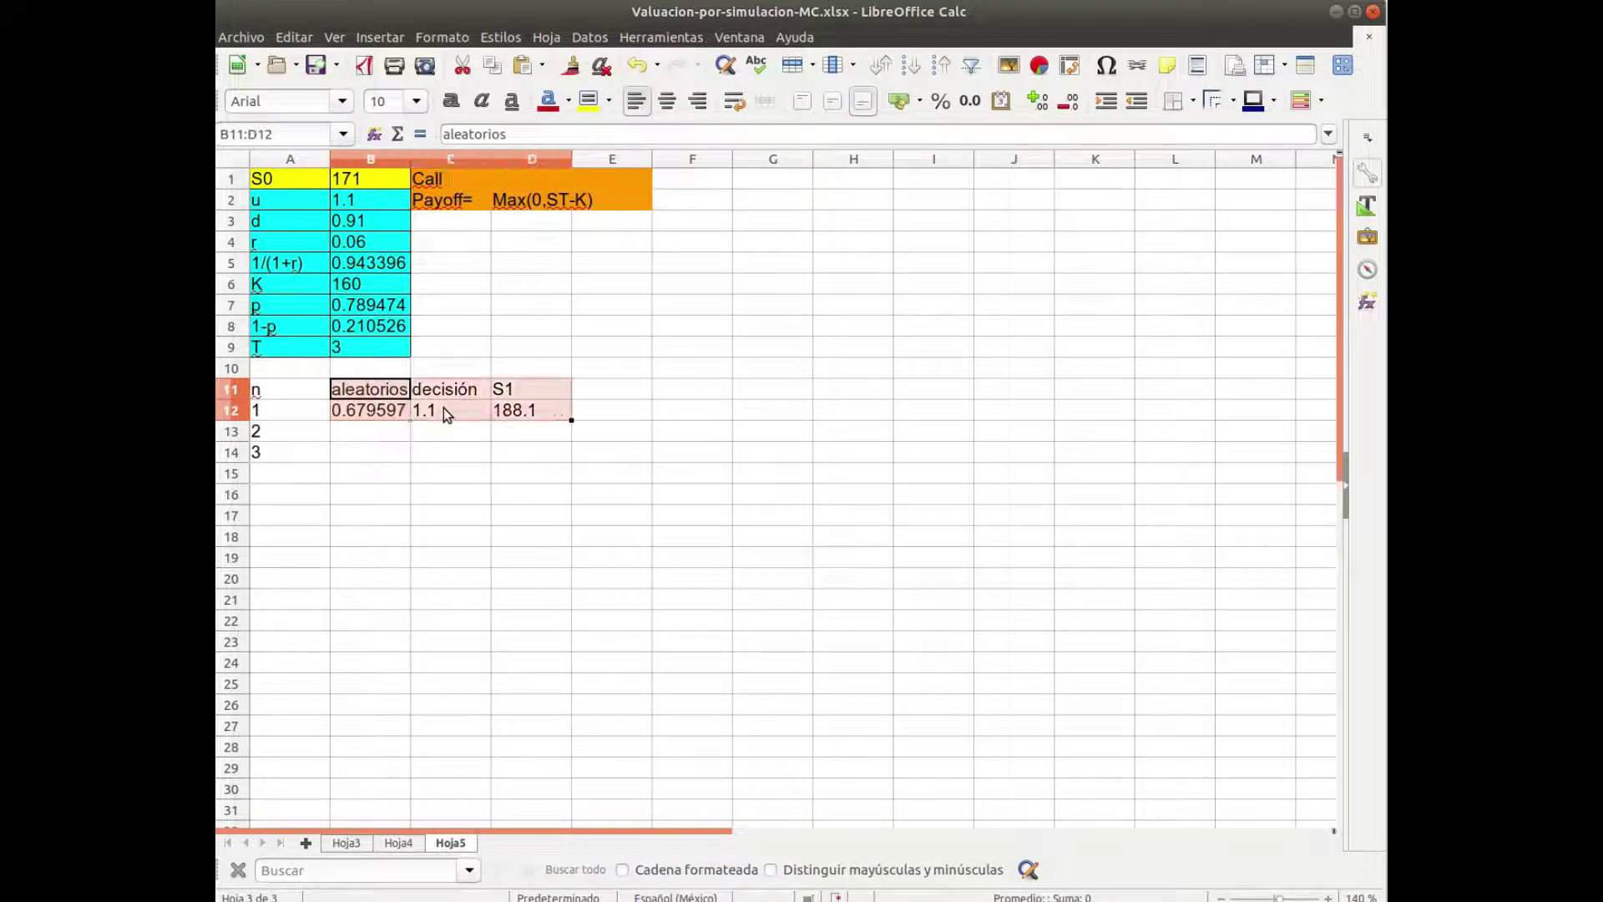
key(ctrl+c)
key(Right)
key(Right)
key(Right)
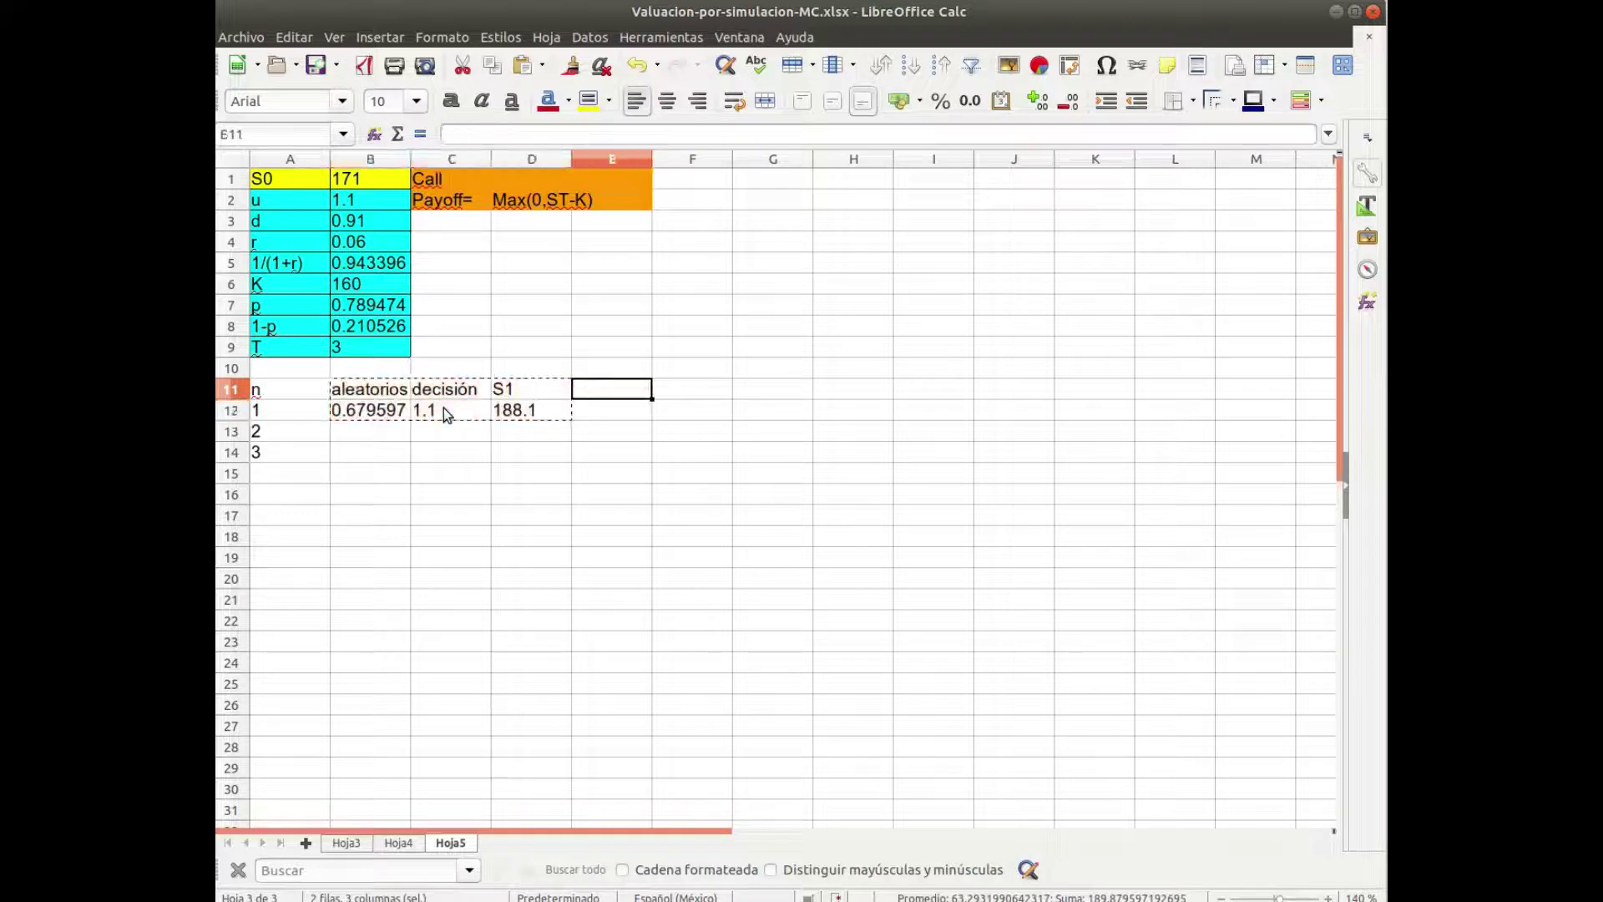
key(ctrl+v)
key(Right)
key(Right)
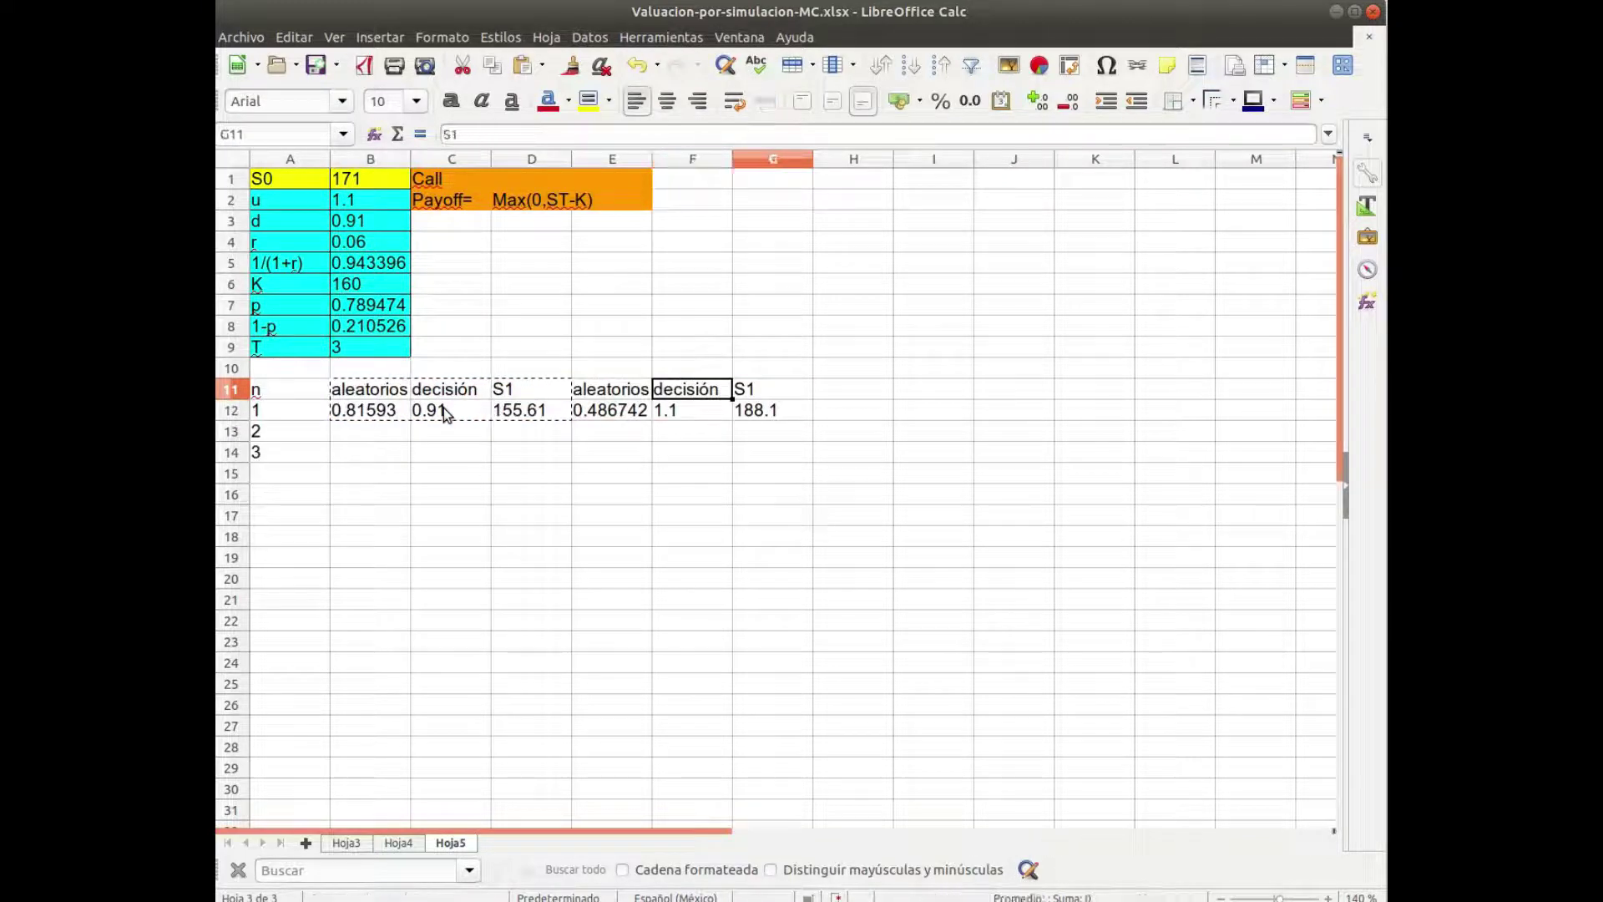
Rename the copied heading to S2 and change G12 to =D12*F12, giving 171.171.
click(500, 138)
key(BackSpace)
text(2)
key(Return)
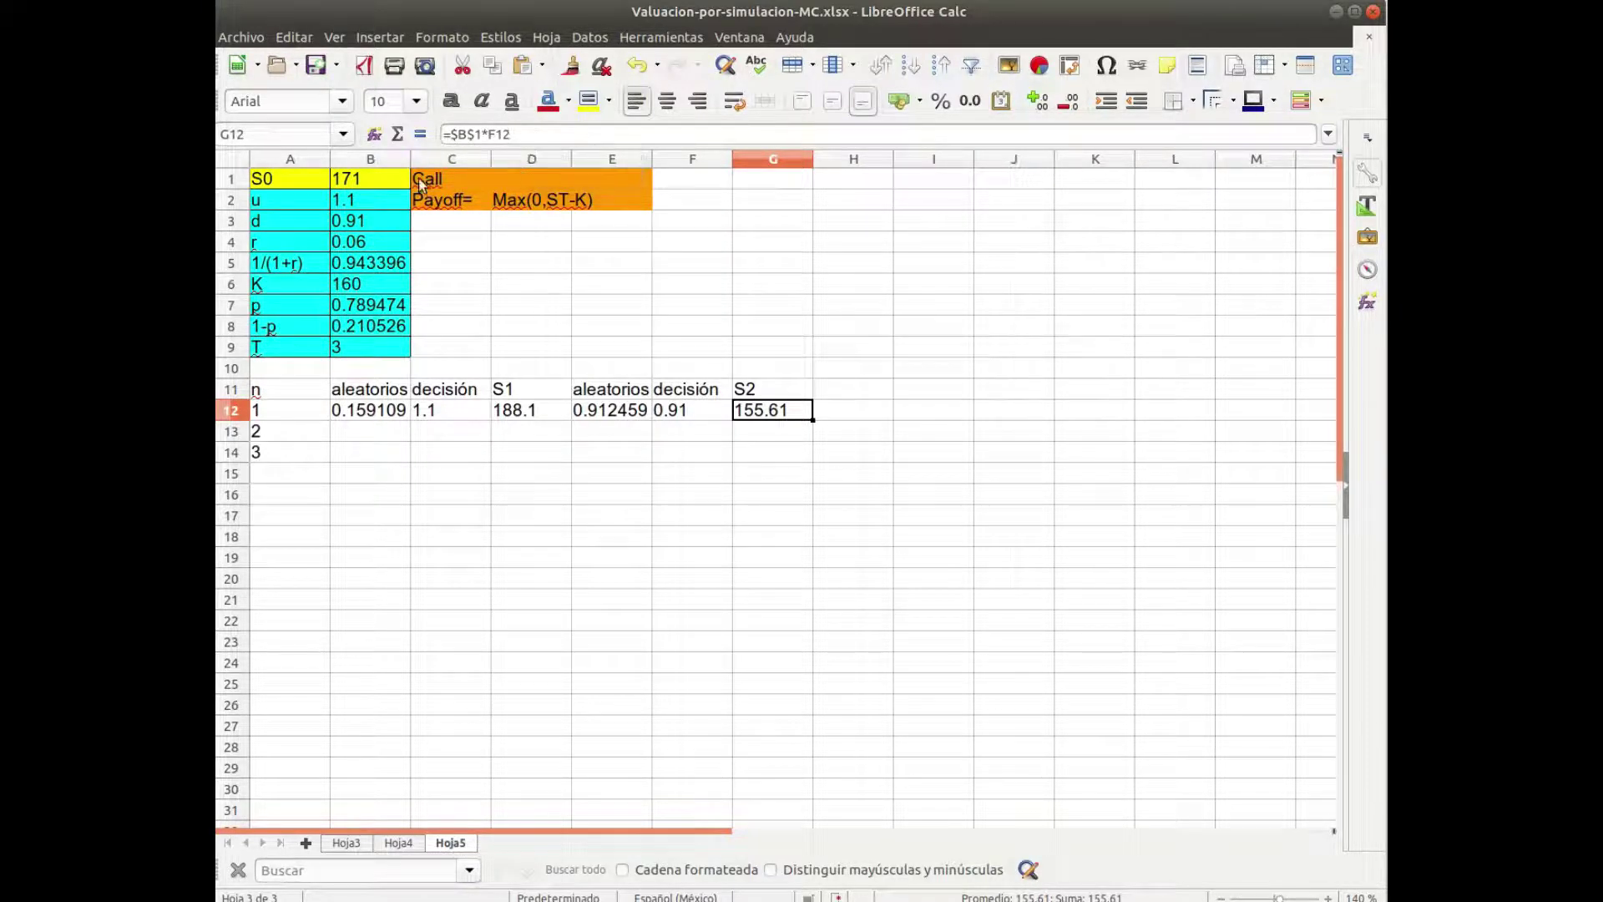
click(524, 133)
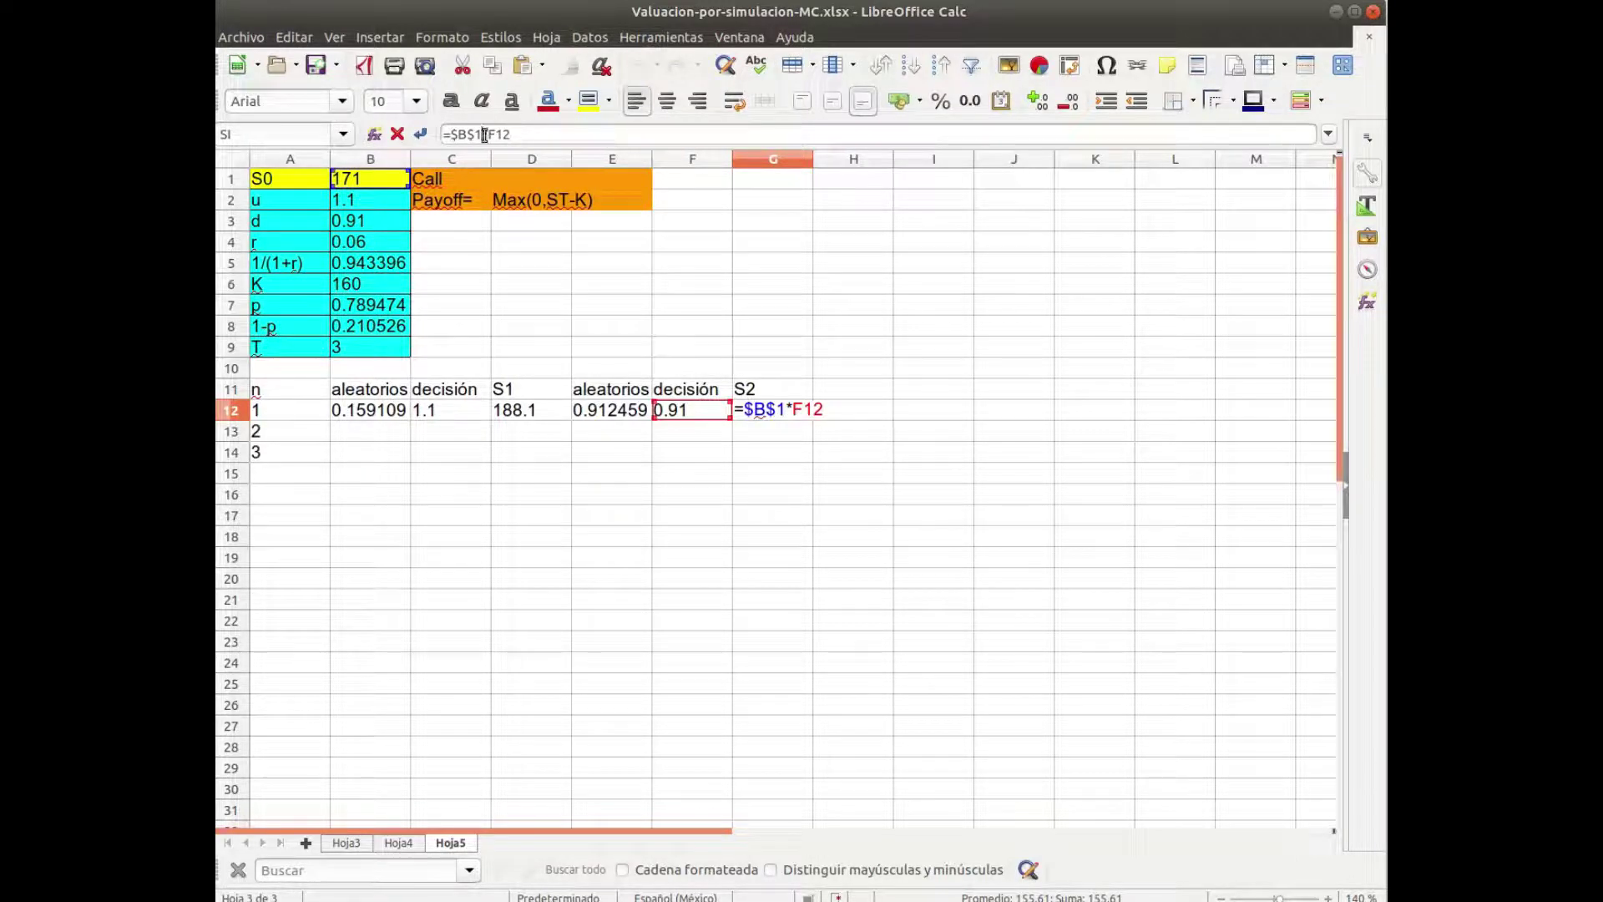
click(485, 135)
key(BackSpace)
key(BackSpace)
key(BackSpace)
key(BackSpace)
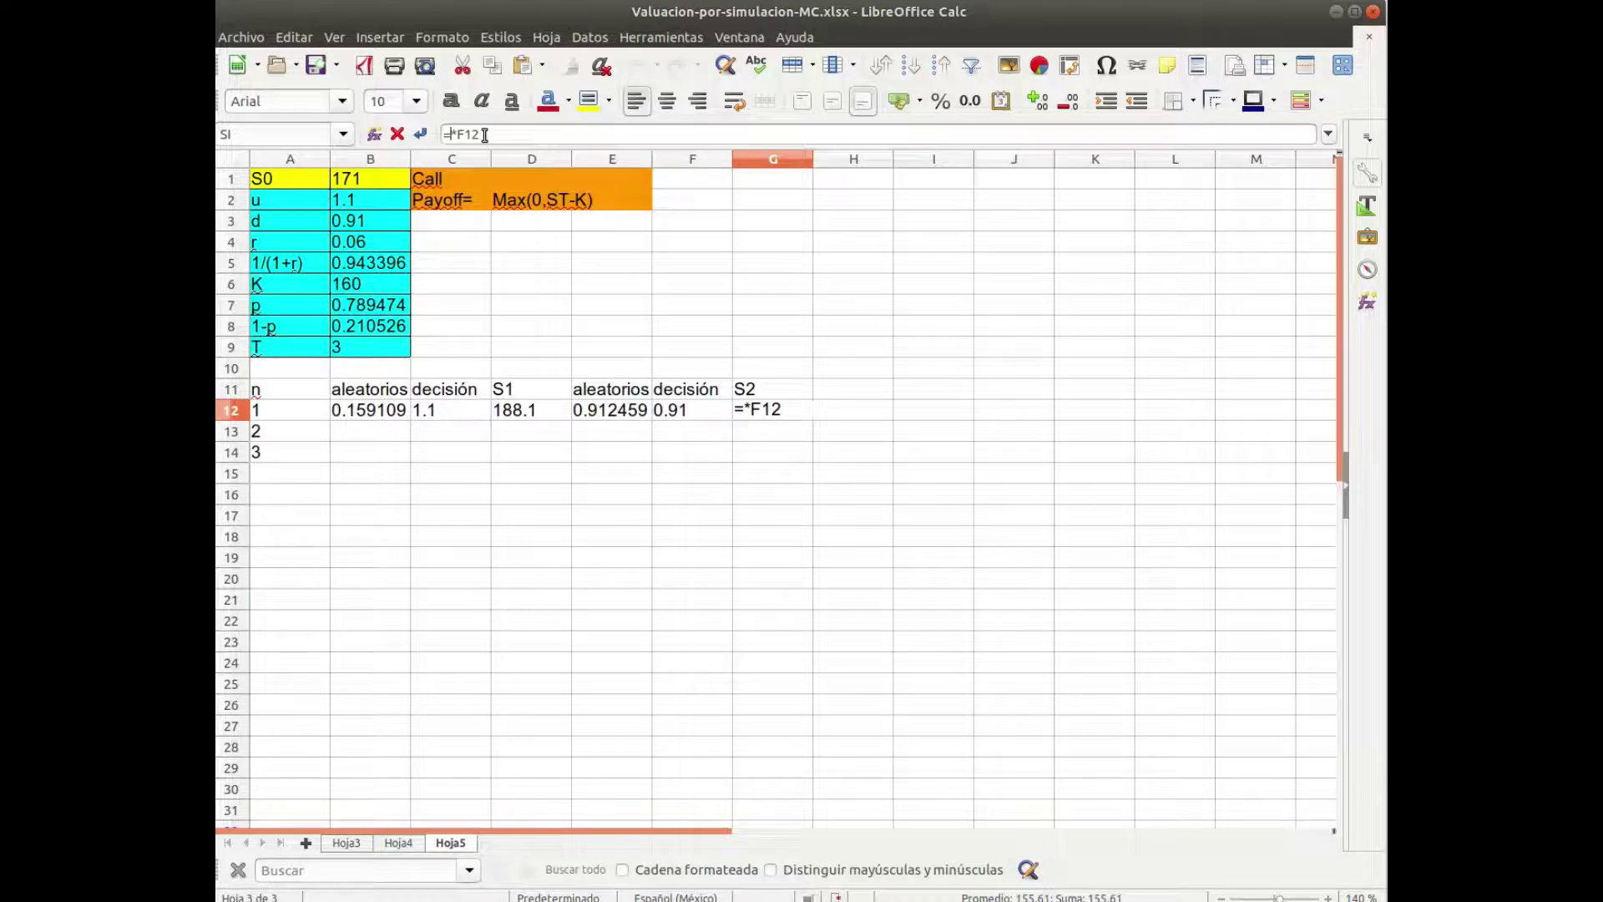
click(528, 410)
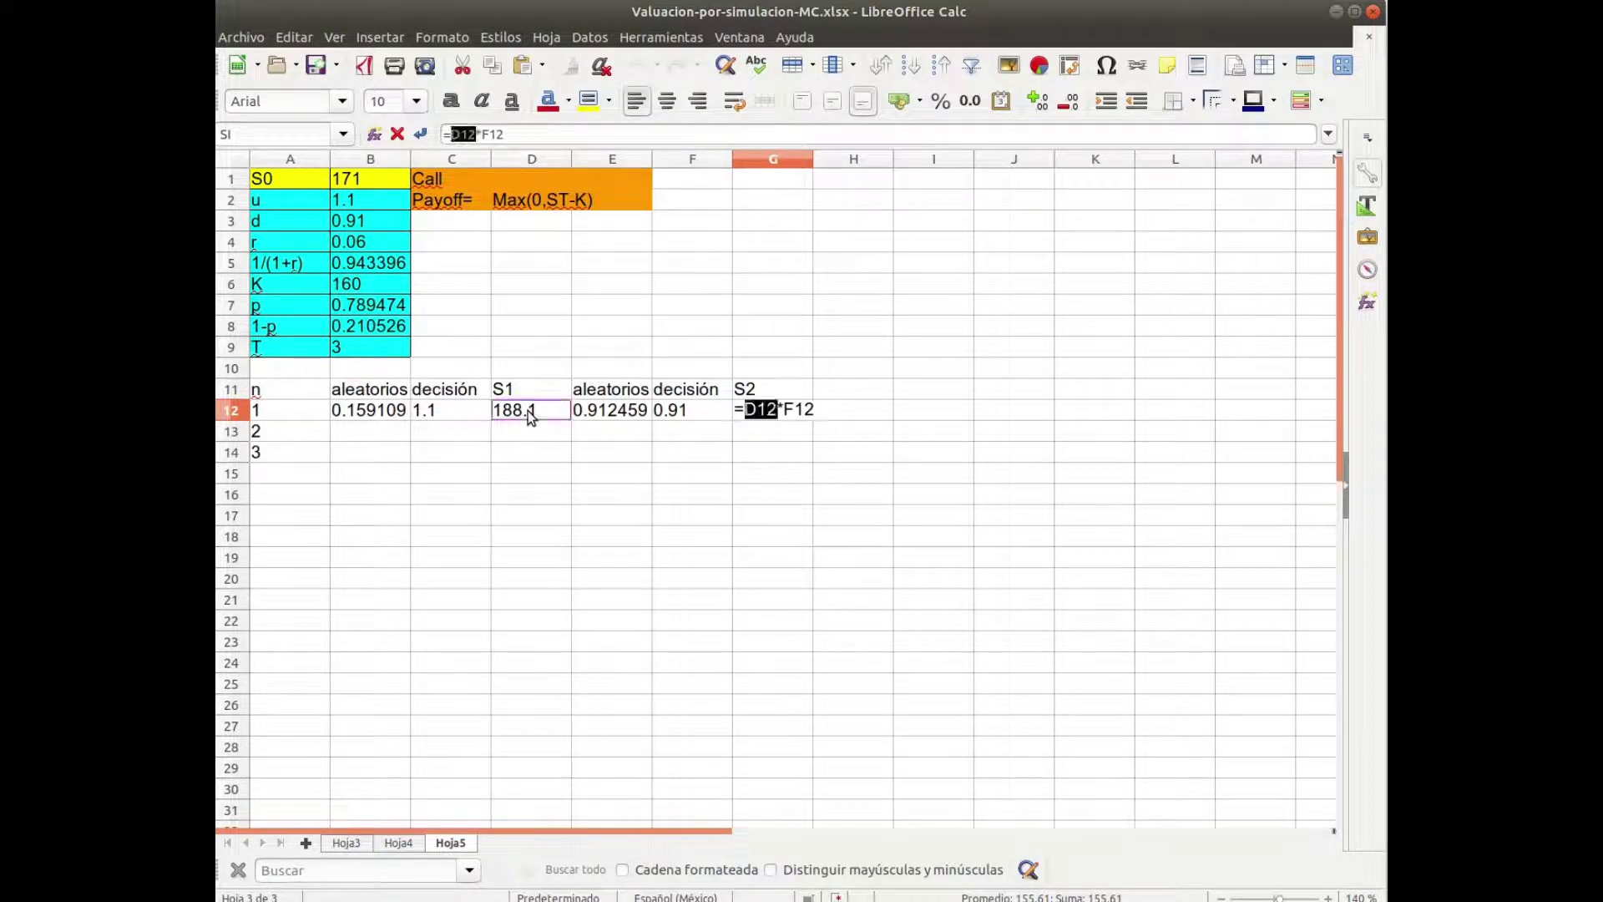
key(Return)
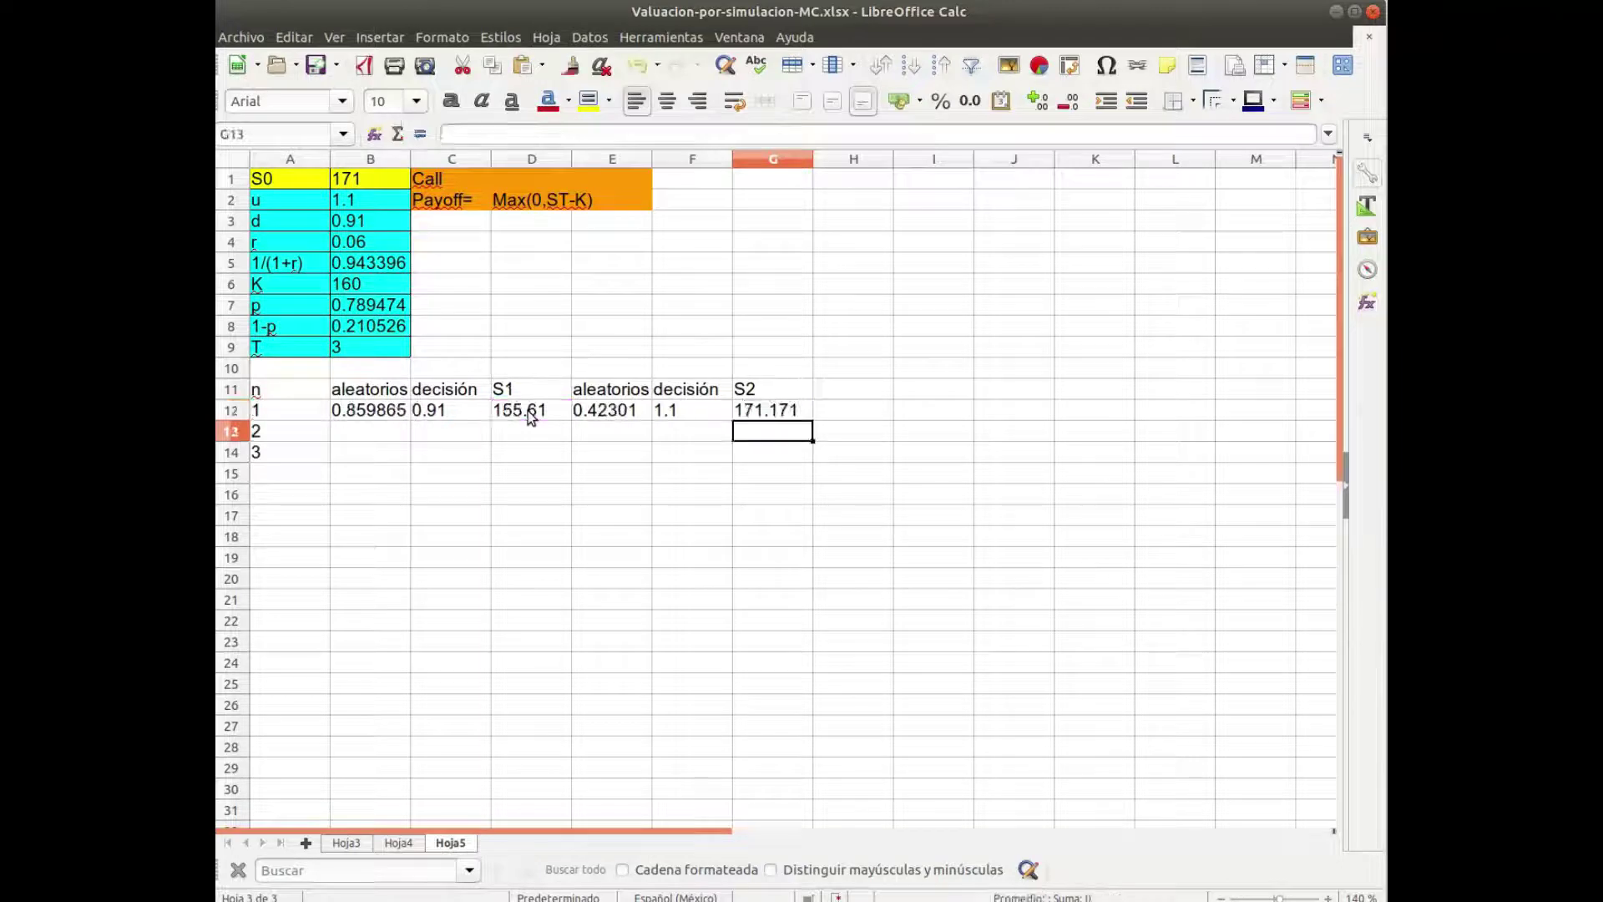
key(Up)
key(Left)
key(Left)
key(Up)
key(F9)
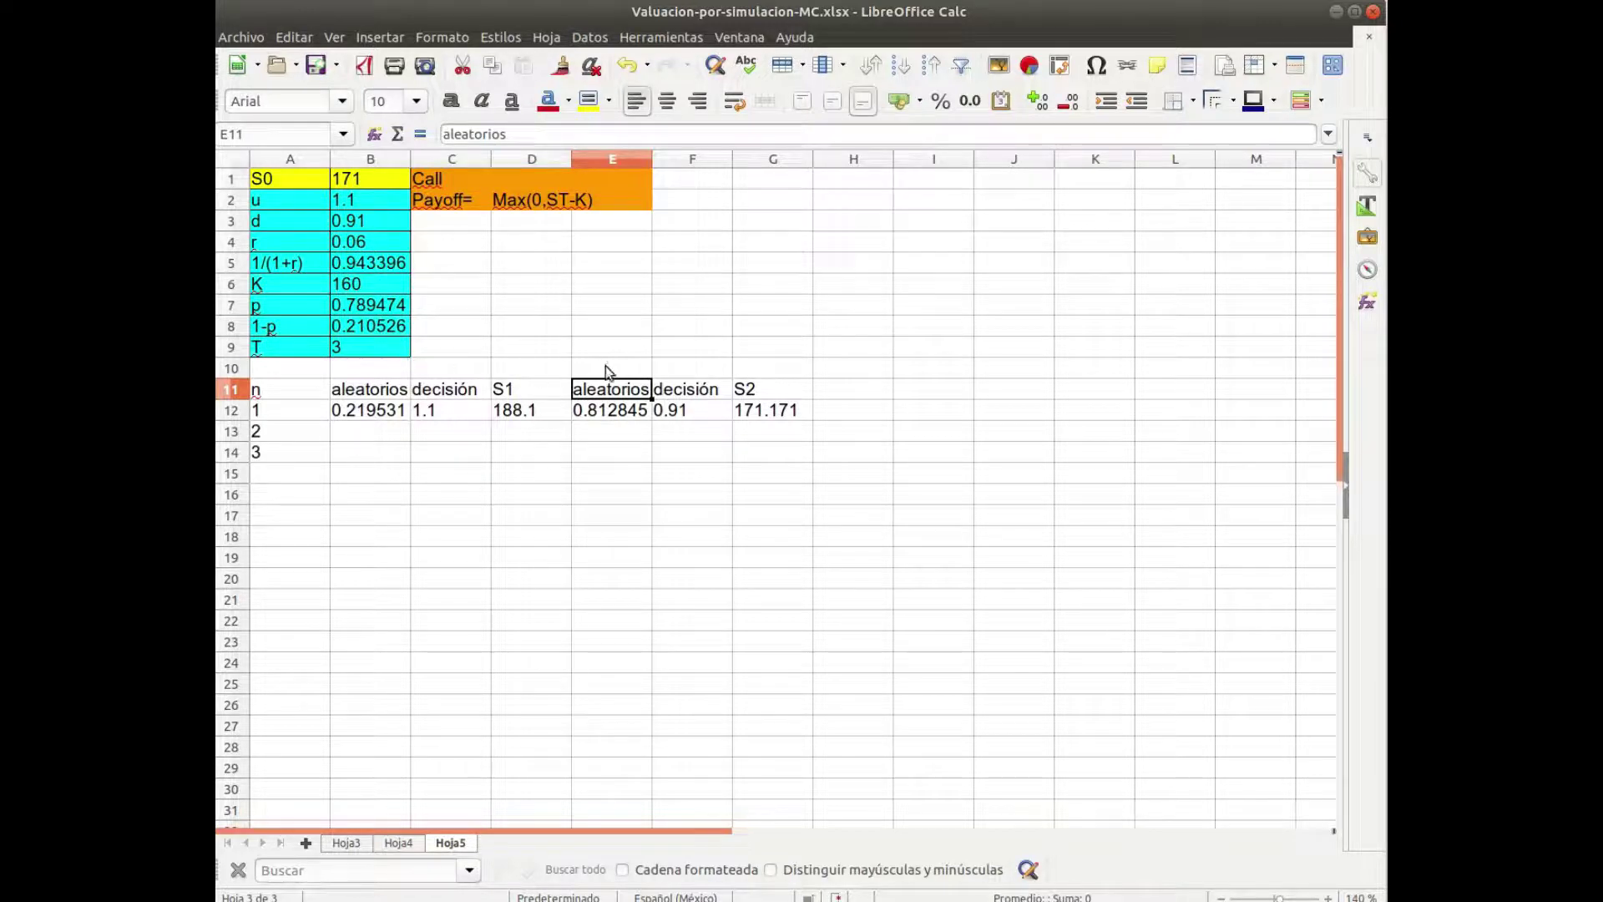
Copy the second step block E11:G12 and paste it at H11 as a third step.
key(shift+Down)
key(shift+Right)
key(shift+Right)
key(ctrl+c)
key(Right)
key(Right)
key(Right)
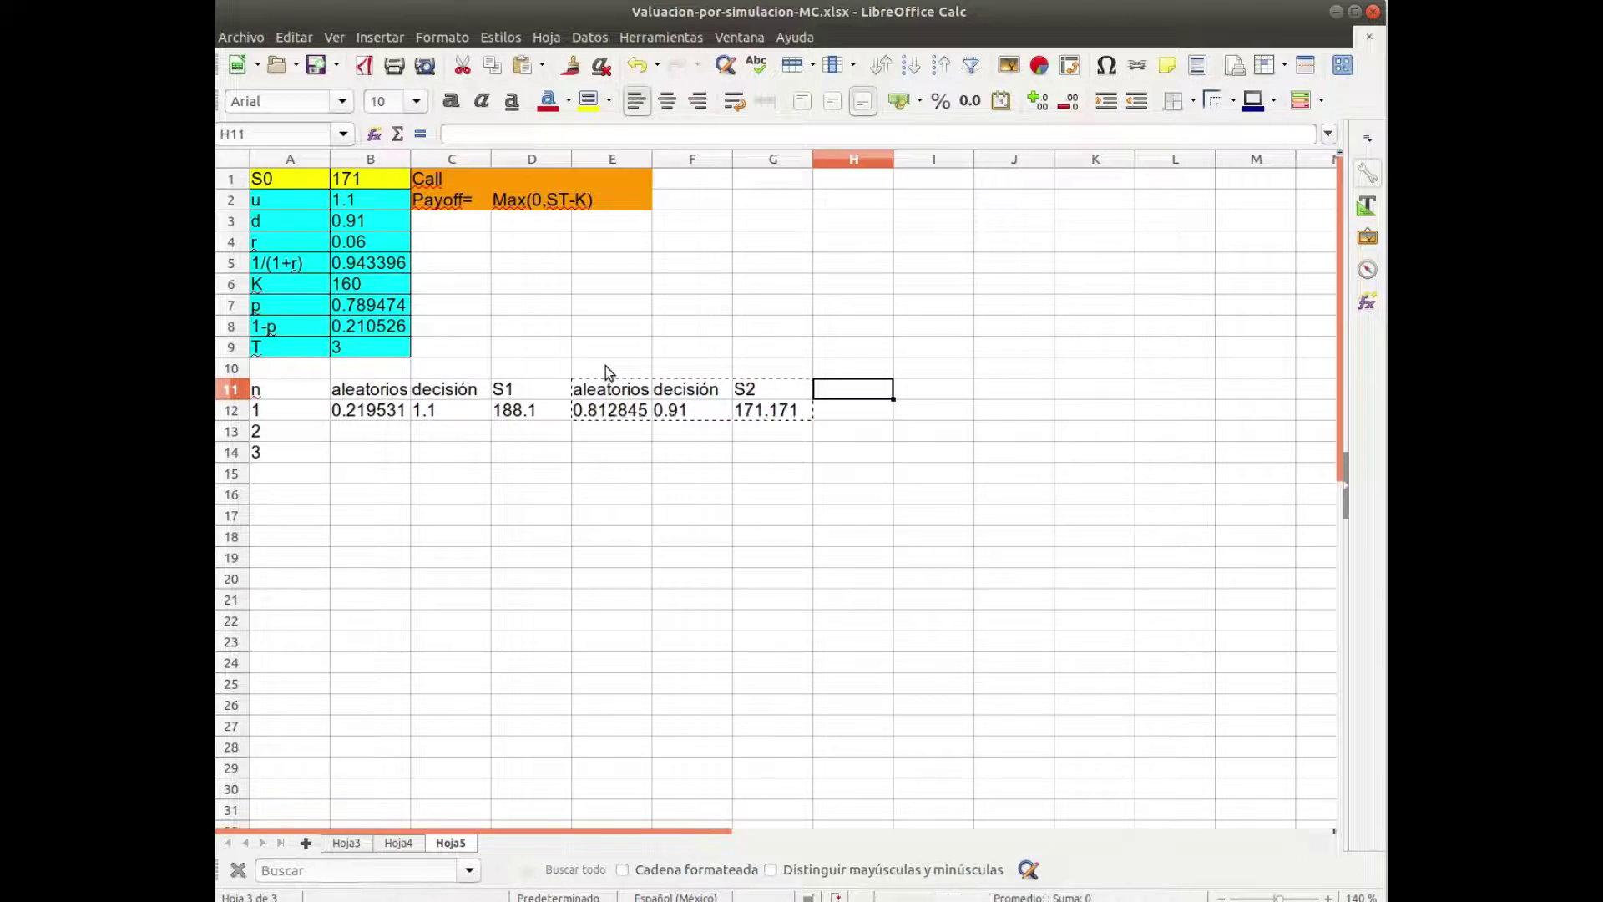
key(ctrl+v)
Check the pasted random-number and decisión formulas in H12 and I12.
key(Down)
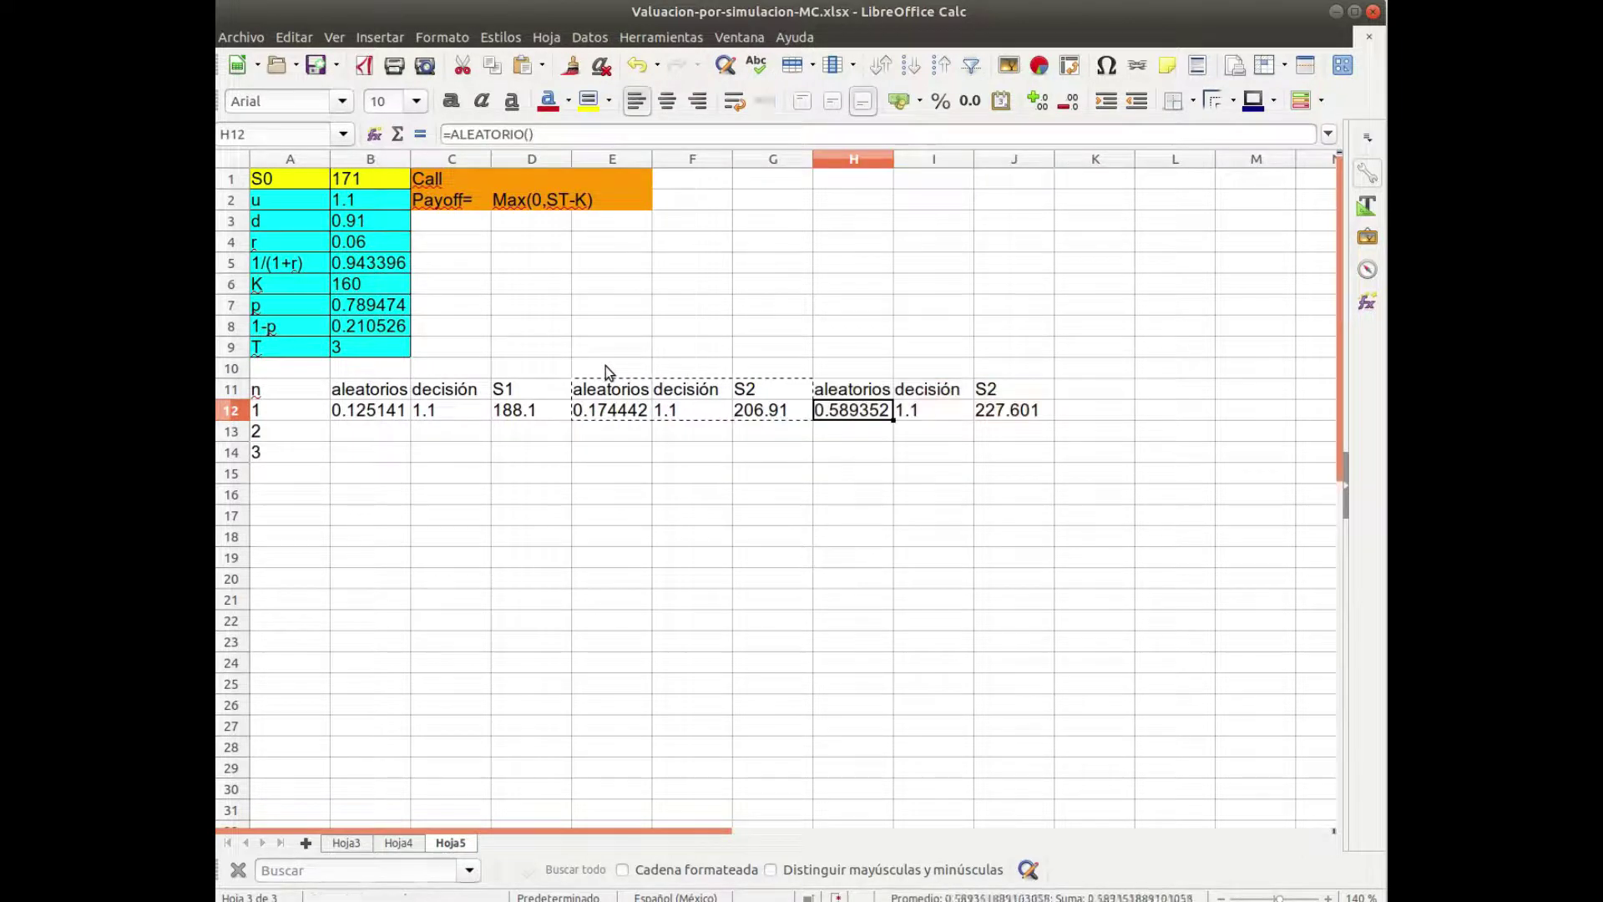
double_click(861, 414)
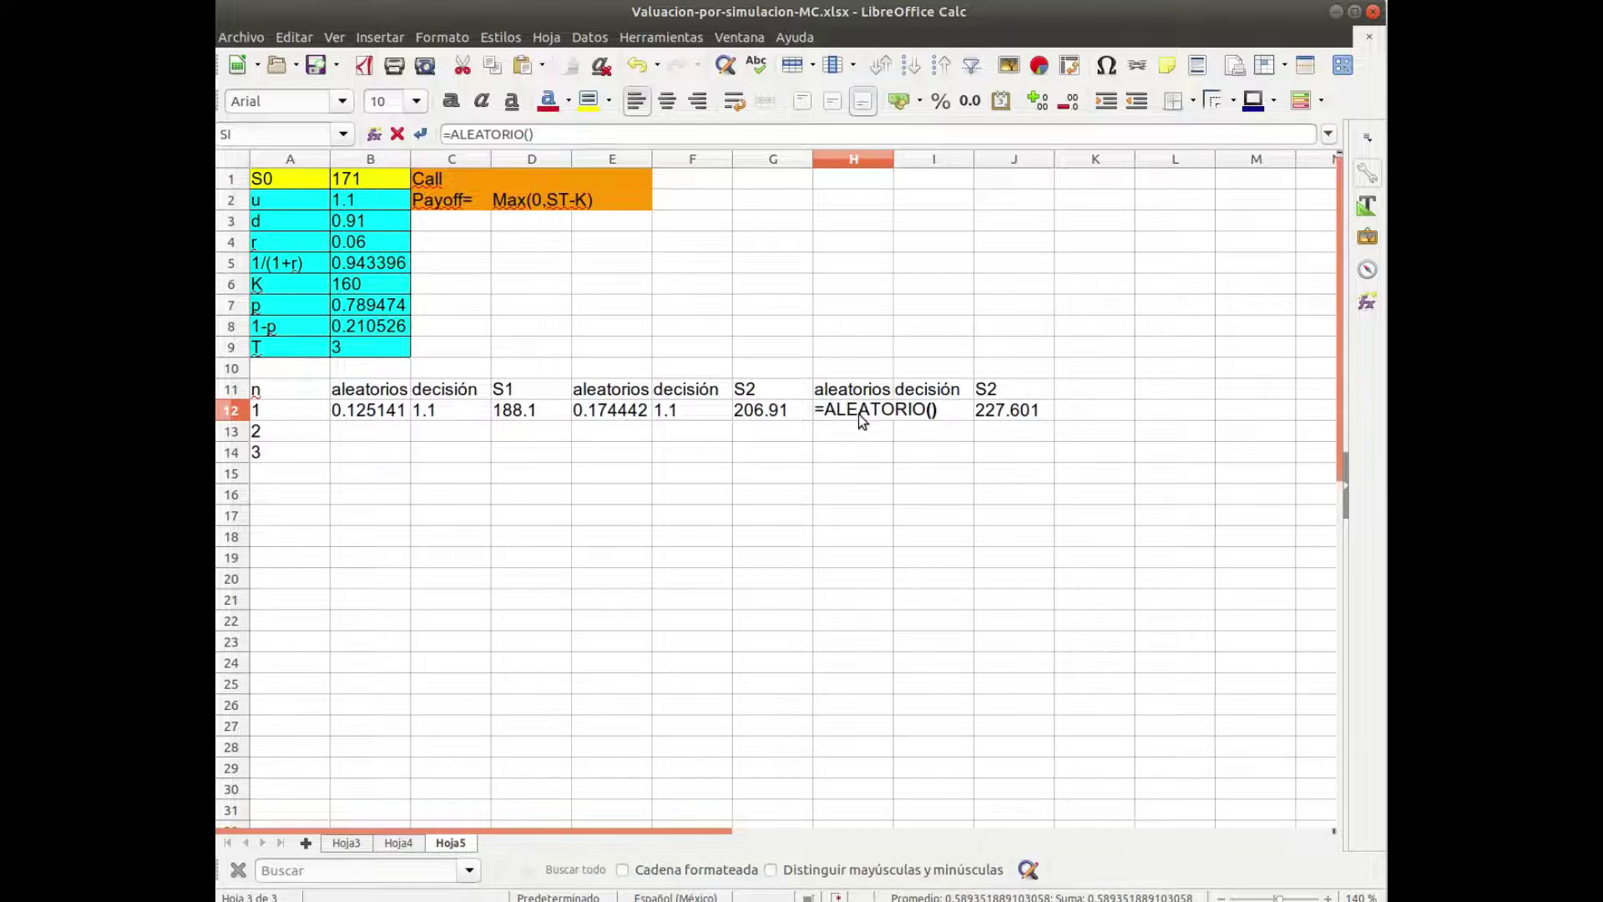
key(Return)
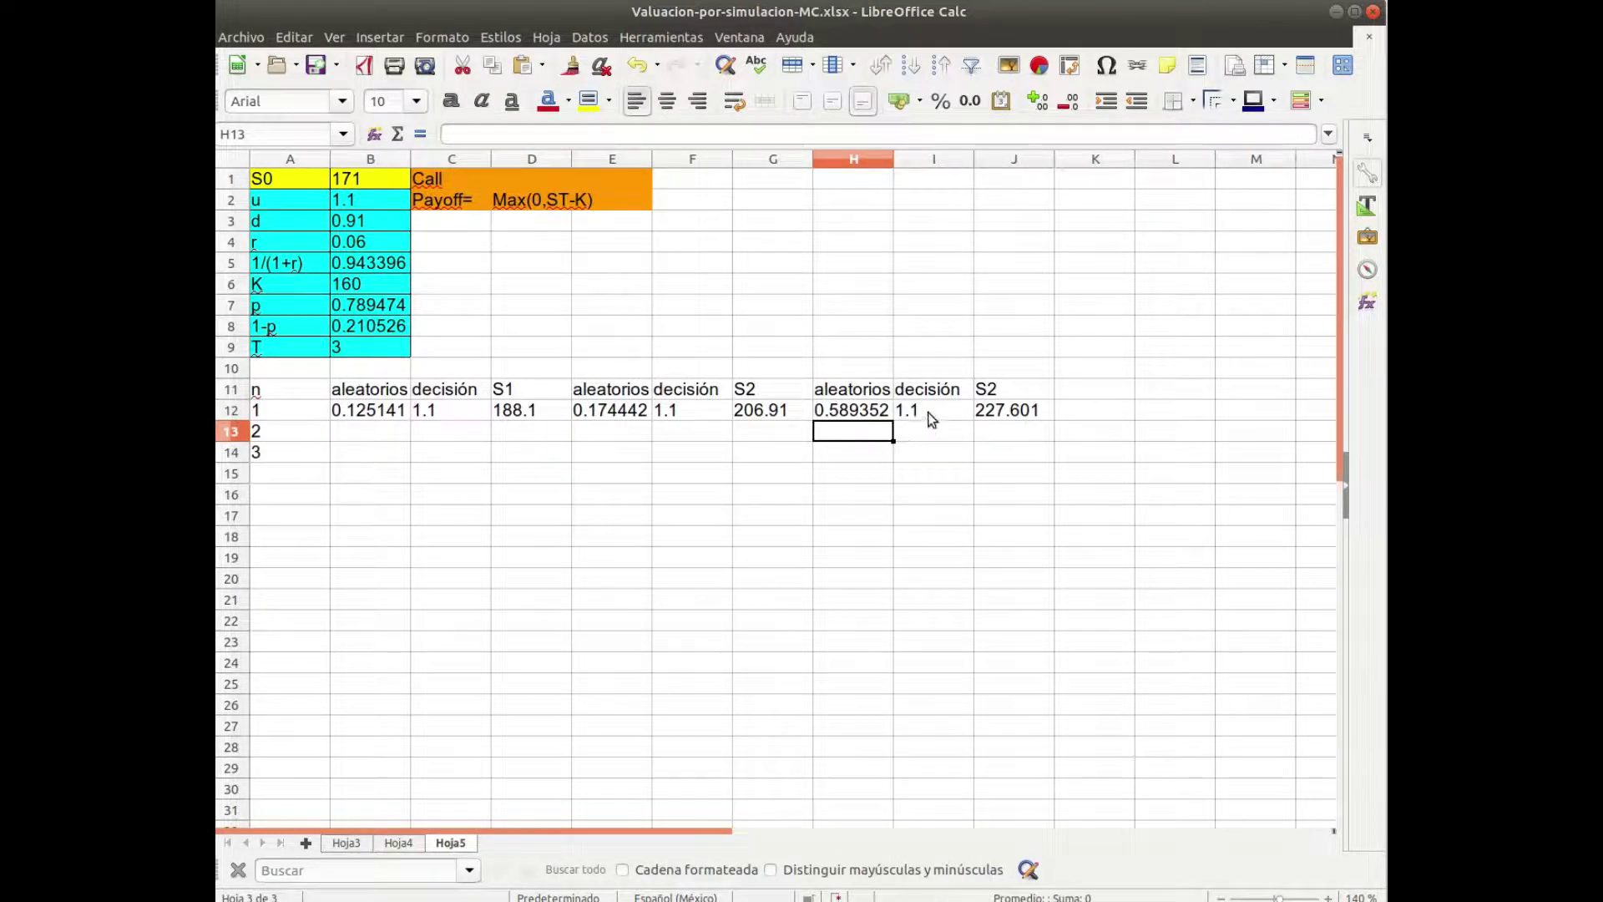
click(931, 417)
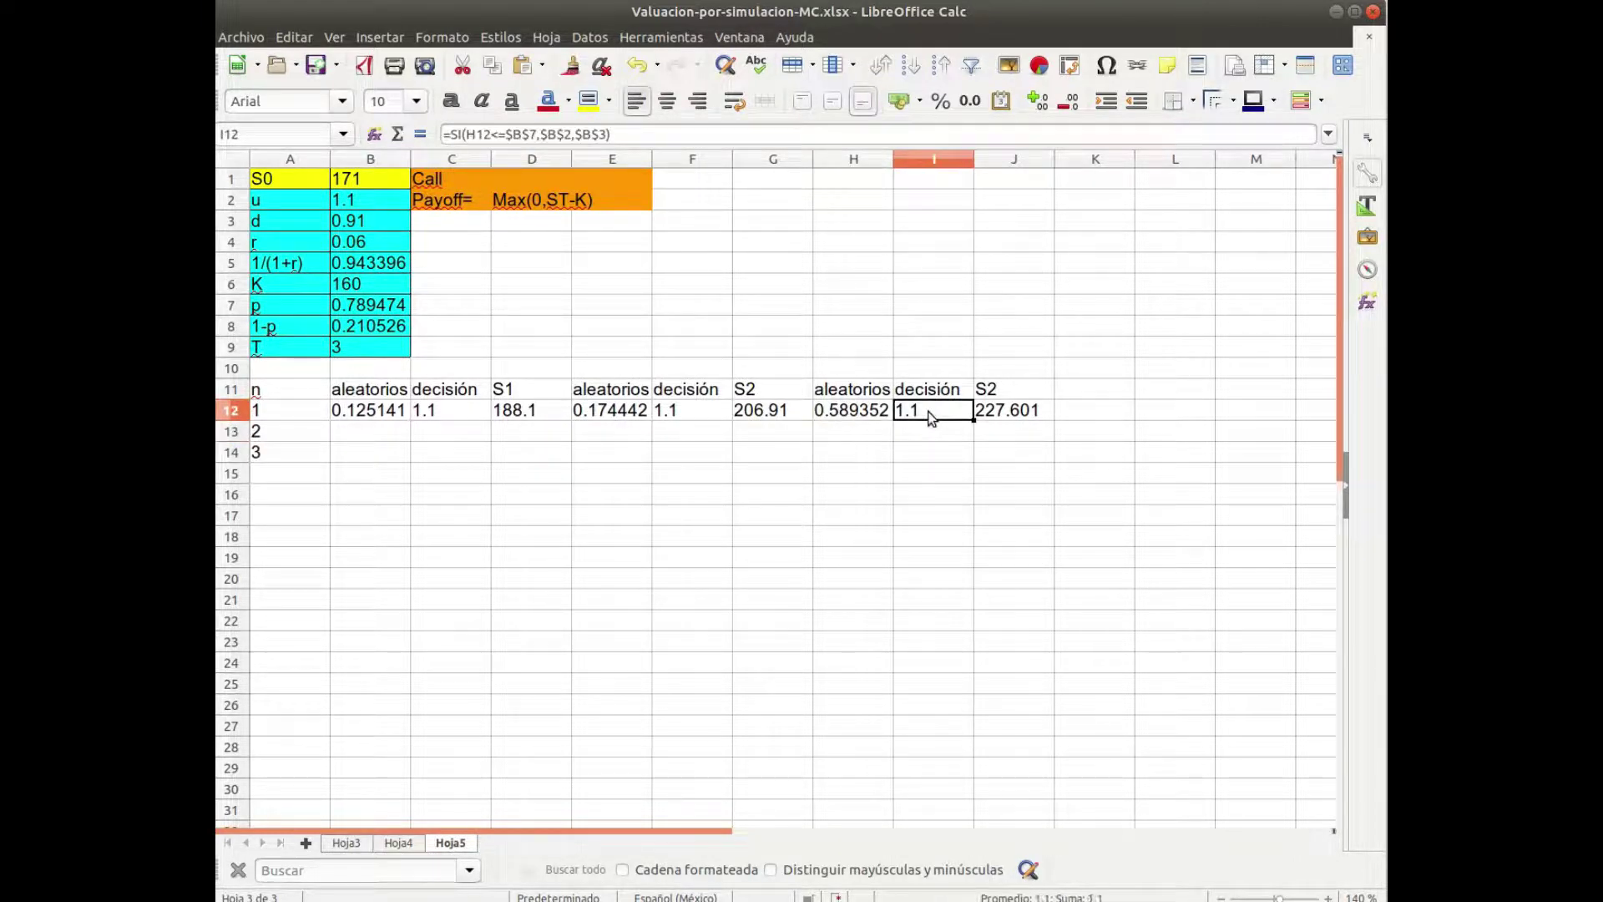
double_click(930, 417)
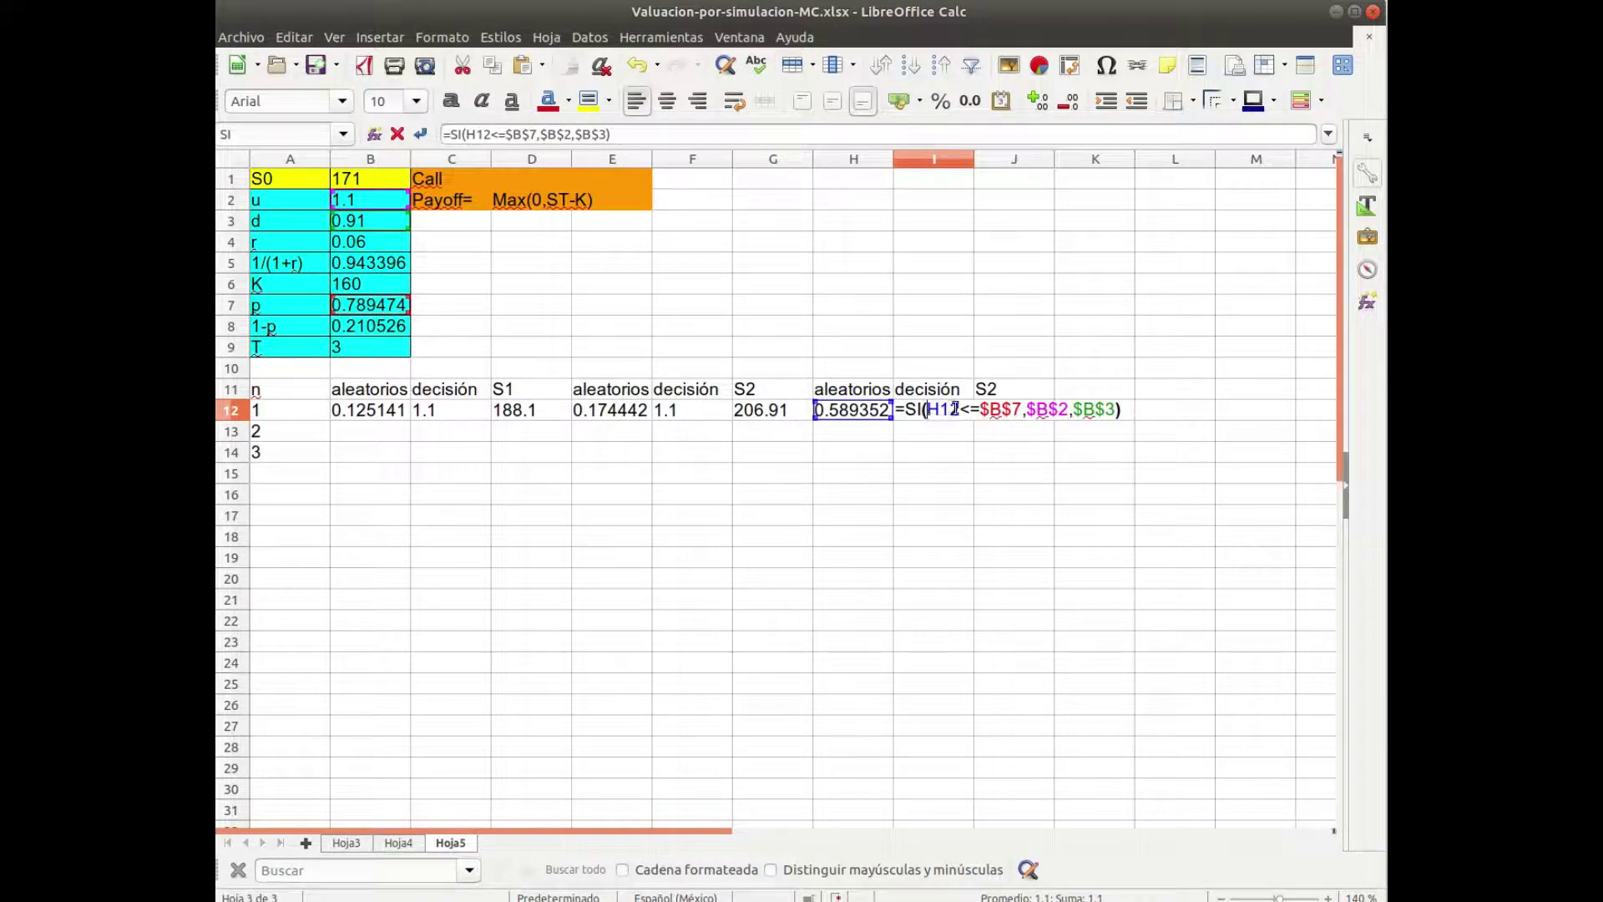
key(Return)
click(955, 408)
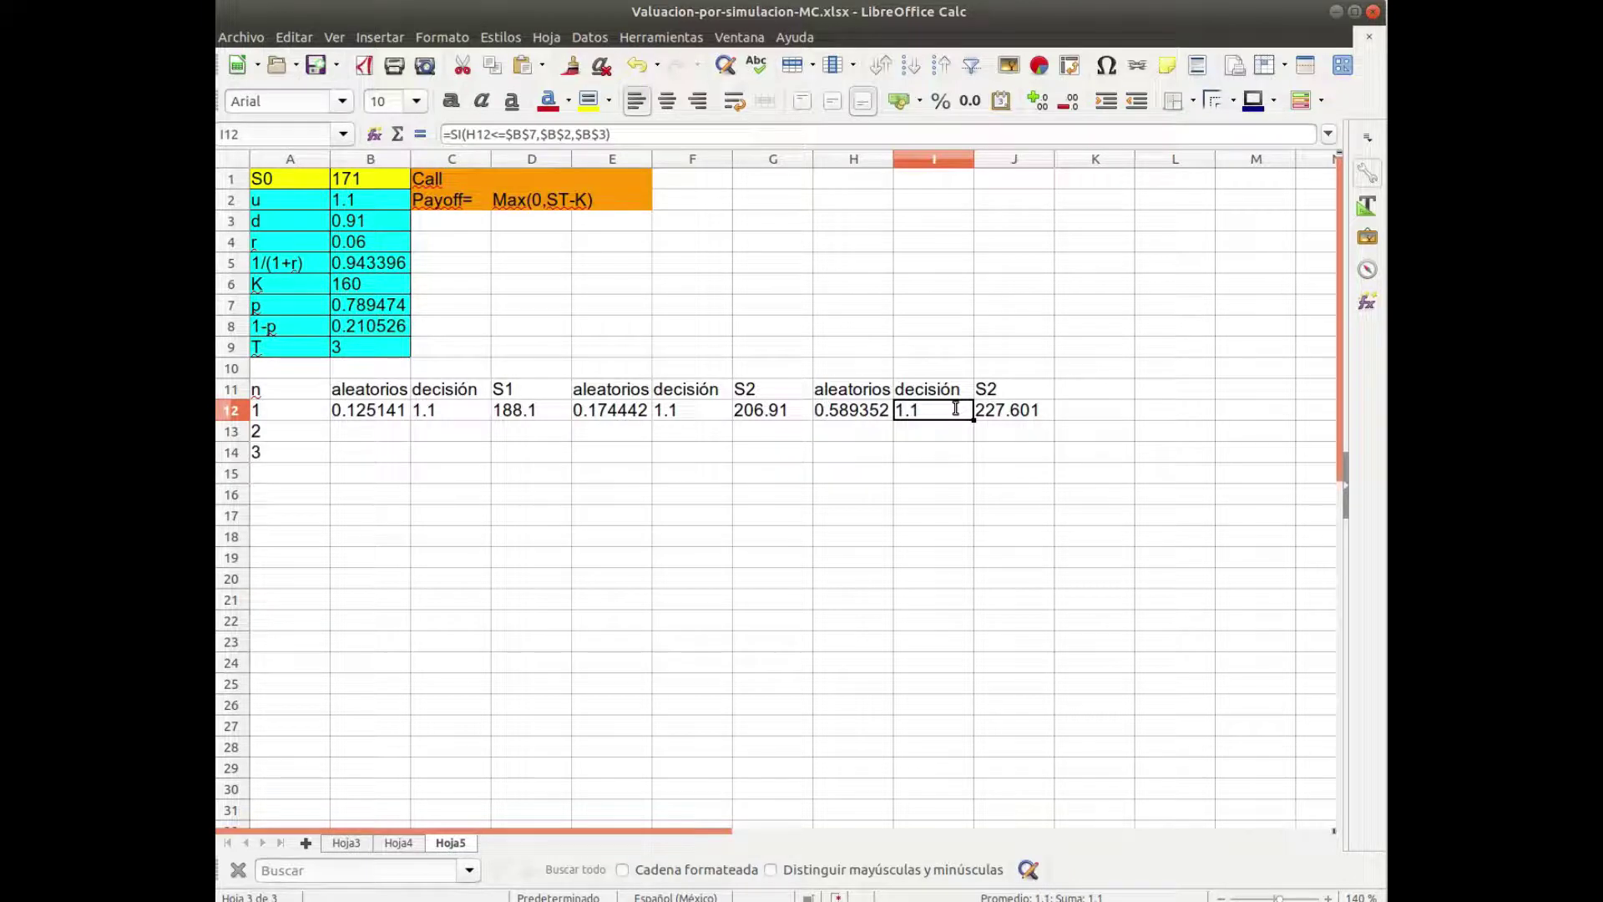
key(Right)
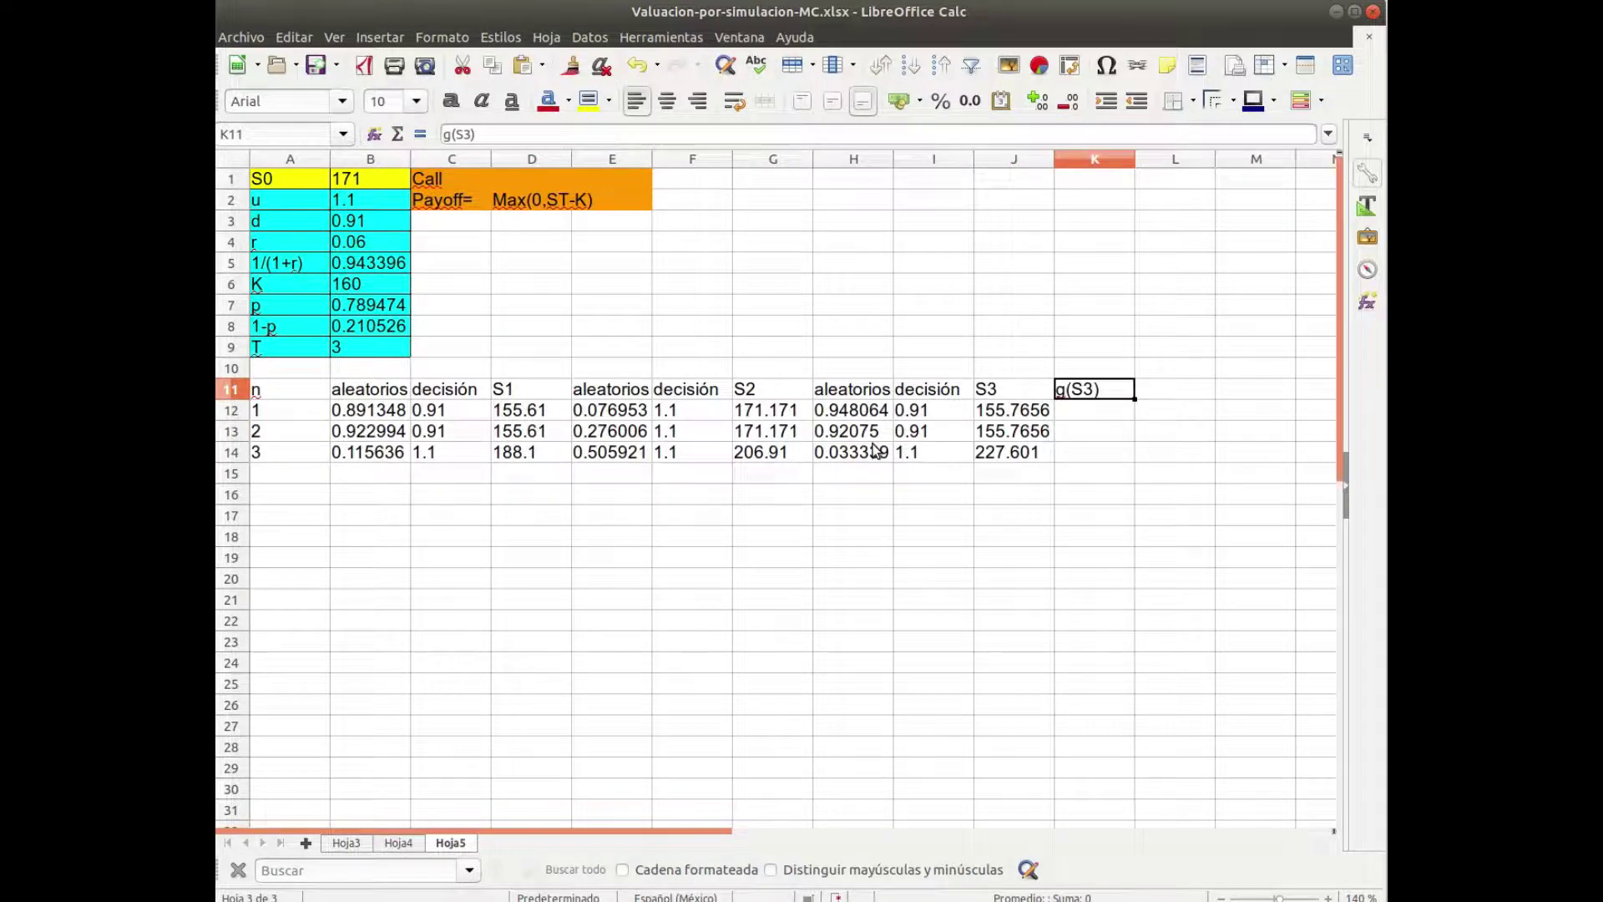
Enter the call payoff formula =MAX(0,J12-$B$6) in K12.
key(Return)
text(=)
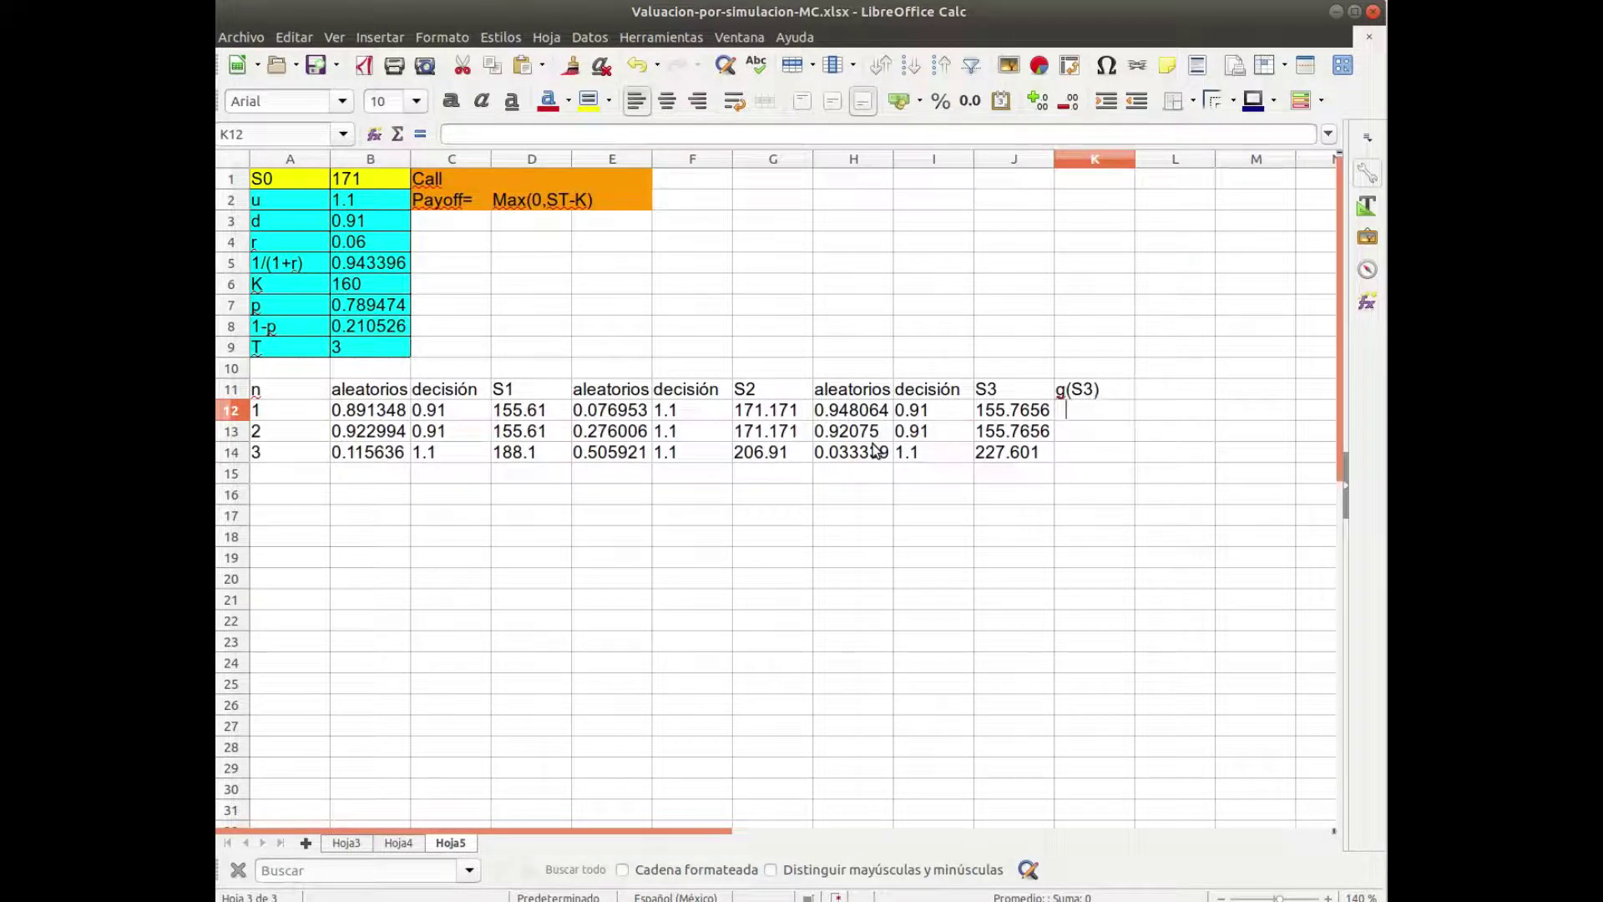
text(max(0,)
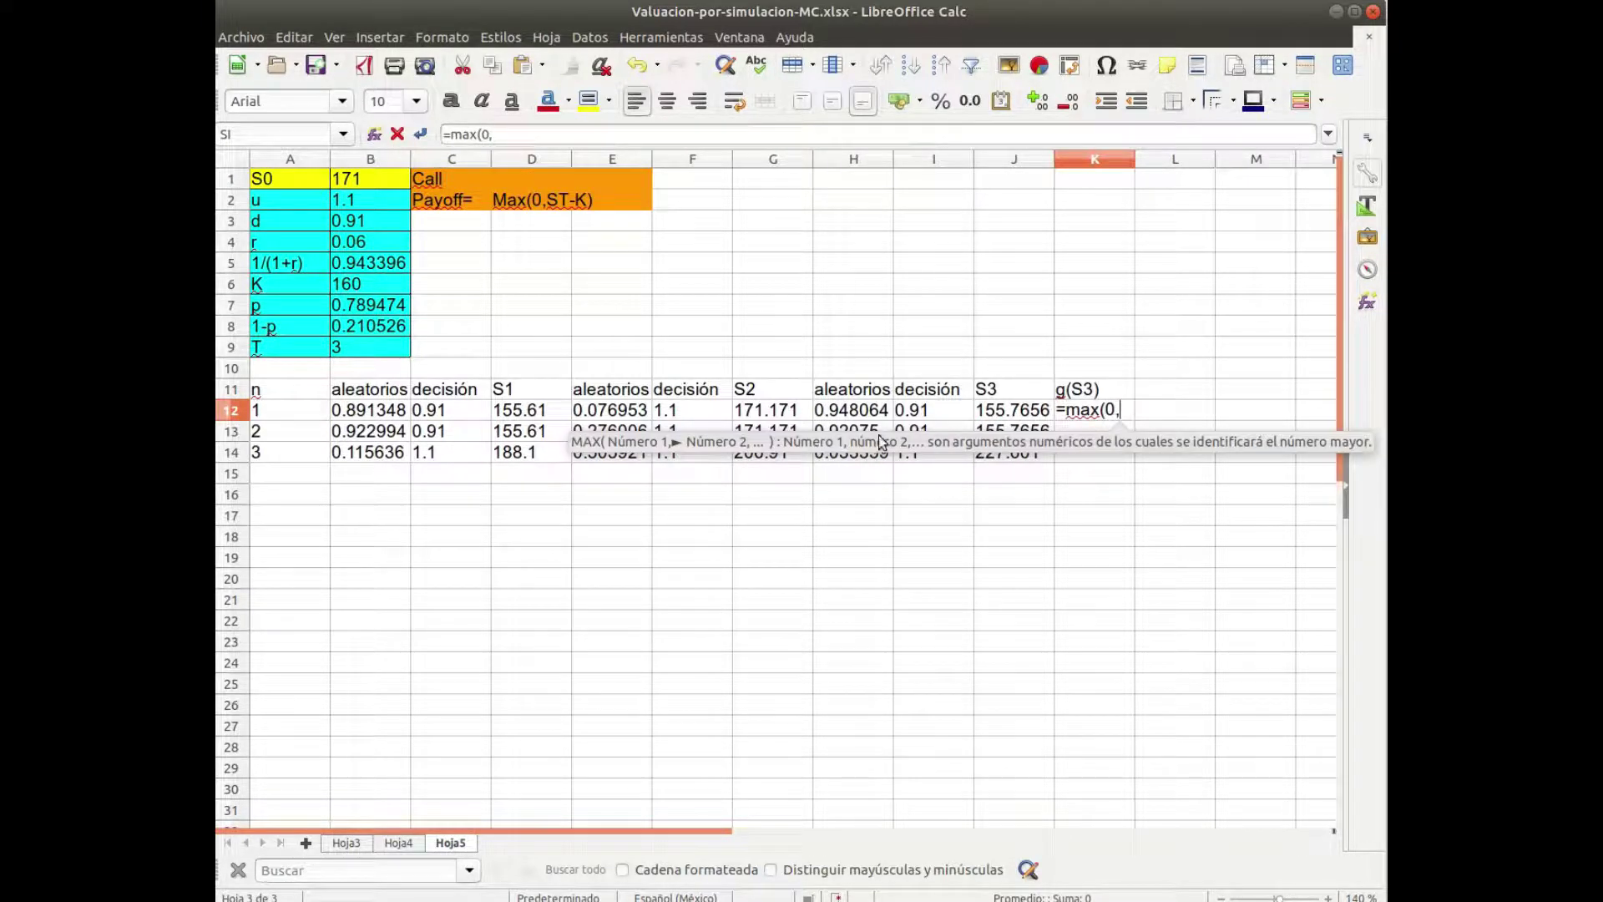
click(1032, 418)
text(-)
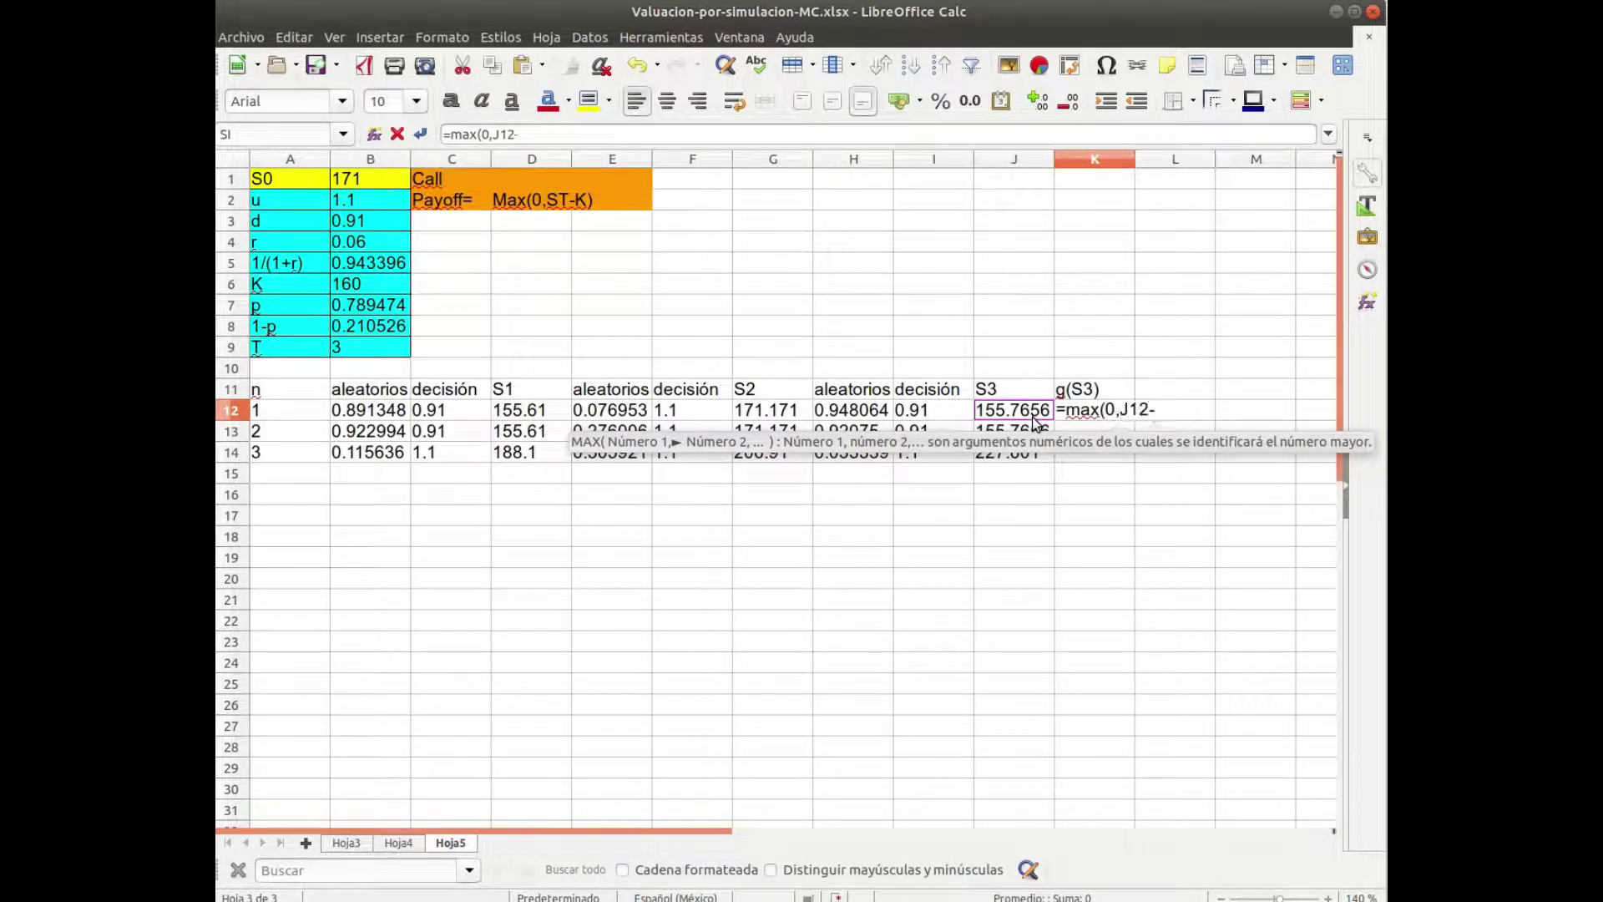
click(381, 285)
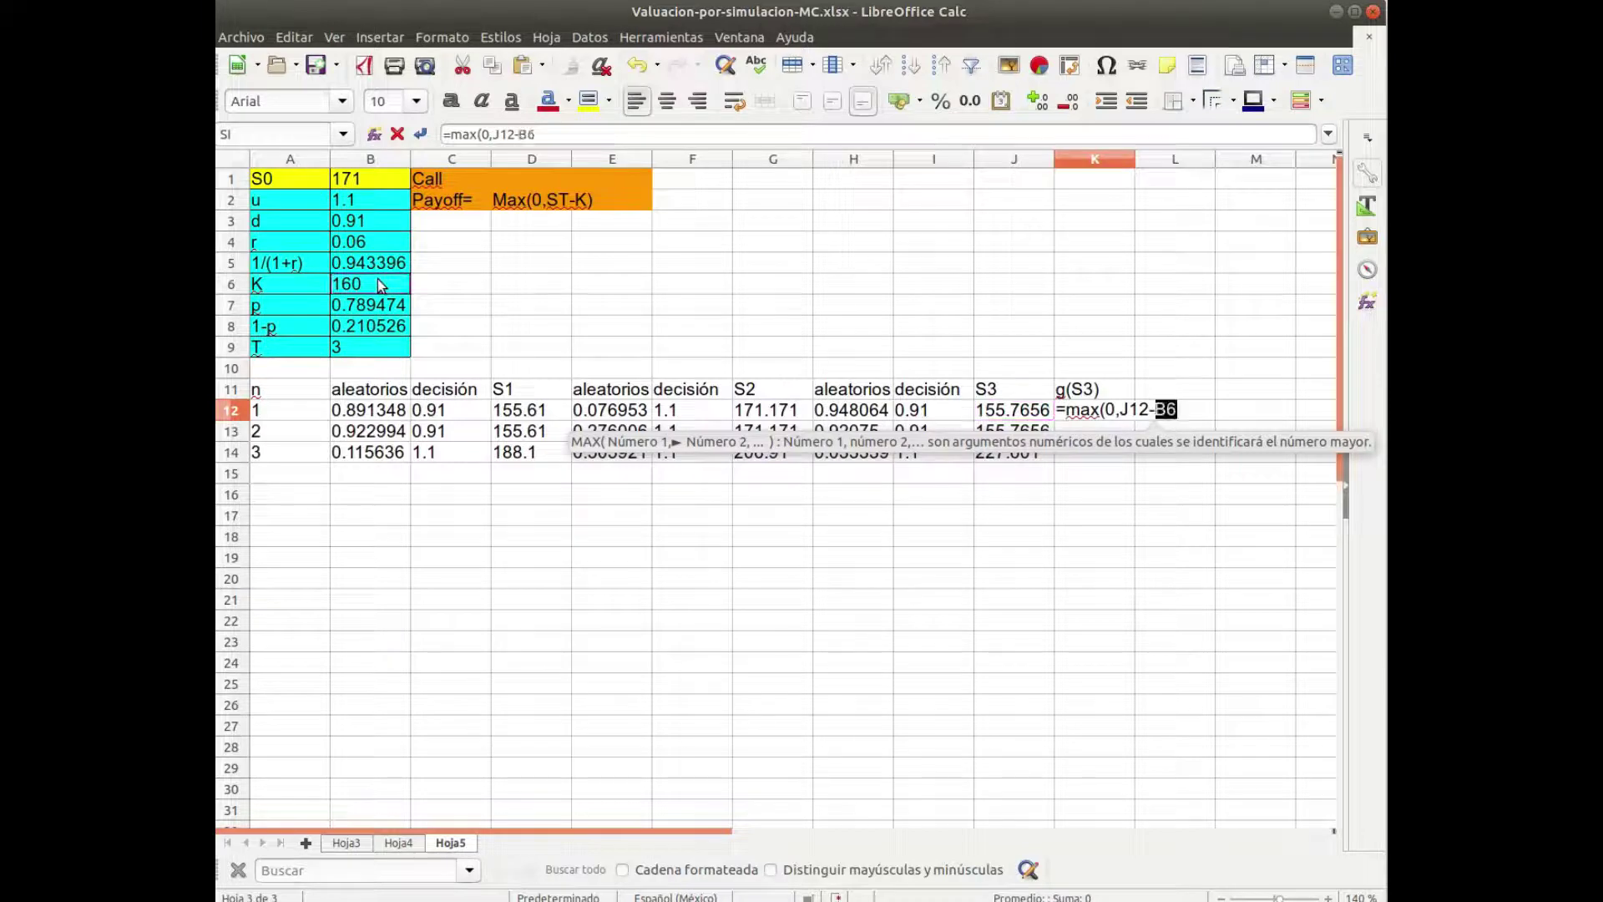
click(535, 136)
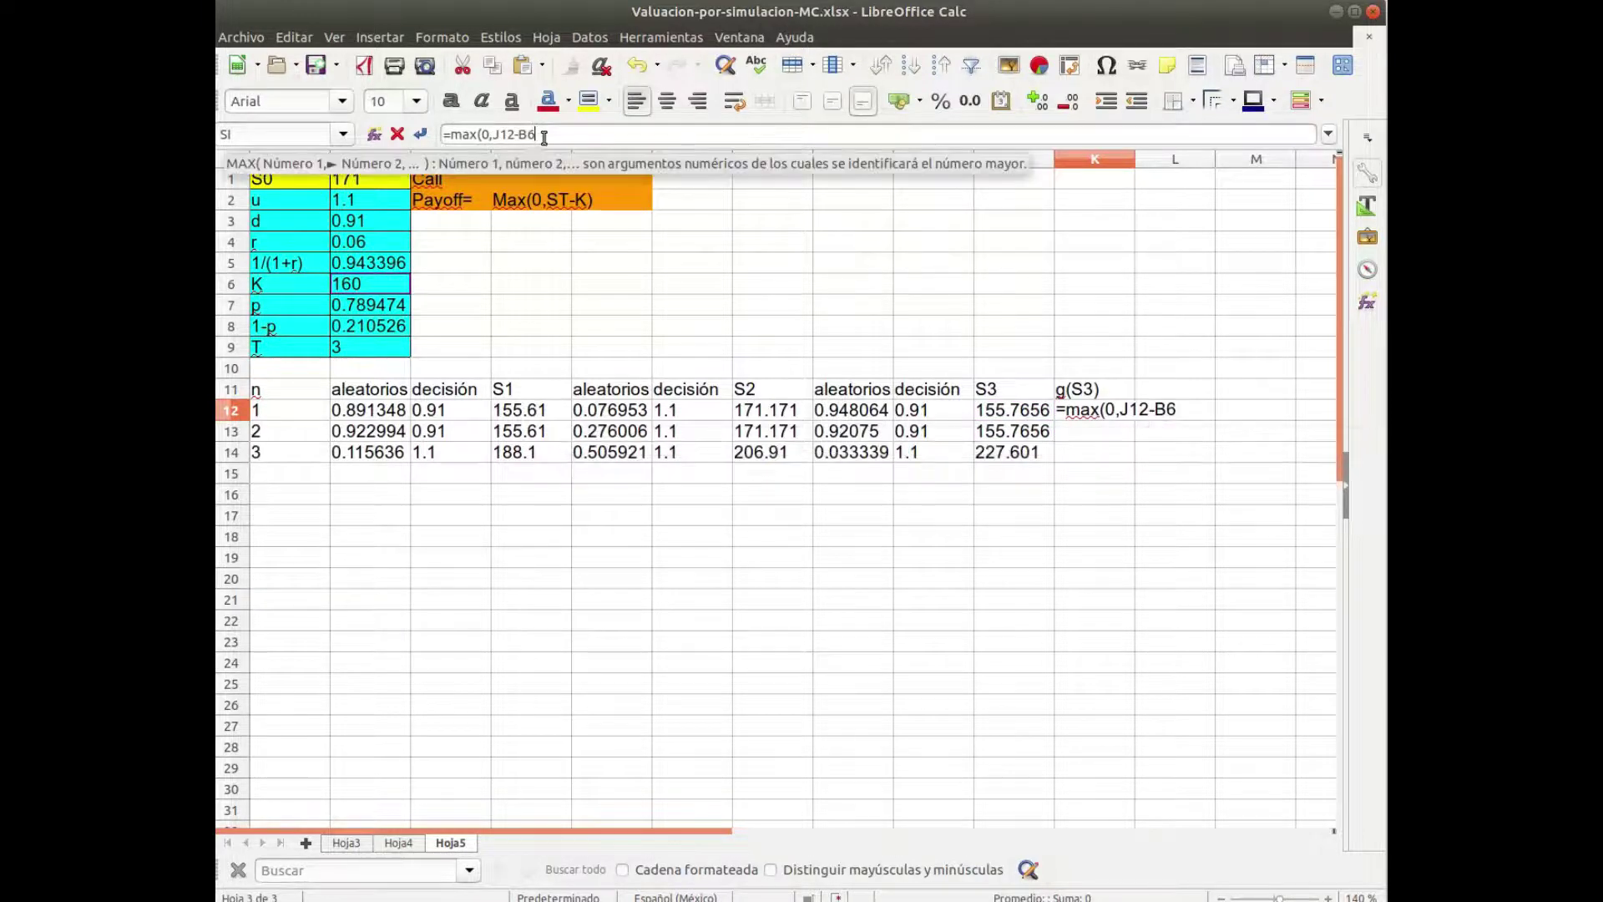
key(F4)
key(Return)
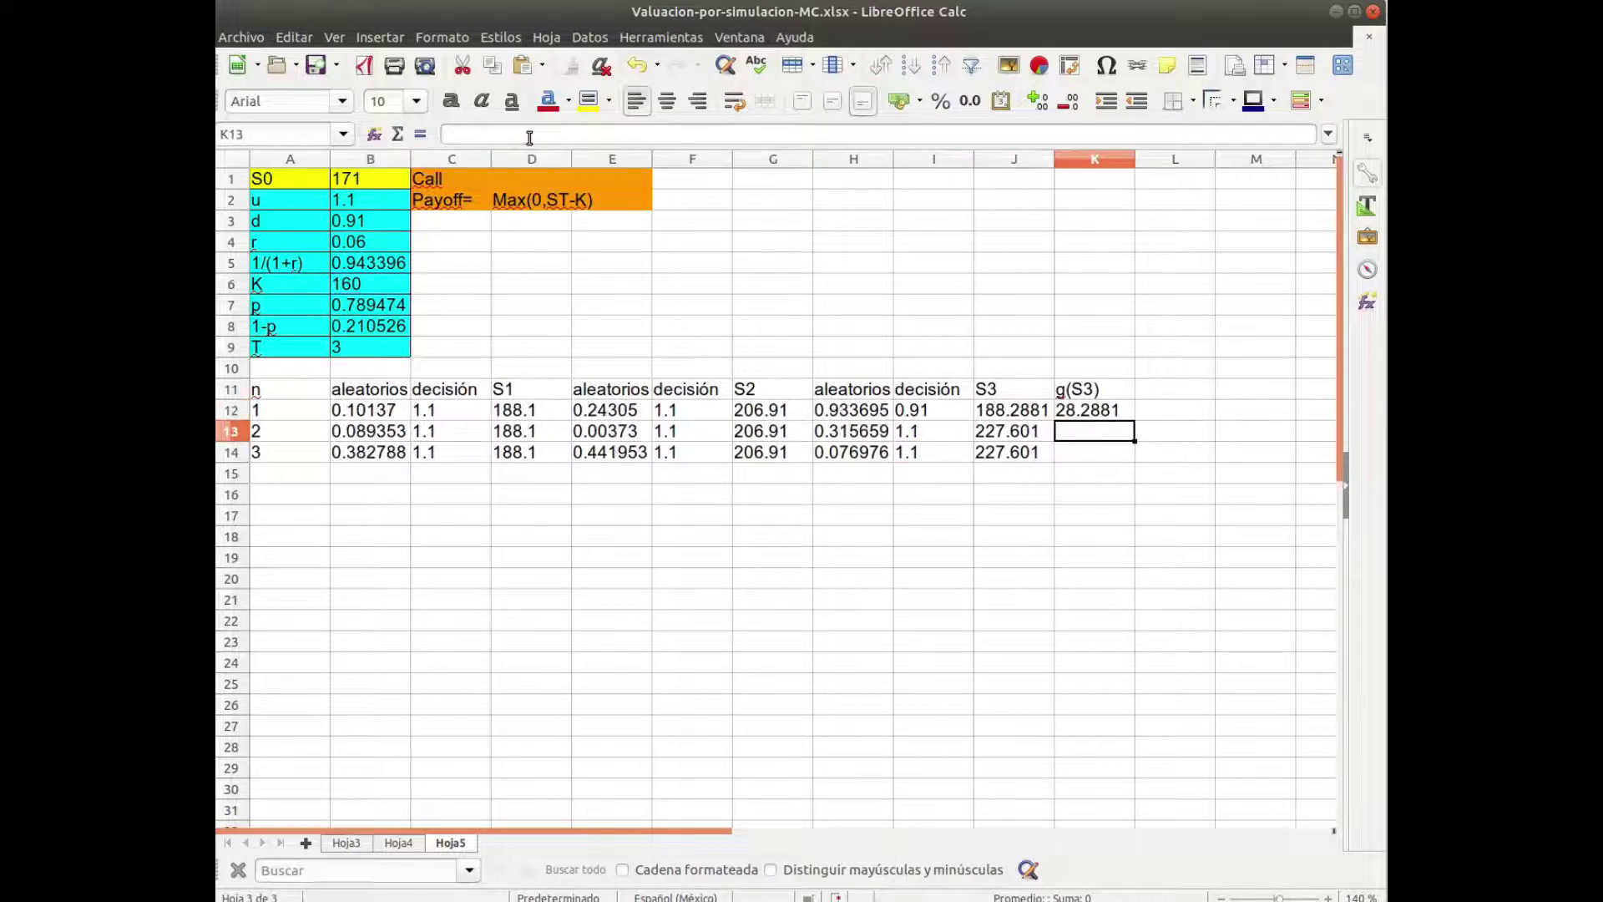
Copy the K12 payoff formula into K13 and K14.
key(Up)
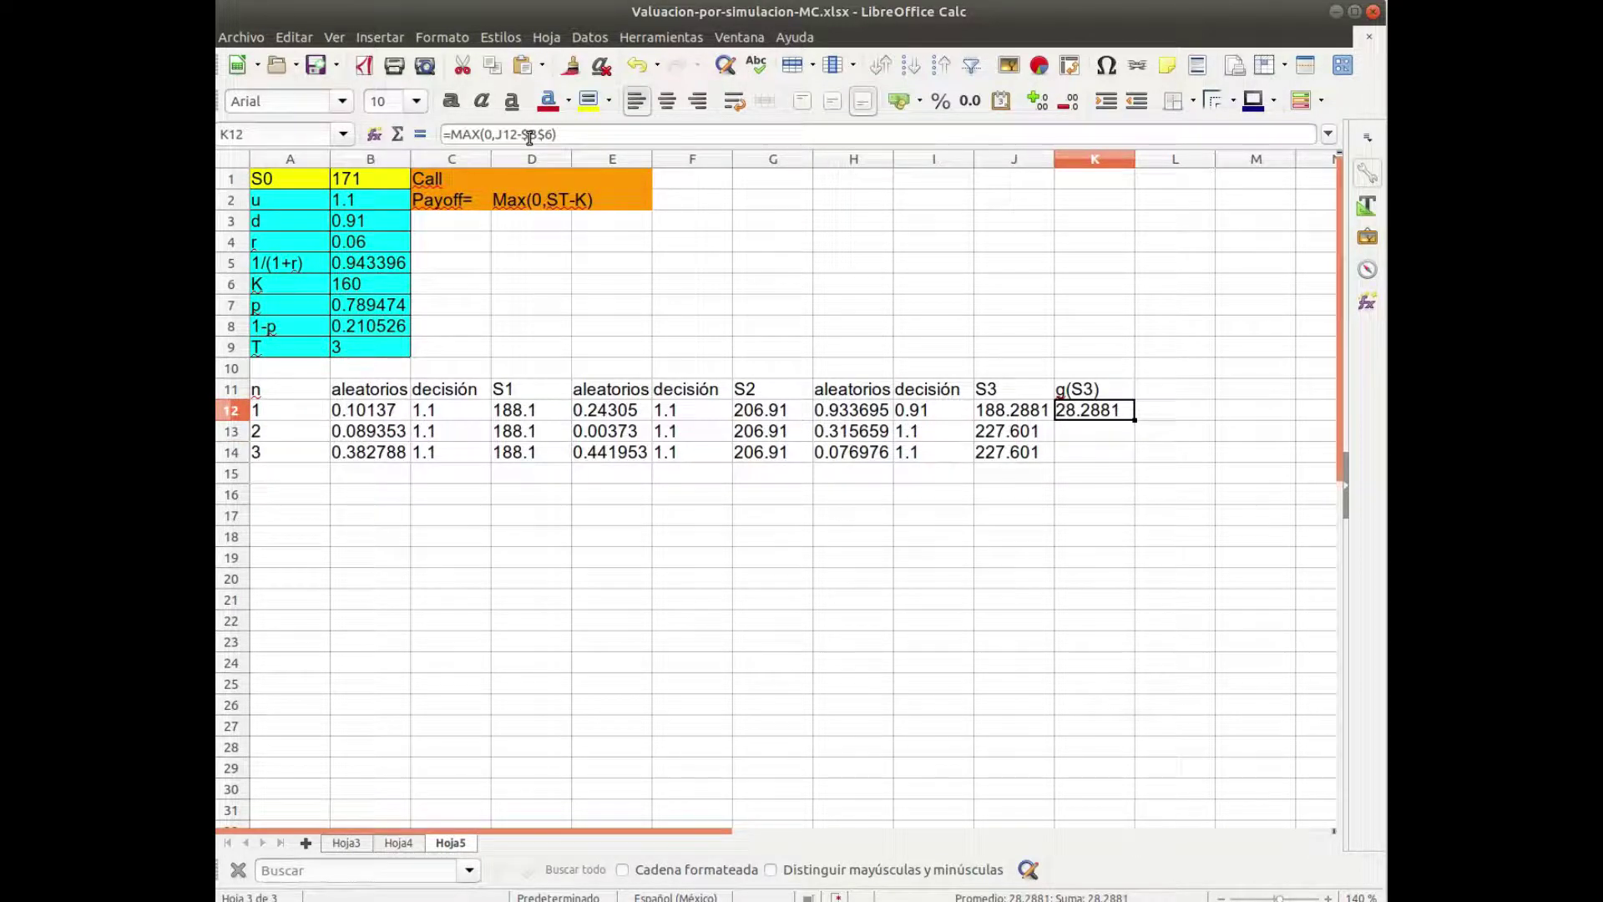
key(ctrl+c)
key(Down)
key(ctrl+v)
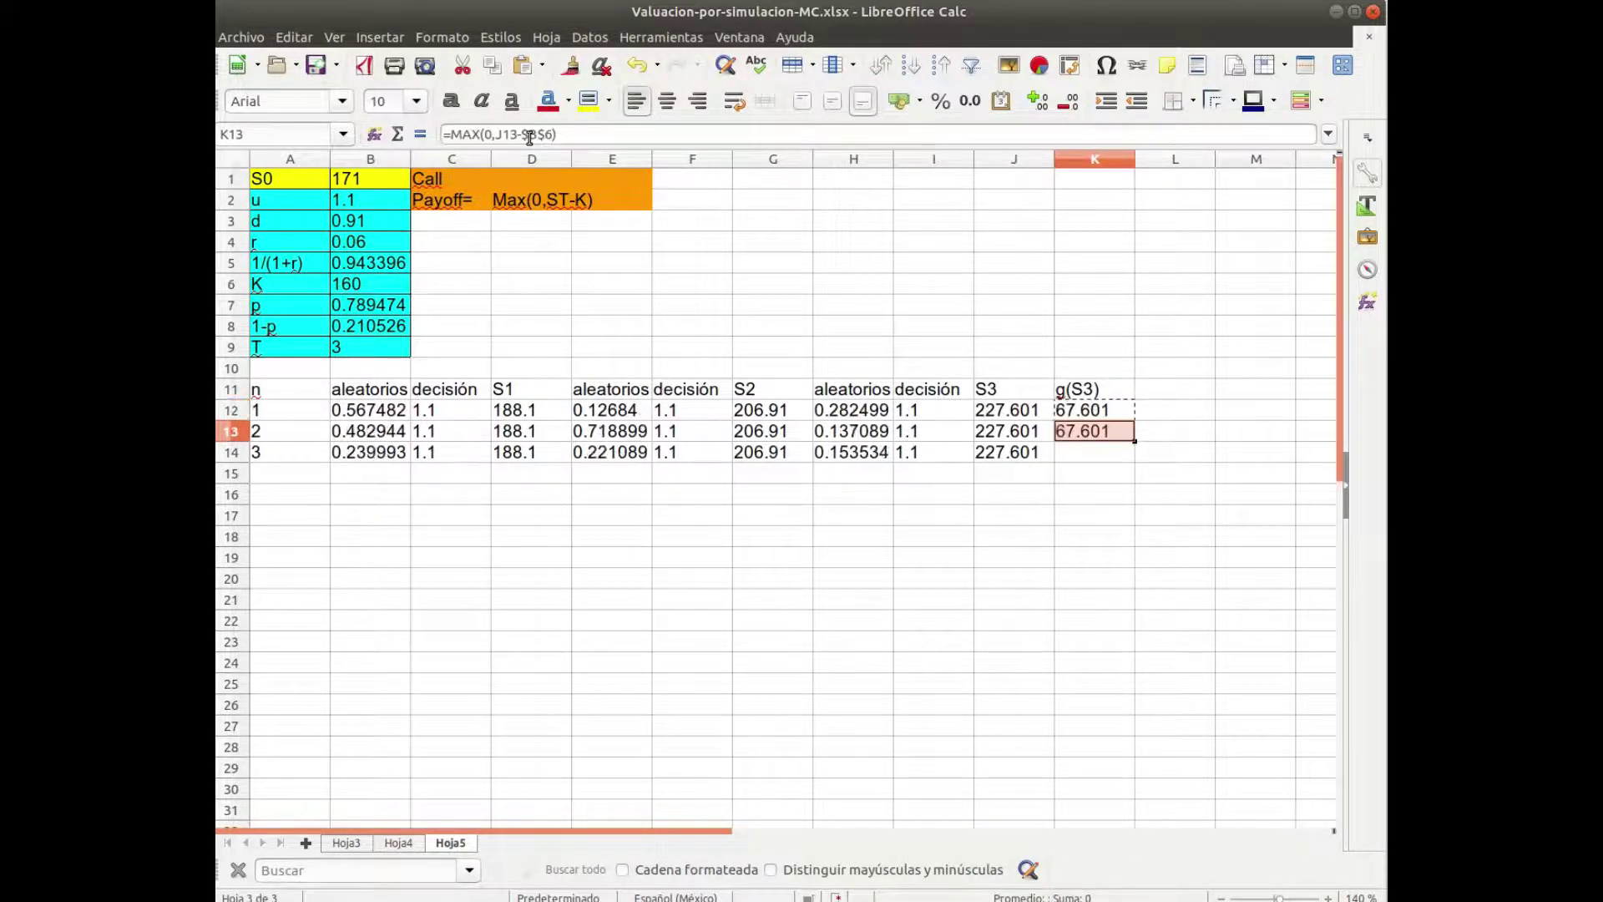
key(Down)
key(ctrl+v)
key(Up)
key(Up)
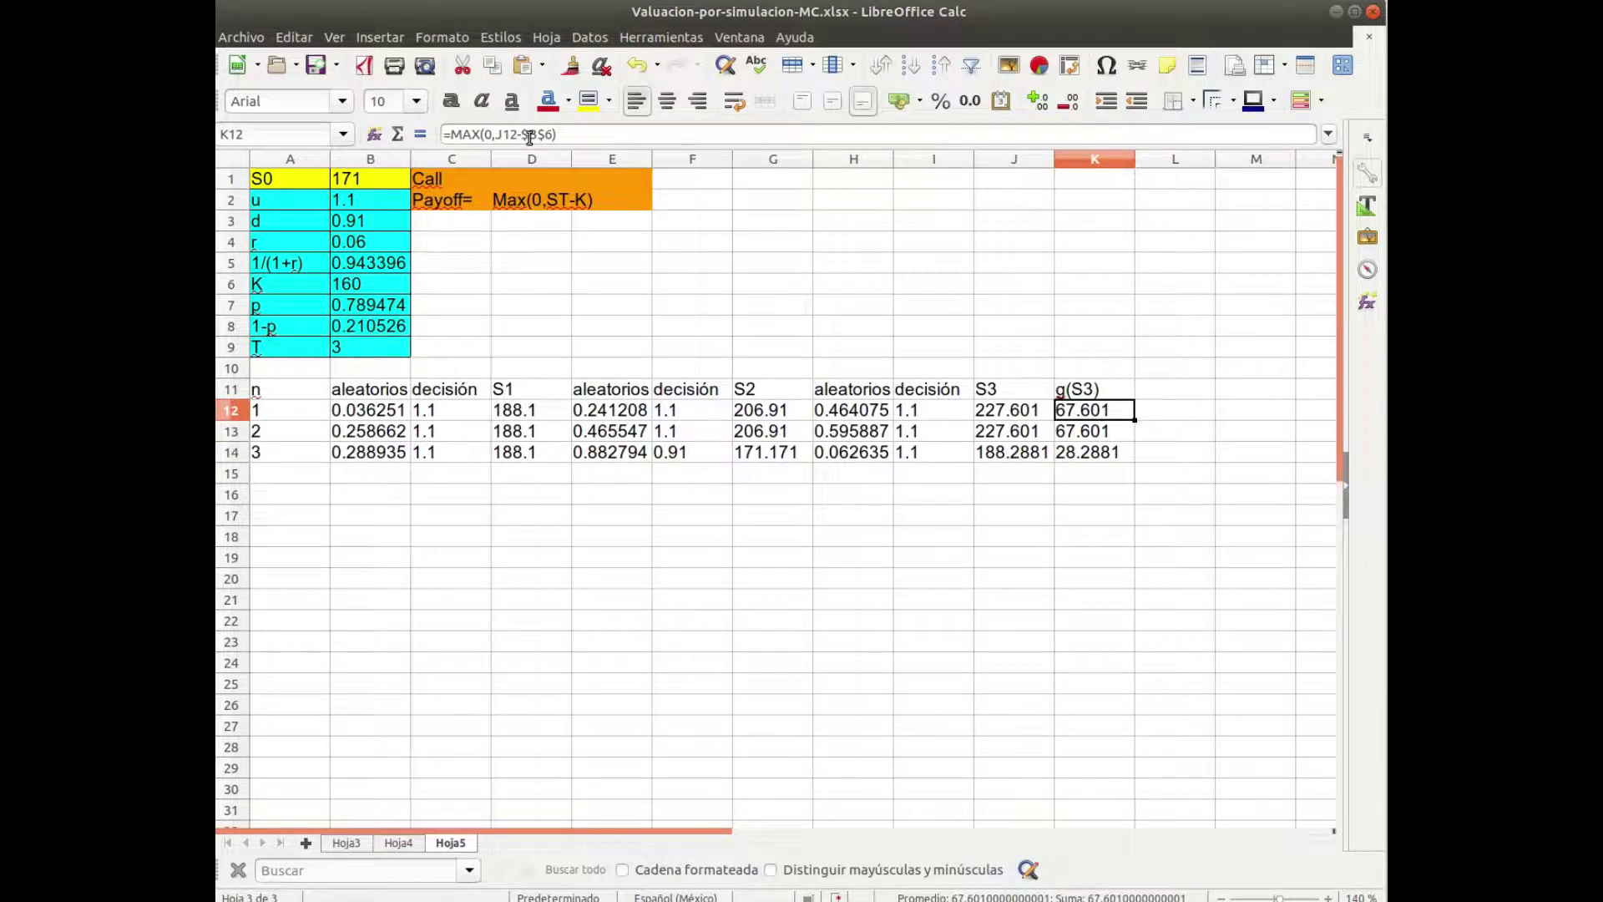
Select path numbers 1–3 in A12:A14 and fill the numbering down toward row 30.
click(307, 474)
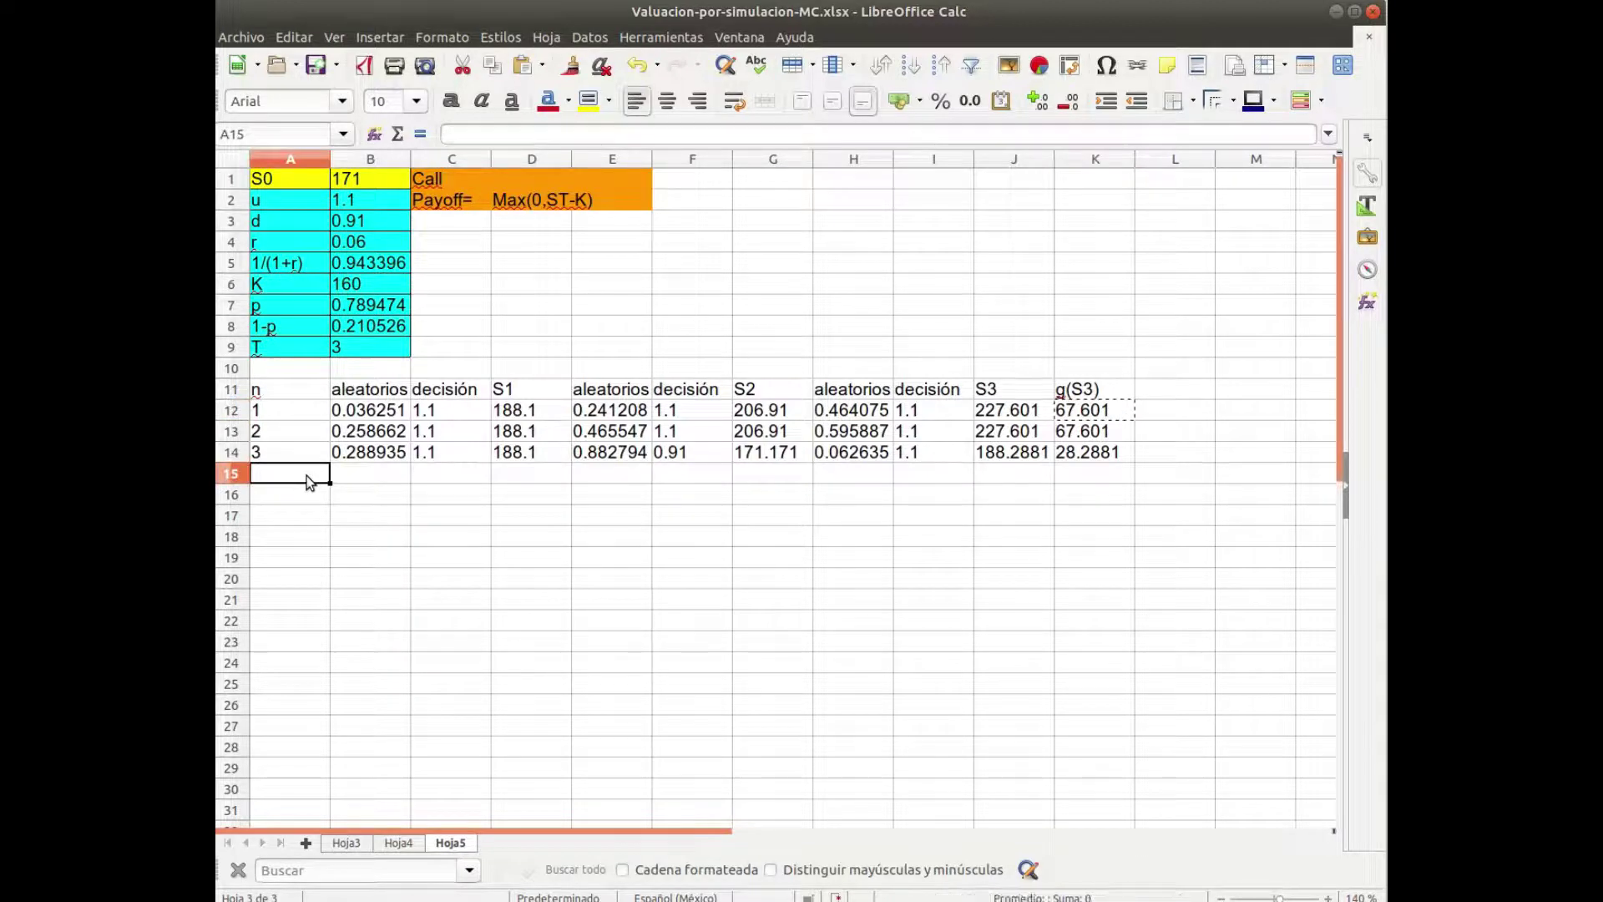
click(307, 409)
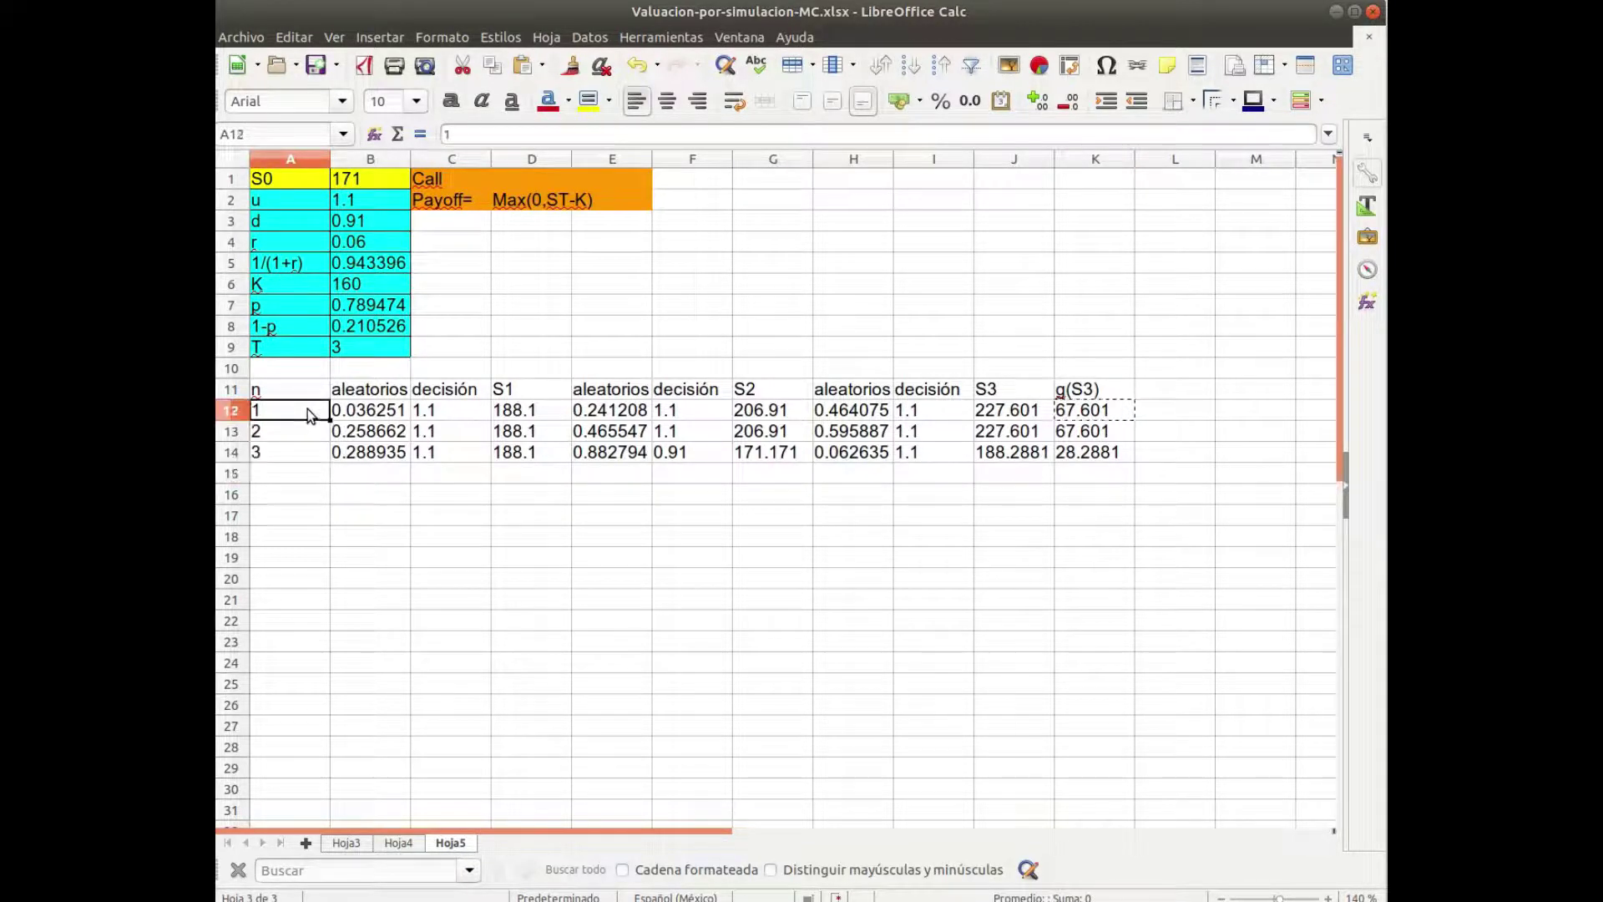
drag(307, 409, 331, 462)
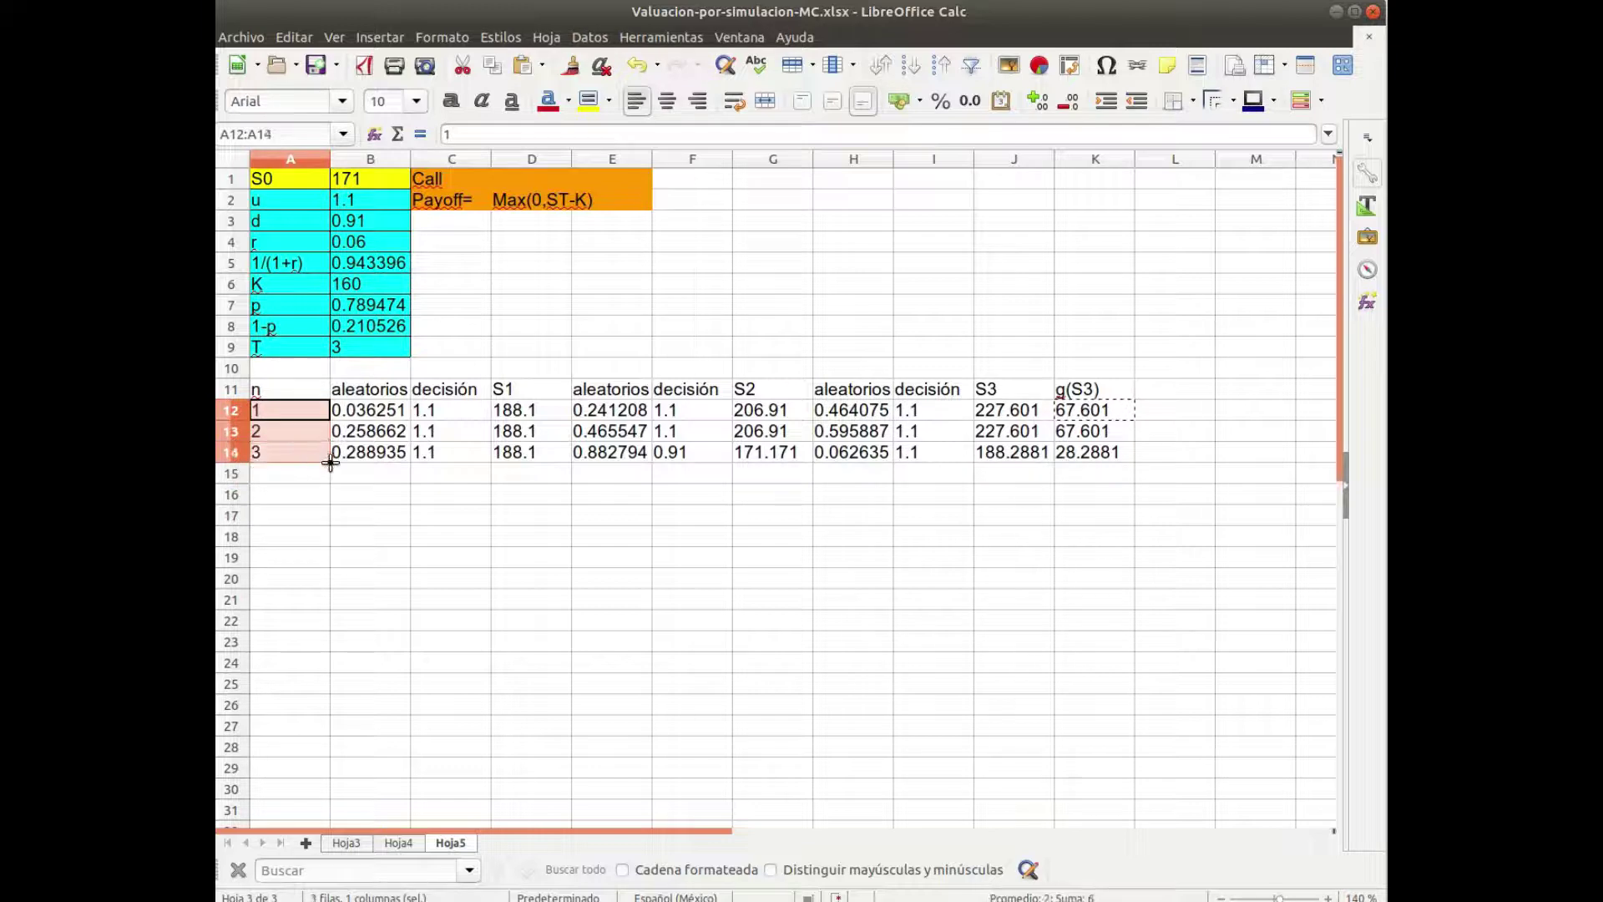
drag(330, 464, 359, 869)
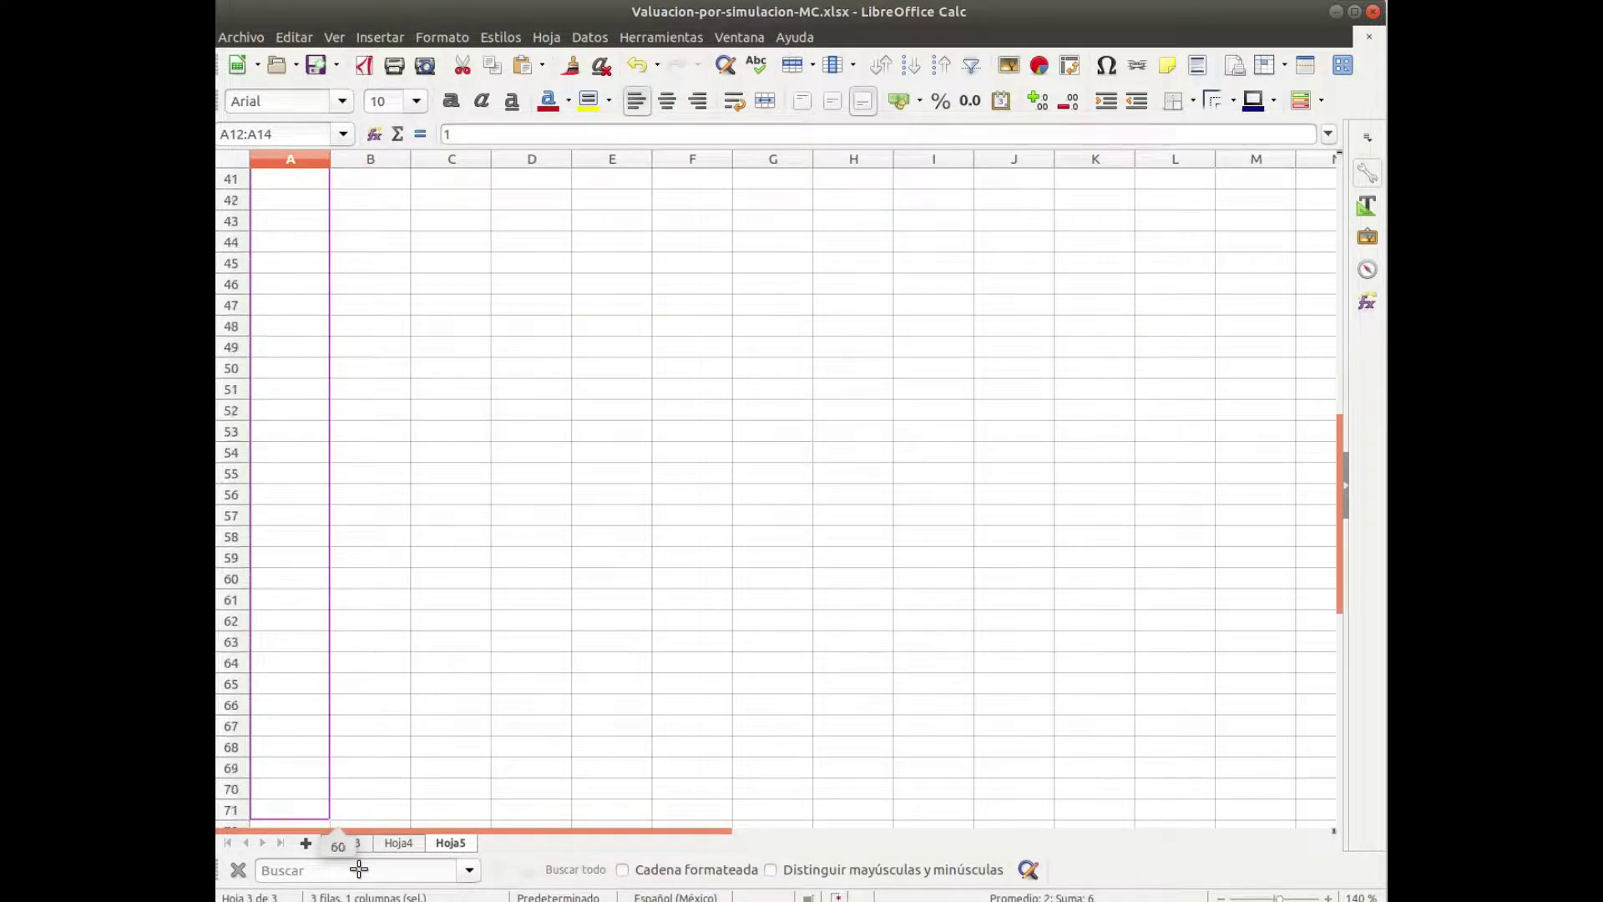
Fill column A down to path 100, then select B14:K14 and drag its formulas down.
drag(359, 869, 353, 784)
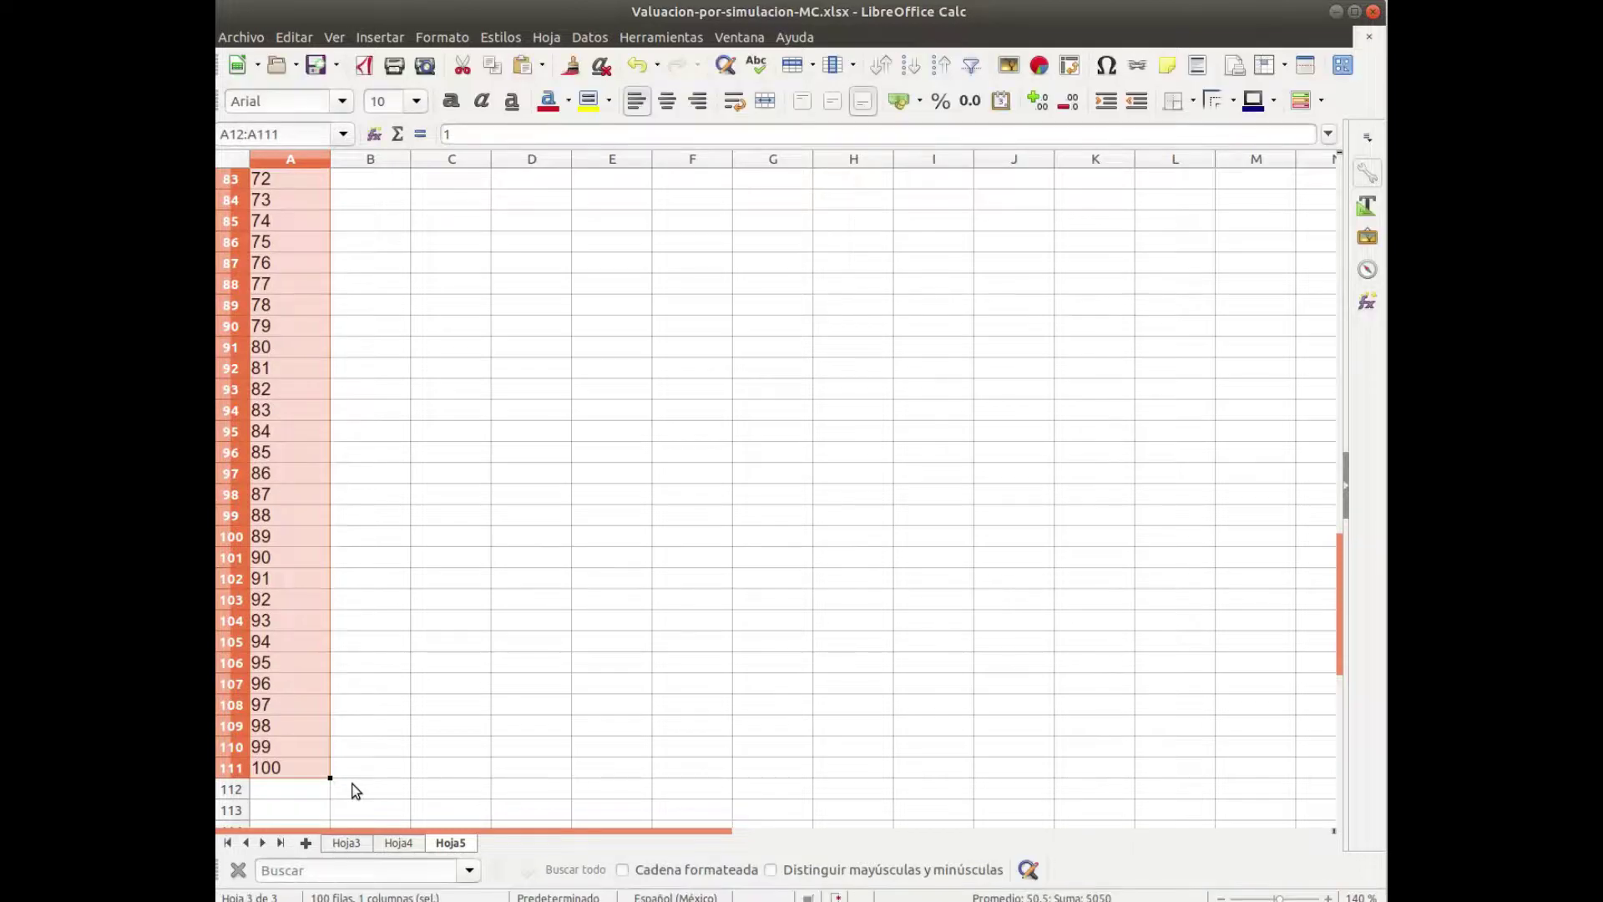
key(ctrl+Up)
key(Down)
key(Down)
key(Down)
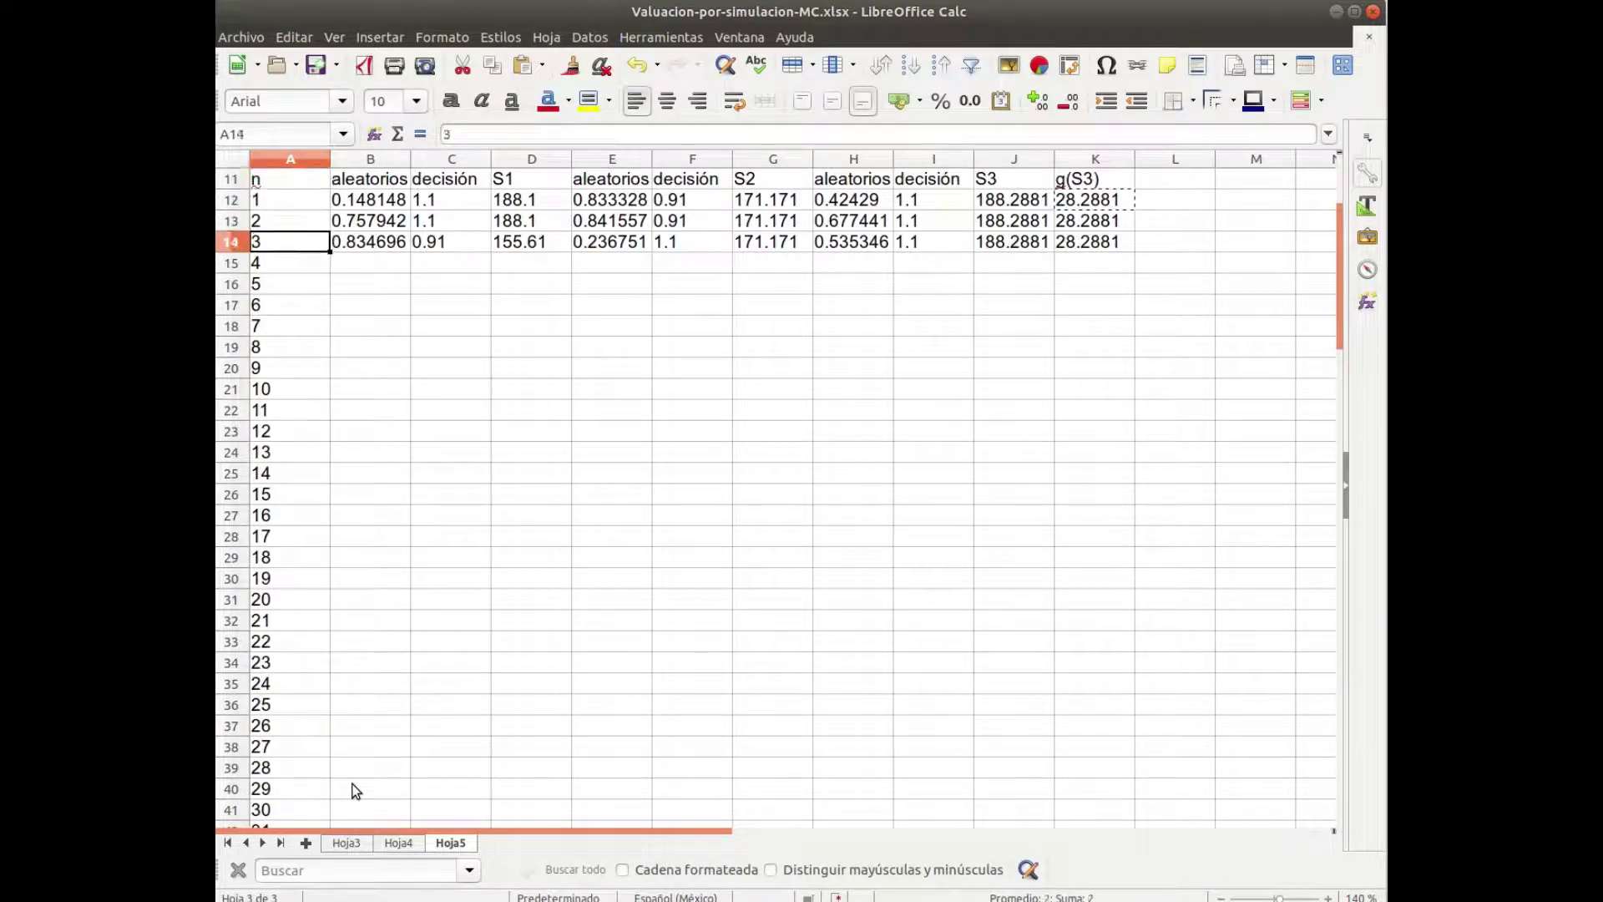
key(Right)
key(shift+Right)
key(shift+Right)
key(shift+Right)
key(shift+Right)
key(shift+Right)
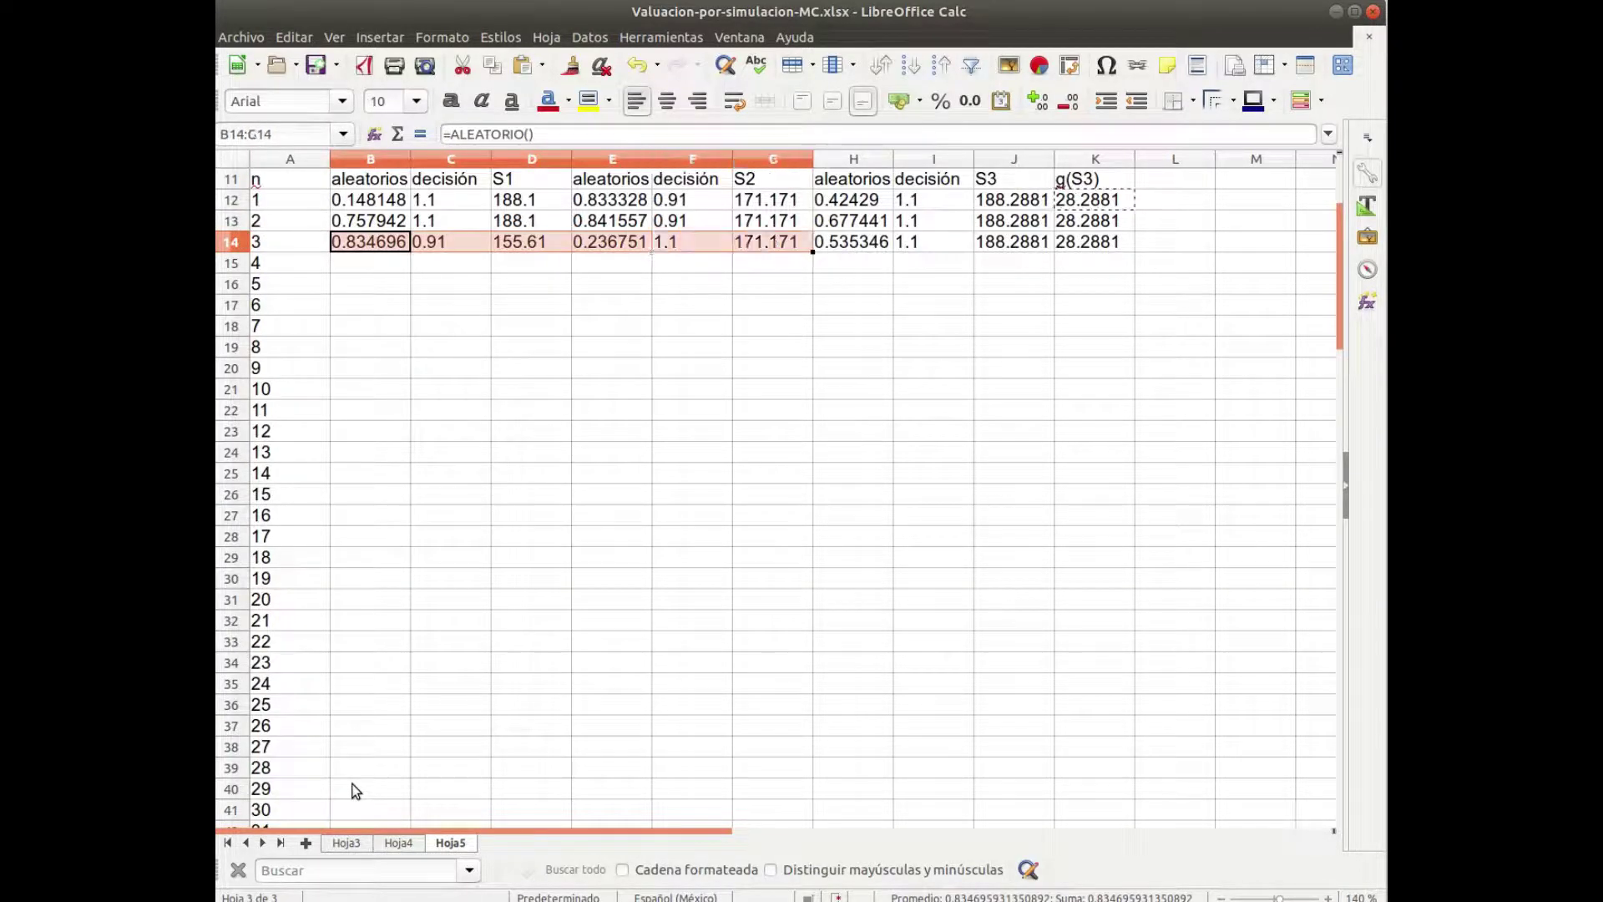
key(shift+Right)
key(shift+Right)
key(shift+Right)
key(shift+Right)
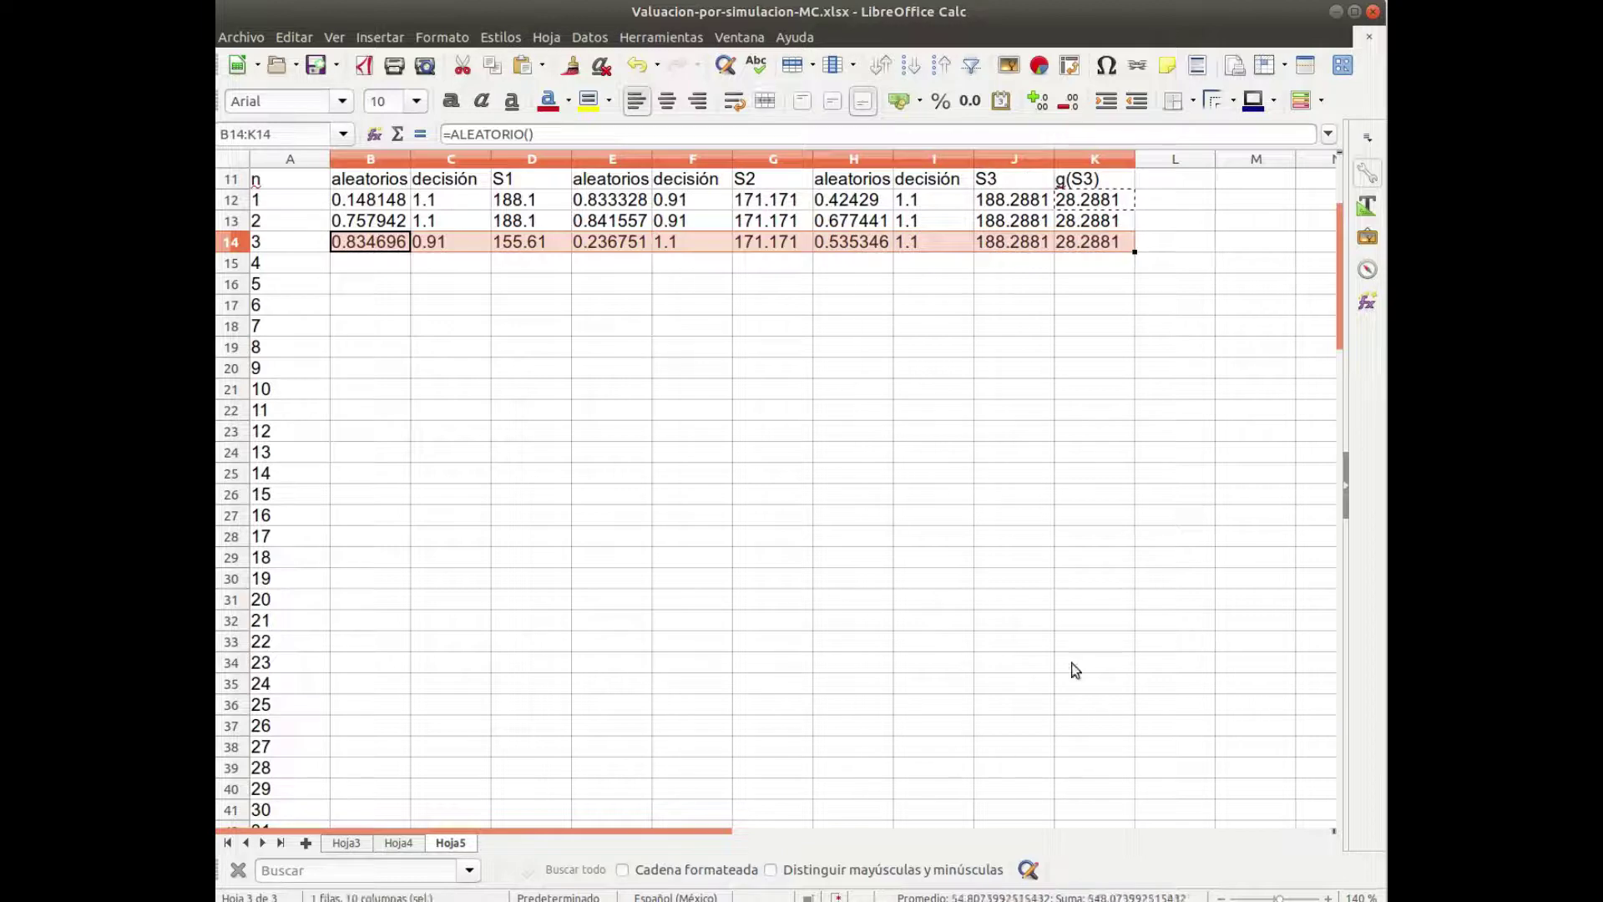
mouse_move(1135, 250)
mouse_down()
mouse_move(1138, 889)
mouse_move(1099, 709)
mouse_move(1085, 415)
mouse_move(1099, 136)
mouse_move(1085, 290)
mouse_up()
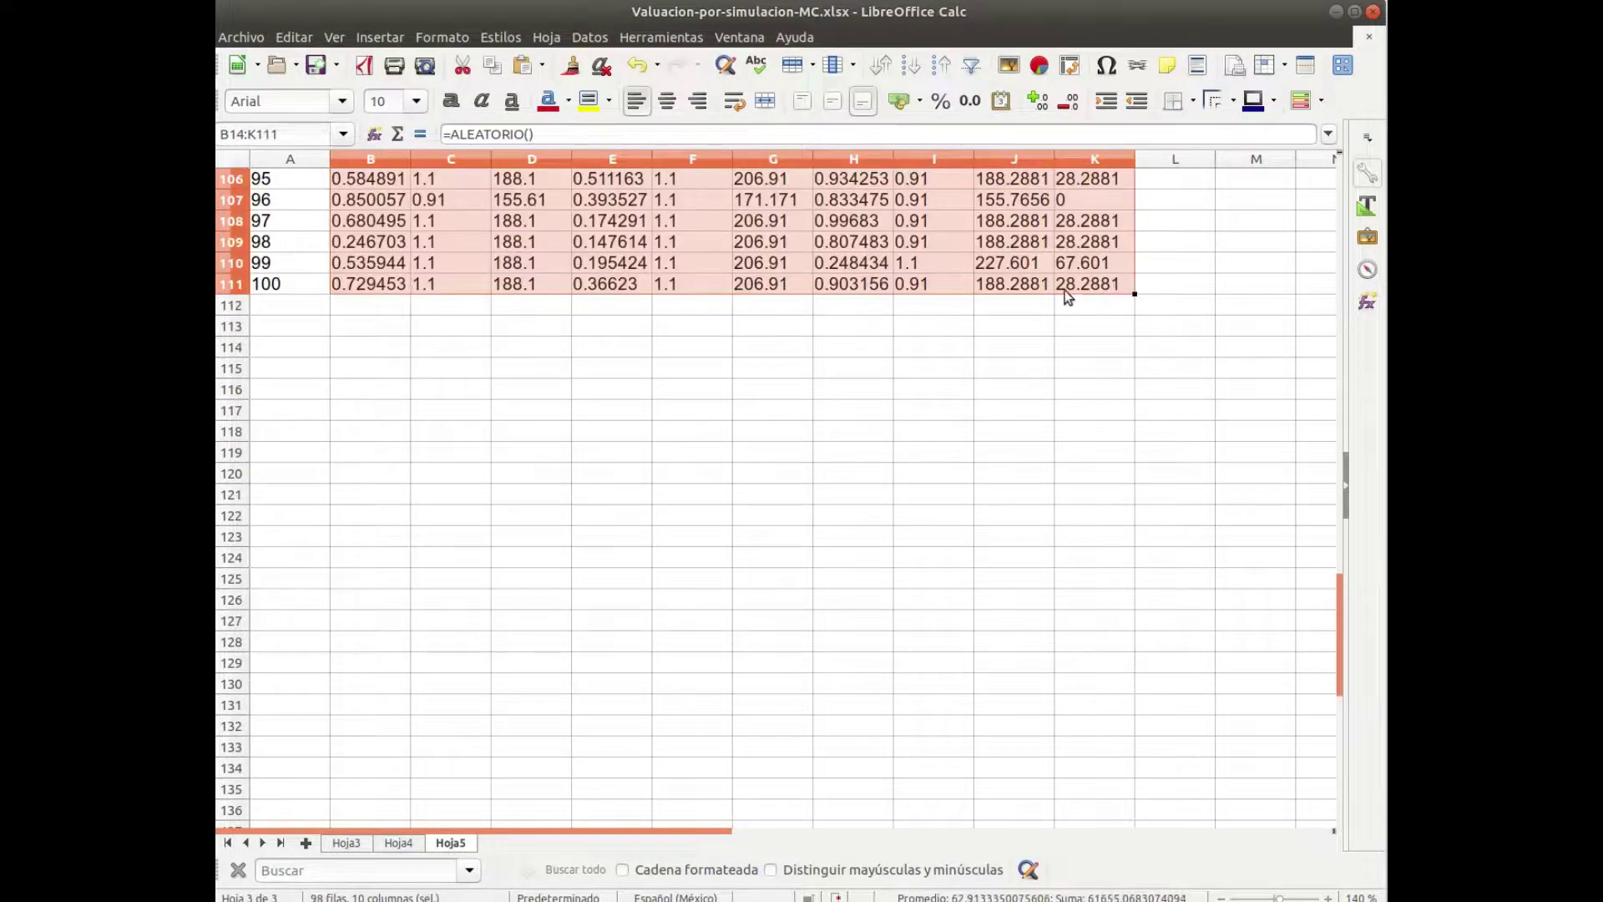
Check the S2 and MAX payoff formulas in column K from the last row up to the g(S3) header.
click(774, 282)
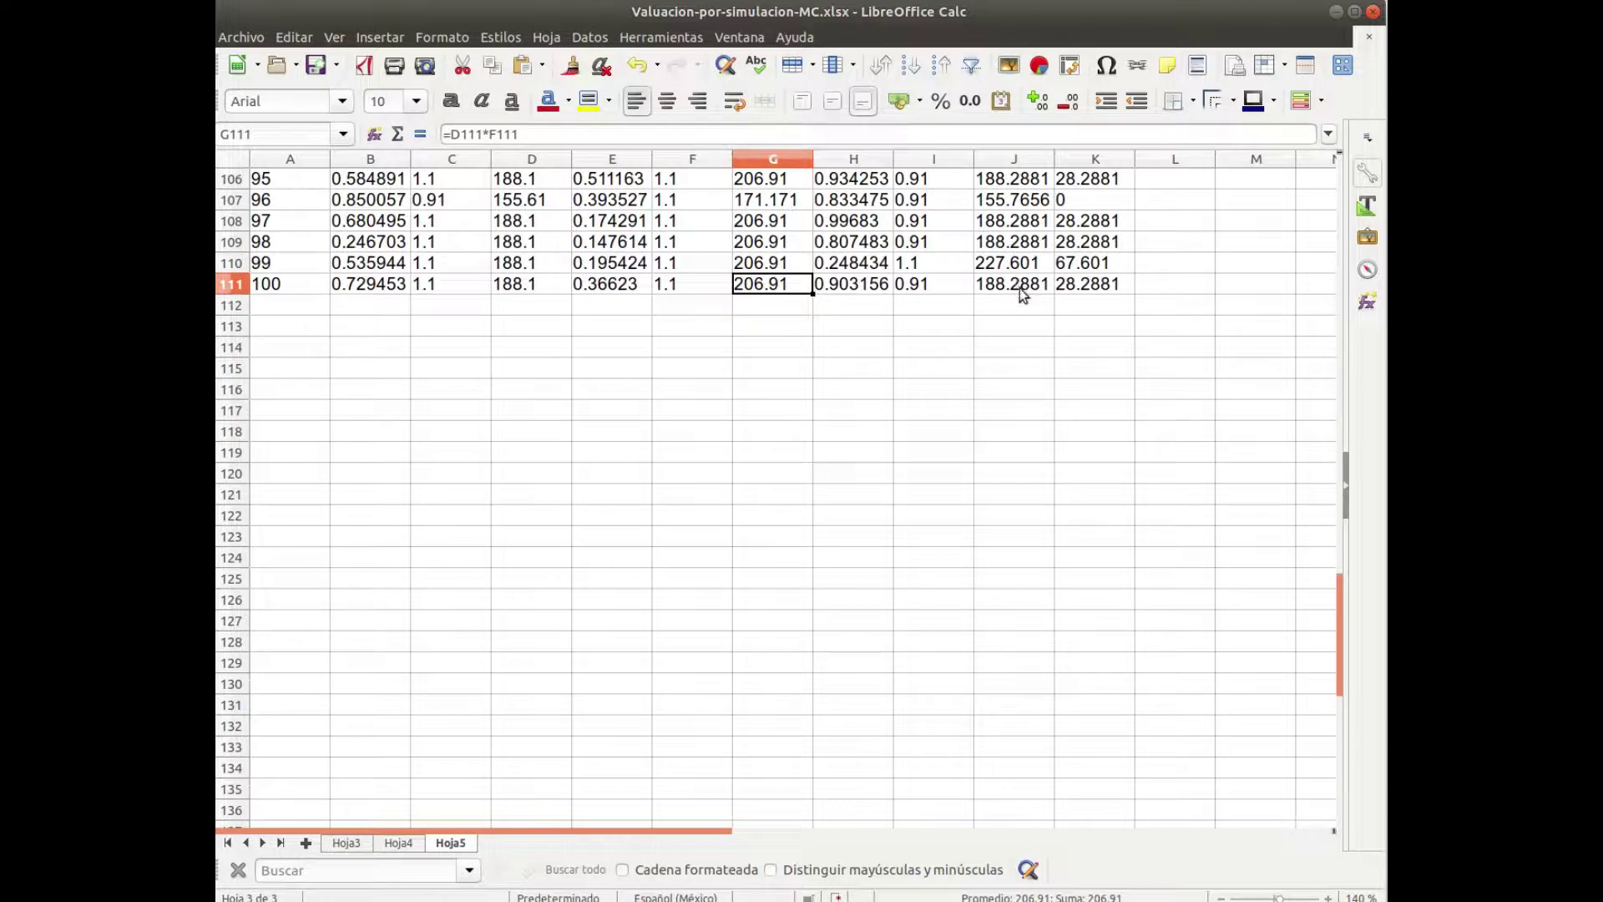
click(1108, 283)
key(Up)
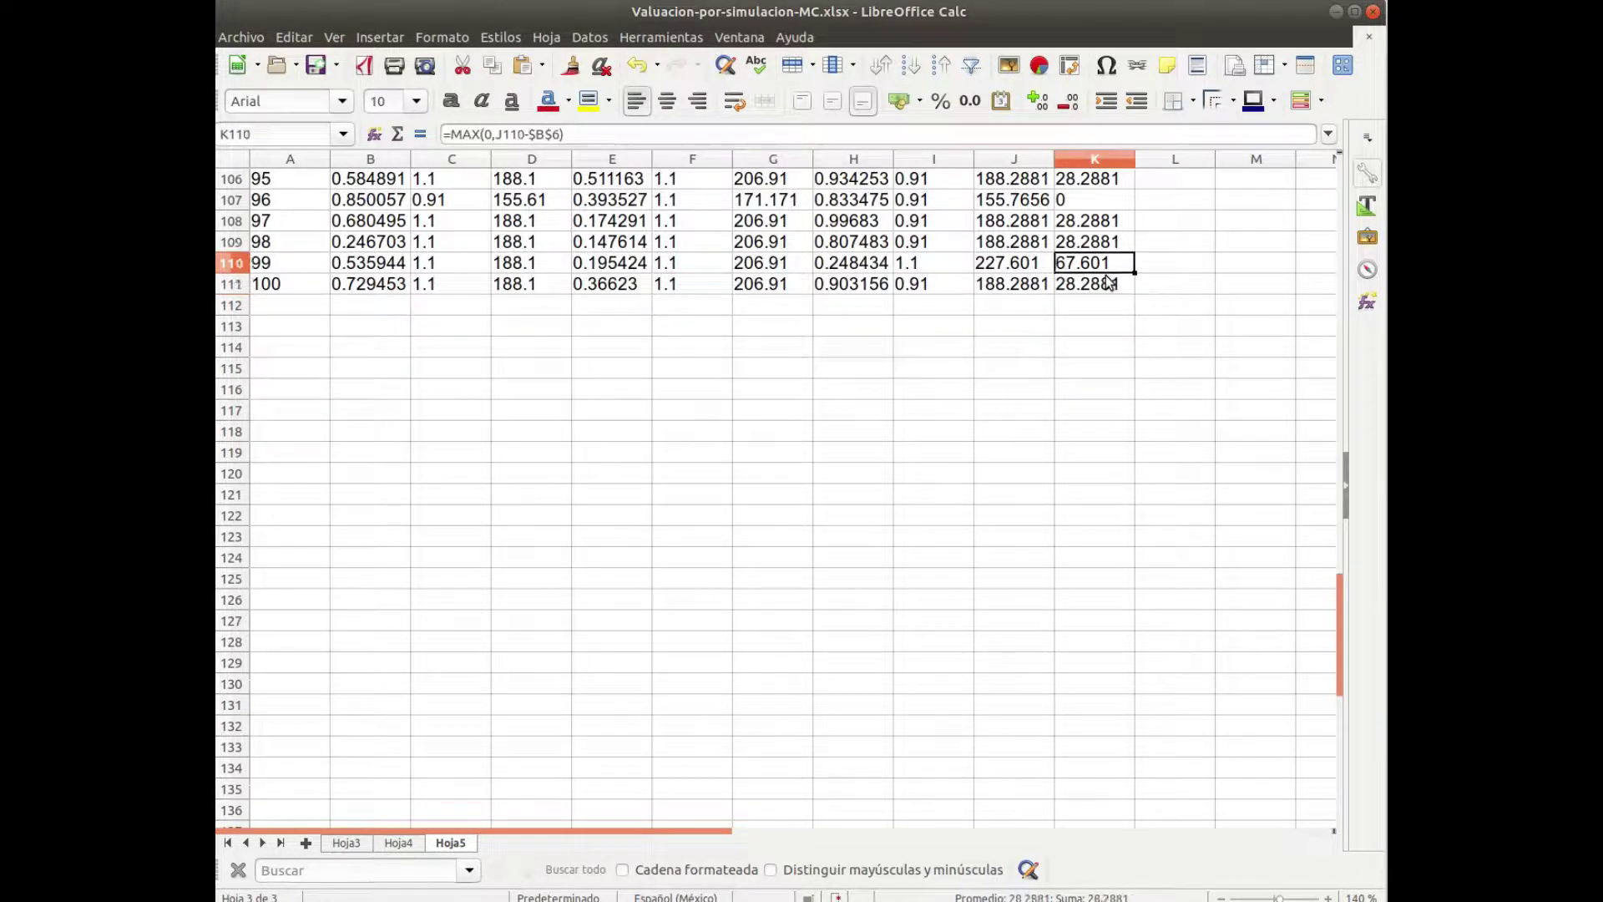
key(Up)
key(Up)
key(Up)
key(Up)
key(Up)
key(Up)
key(Up)
key(Up)
key(Up)
key(Up)
key(Up)
key(Up)
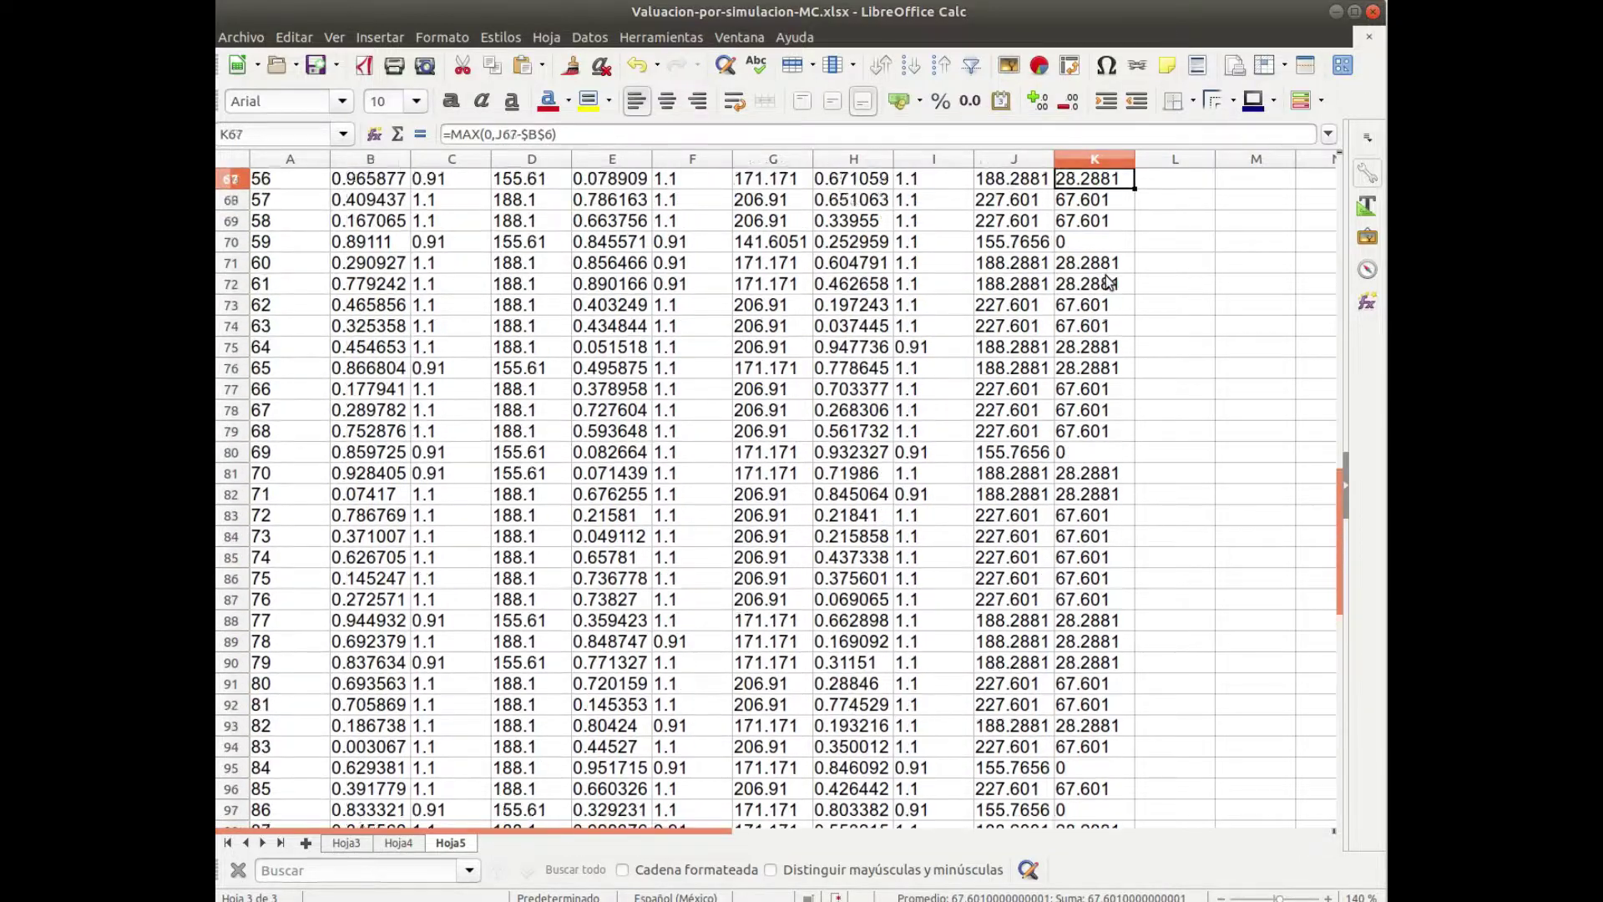
key(Up)
key(Up)
key(Up)
key(Up)
key(Up)
key(Up)
key(Up)
key(Up)
key(Up)
key(Up)
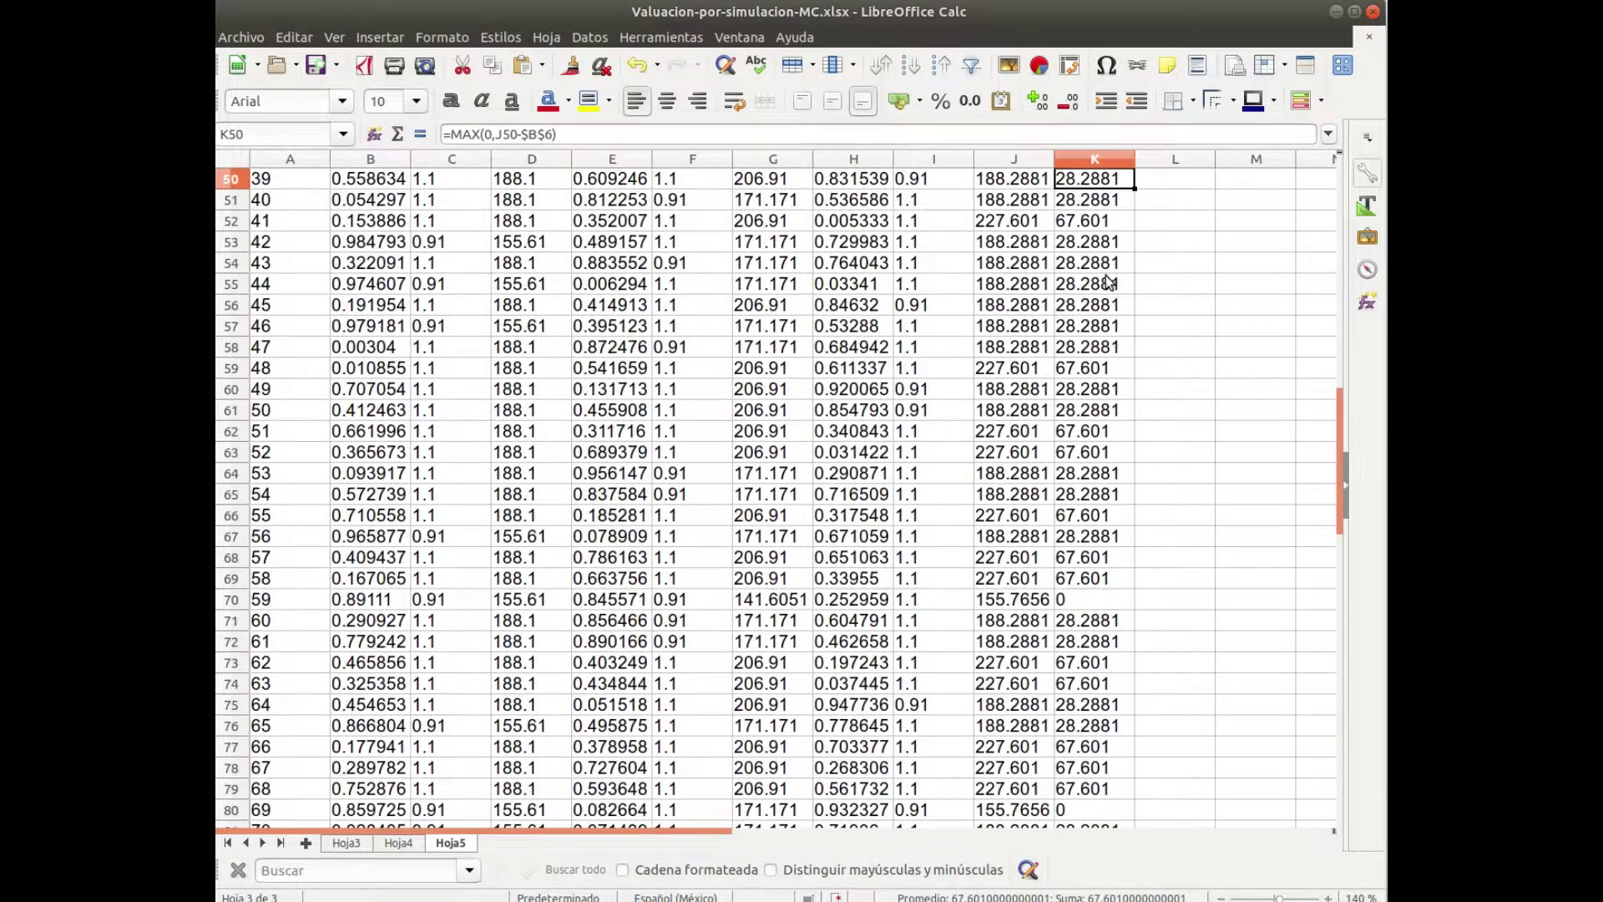
key(Up)
key(Up)
key(Up)
key(Up)
key(Up)
key(Up)
key(Up)
key(Up)
key(Up)
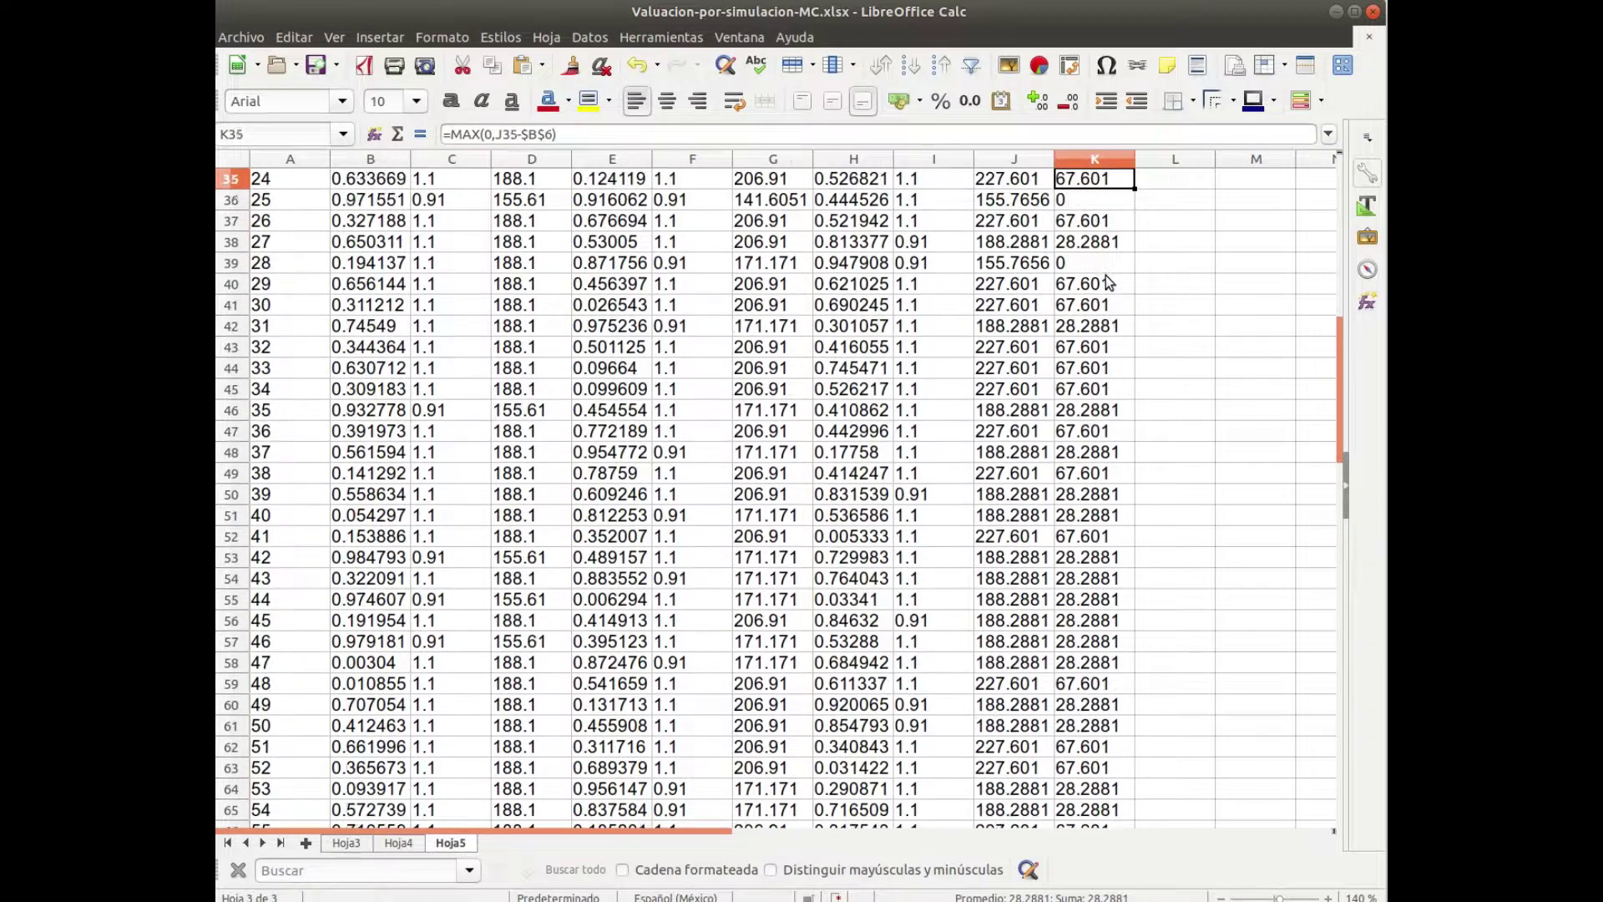
key(Up)
key(Up)
key(Up)
key(Up)
key(Up)
key(Up)
key(Up)
key(Up)
key(Up)
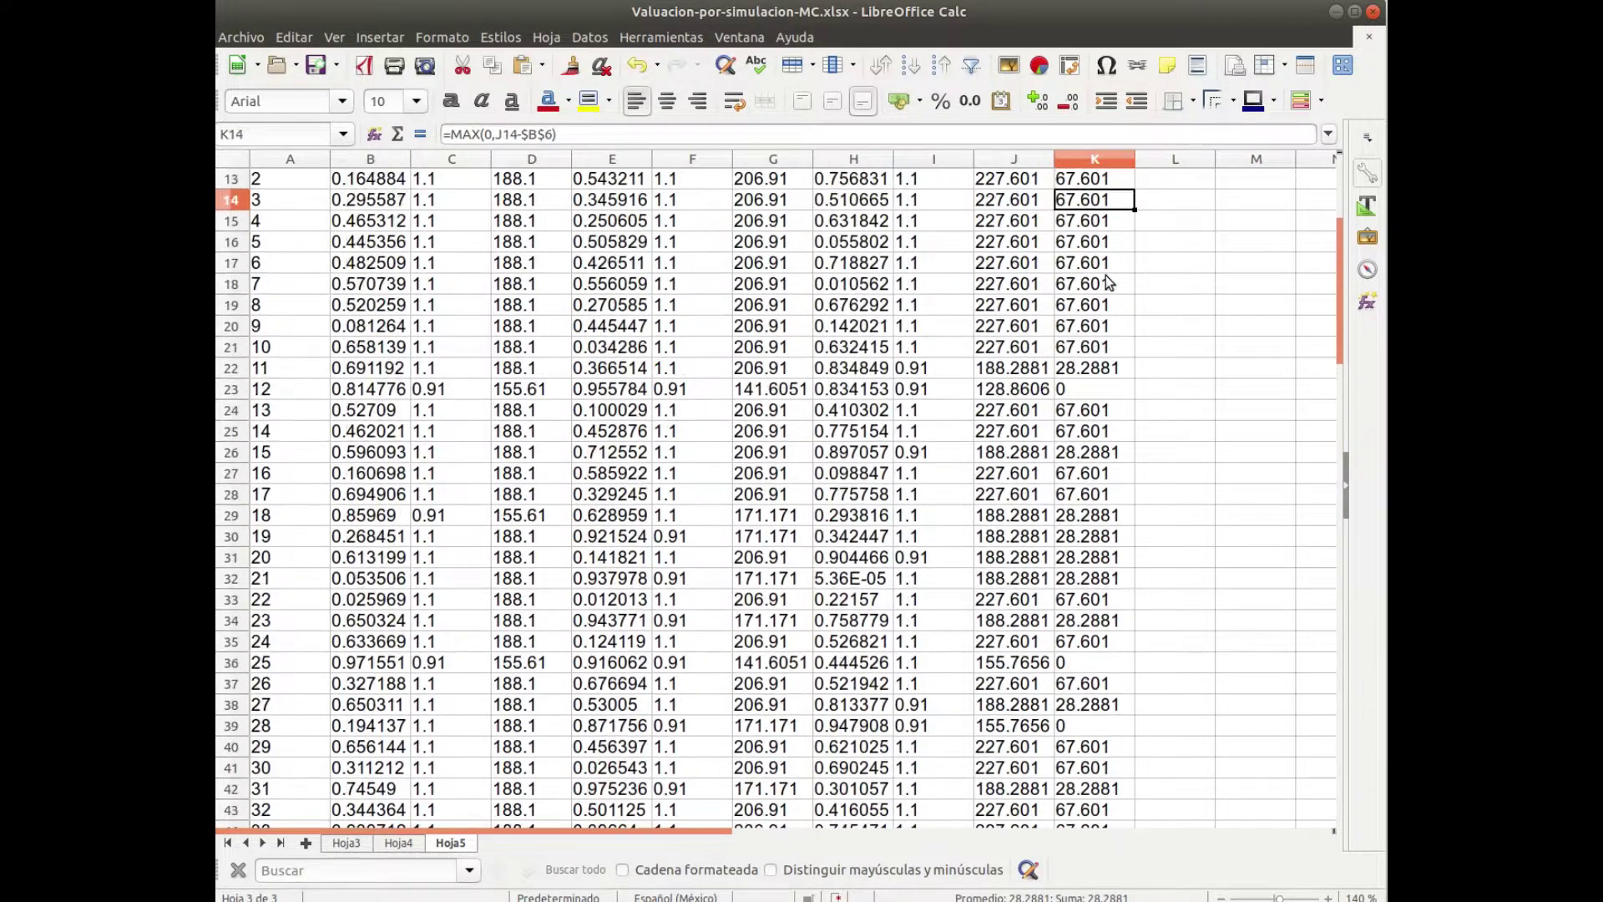
key(Up)
key(Up)
key(Up)
key(Up)
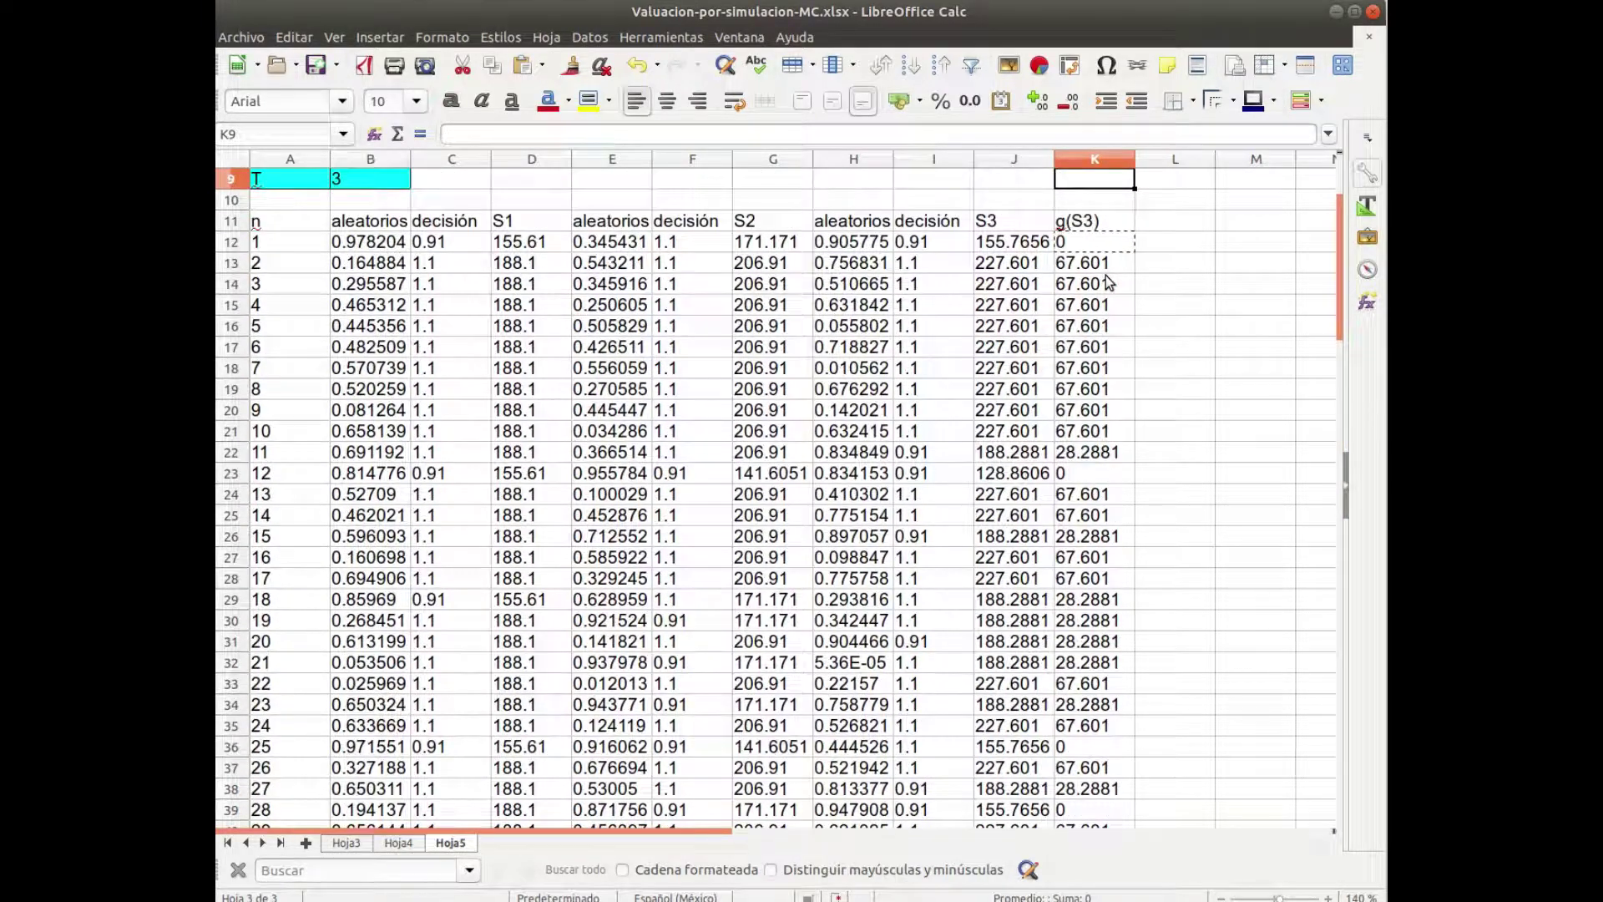
key(Down)
key(Down)
key(Down)
key(Down)
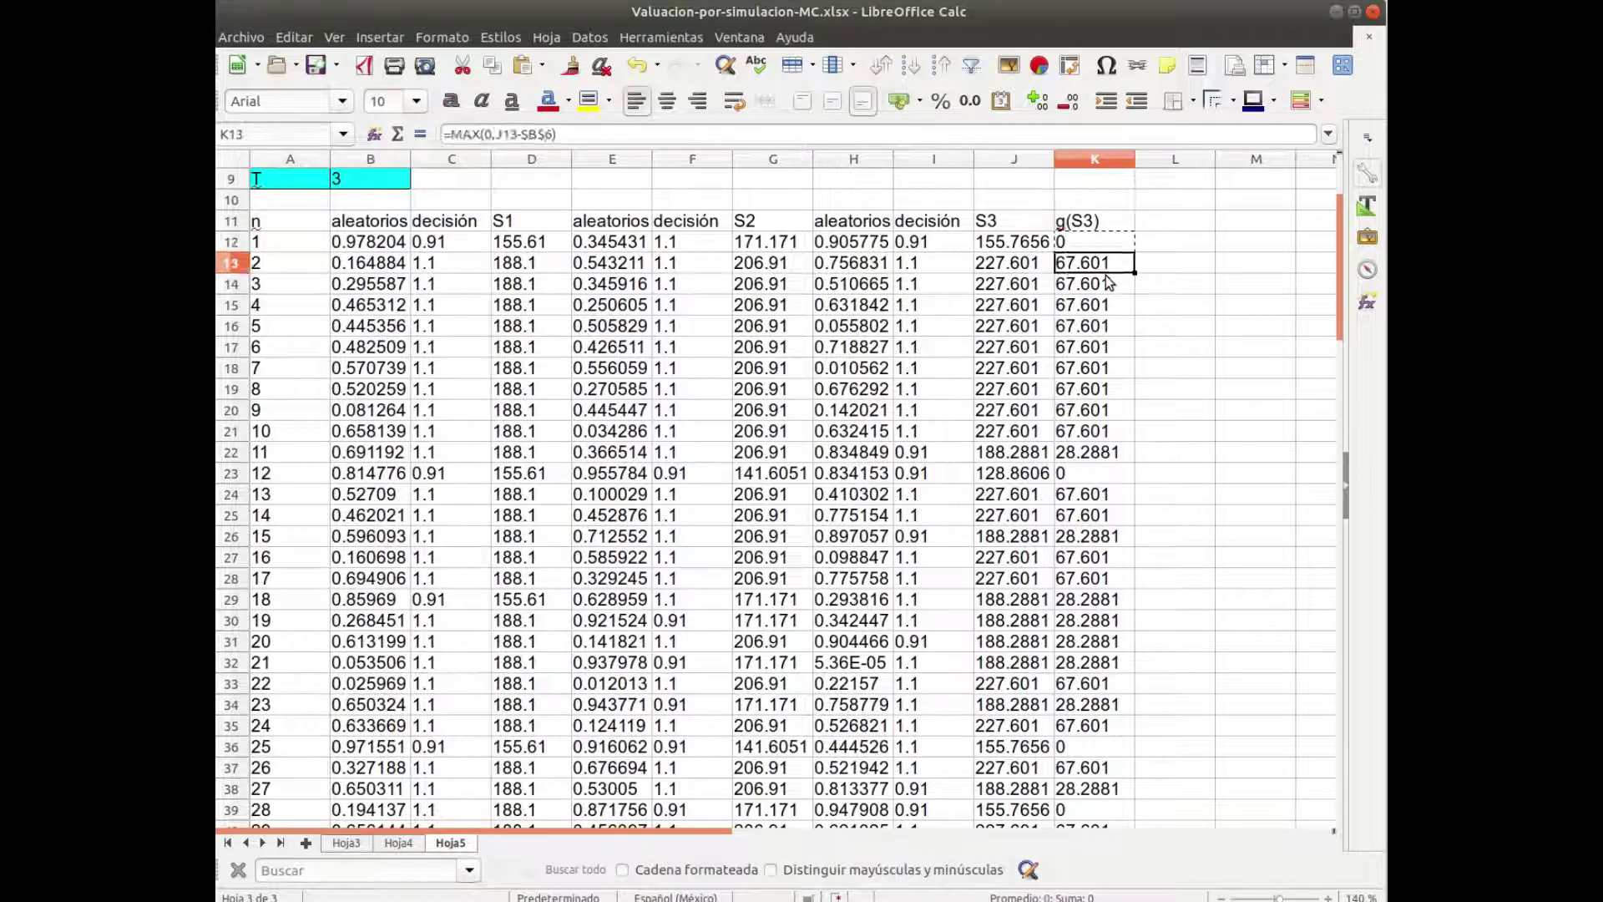
key(Down)
key(Down)
key(Down)
key(Down)
key(Down)
key(Down)
key(Down)
key(Down)
key(Down)
key(Down)
key(Down)
key(Down)
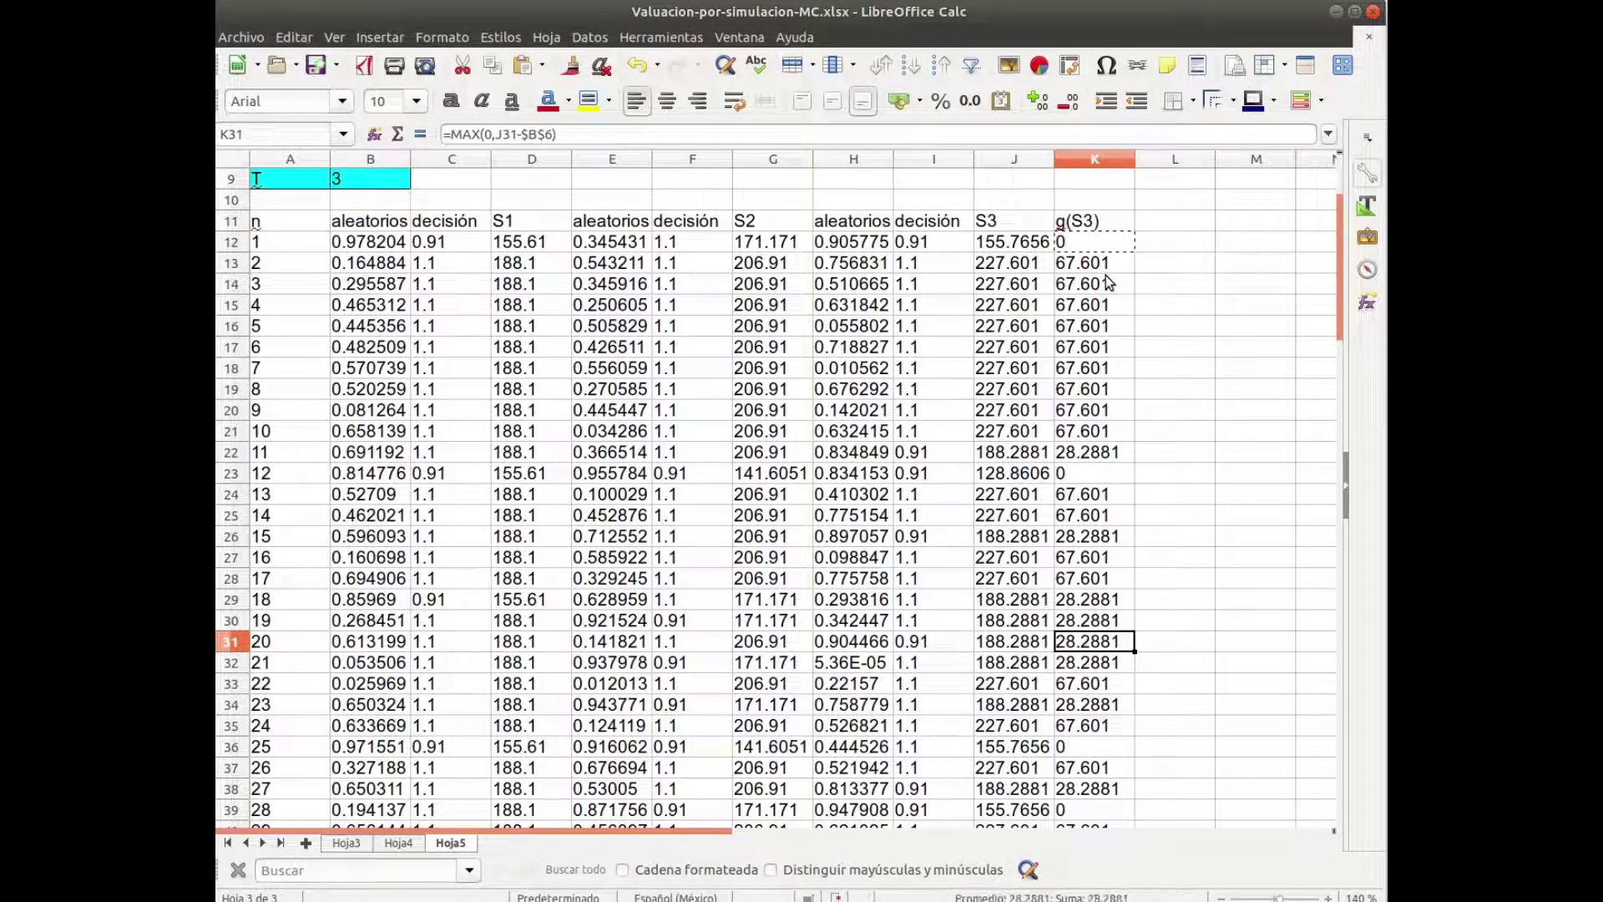
key(Down)
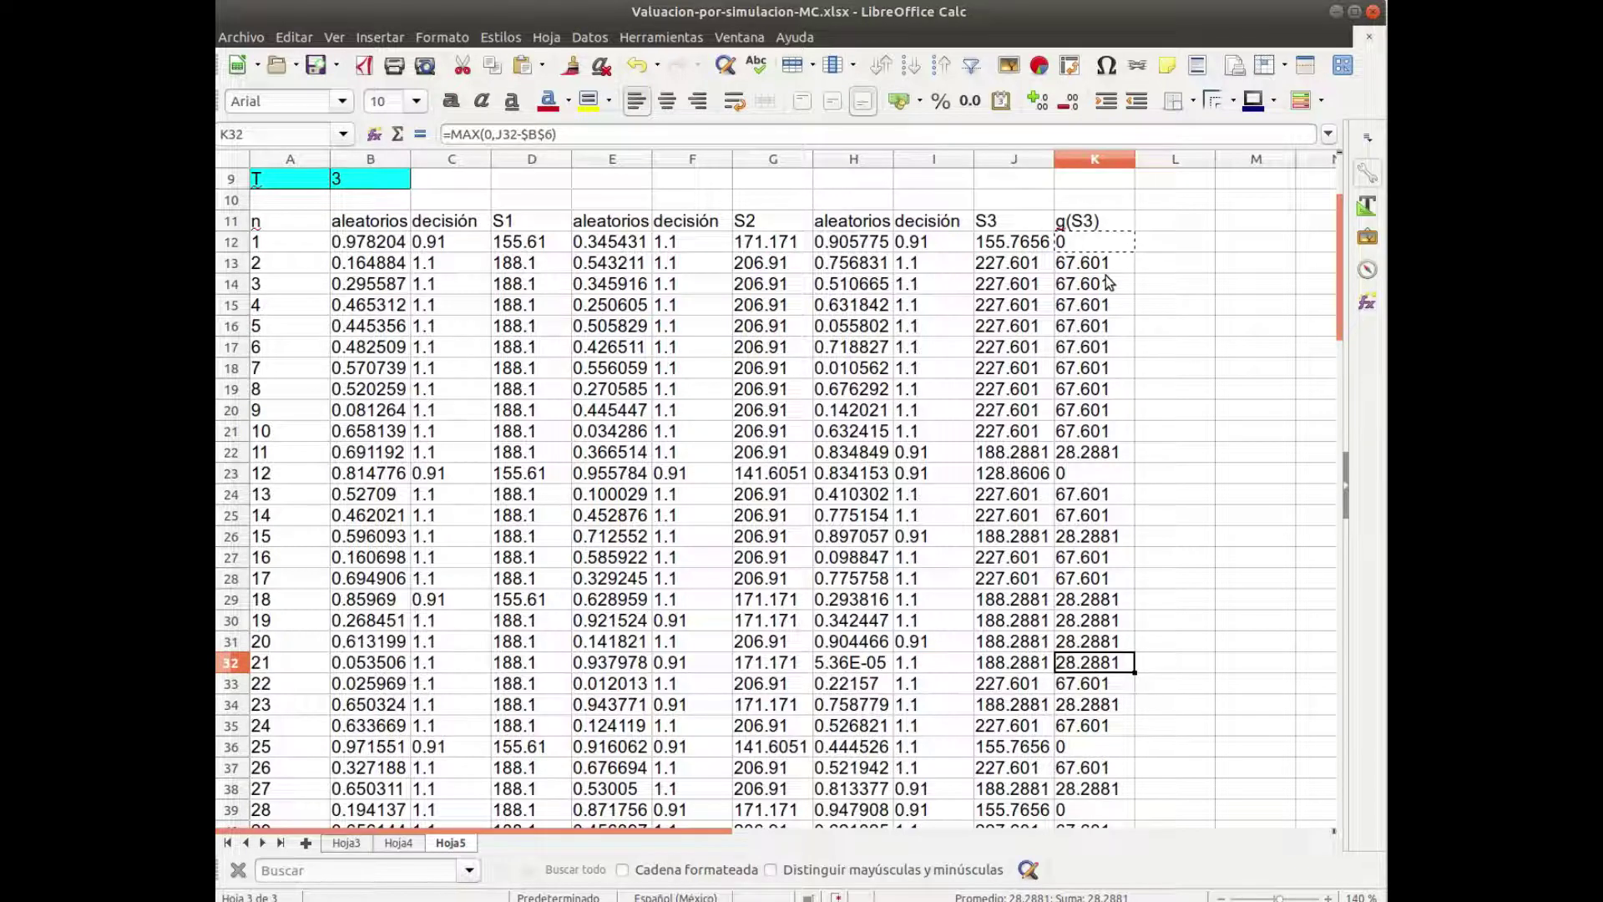
key(Up)
key(Up)
key(Up)
key(Up)
key(Up)
key(Up)
key(Up)
key(Up)
key(Up)
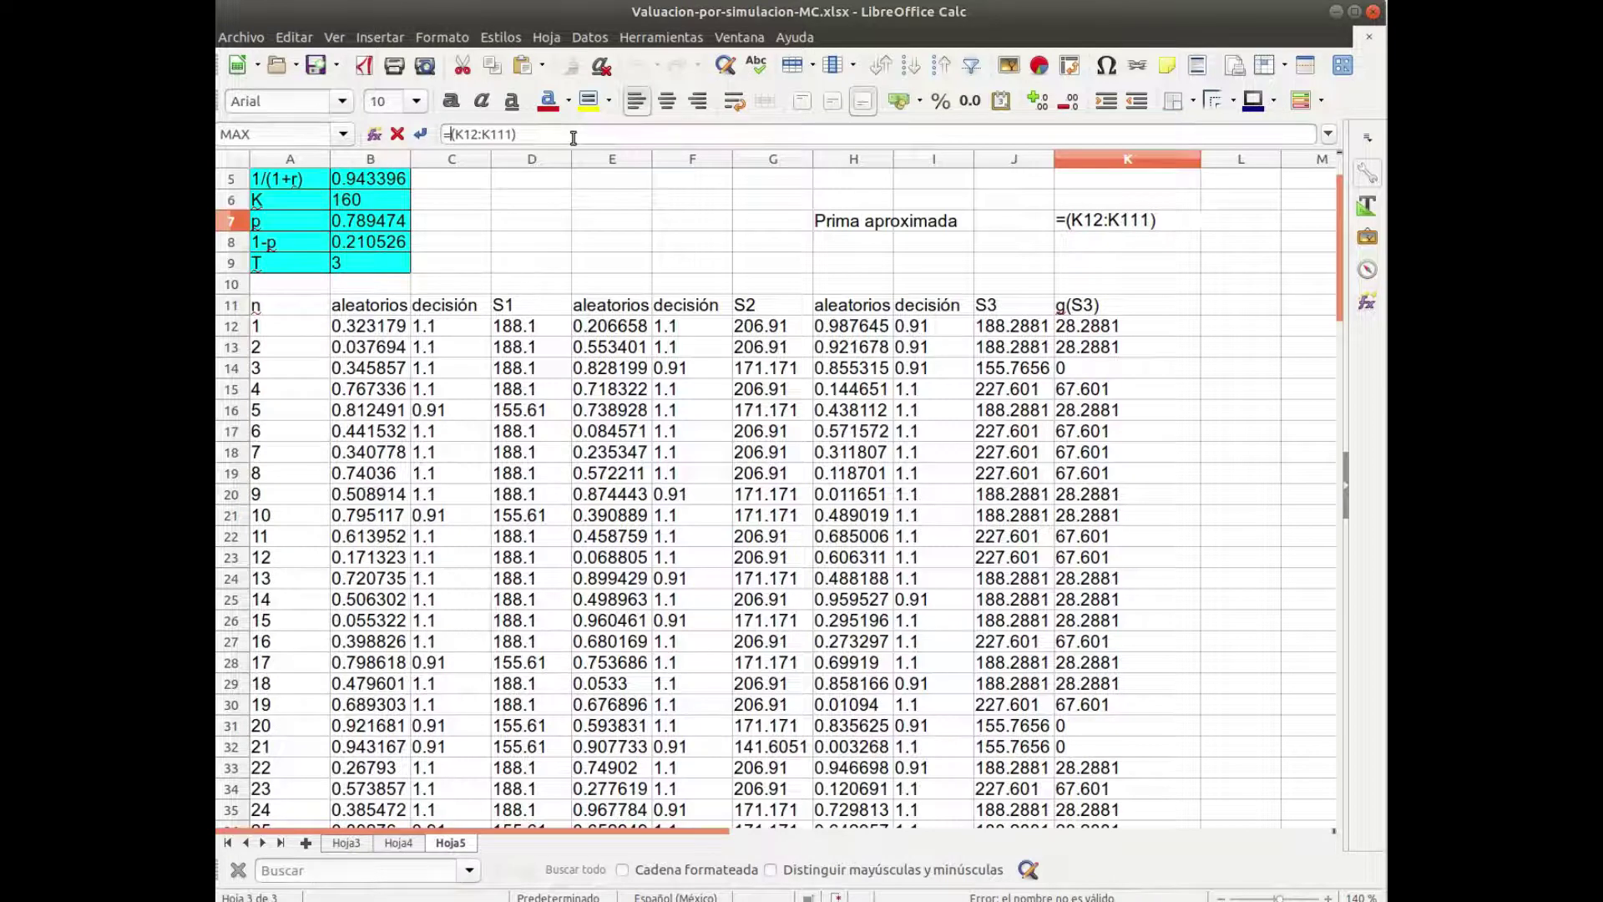
Enter =PROMEDIO(K12:K111) in K7 as the average payoff.
text(promedio)
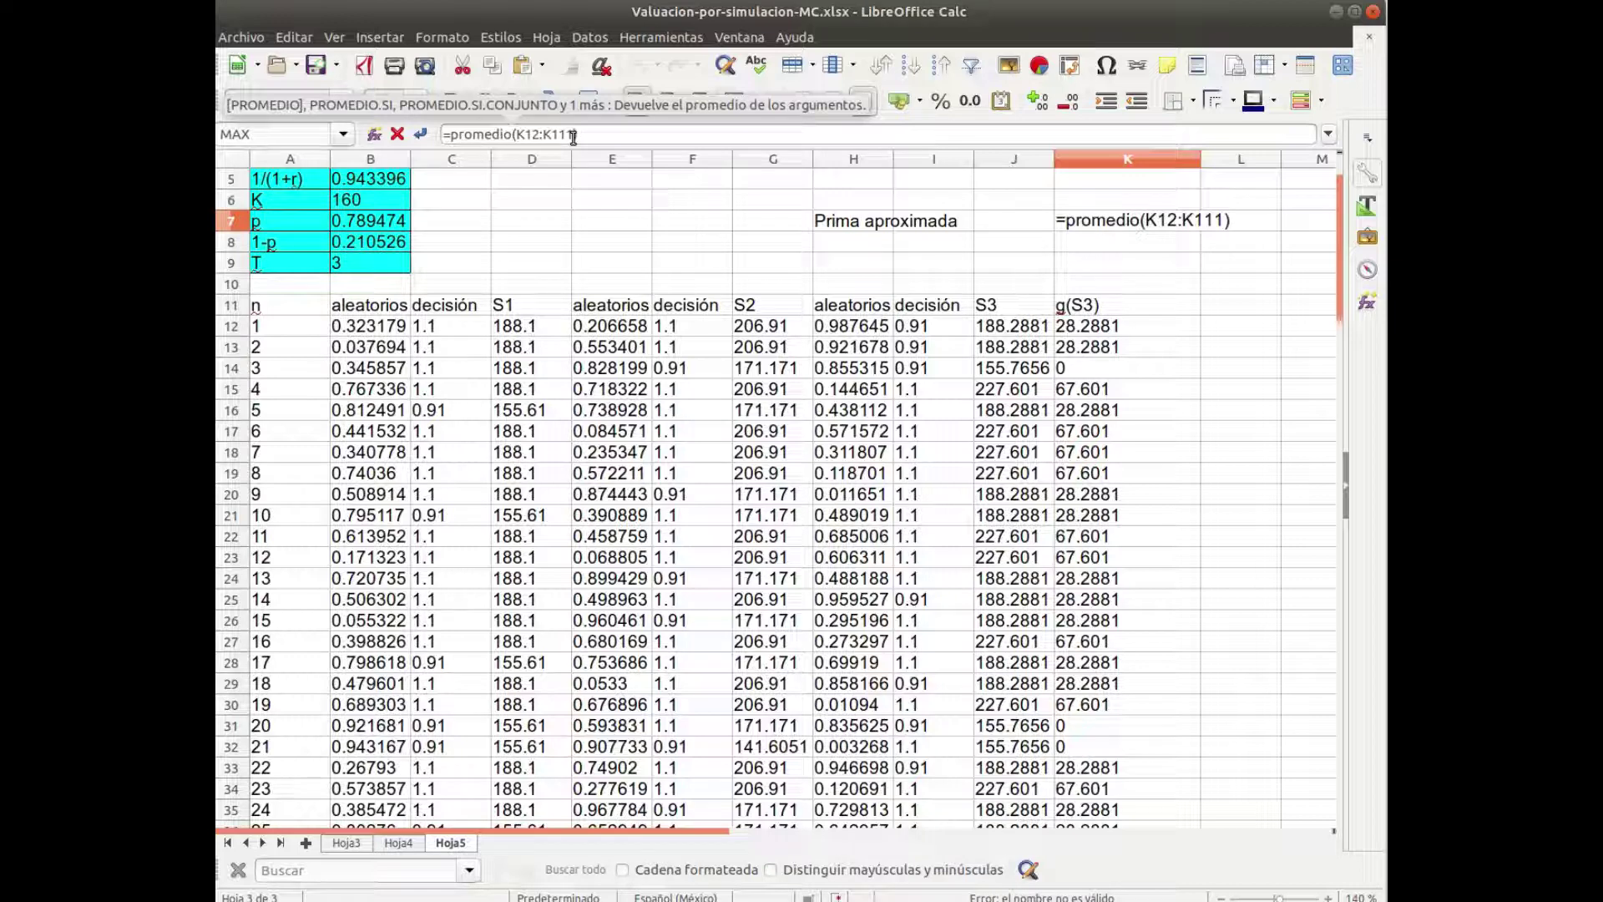
key(Return)
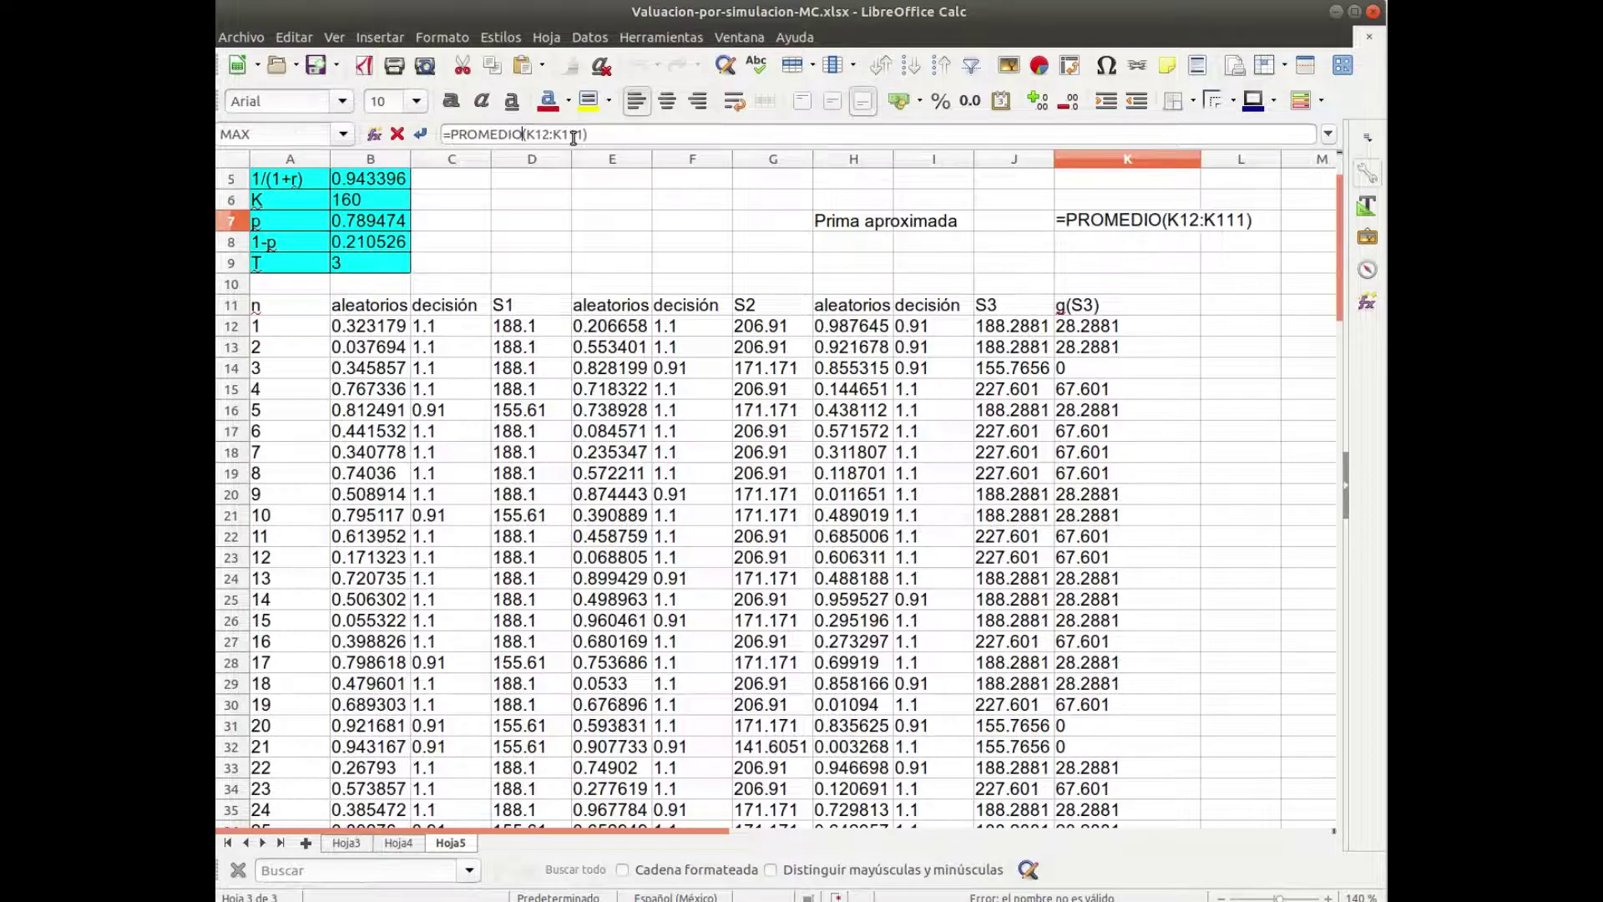
key(Return)
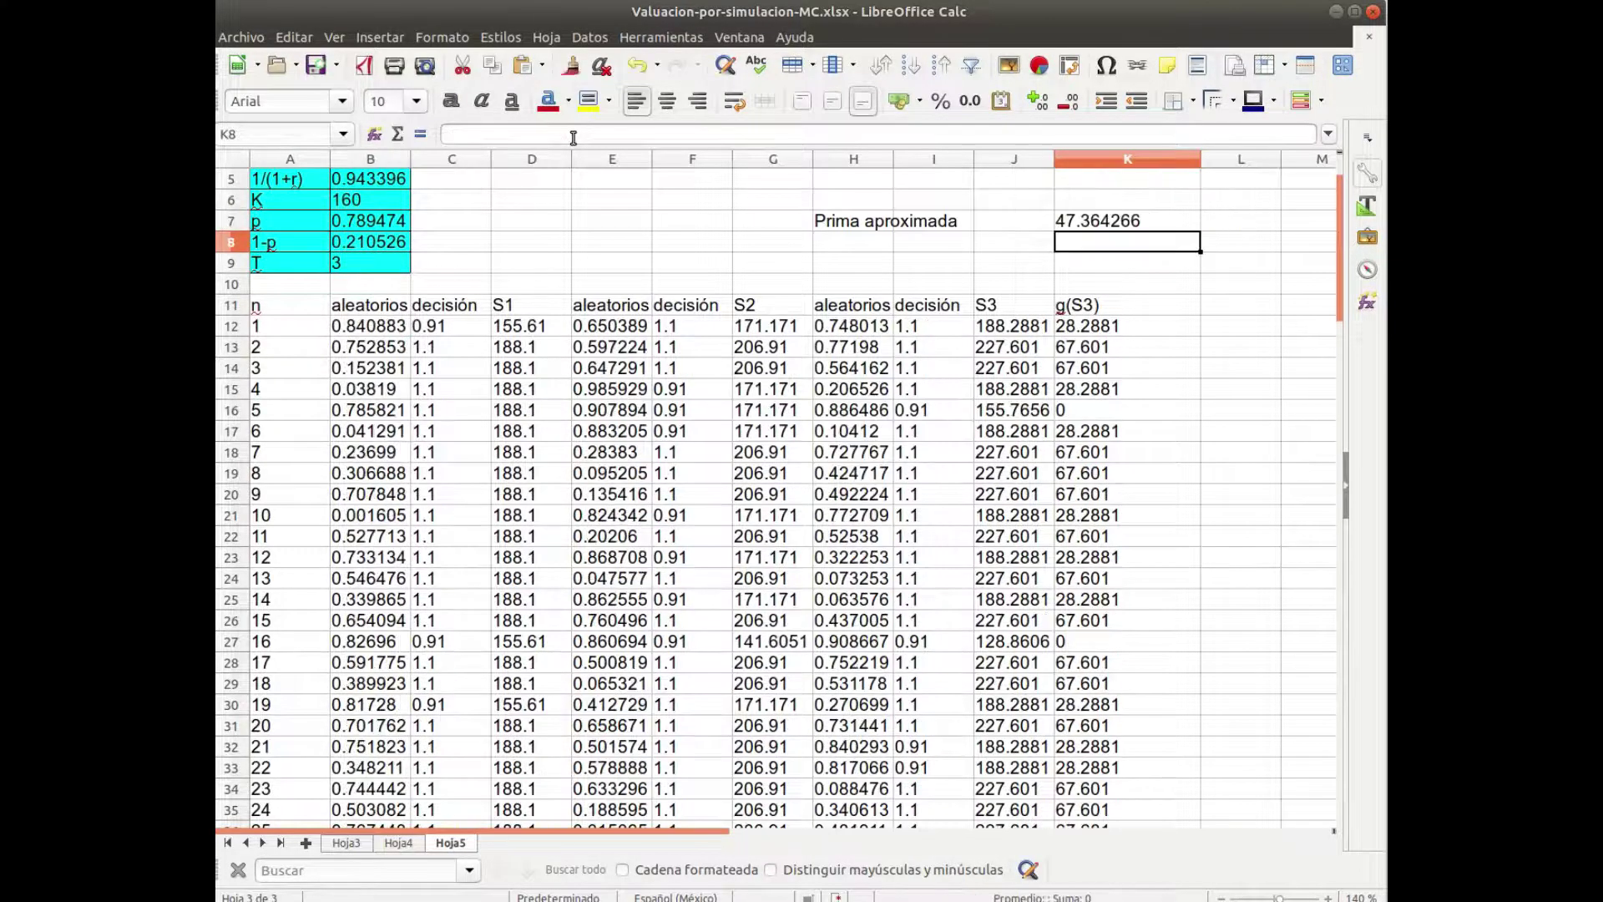
key(Up)
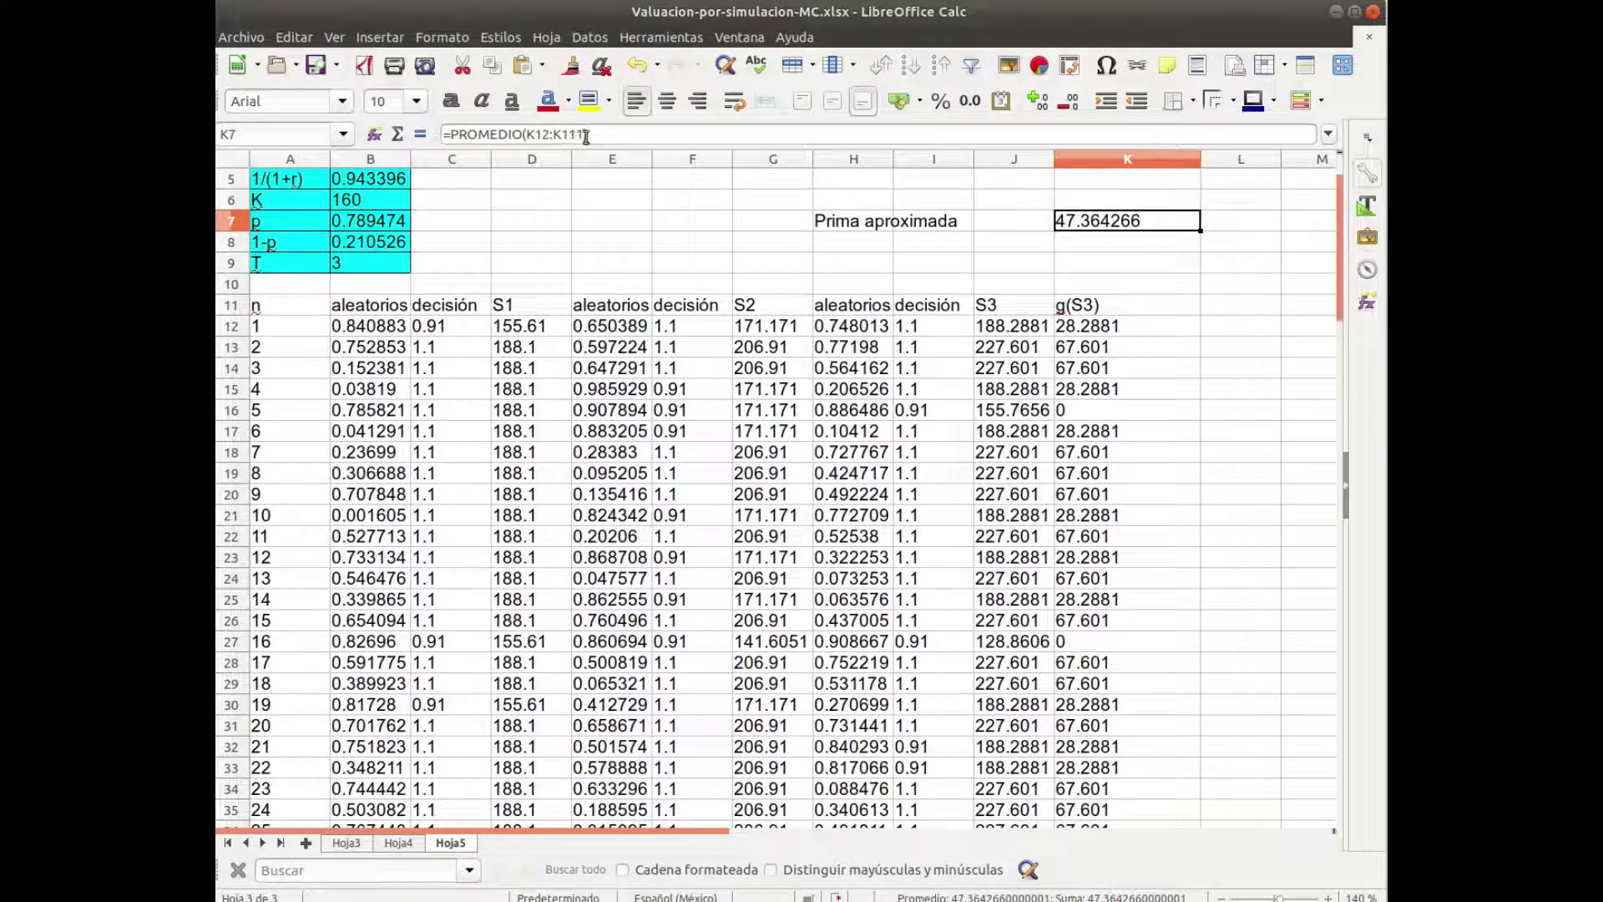
Multiply the average by B5^B9 so Prima aproximada reads 39.01522733532.
click(590, 135)
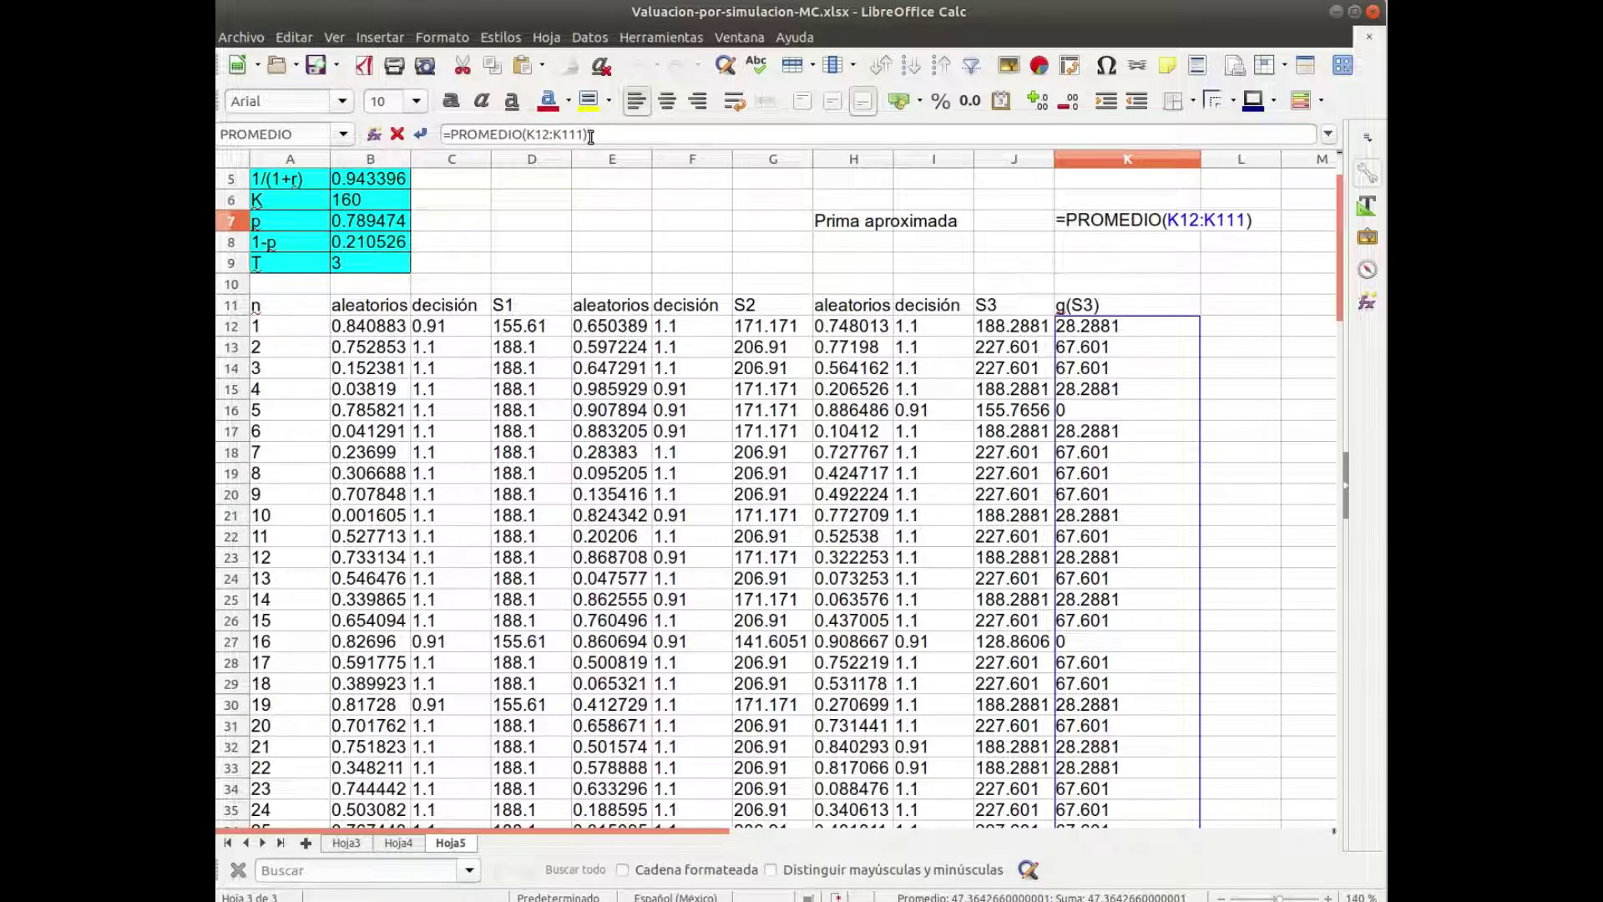
text(*)
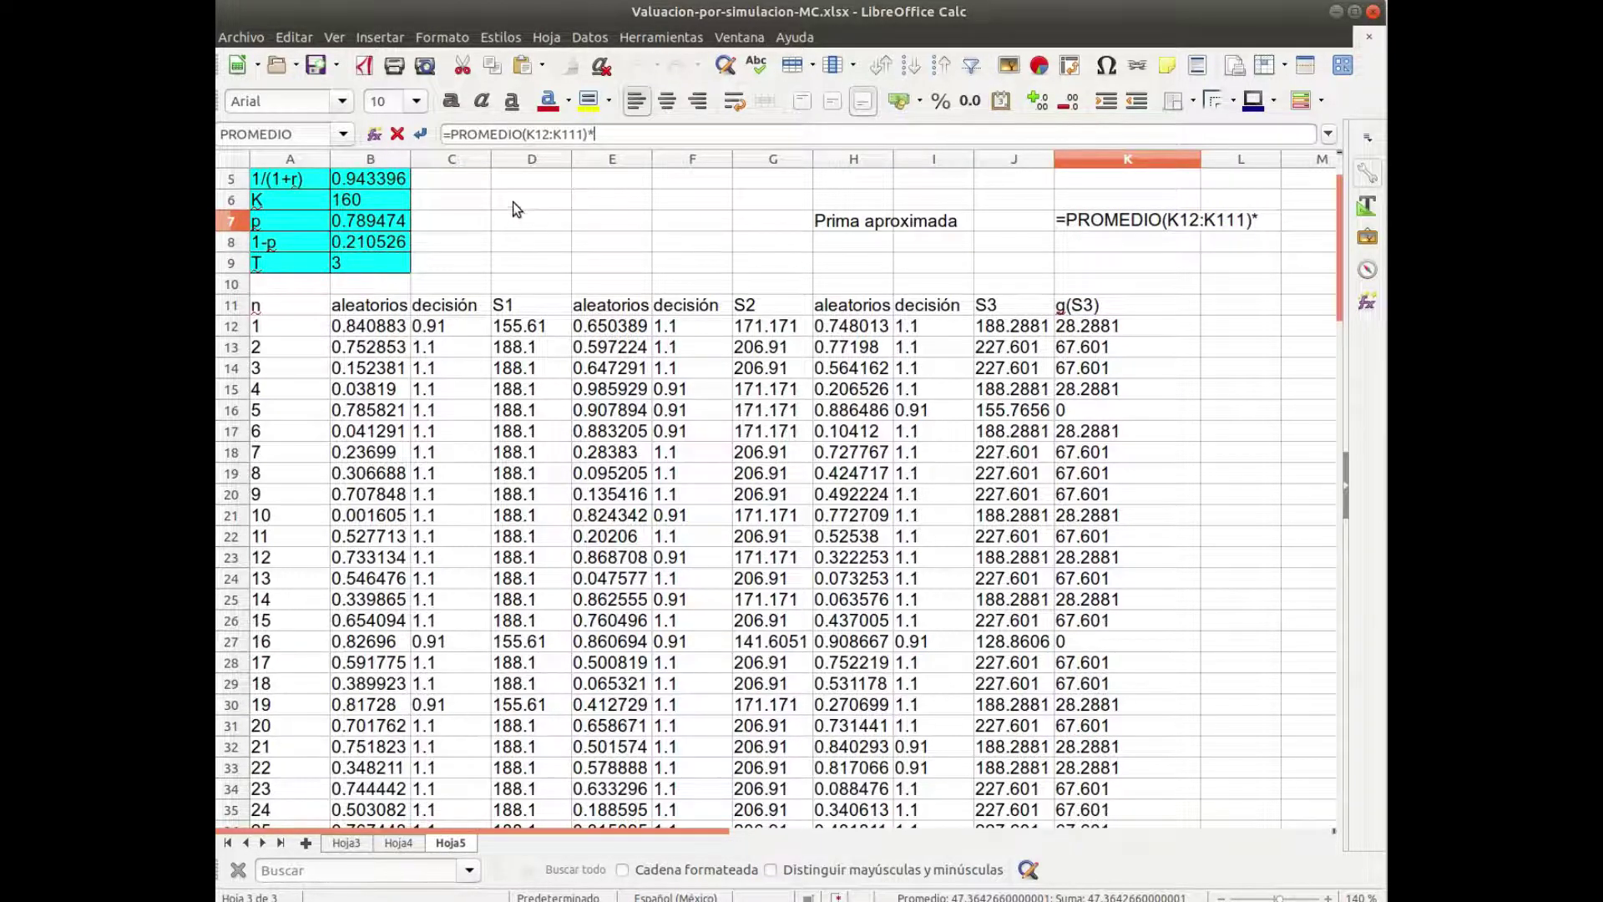
click(382, 187)
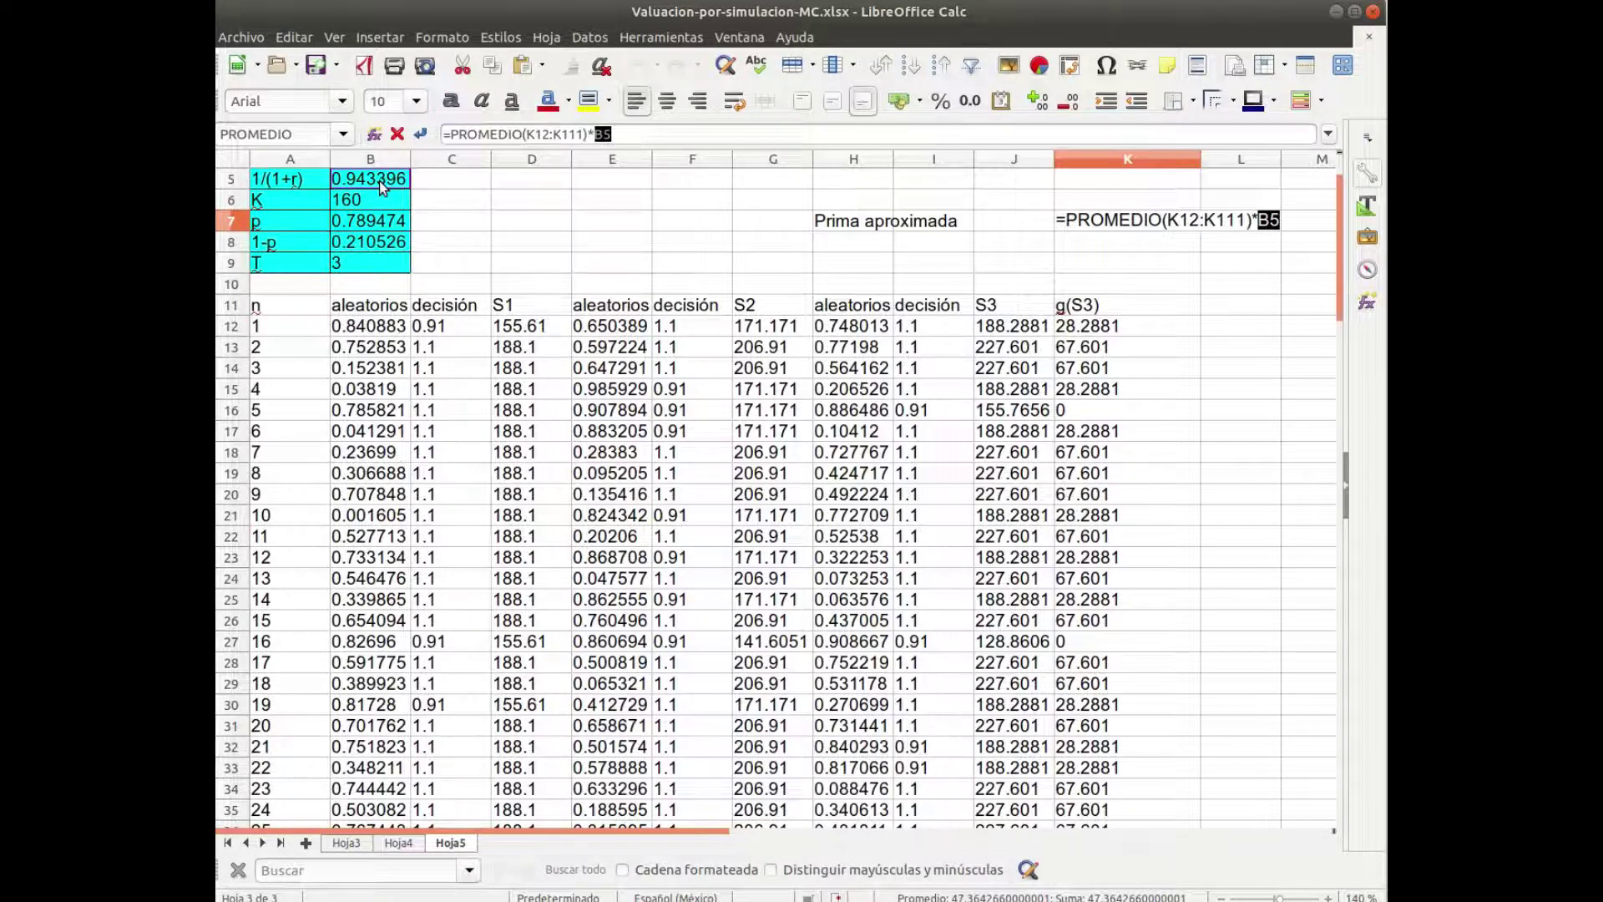
text(^)
click(354, 263)
key(Return)
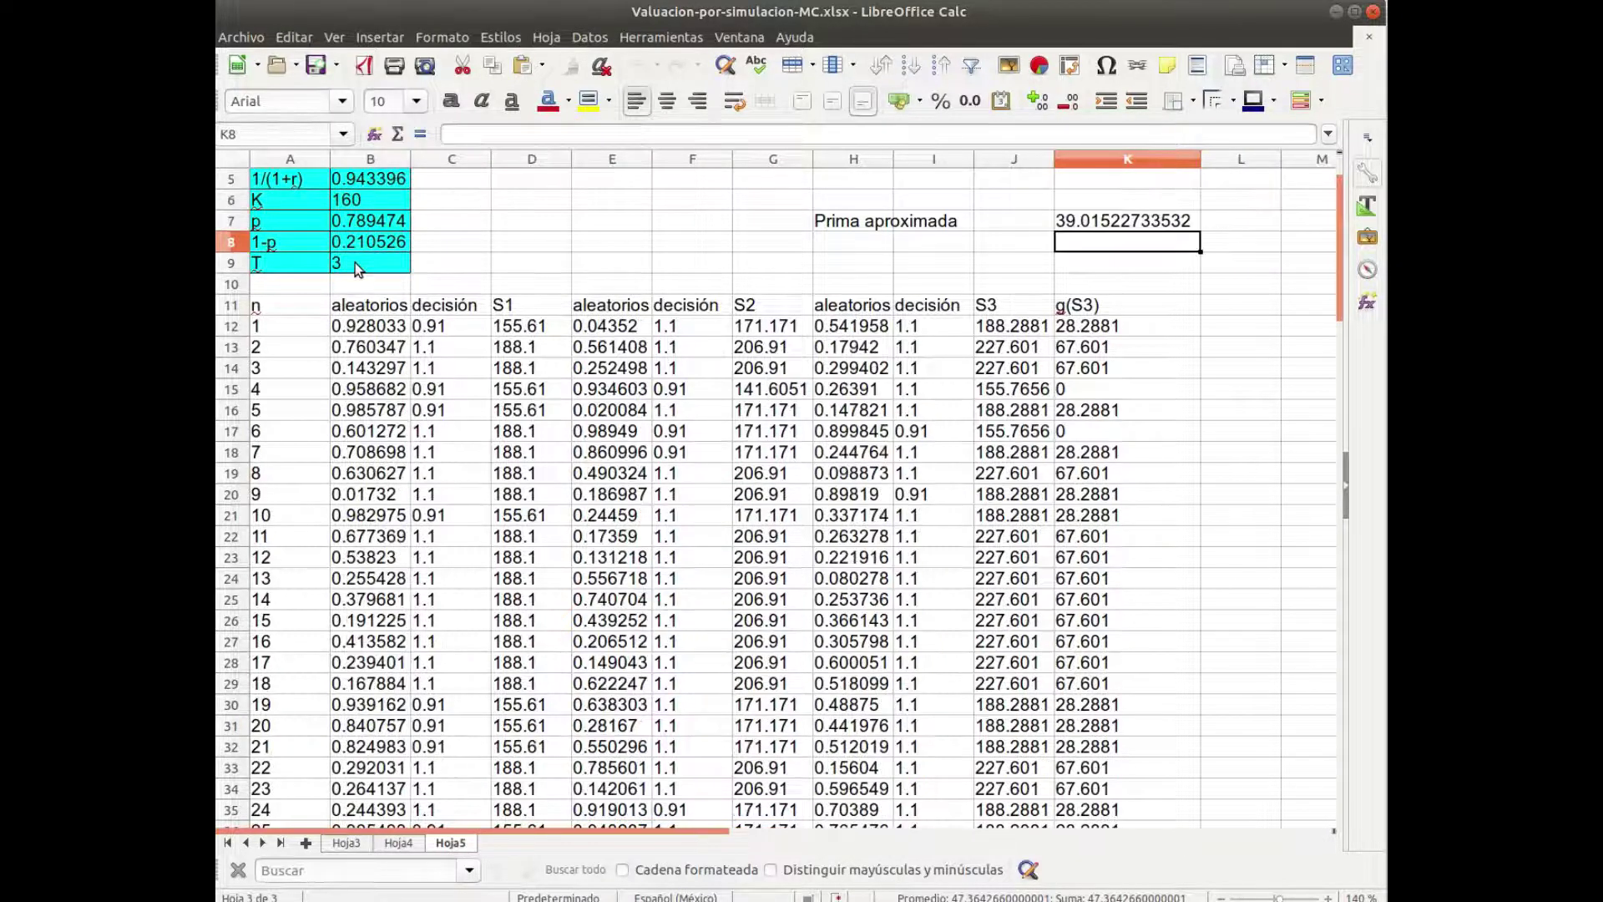
Recalculate with F9 ten times for new random paths, then inspect K7's =PROMEDIO(K12:K111)*B5^B9.
key(Up)
key(Up)
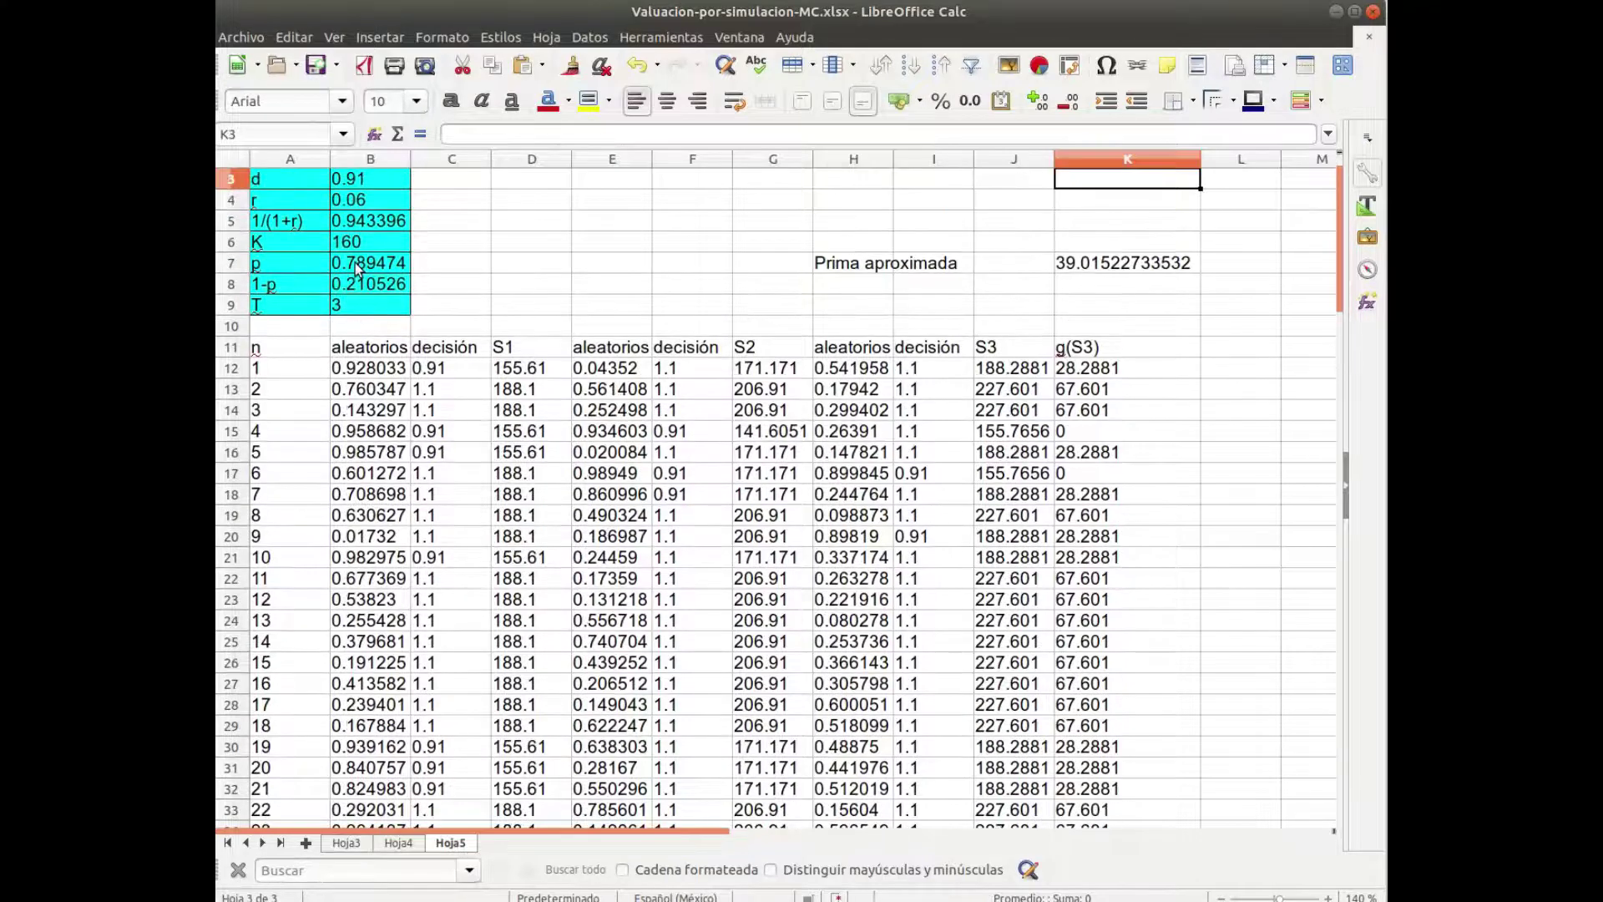
key(Up)
key(Up)
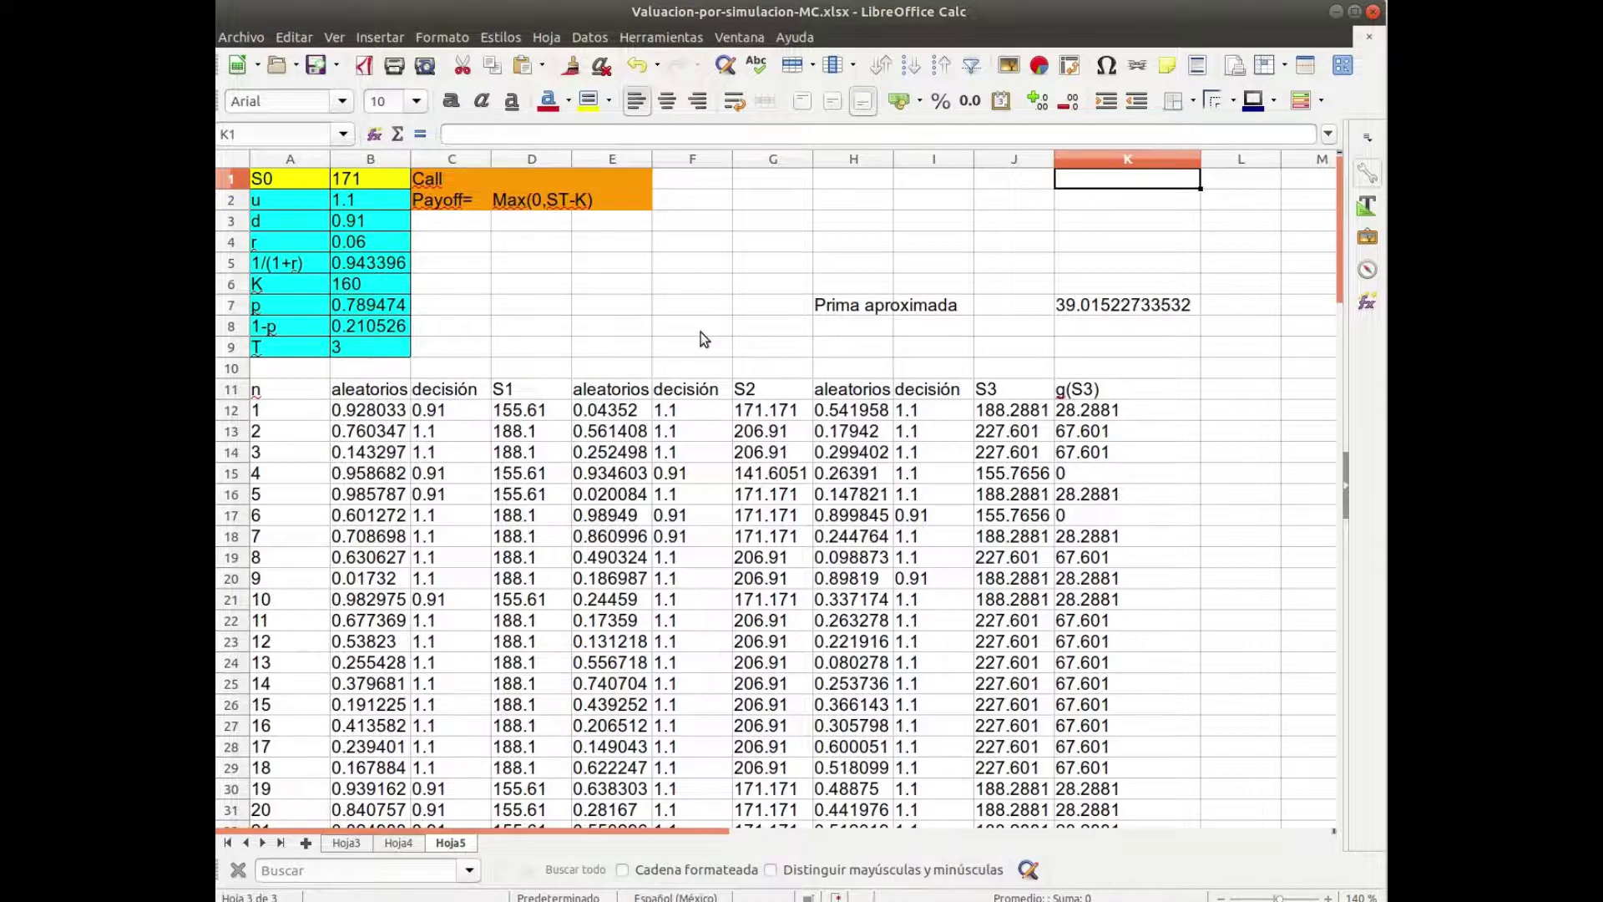
key(F9)
key(F9)
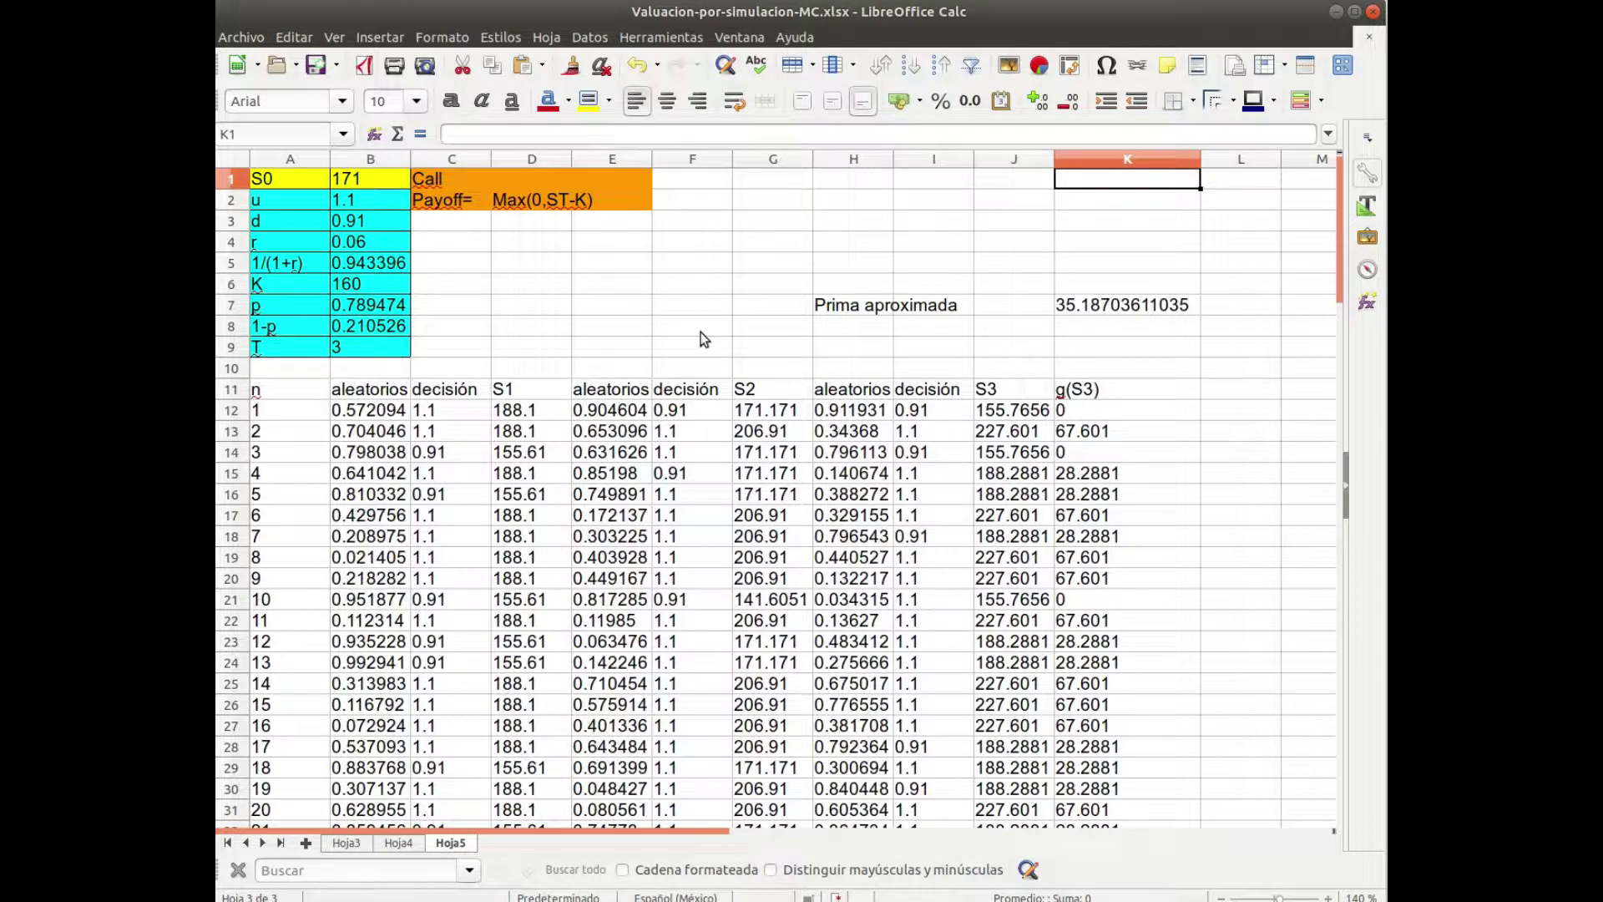
key(F9)
key(F9)
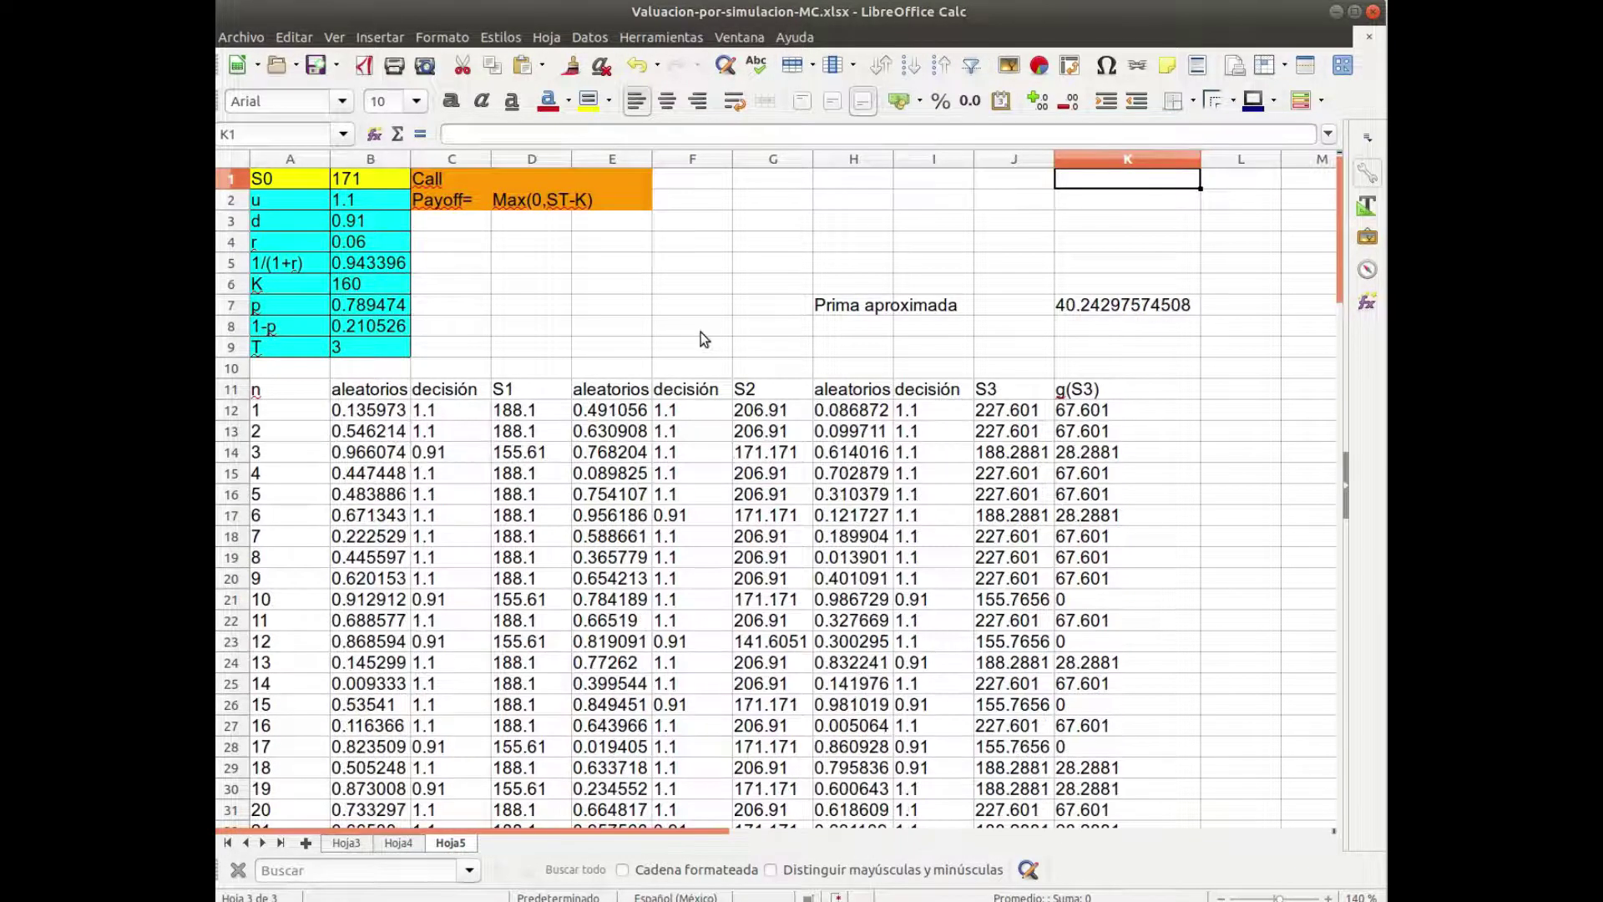
key(F9)
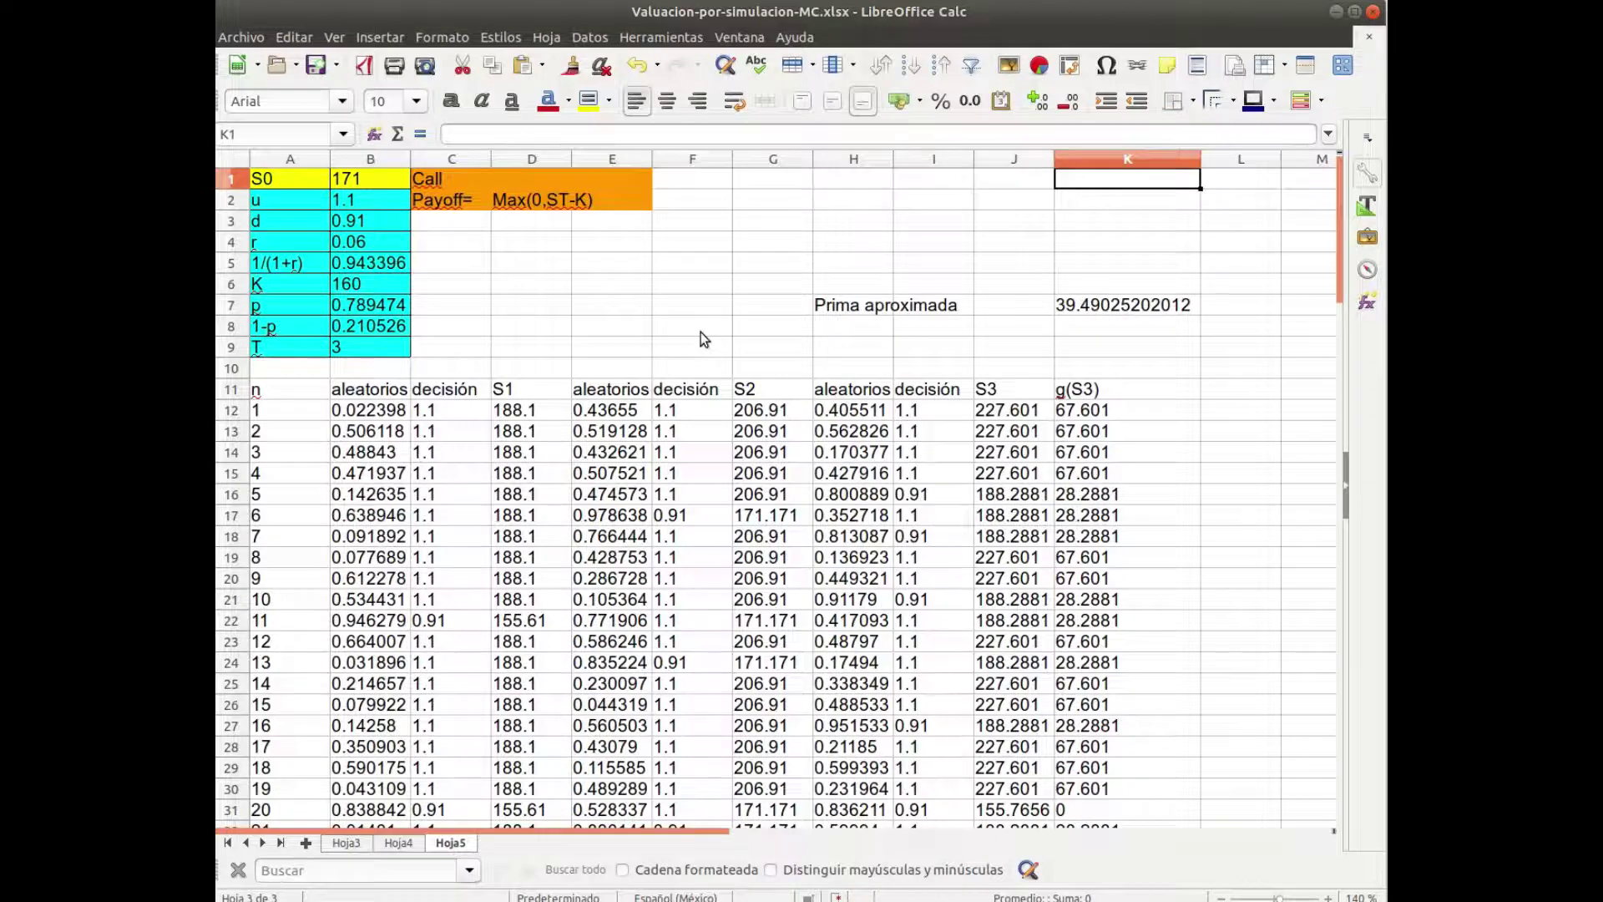
key(F9)
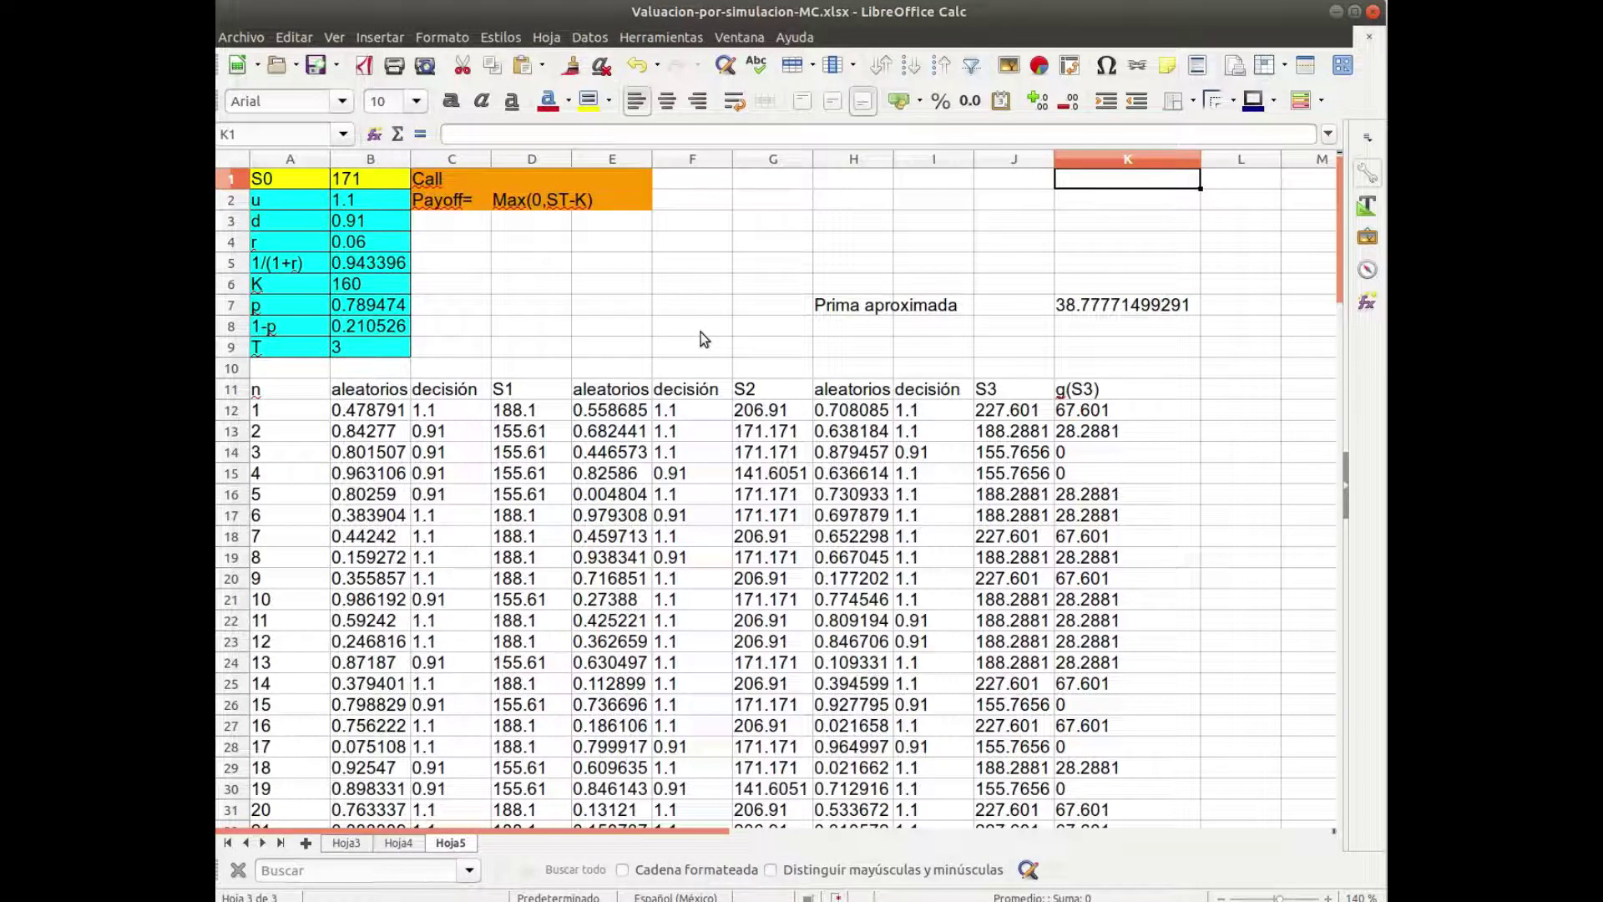
key(F9)
key(F9)
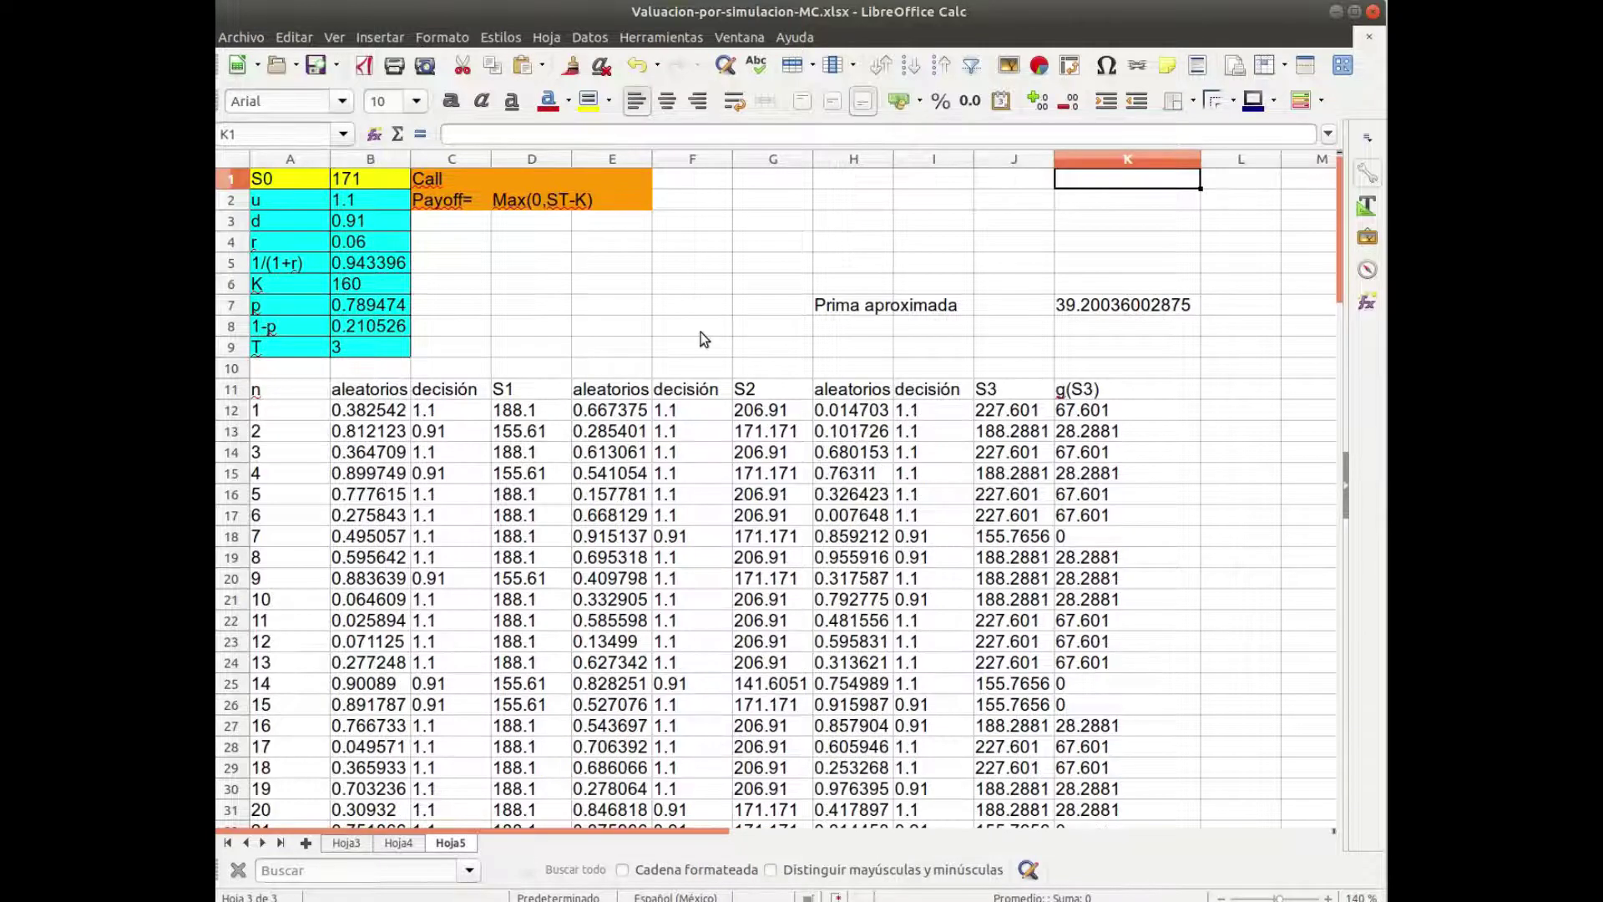
key(F9)
key(F9)
key(F9)
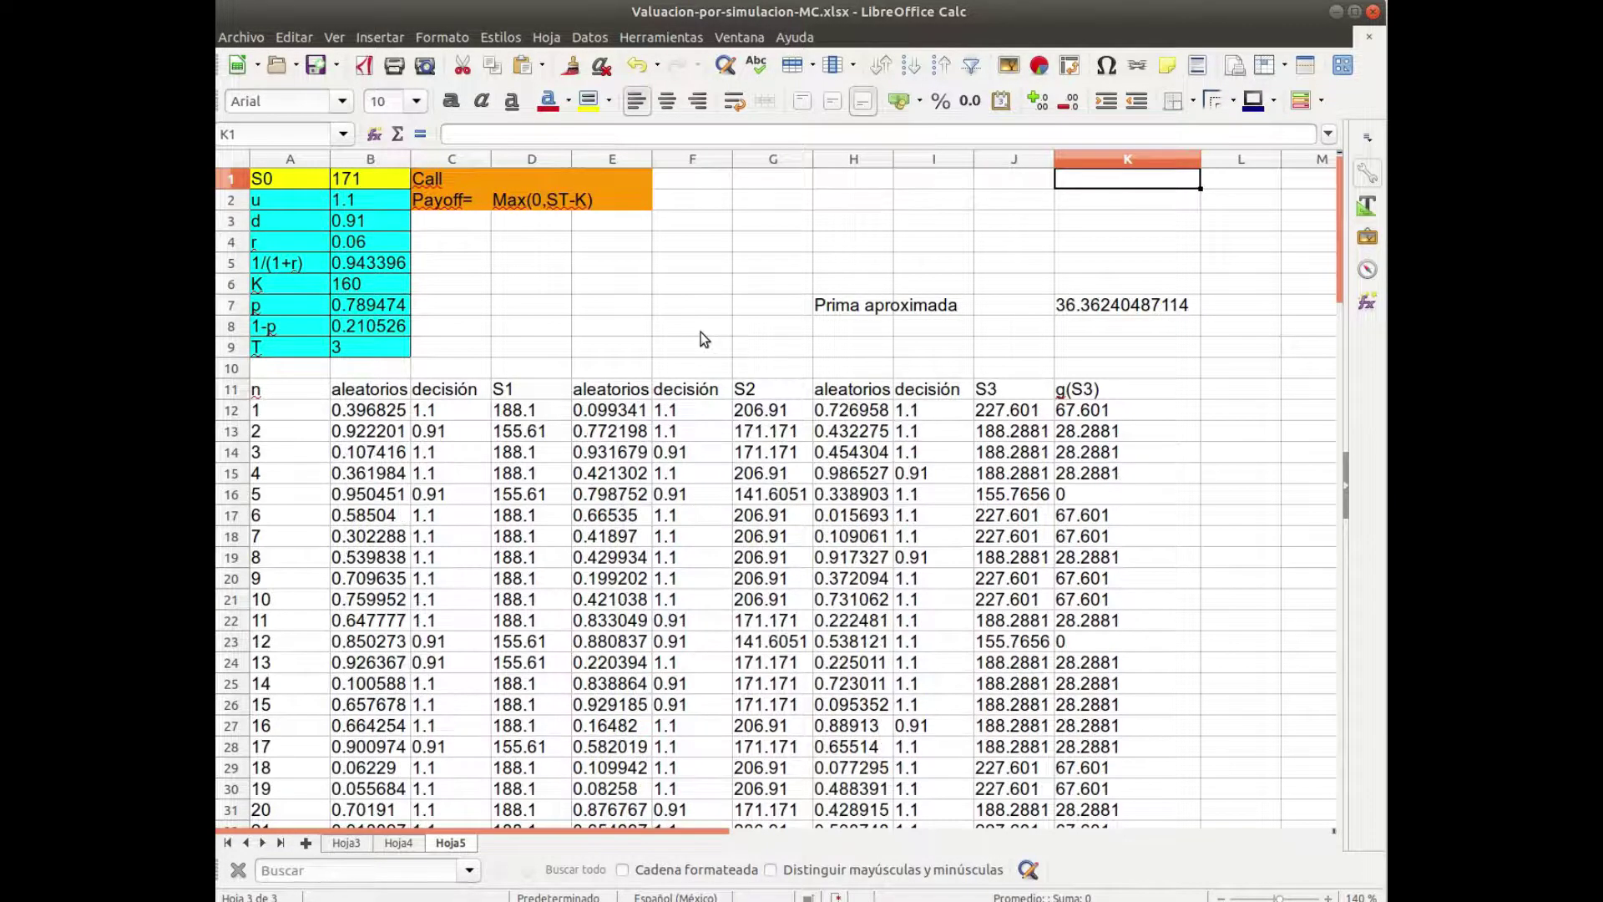
key(F9)
key(F9)
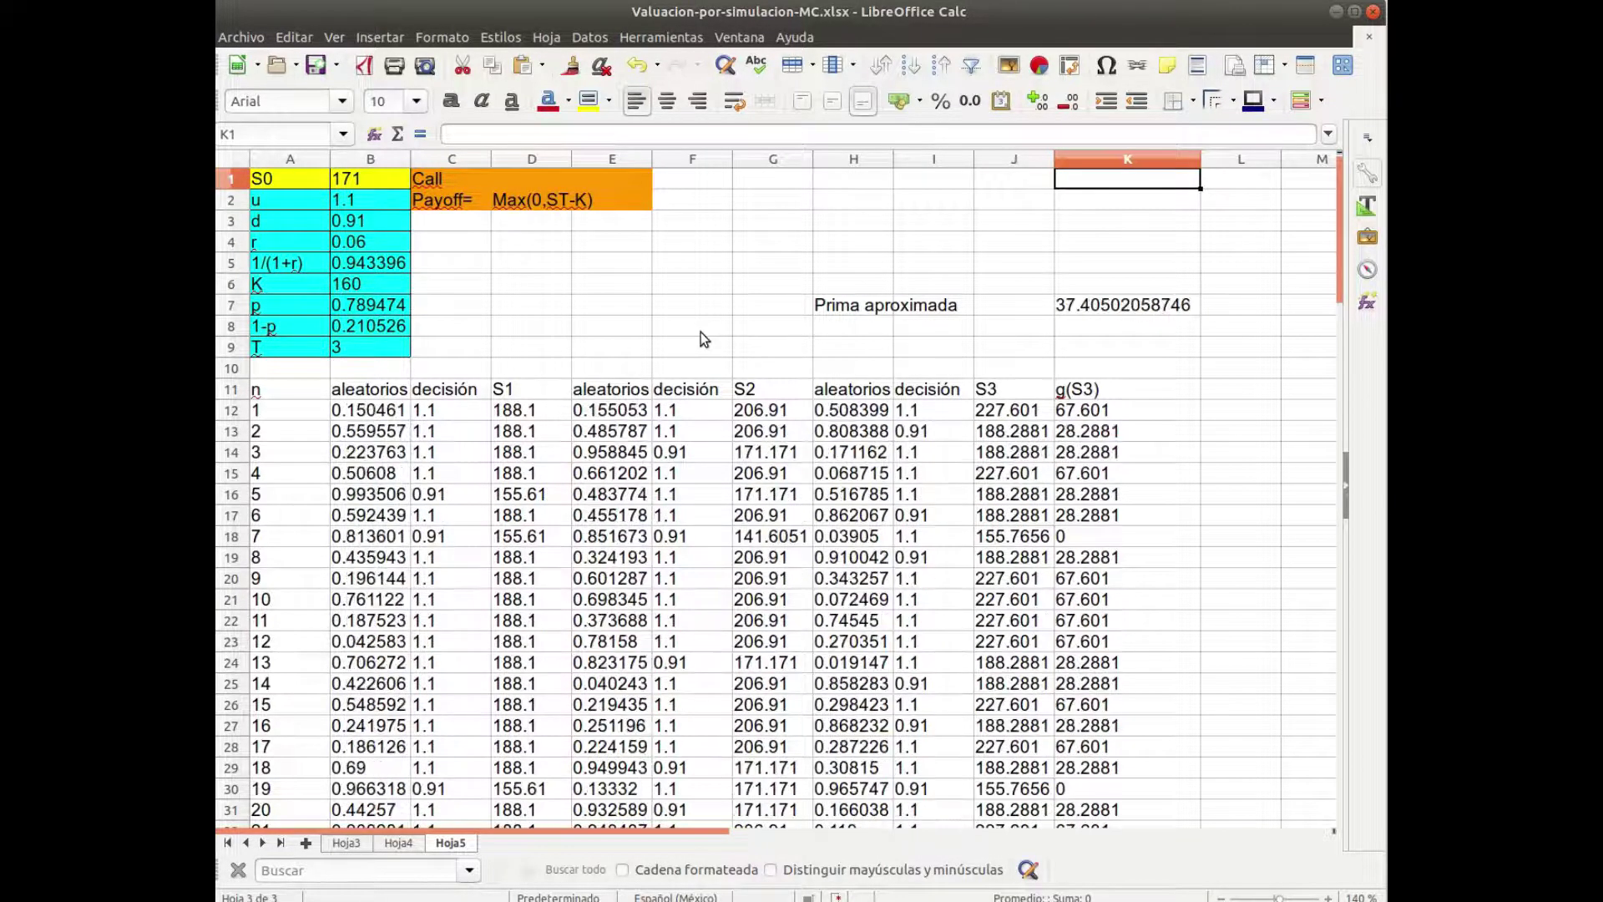
key(F9)
key(F9)
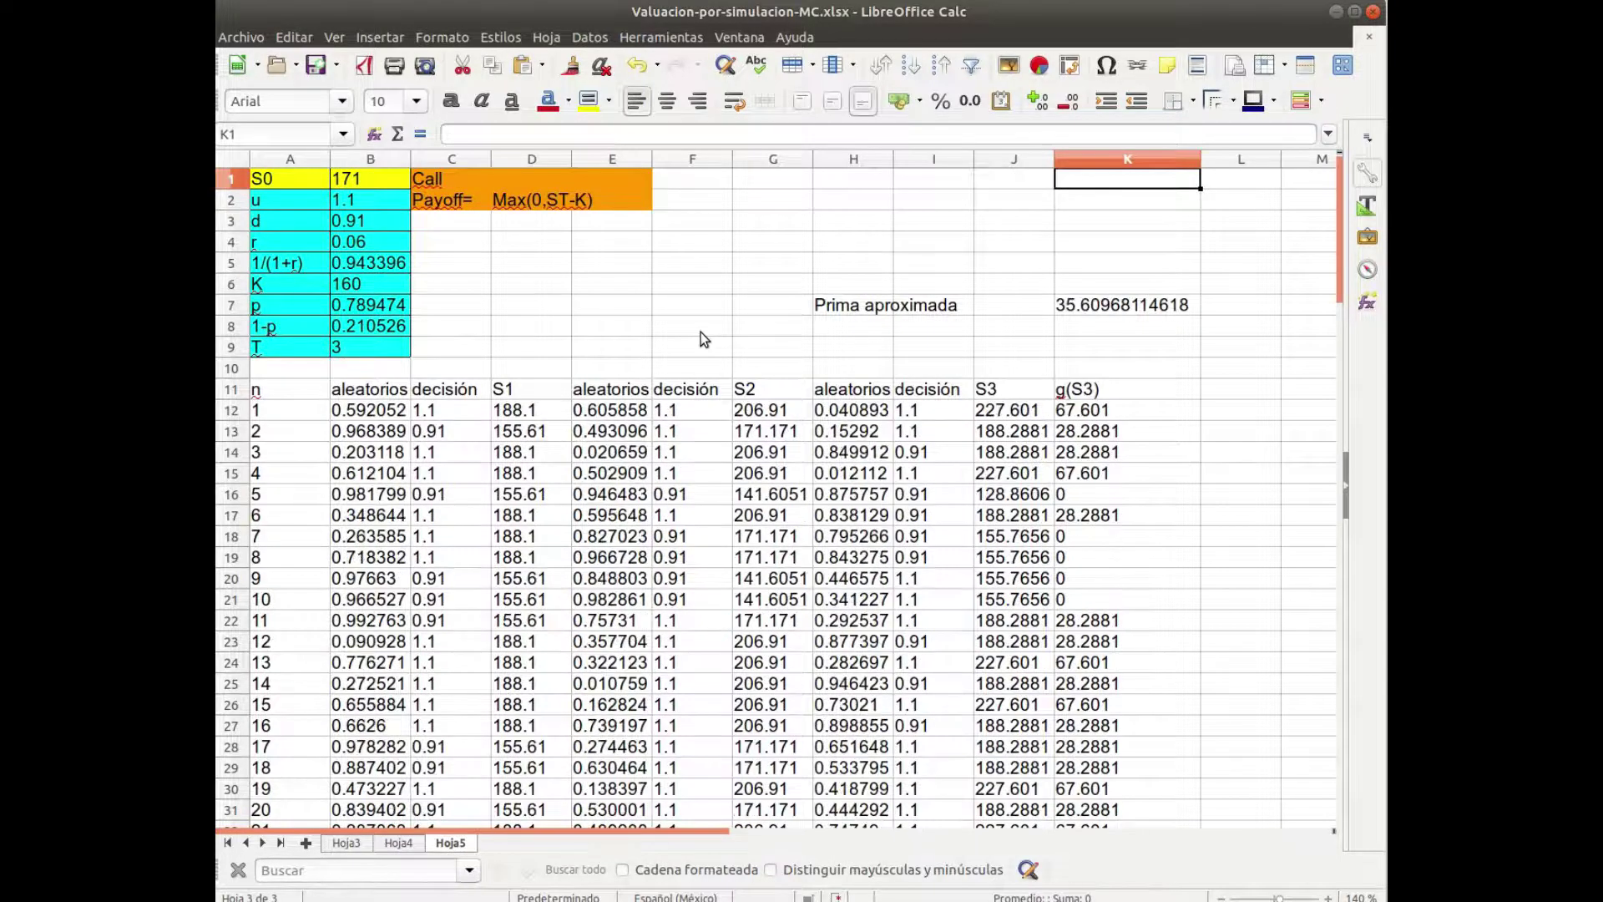
key(F9)
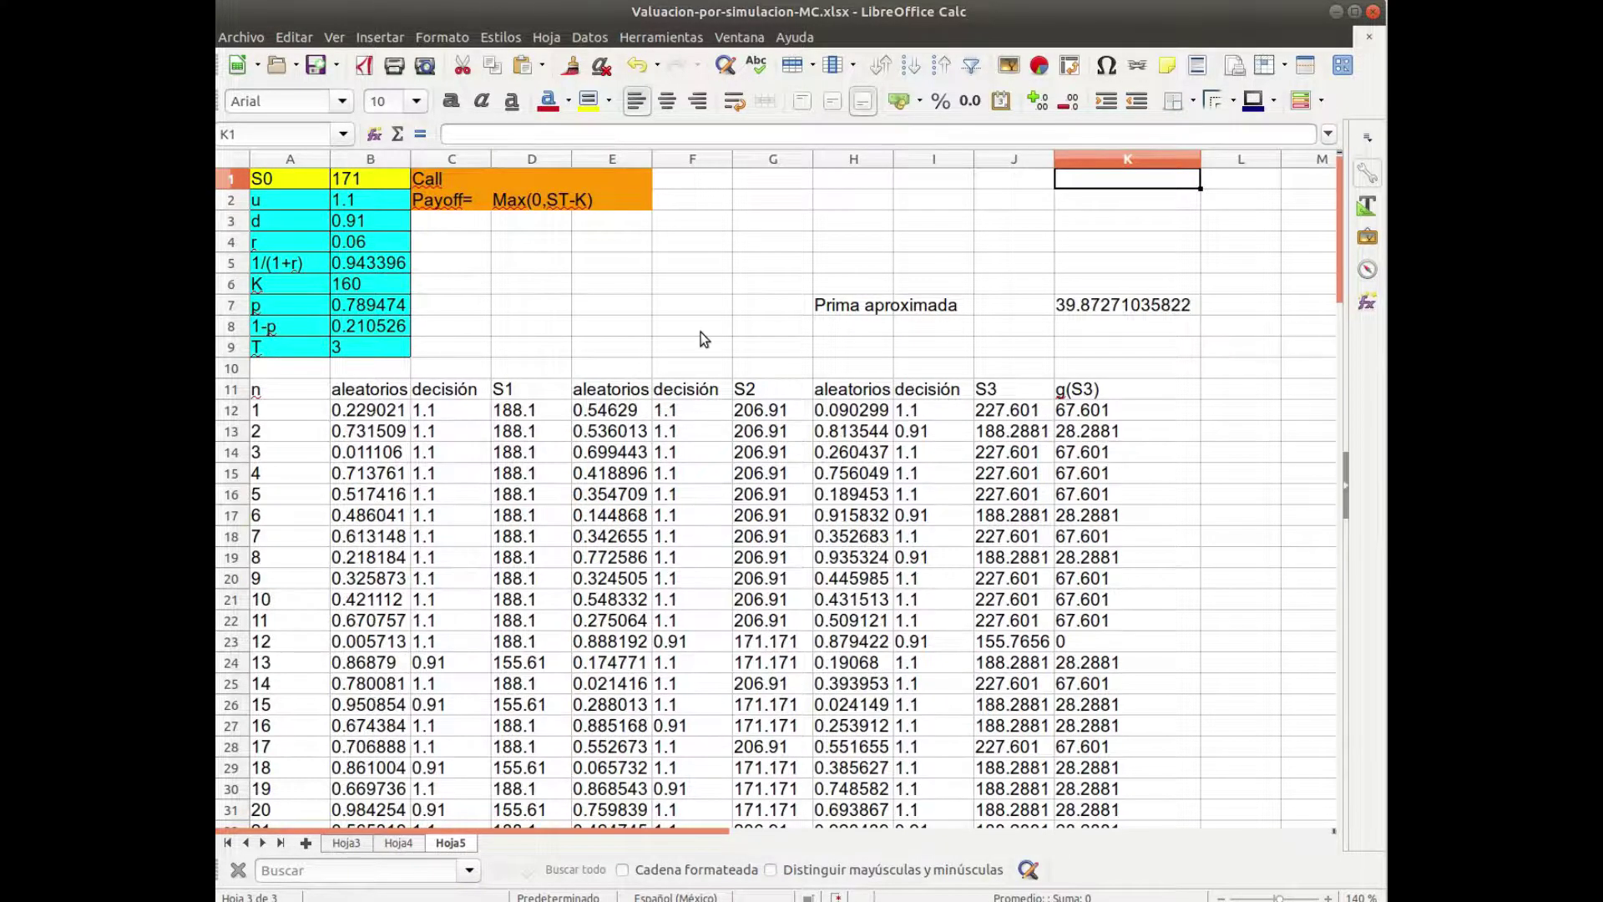
key(F9)
key(F9)
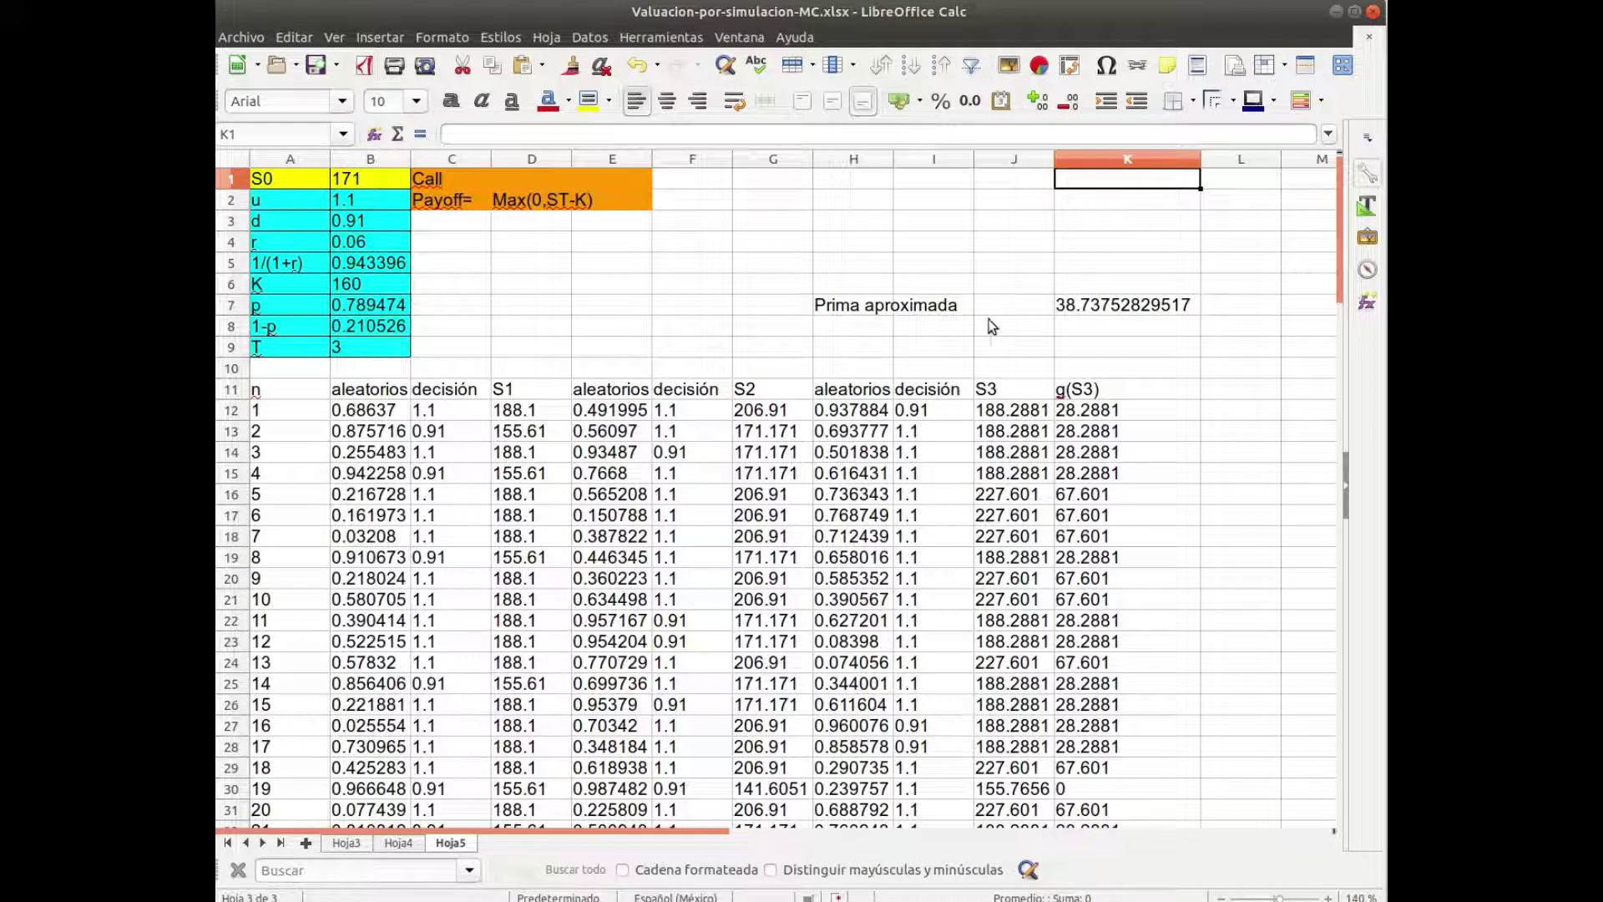
click(1112, 305)
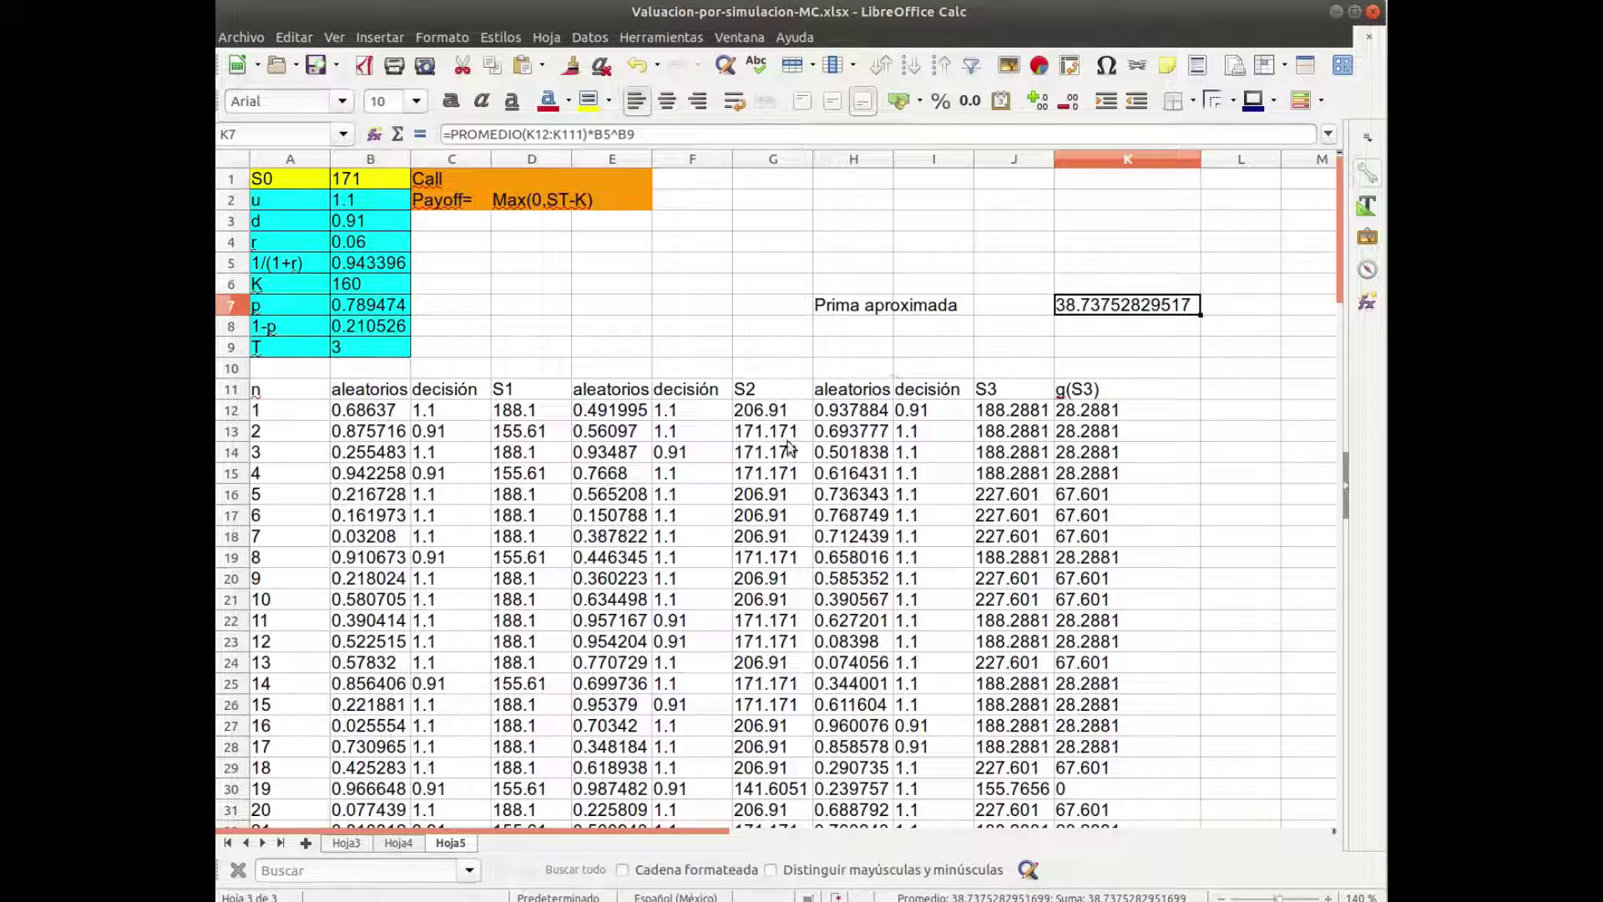
Set T in B9 to 5, updating the K7 premium to 33.5017203007.
click(369, 351)
text(5)
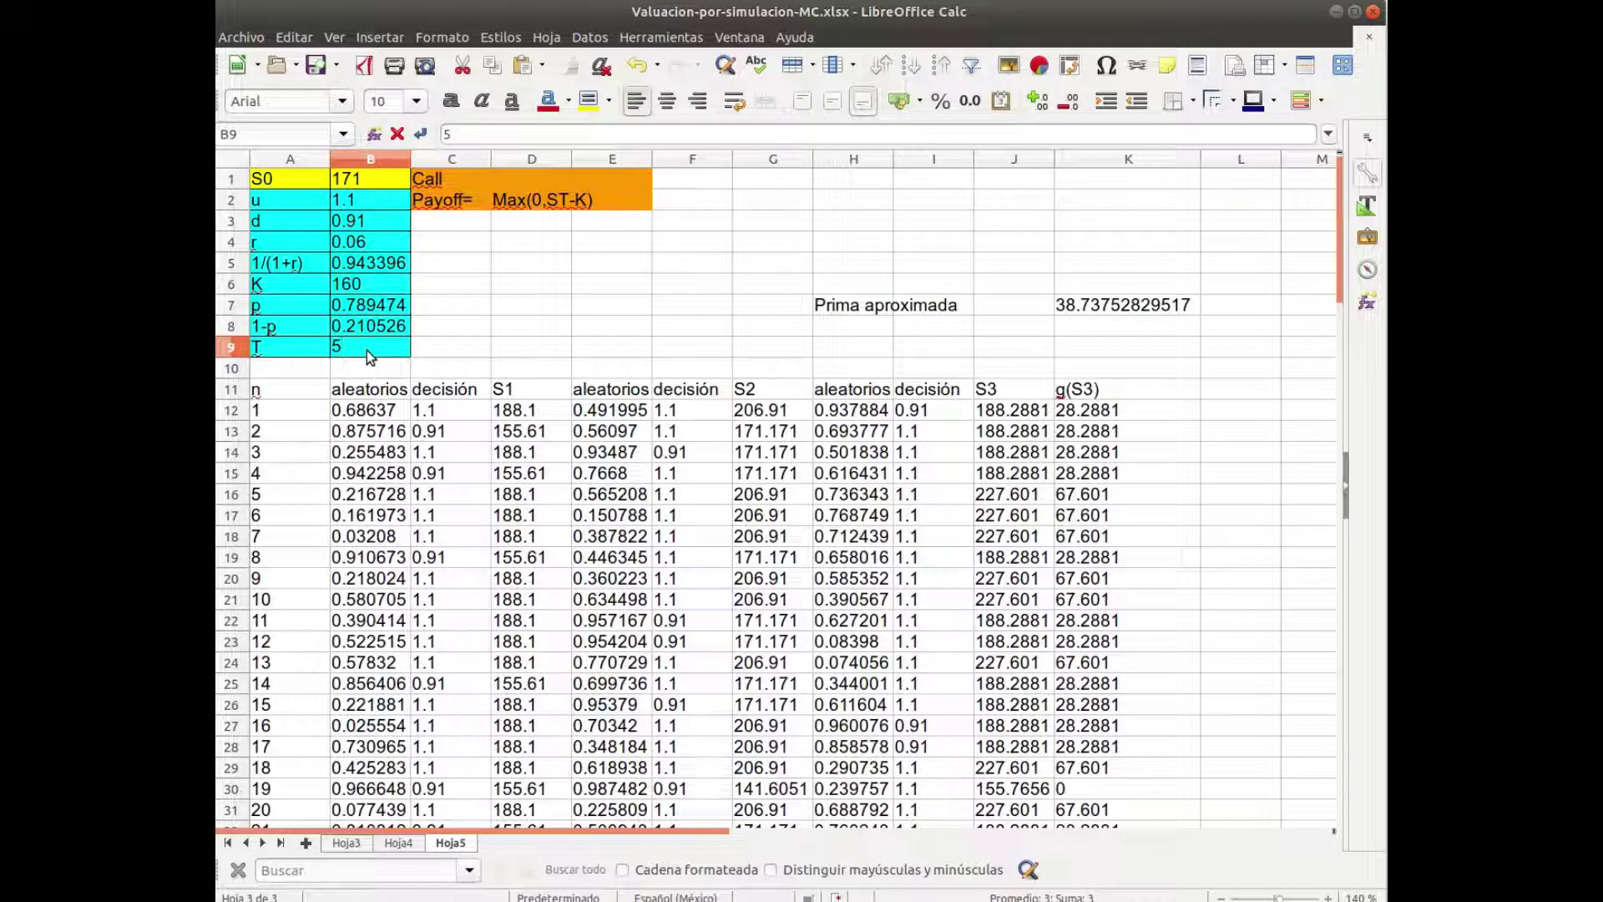
key(Return)
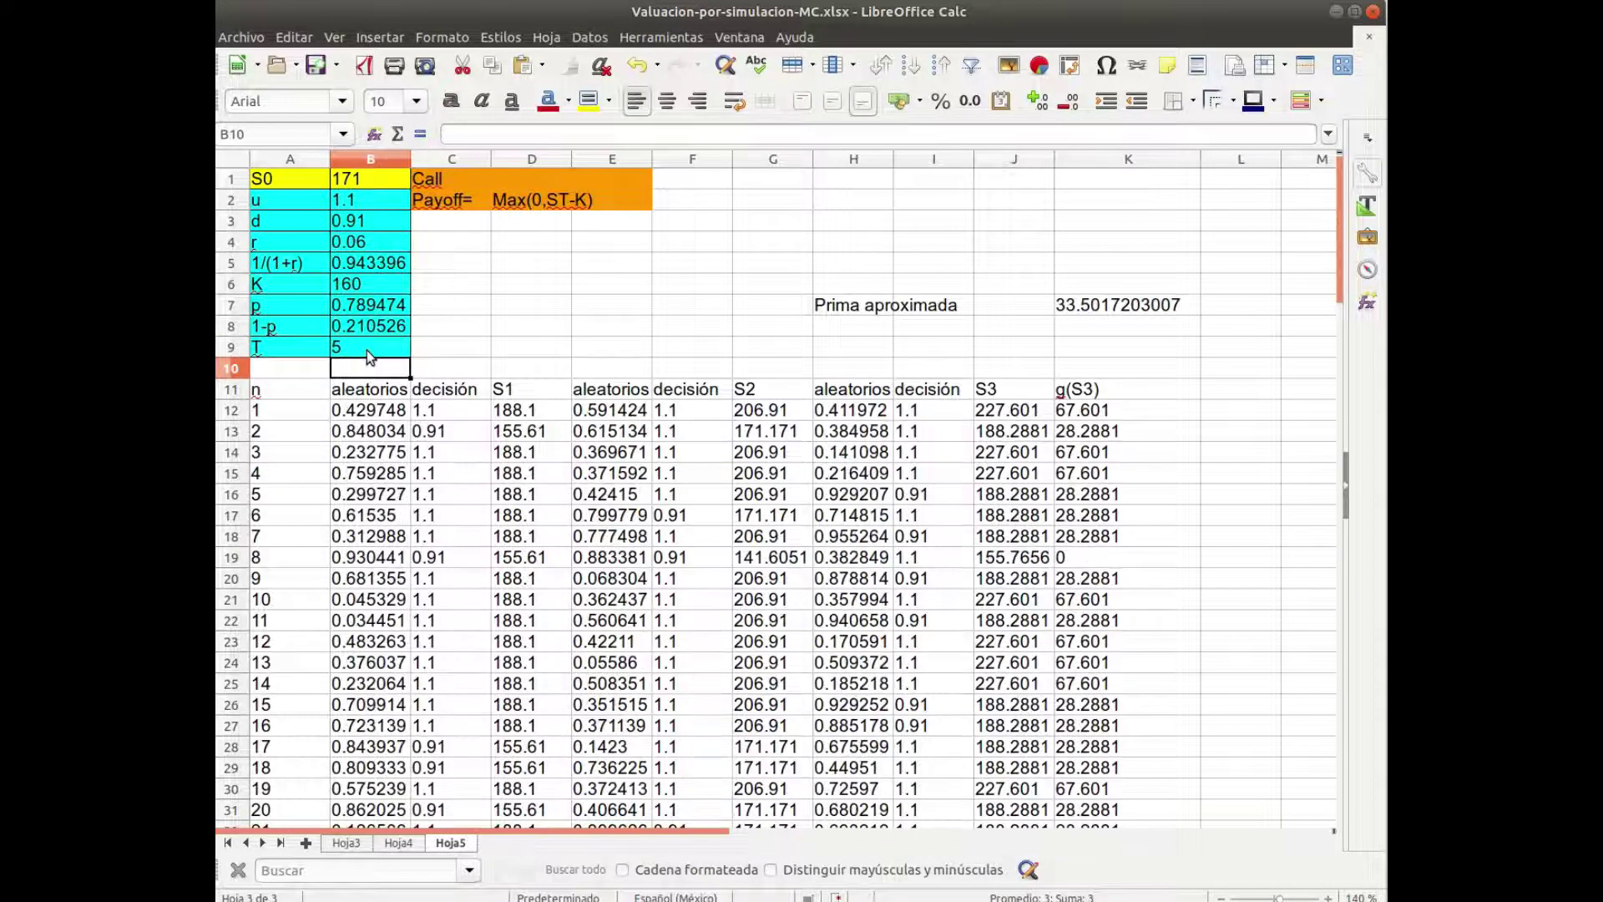
key(Right)
key(Right)
key(Right)
key(Right)
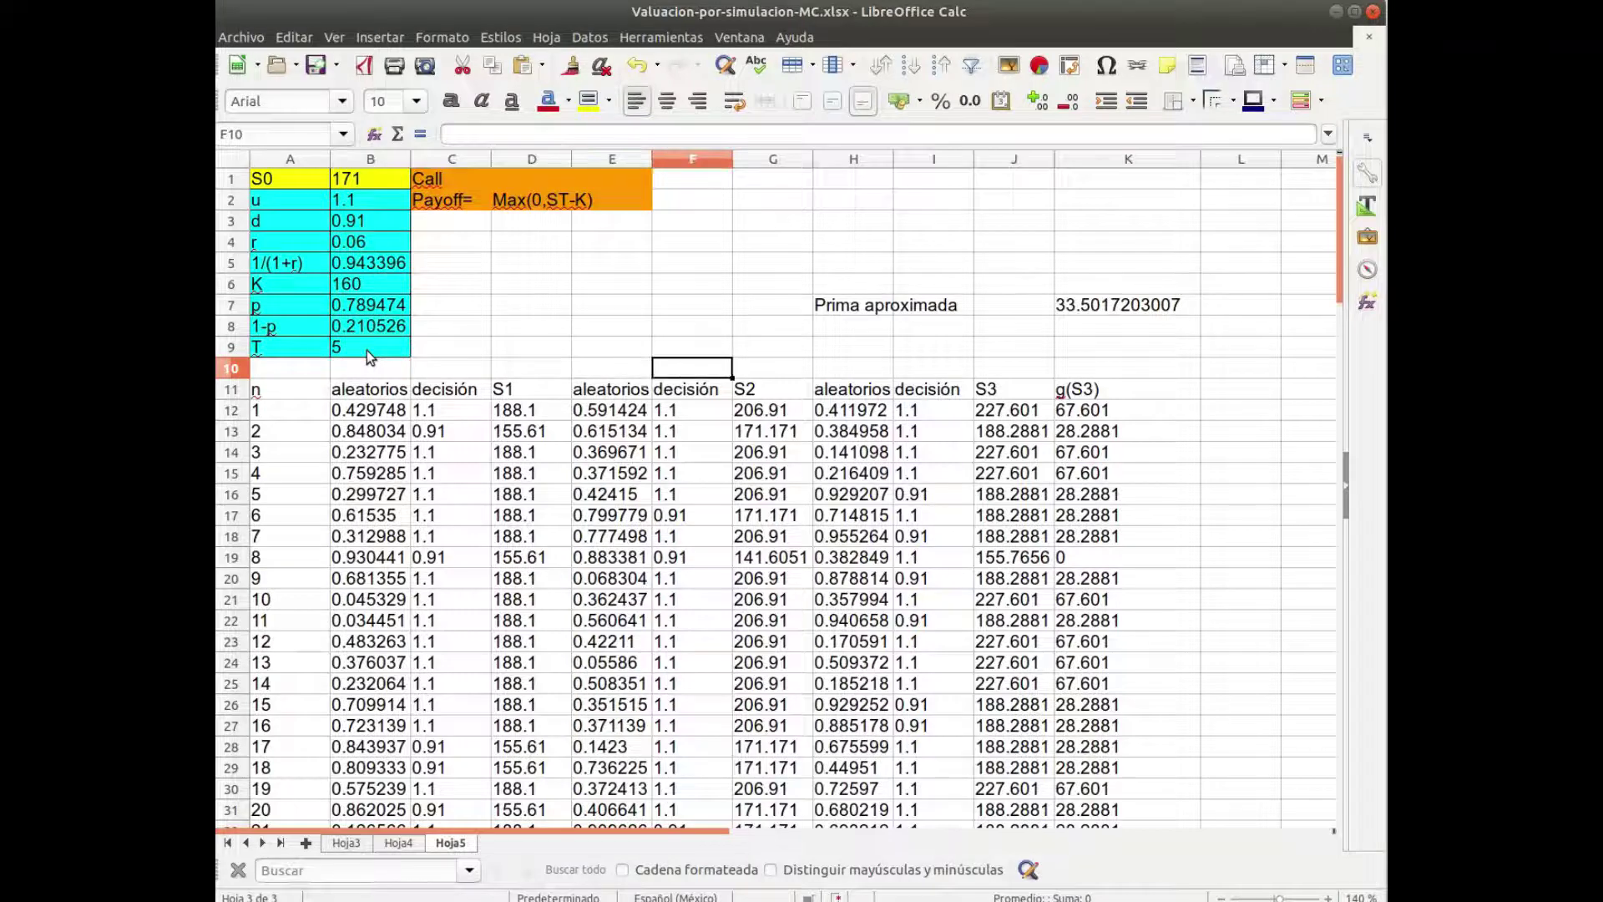
key(Right)
key(Right)
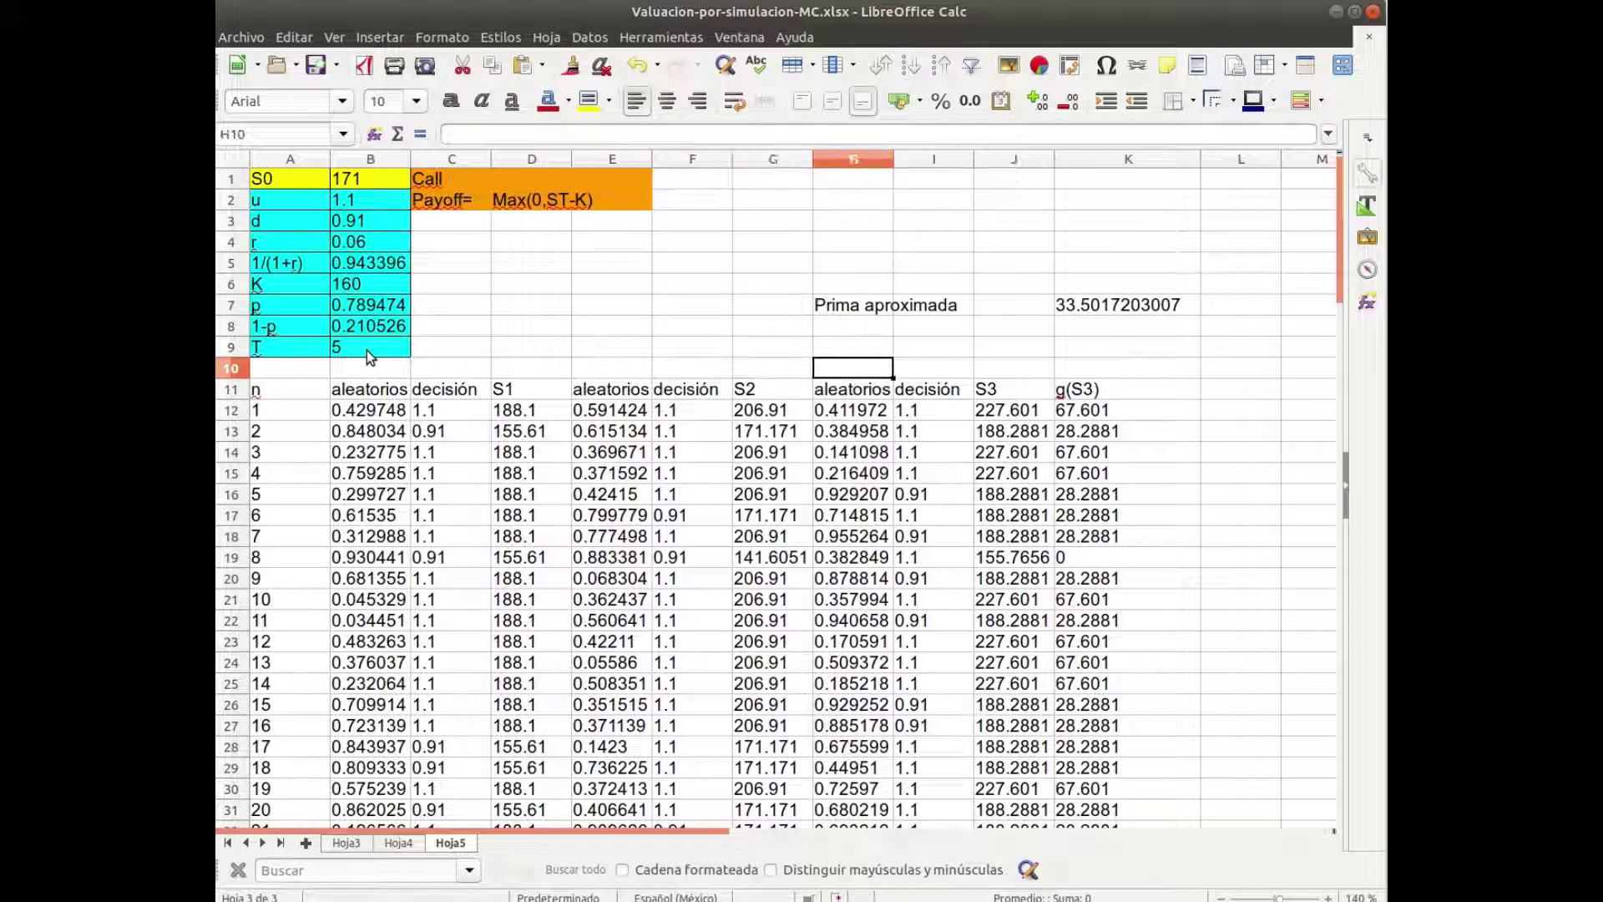
key(Right)
key(Down)
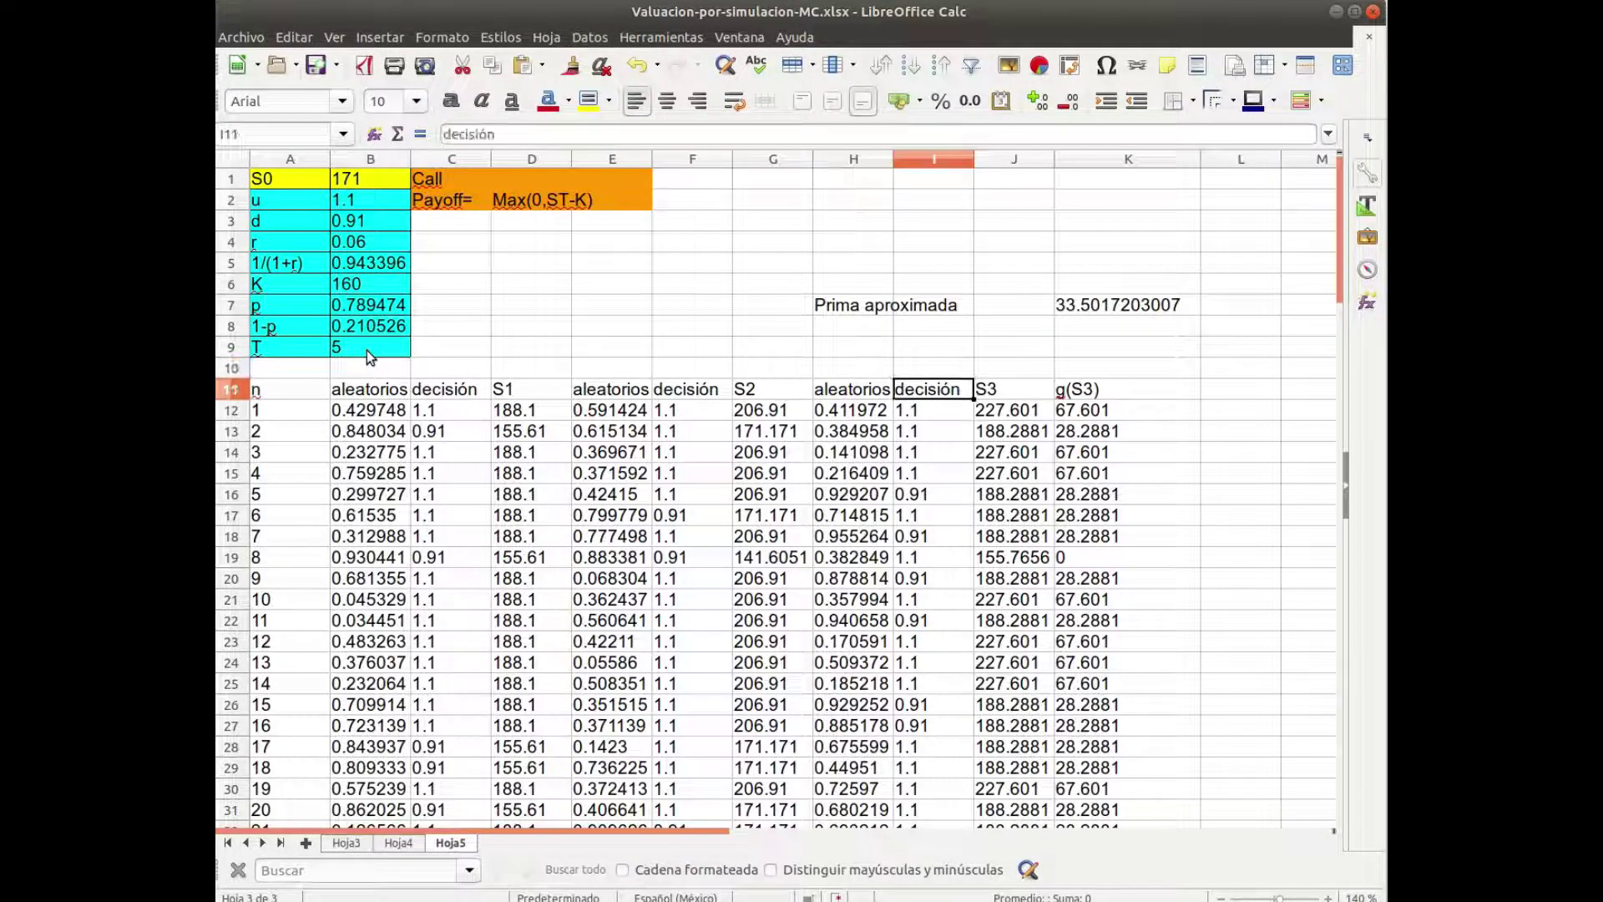
Select the decisión-through-g(S3) block F11:K12 and extend it down to row 111.
key(Left)
key(Left)
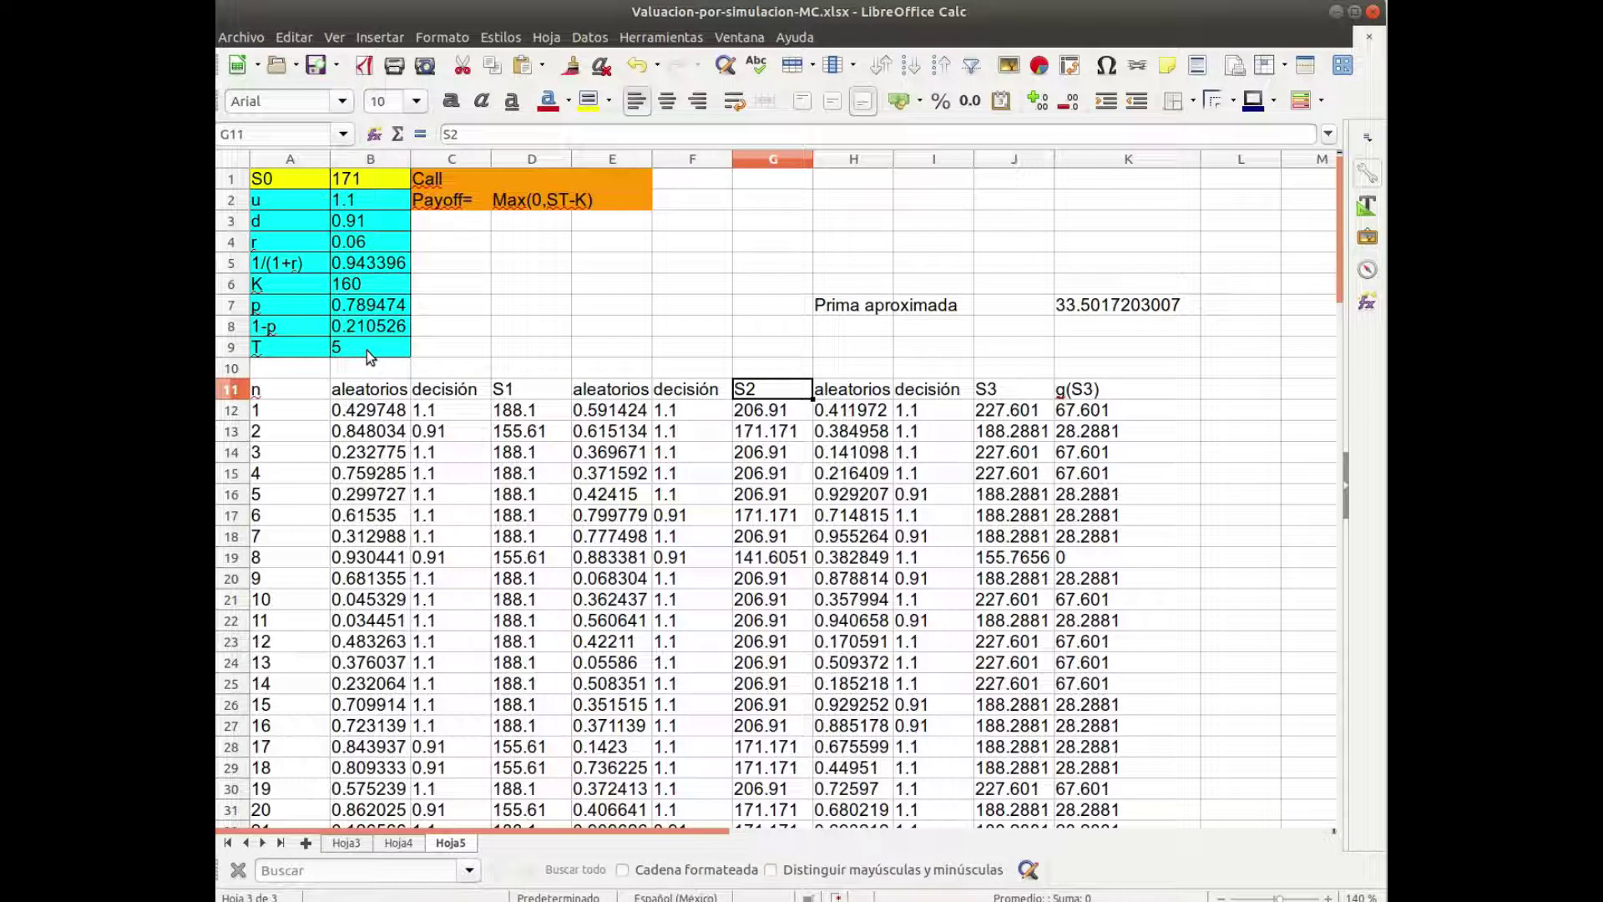
key(shift+Down)
key(shift+Down)
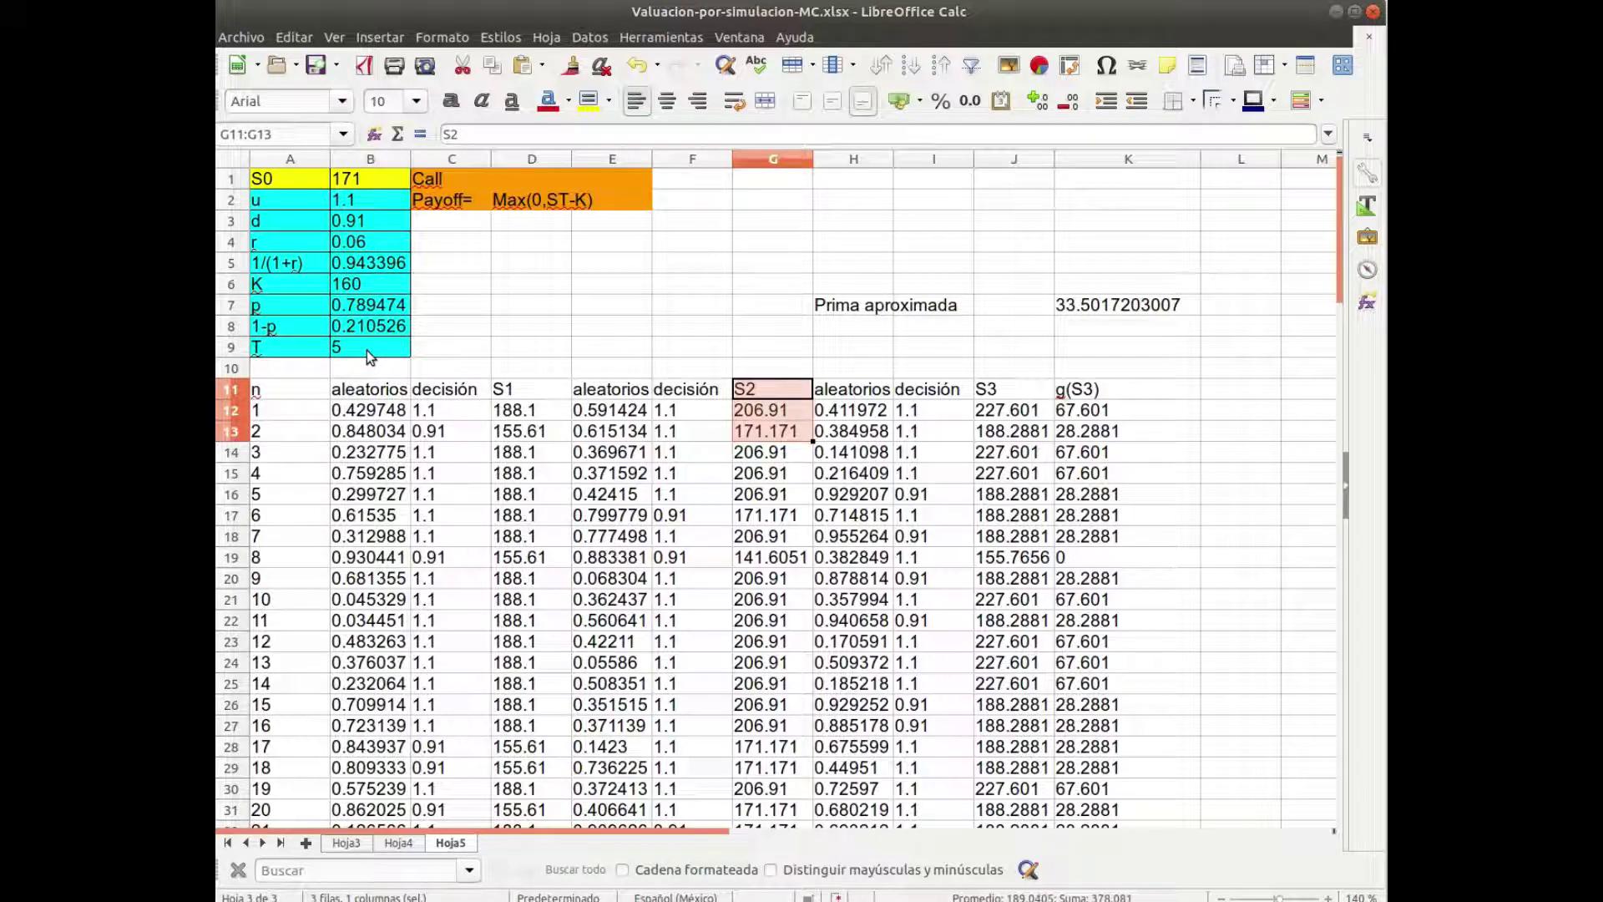
key(Left)
key(shift+Down)
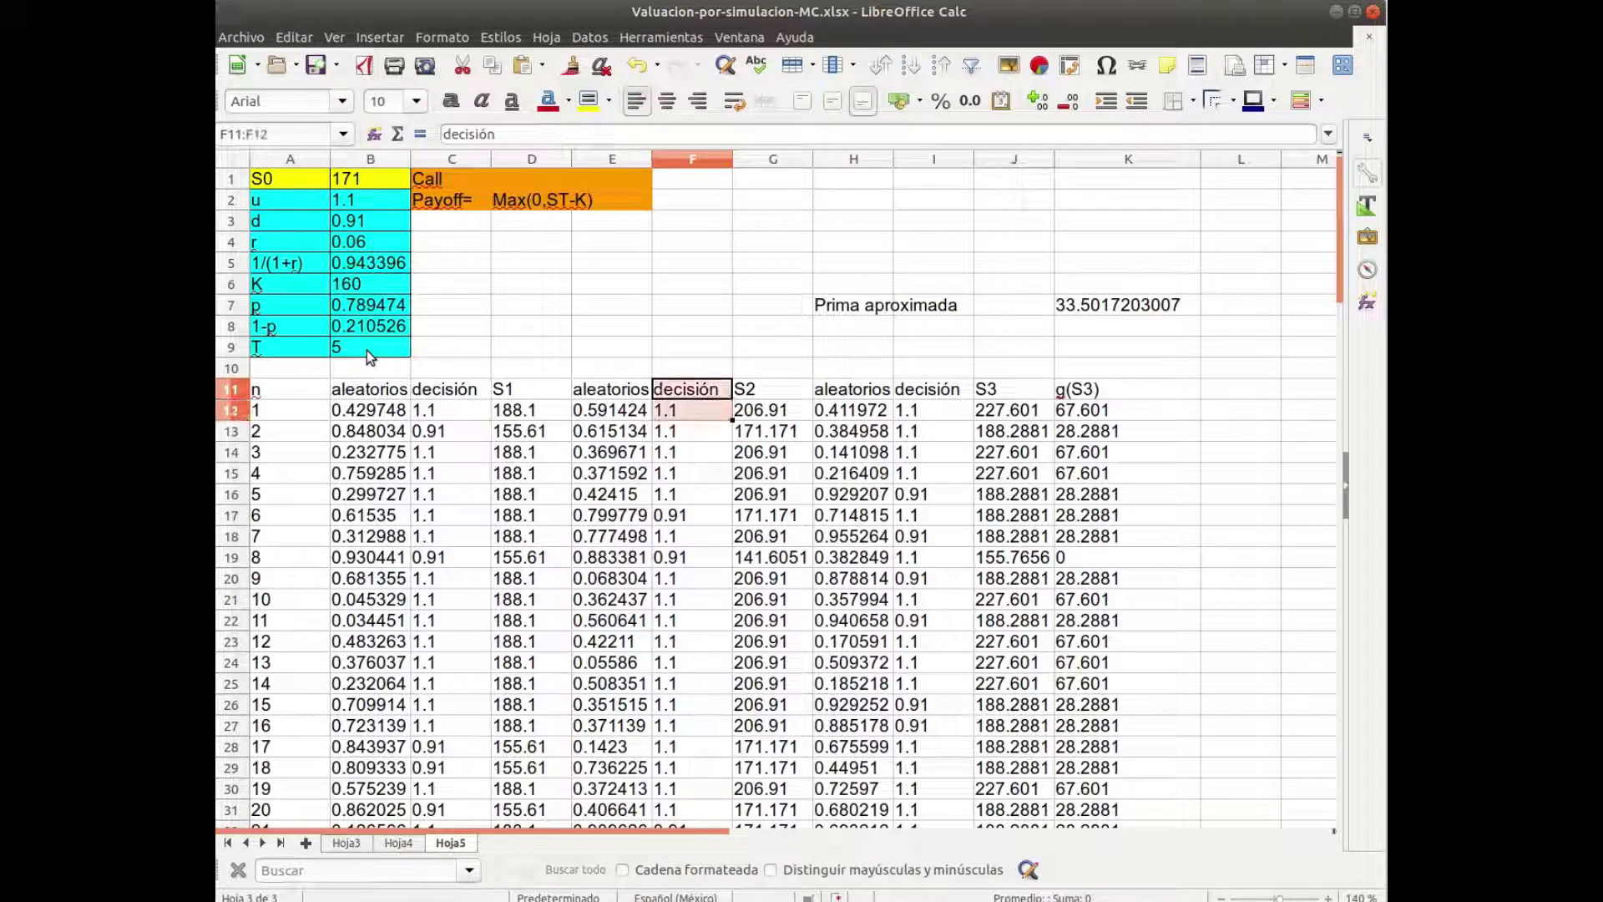
key(shift+Right)
key(shift+Right)
key(shift+Right)
key(shift+Right)
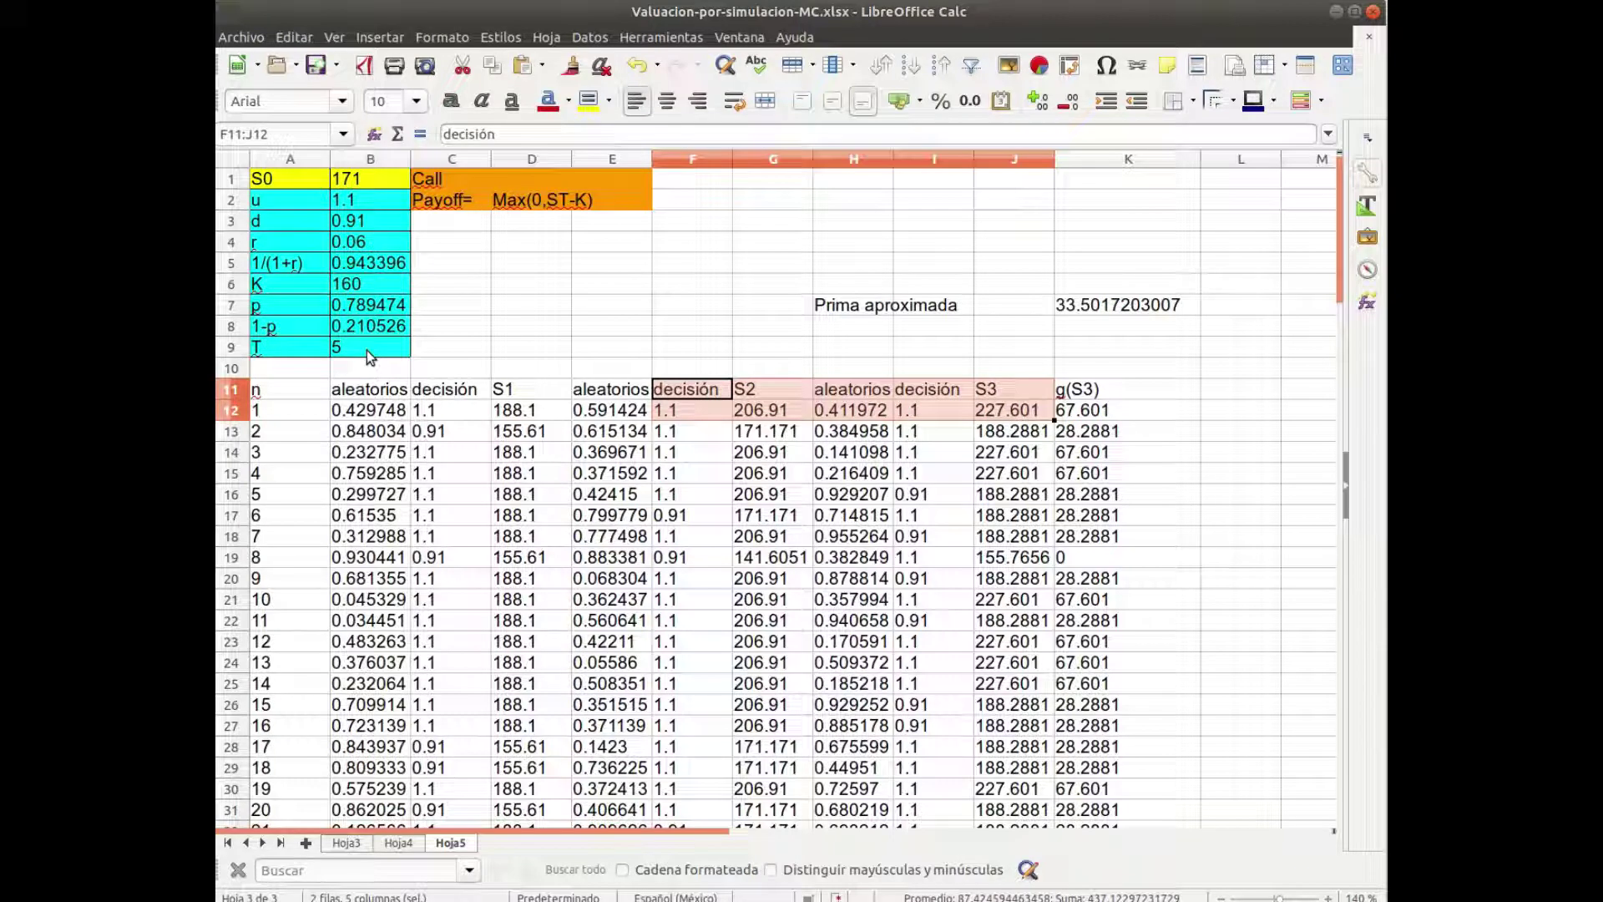
key(shift+Right)
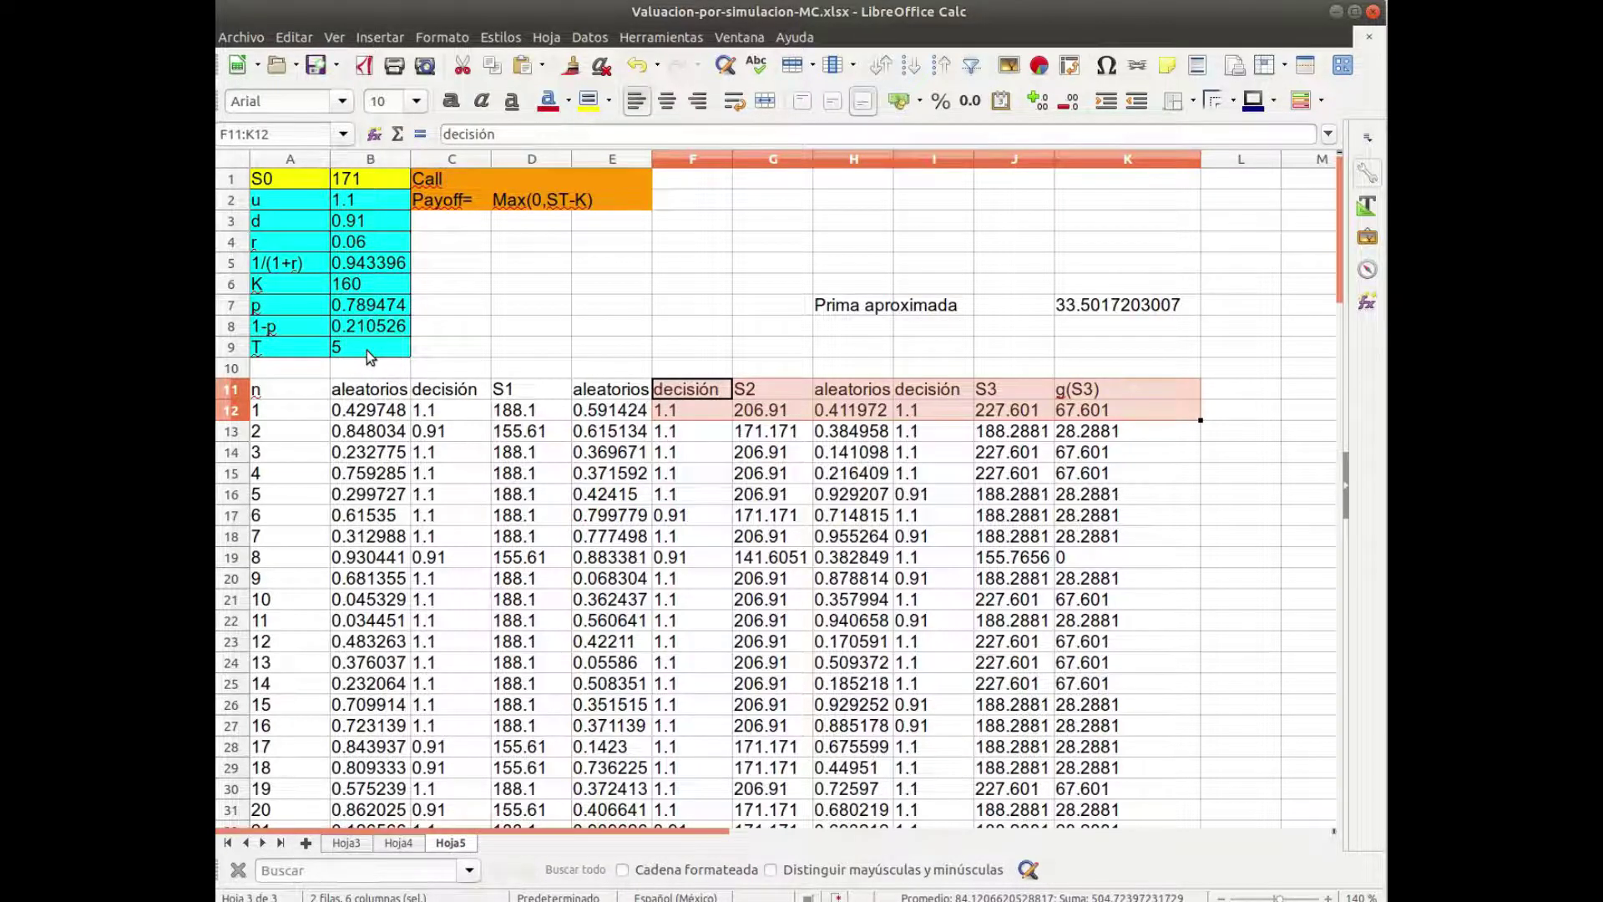
key(ctrl+shift+Down)
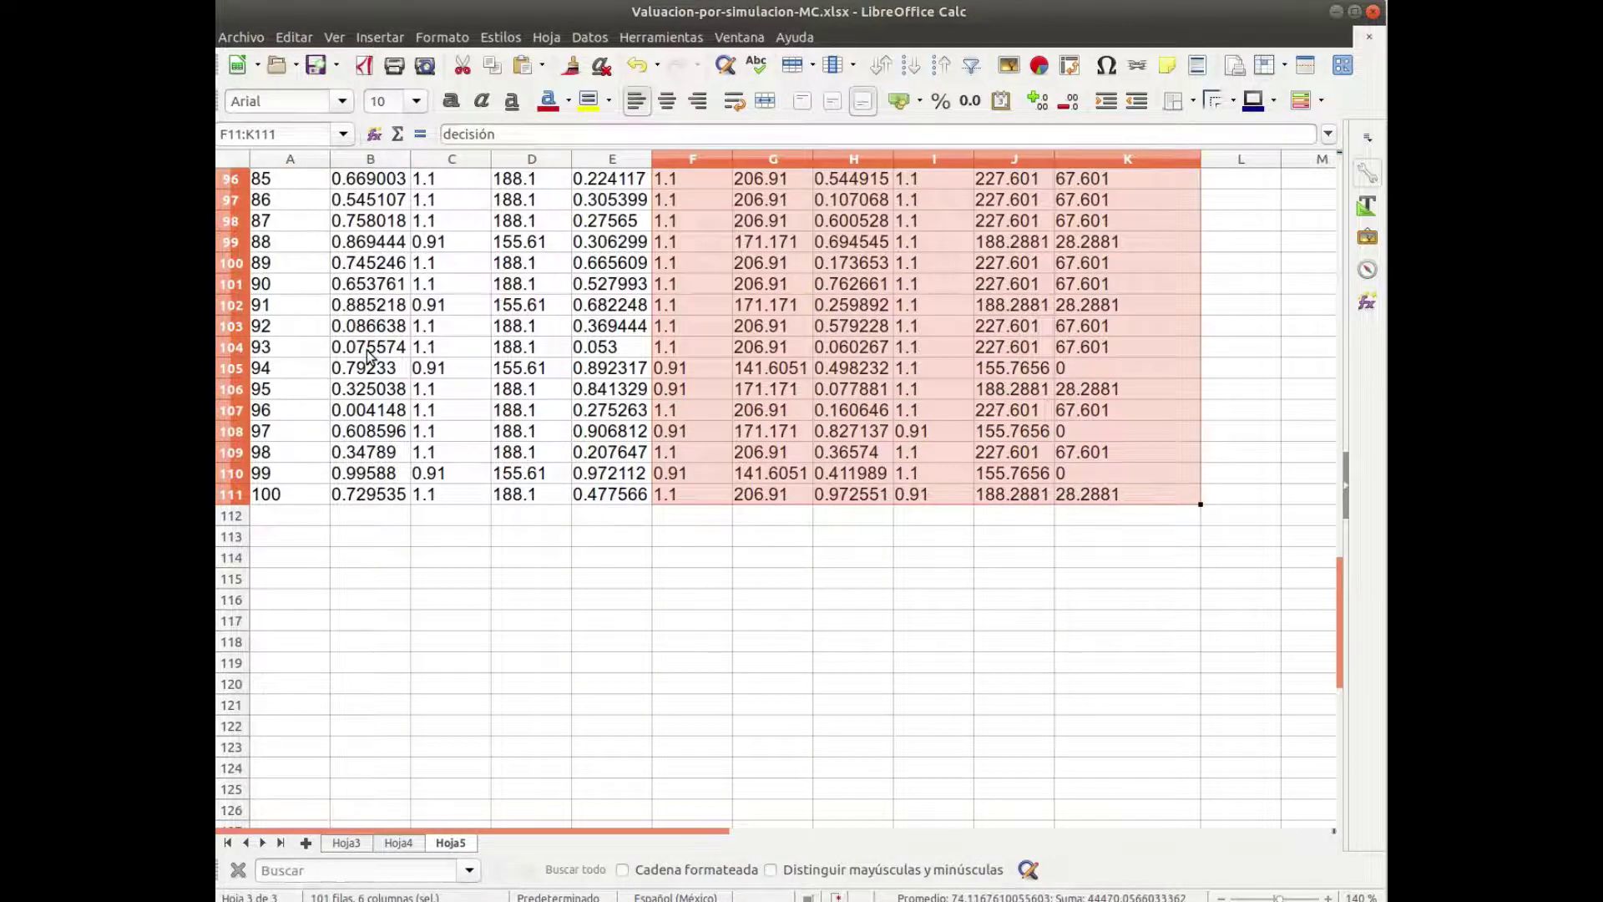
Copy the F11:K111 step block and paste it starting at I11.
key(ctrl+c)
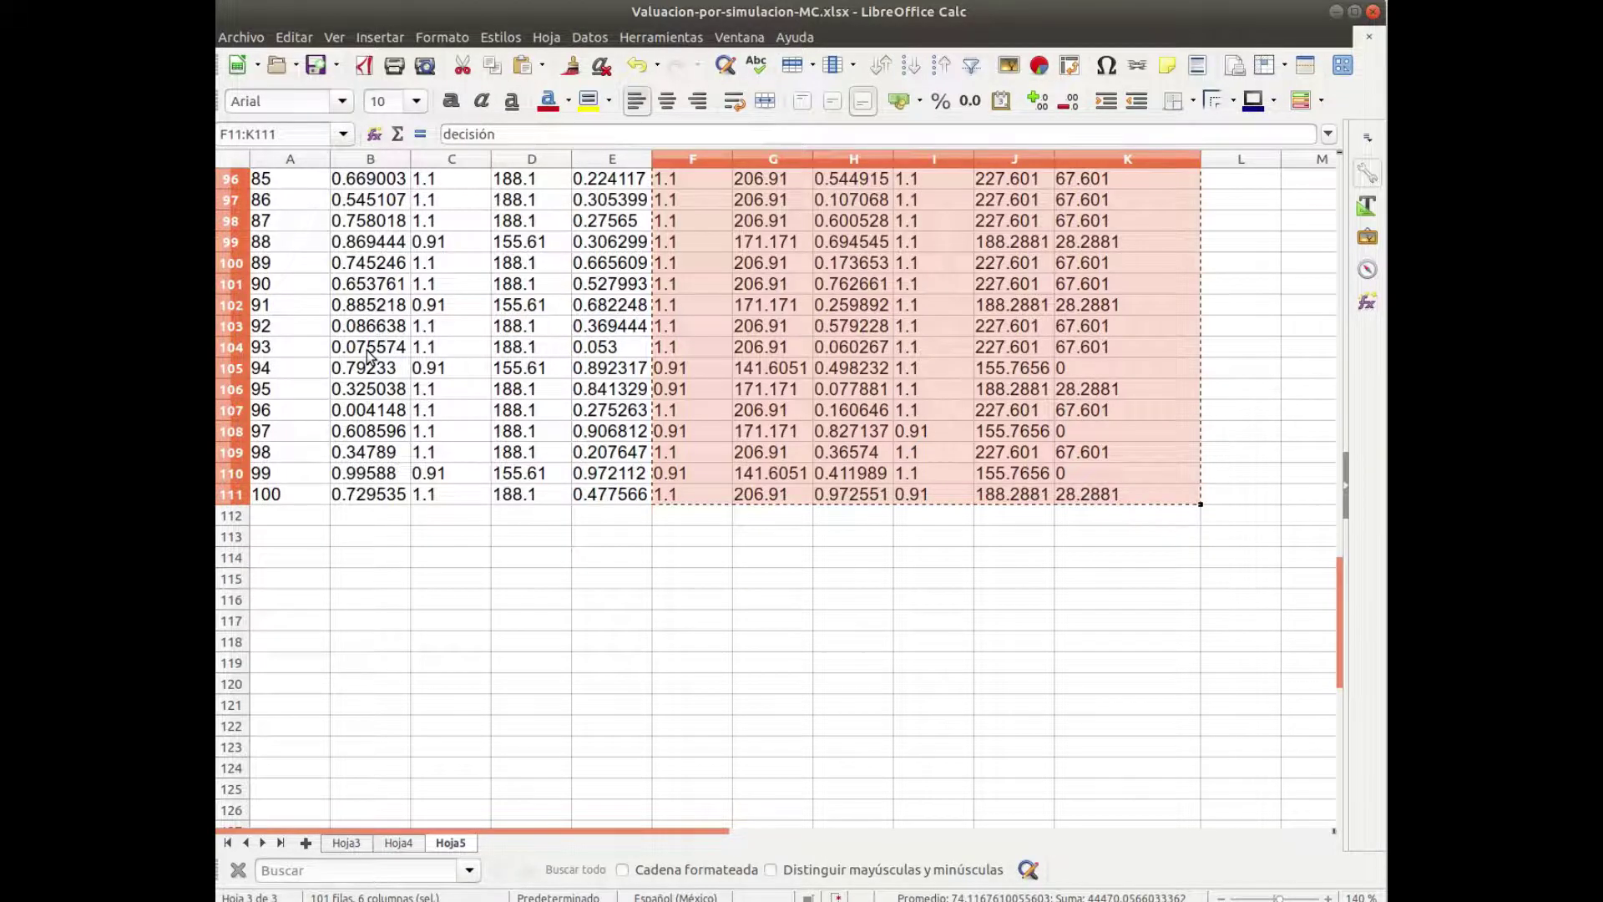
key(ctrl+Up)
key(Up)
key(Down)
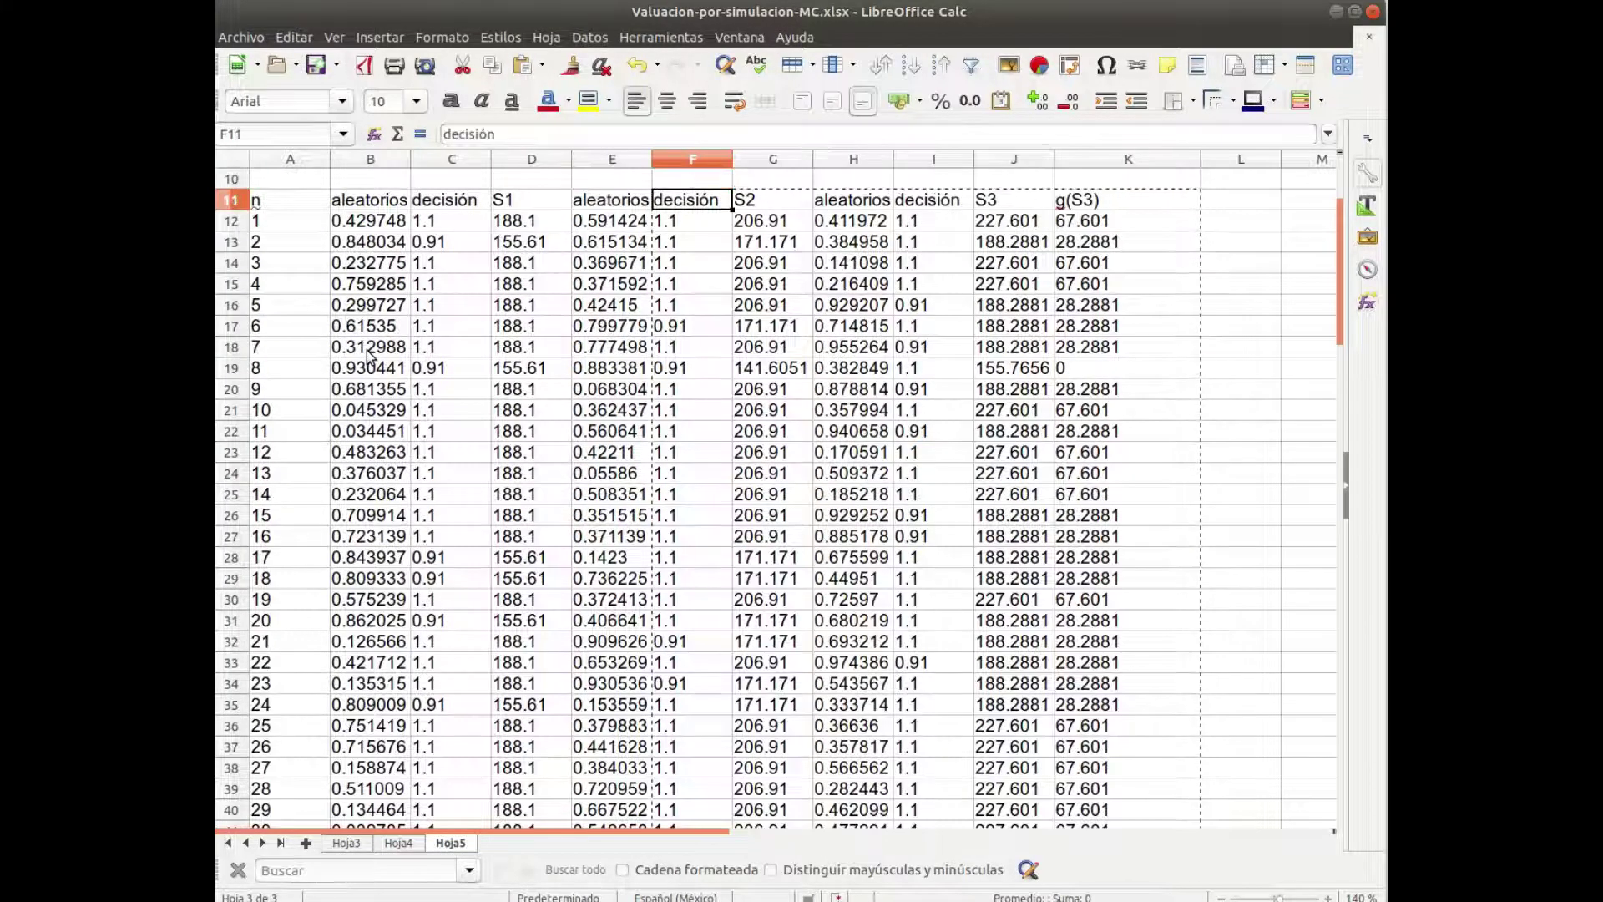
key(Right)
key(Right)
key(Right)
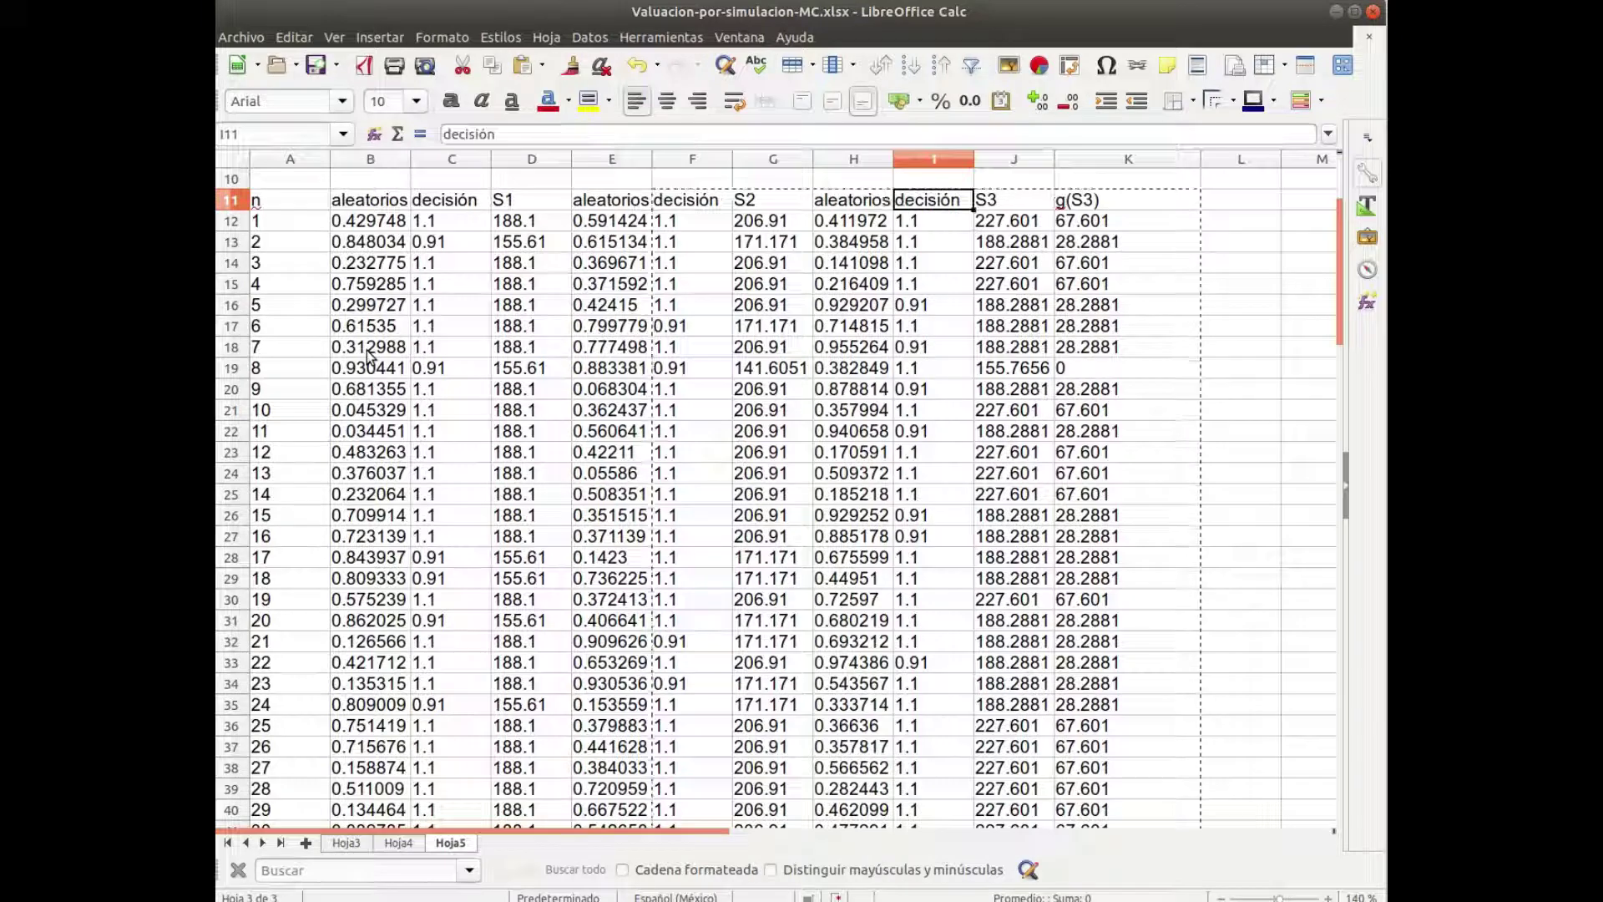
key(ctrl+v)
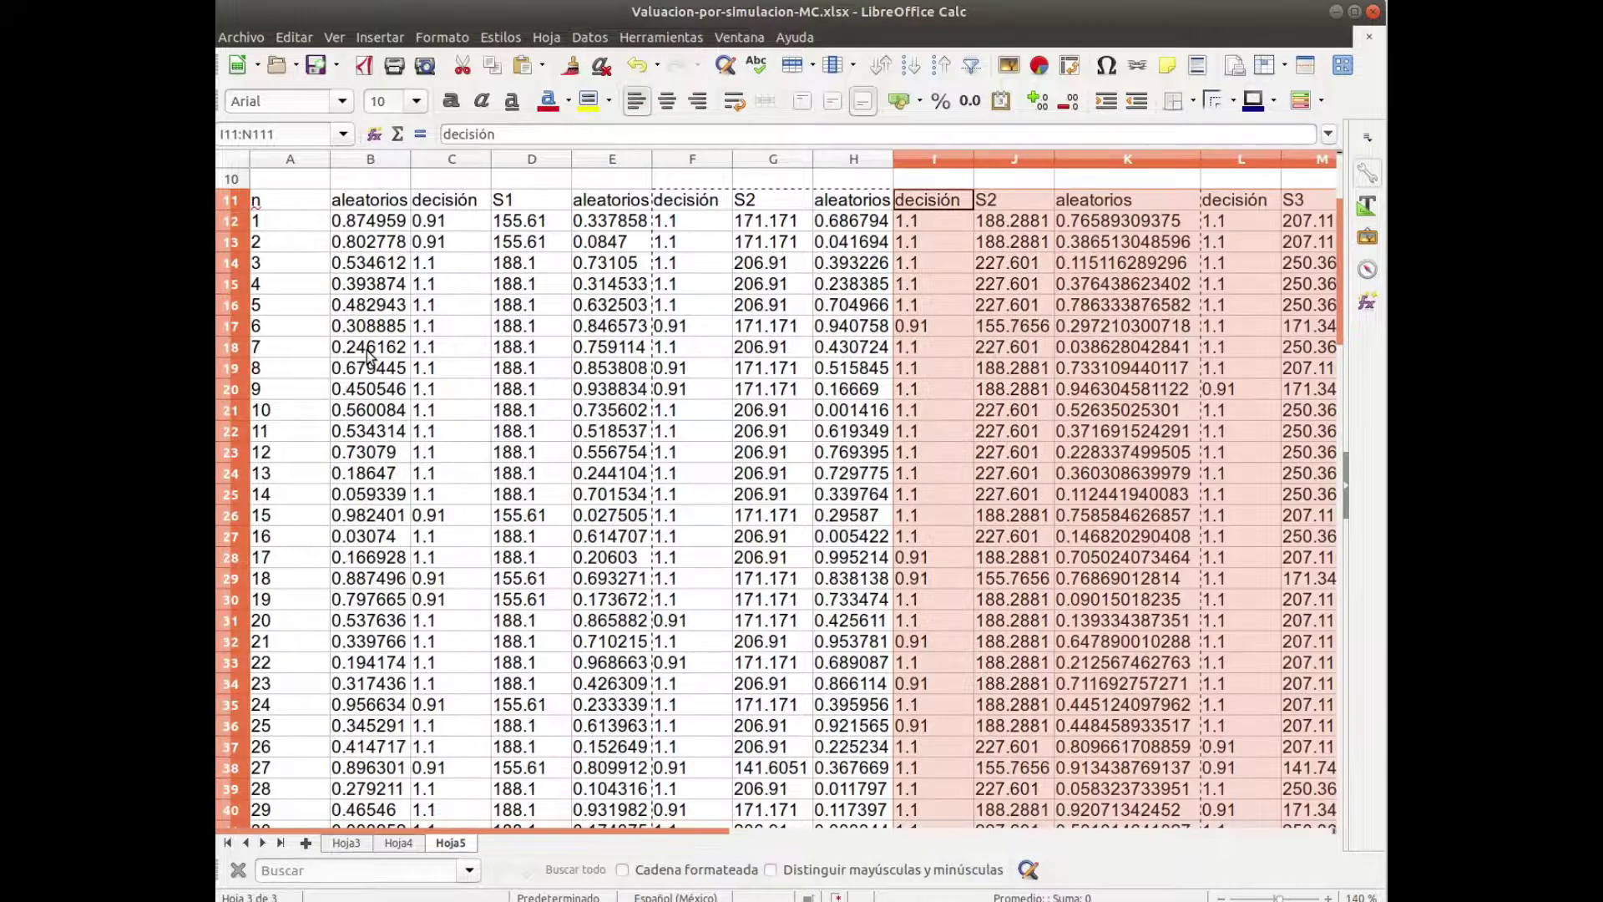
Paste the copied step block again starting at L11.
key(Right)
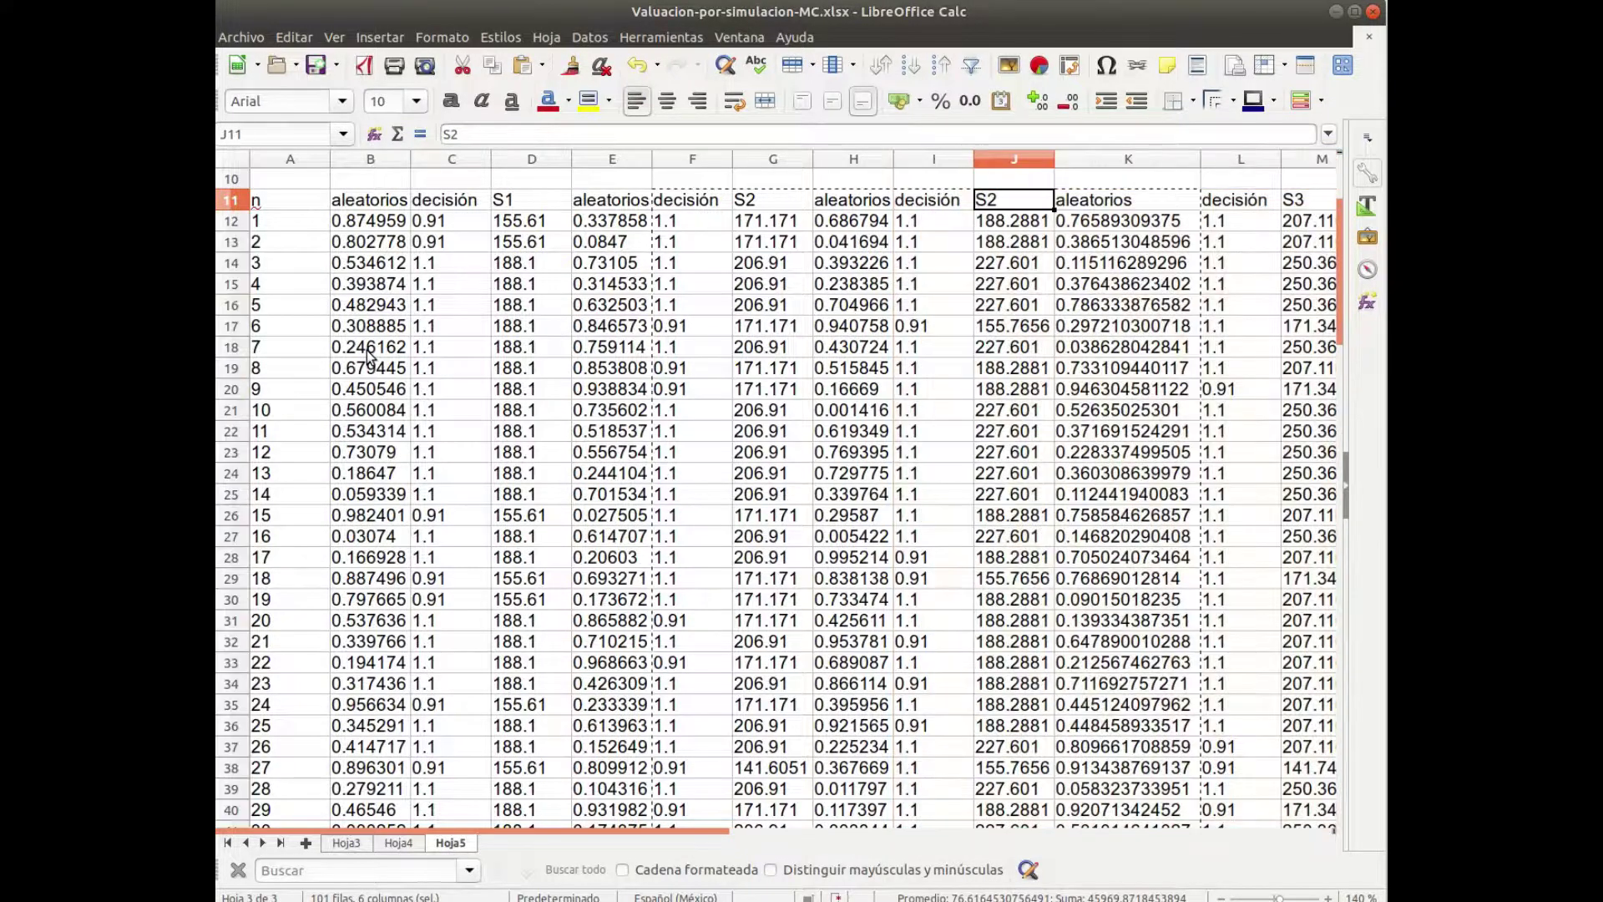
key(Right)
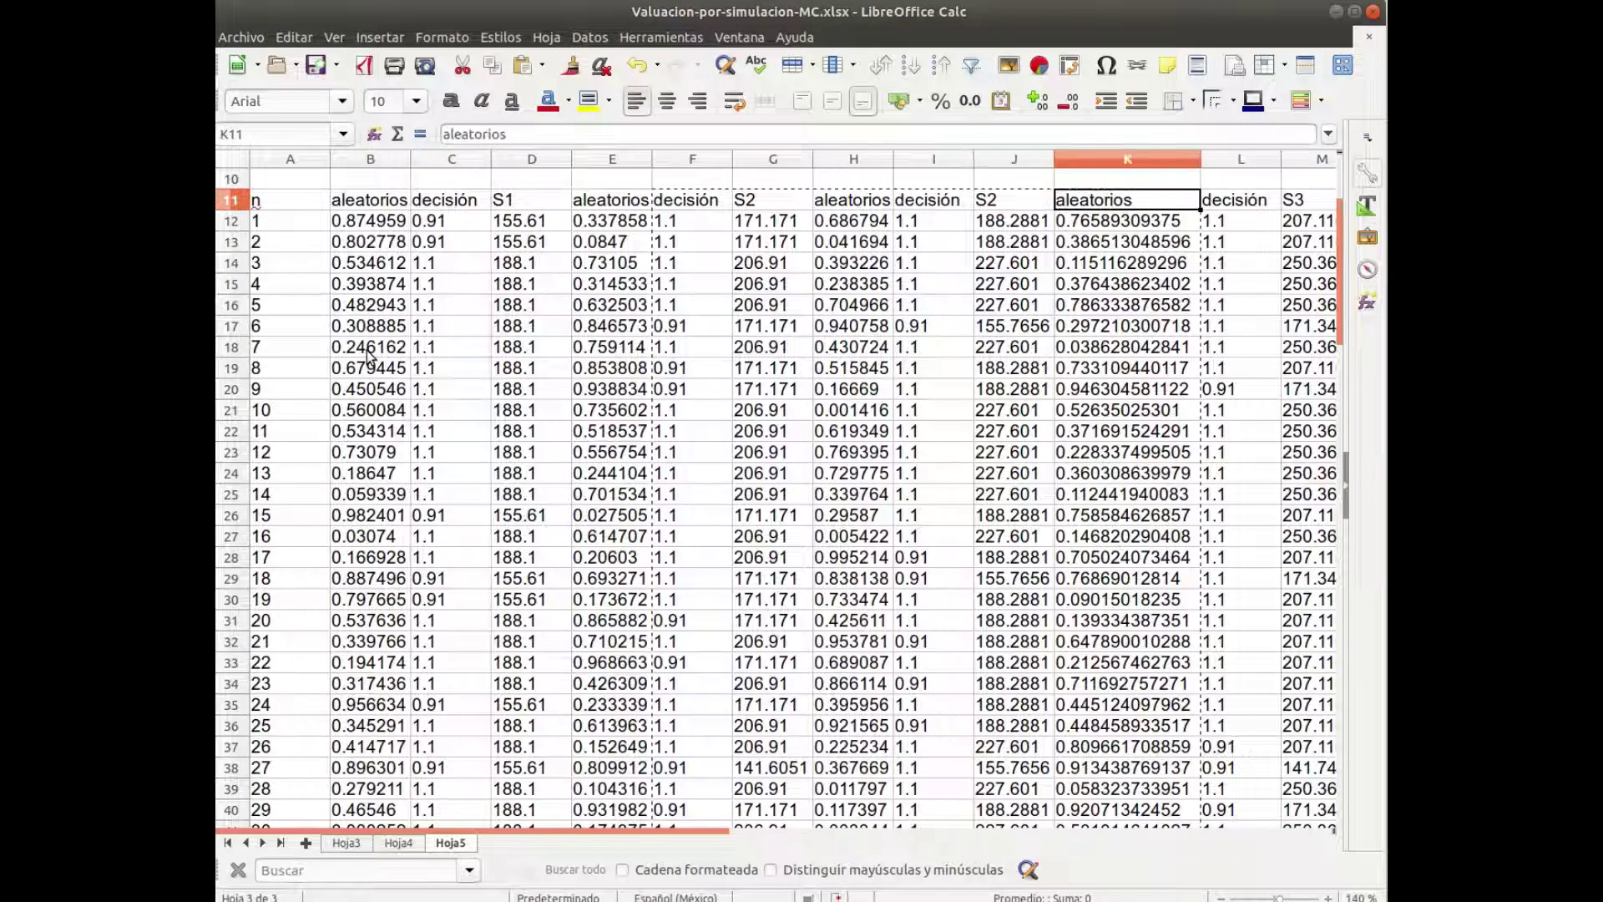
key(Right)
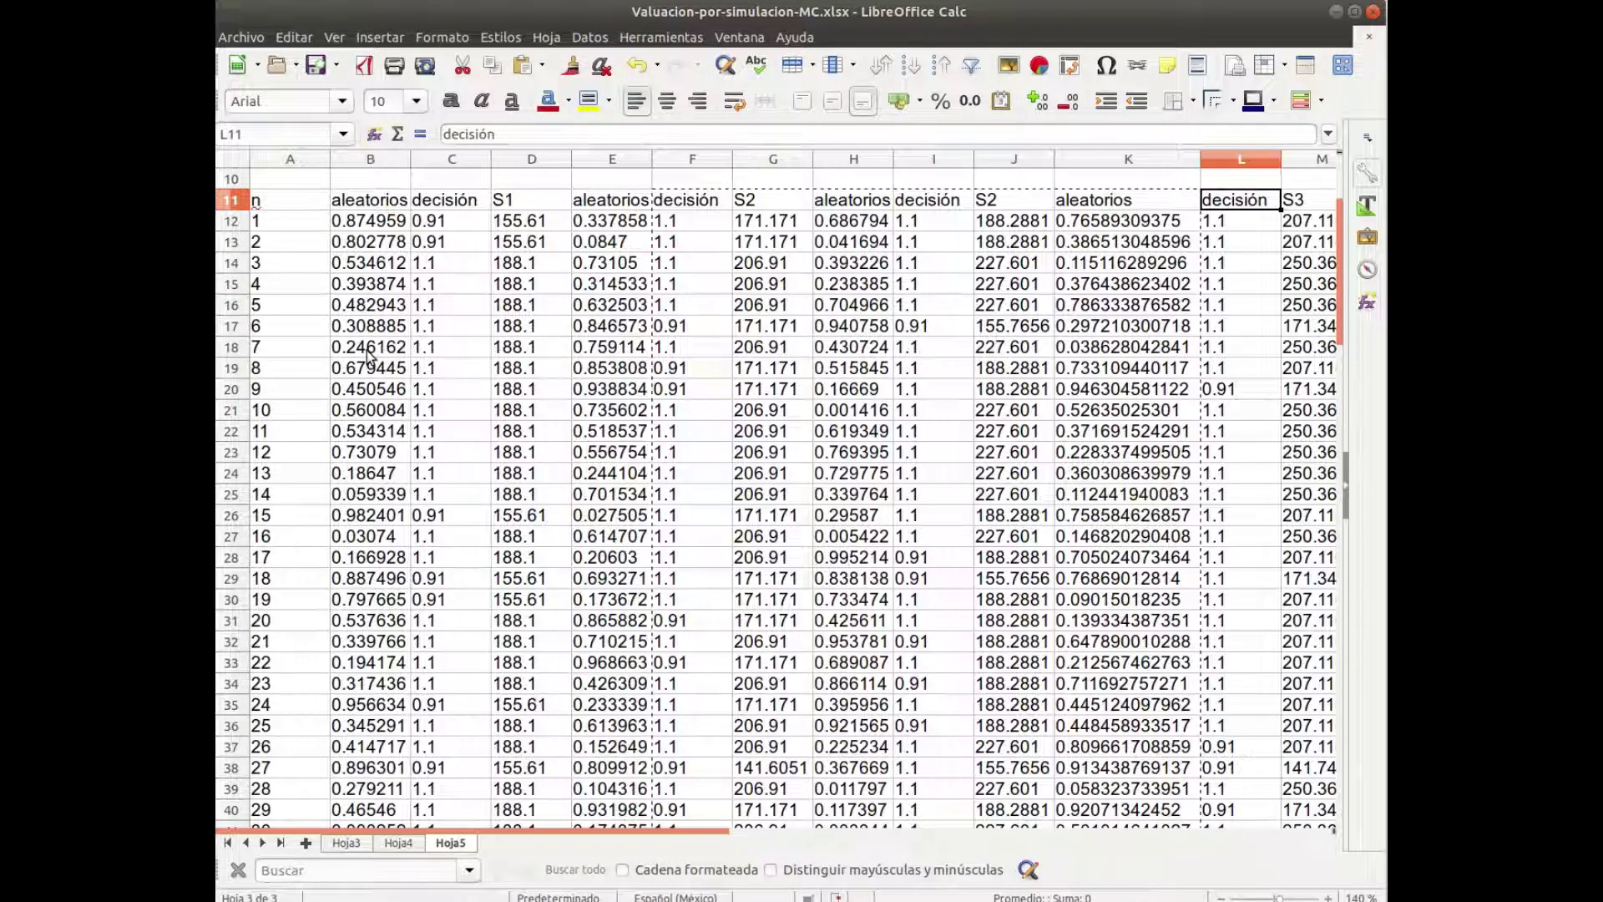
key(ctrl+v)
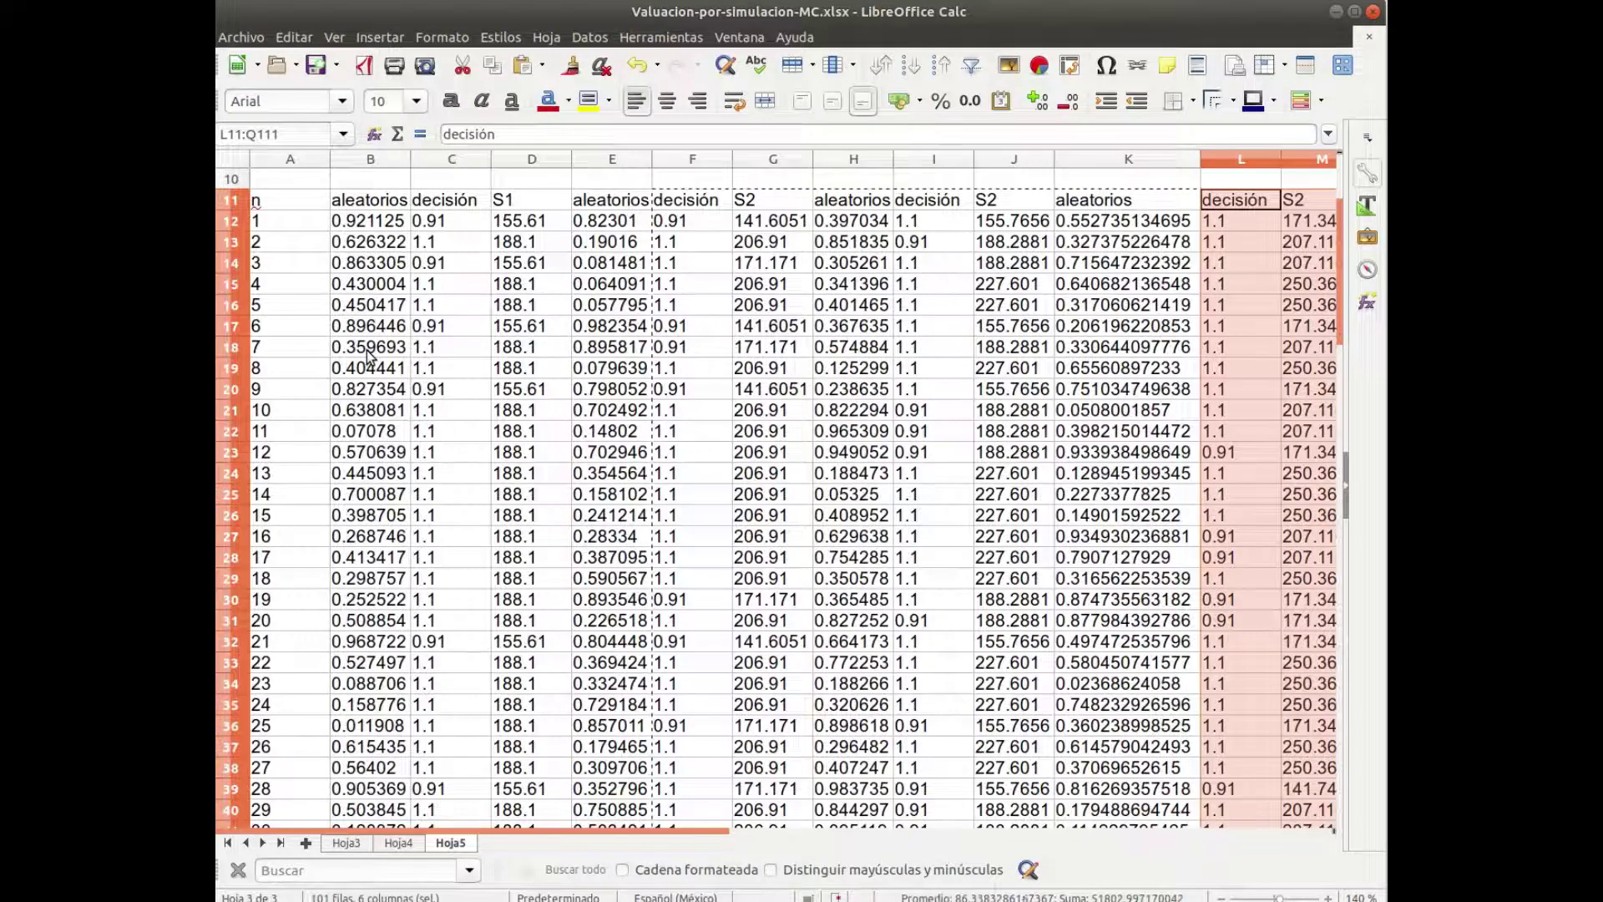
Review the newly pasted column headers and return to the J11 price header.
key(Right)
key(Right)
key(Right)
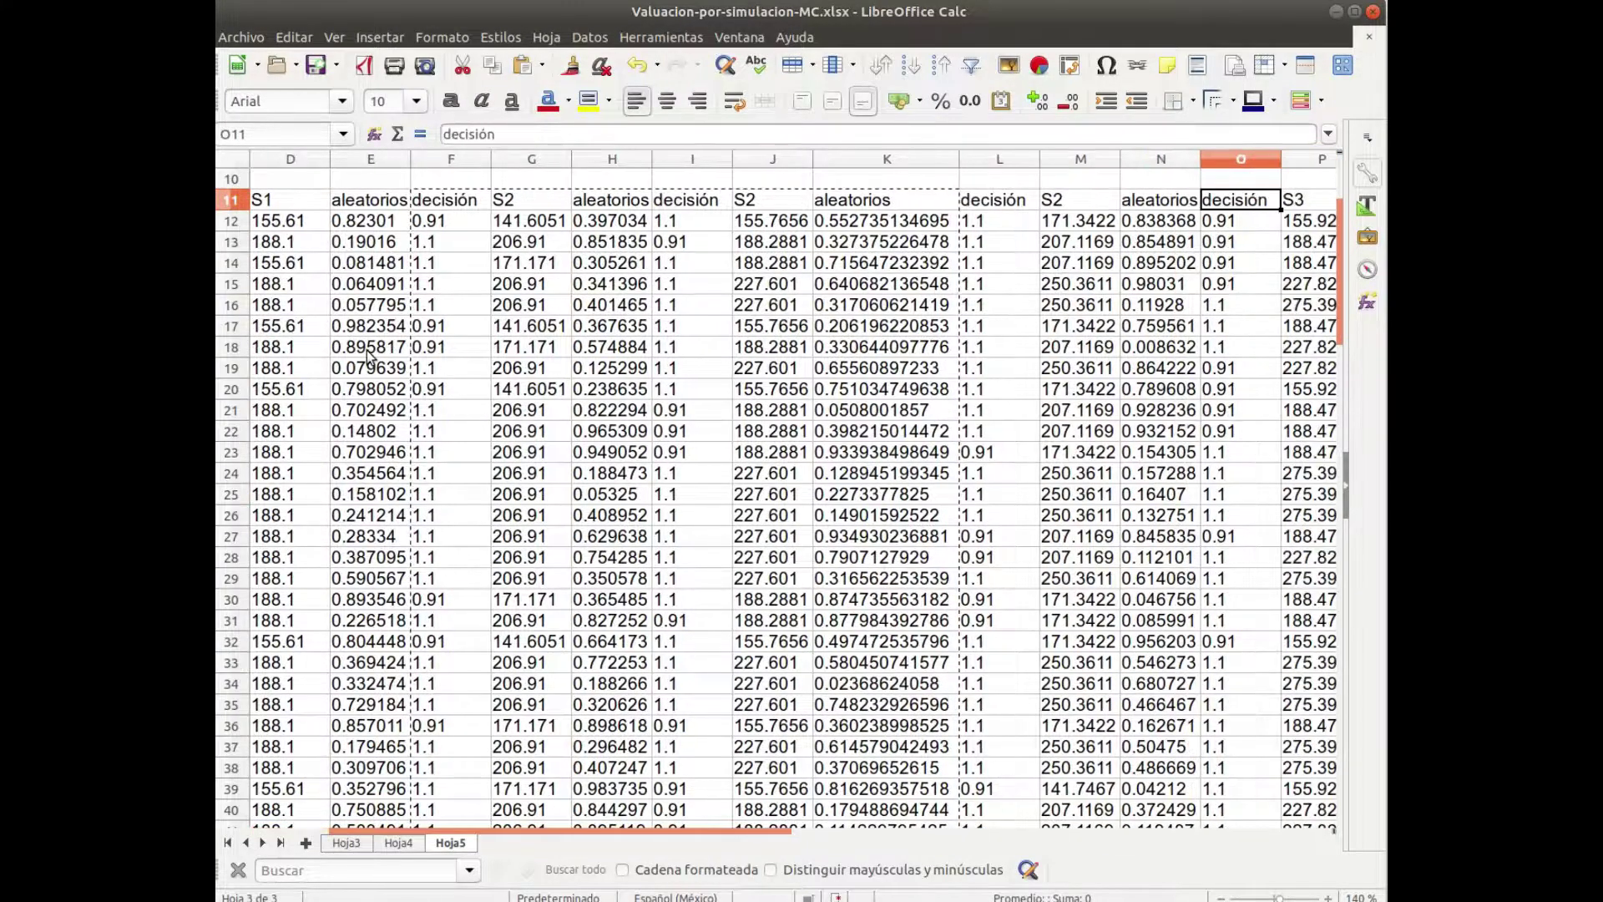
key(Right)
key(Left)
key(Left)
key(Left)
key(Left)
key(Left)
key(Left)
key(Left)
key(ctrl+Left)
key(Home)
key(Right)
key(Right)
key(Right)
key(Right)
key(Right)
key(Right)
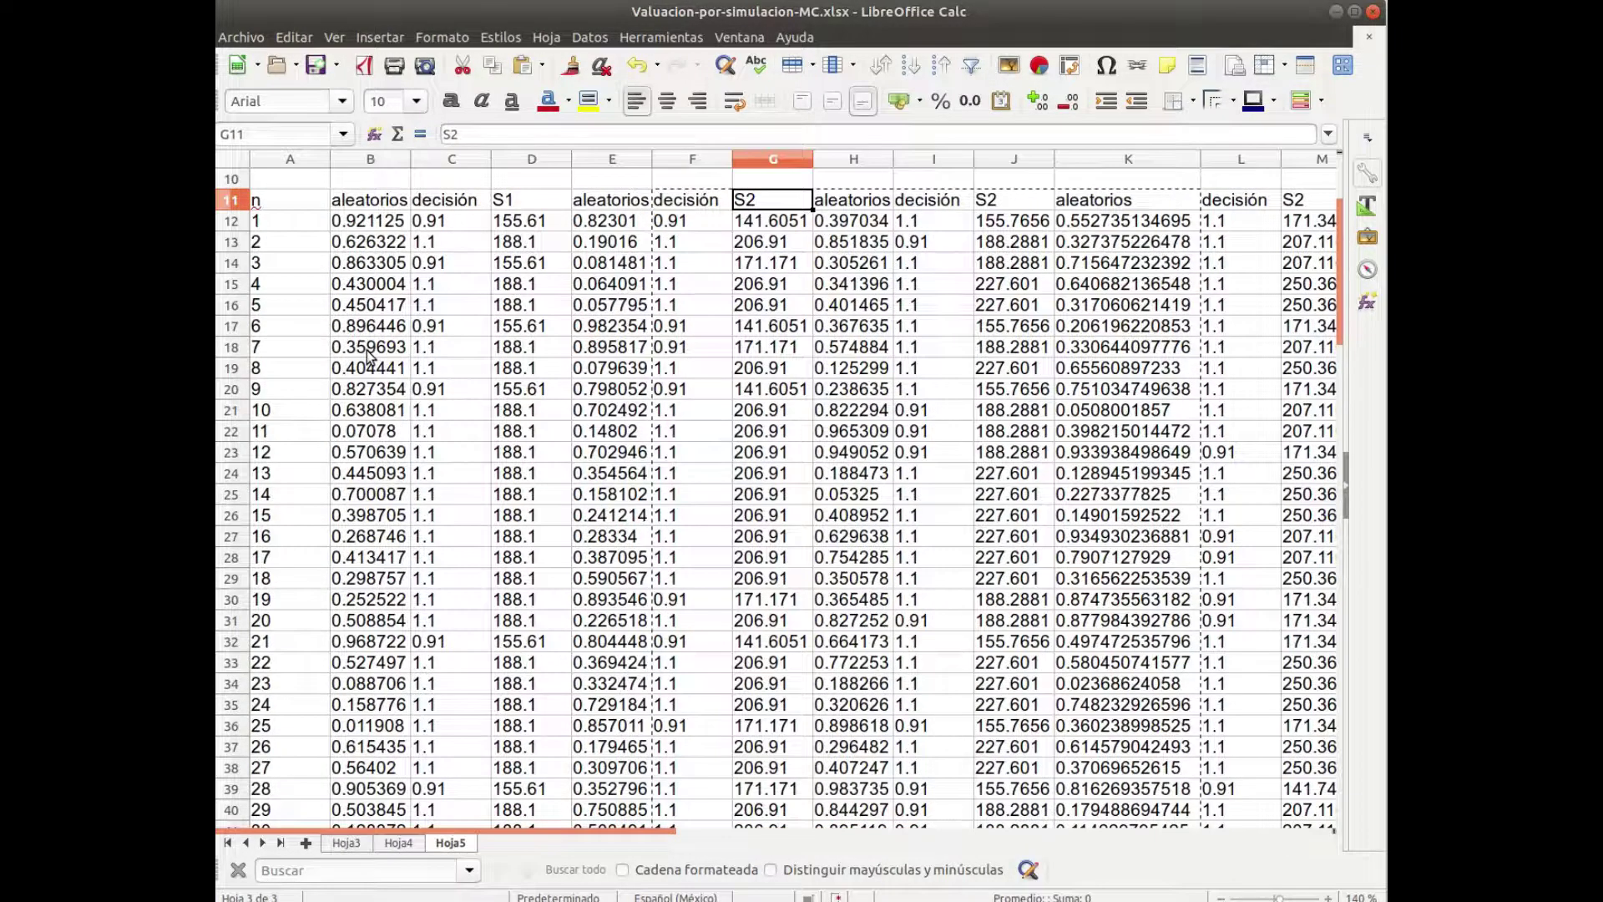
key(Right)
key(Right)
key(Right)
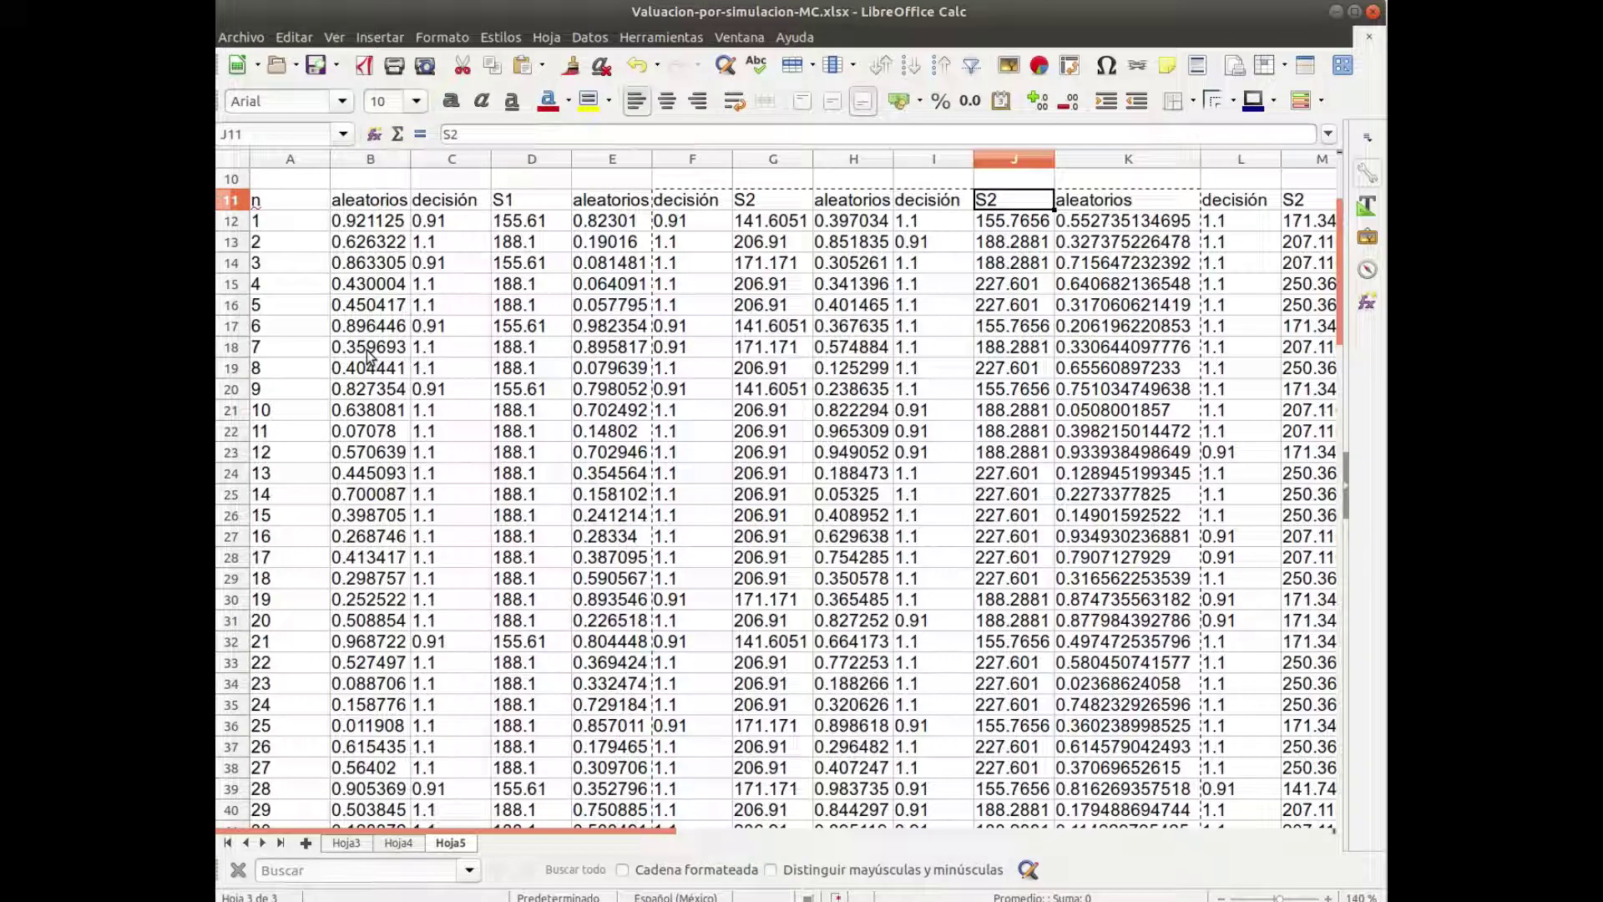
Relabel the price headers J11, M11 and P11 as S3, S4 and S5.
text(S3)
key(Right)
key(Right)
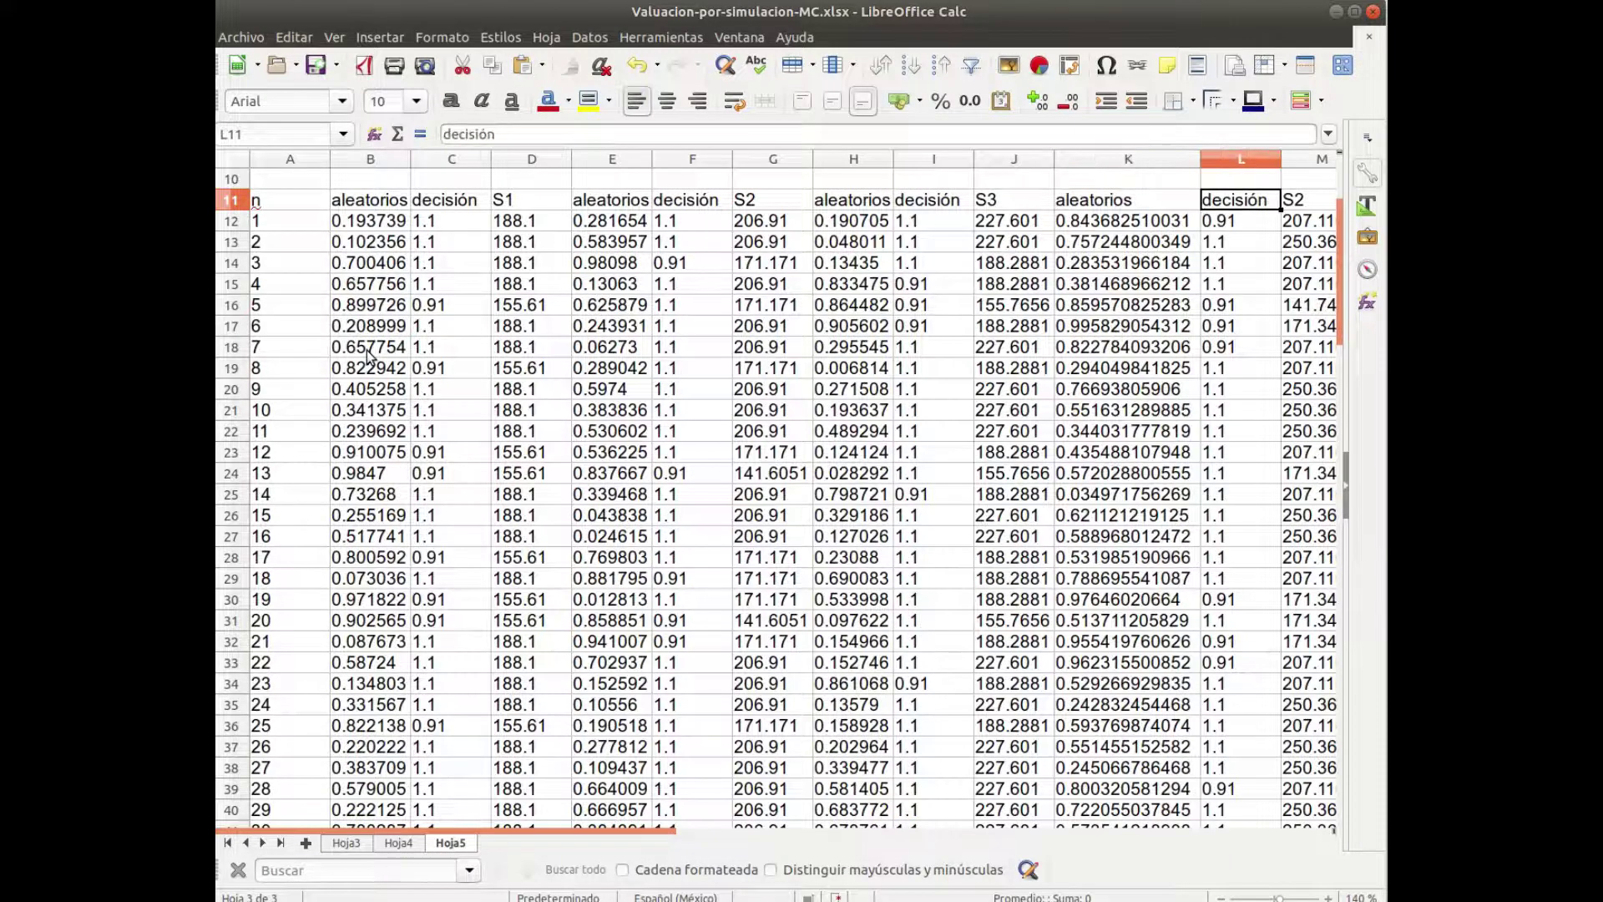
key(Right)
text(S4)
key(Right)
key(Right)
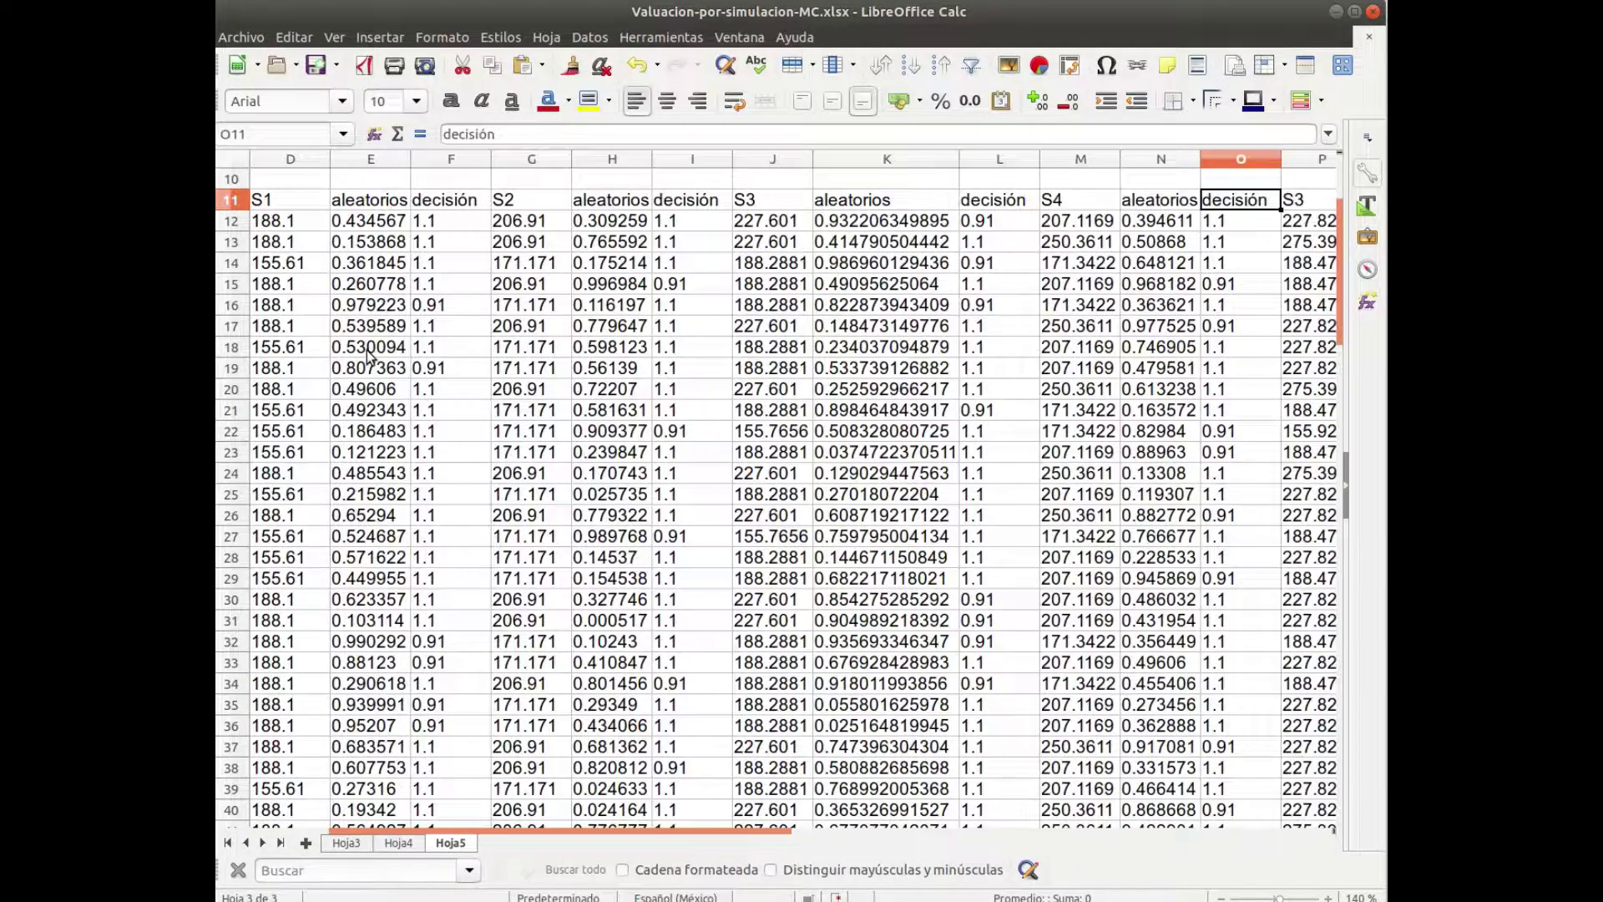
key(Right)
text(S5)
key(Right)
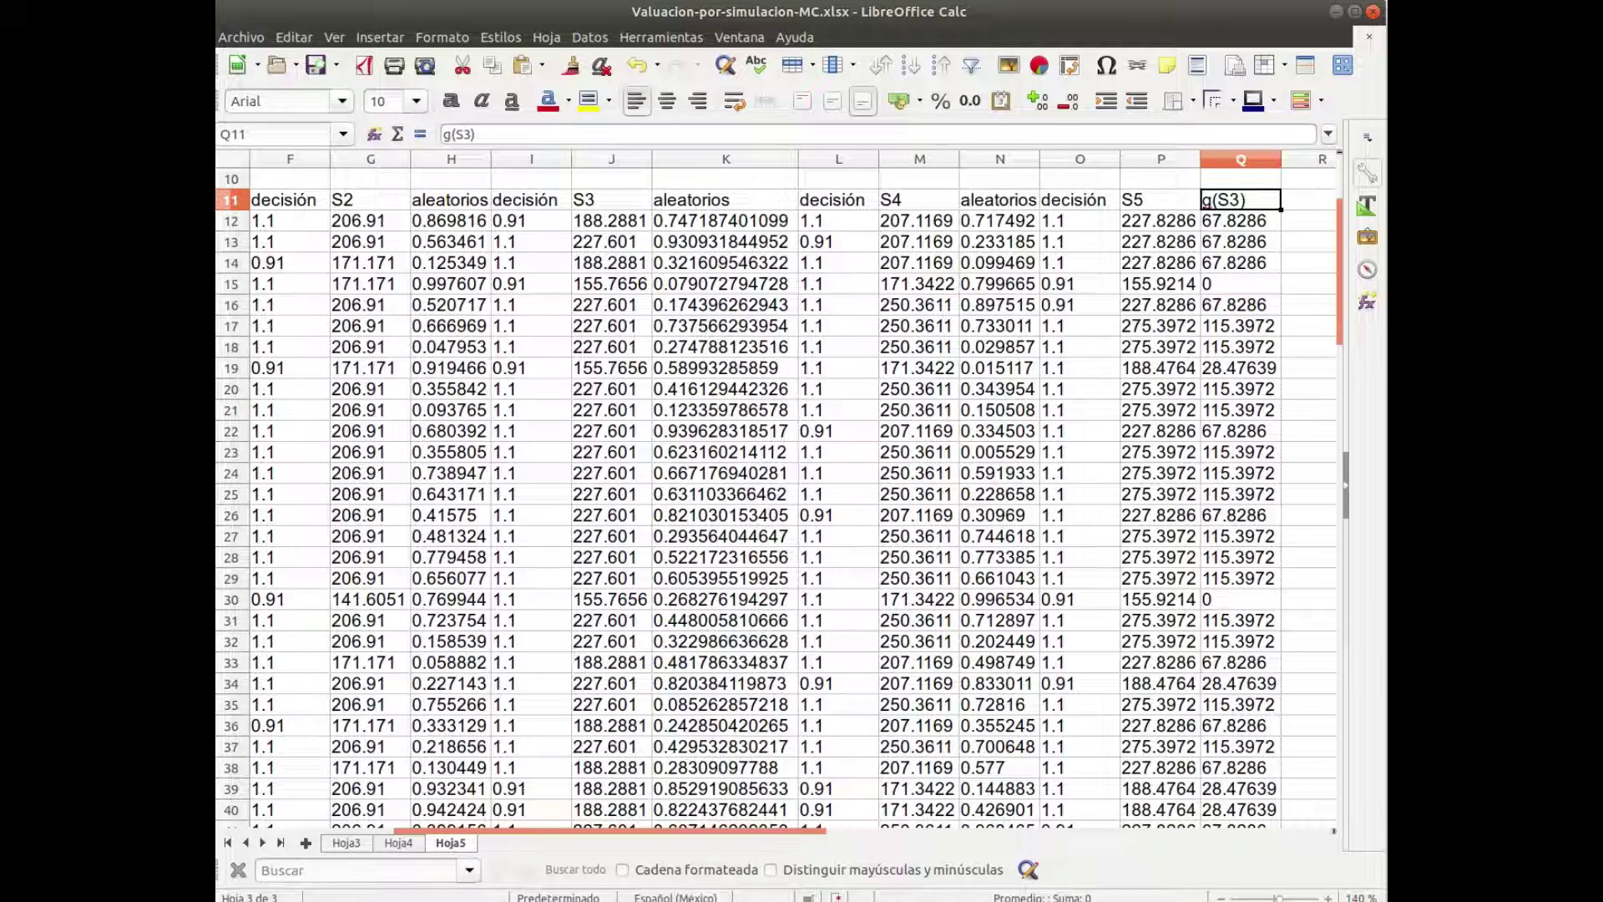
Change the Q11 payoff header from g(S3) to g(S5).
click(504, 135)
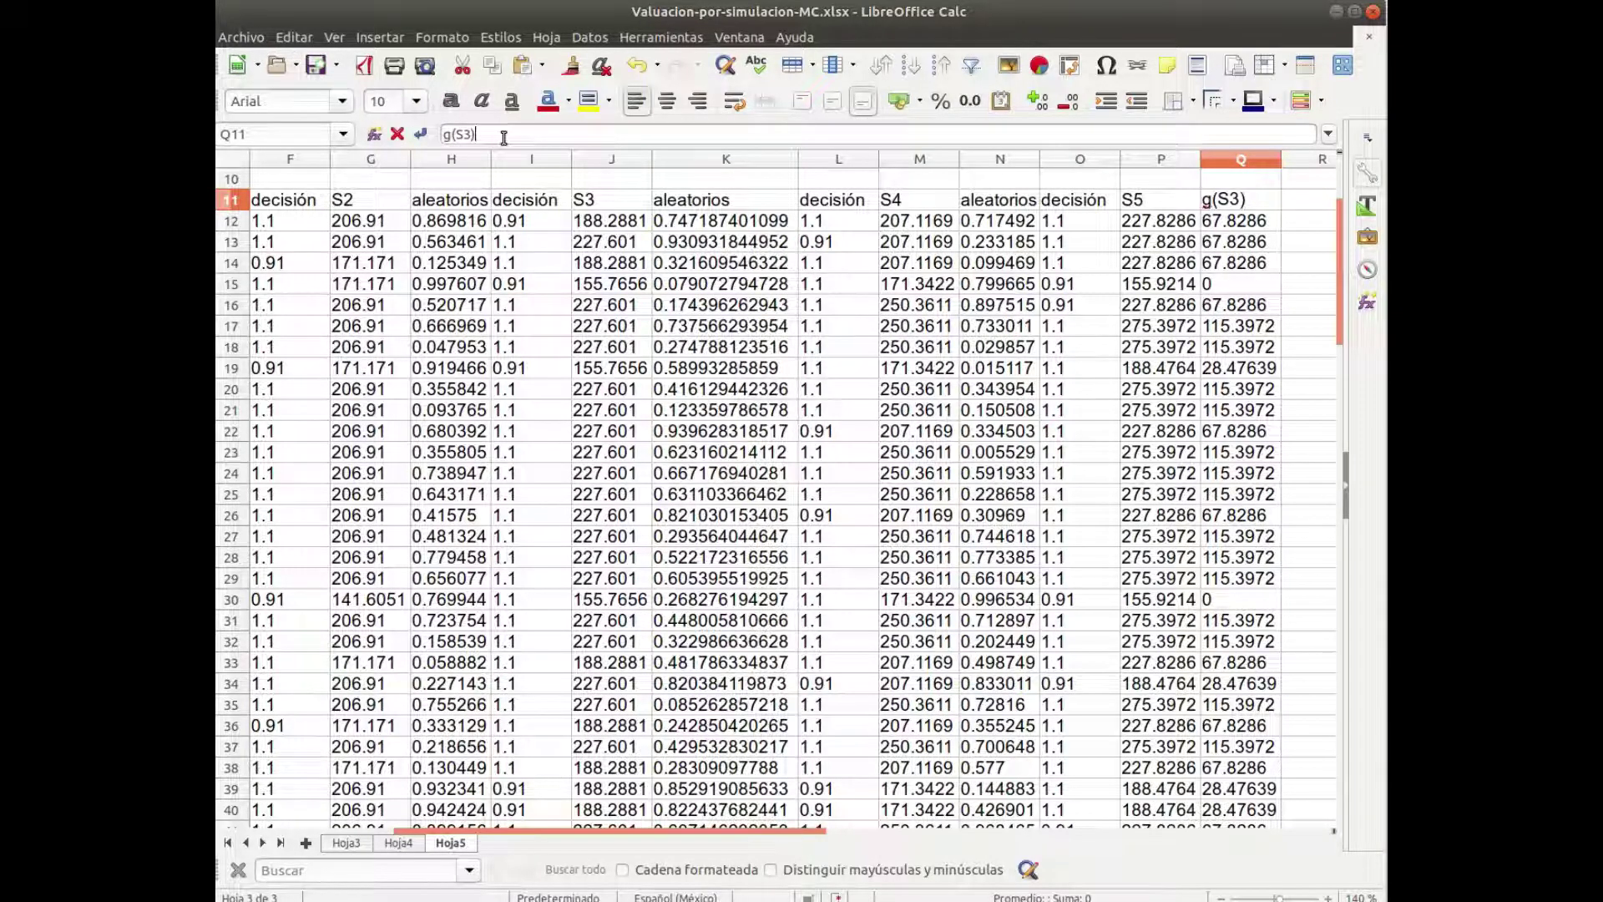
key(BackSpace)
text(5)
key(Return)
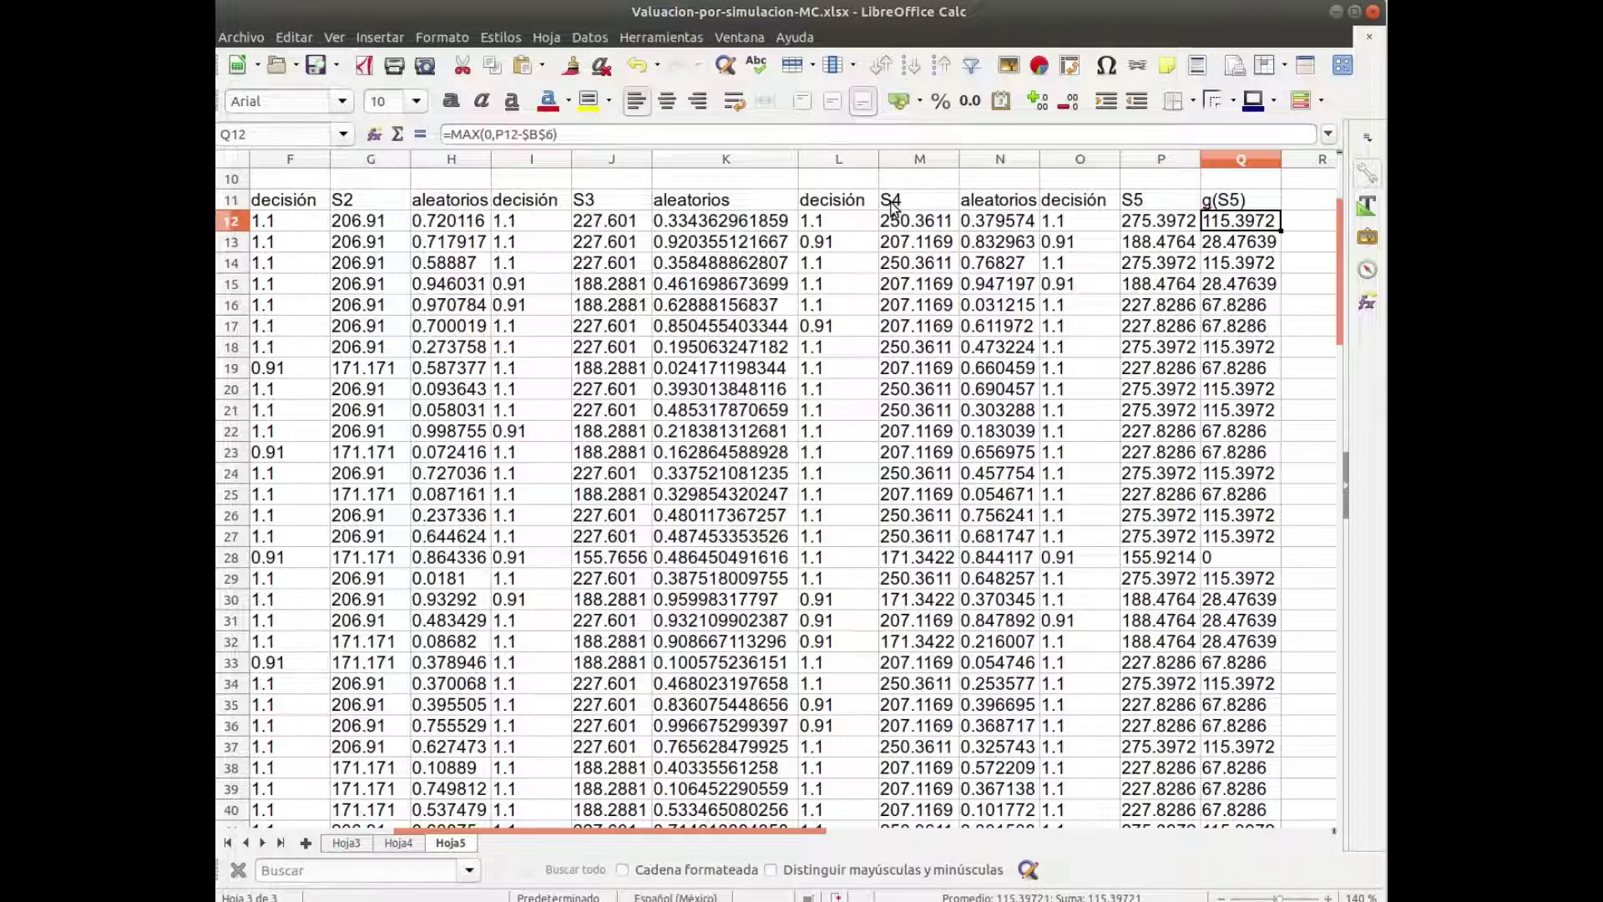
scroll(892, 207, up, 3)
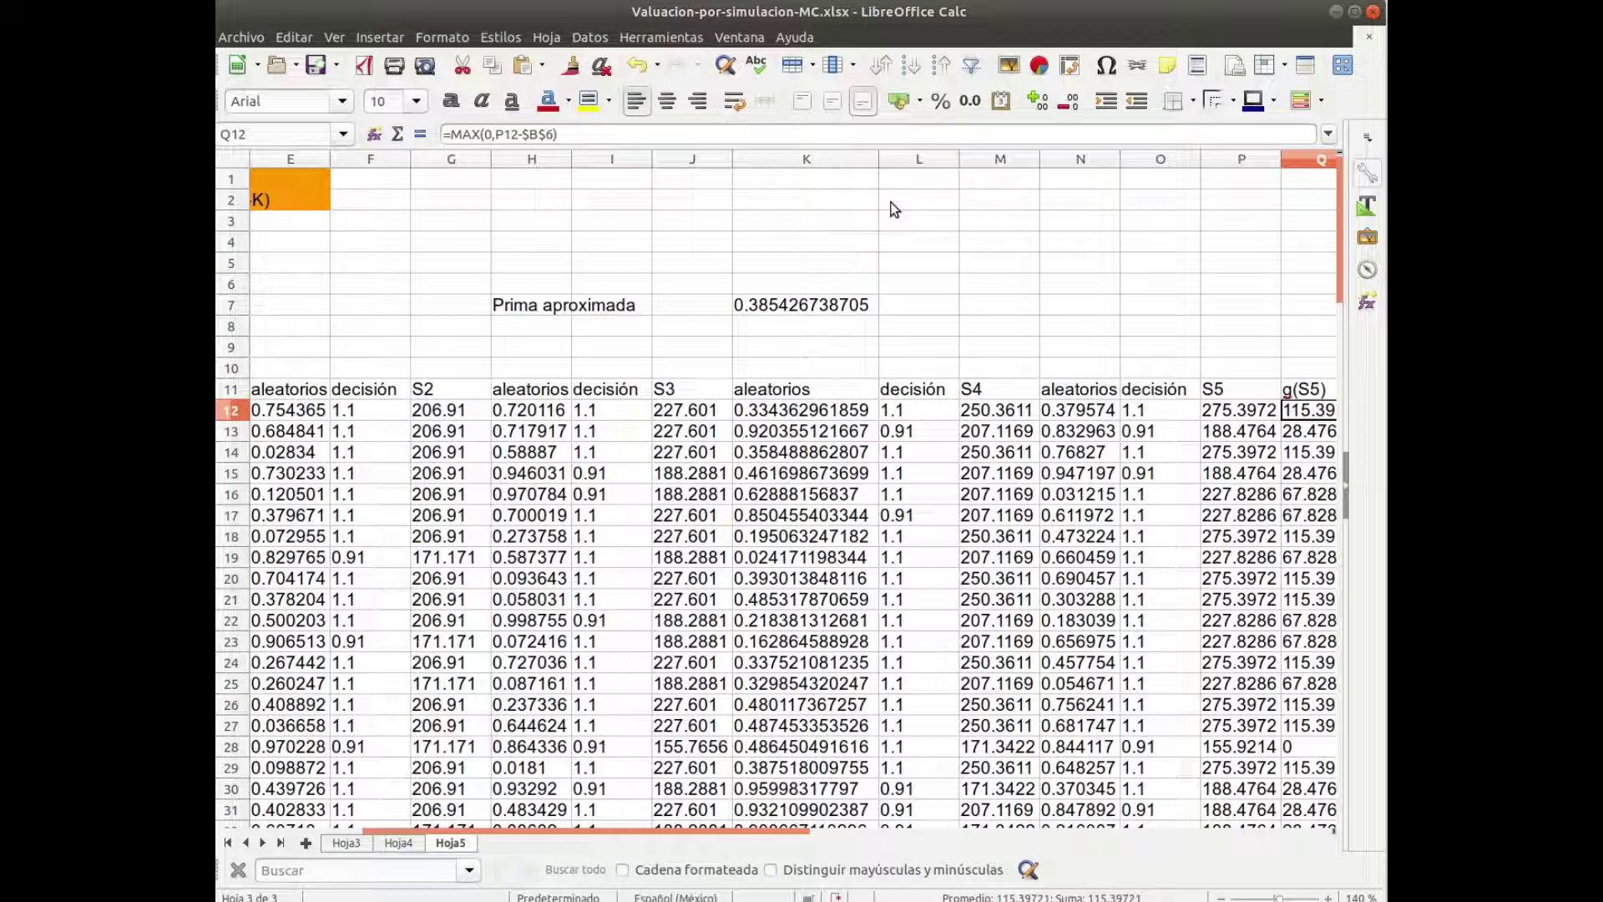
Enter =PROMEDIO(Q12:Q111)*B5^B9 in Q7 so Prima aproximada shows 51.93298.
key(Left)
key(Left)
key(Left)
key(Left)
key(Left)
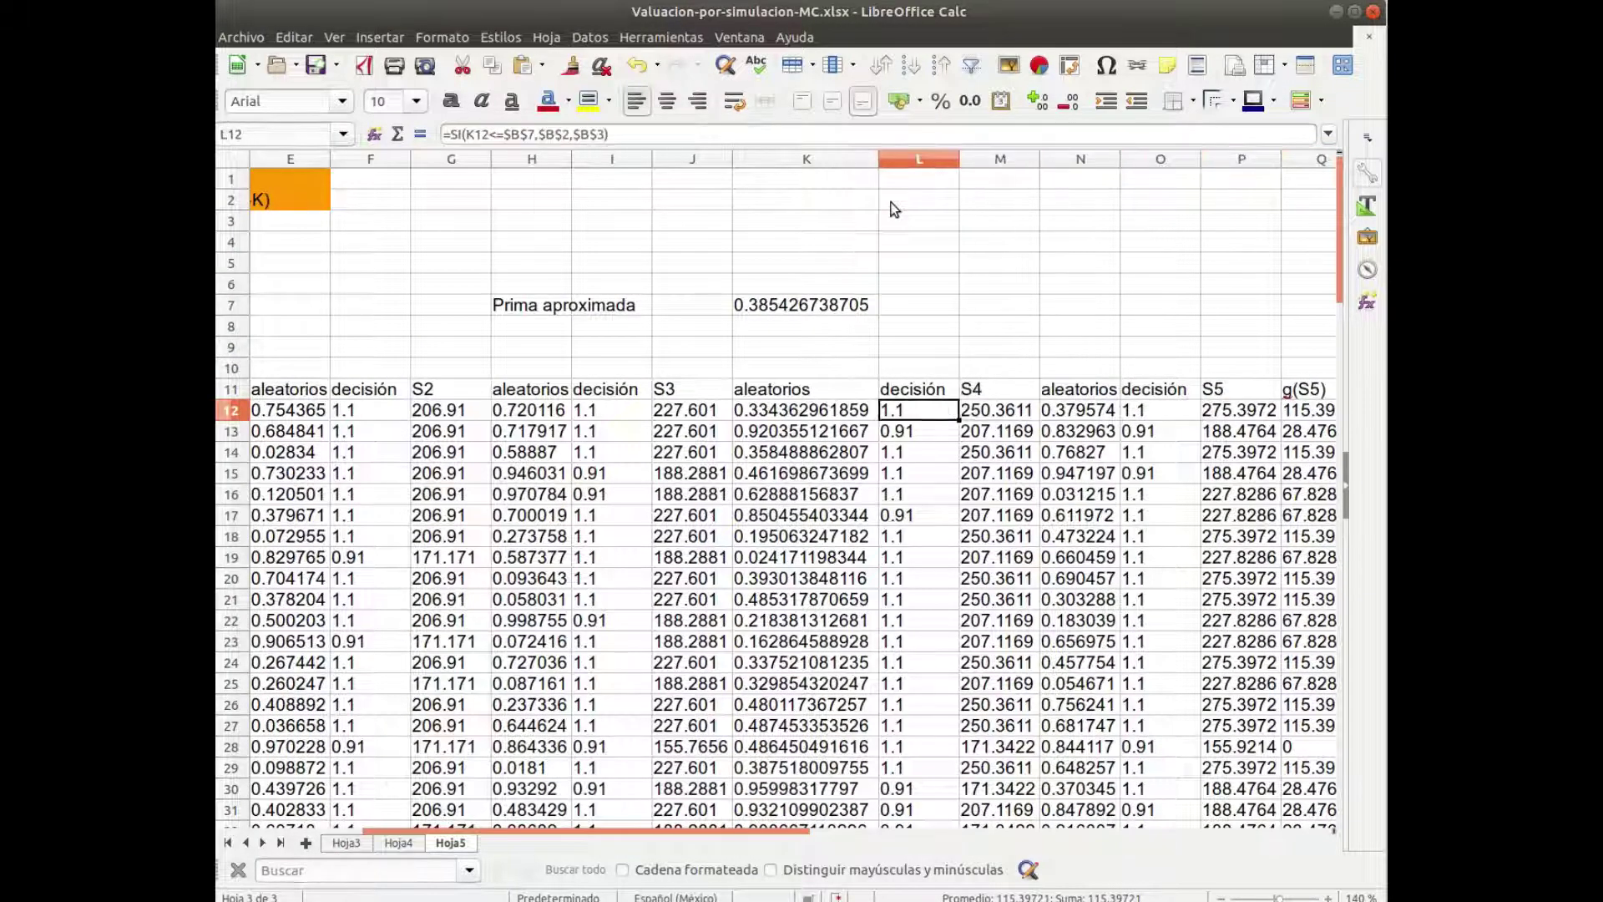
key(Left)
key(Left)
key(Up)
key(Up)
key(Up)
key(Up)
key(Up)
key(Left)
key(Left)
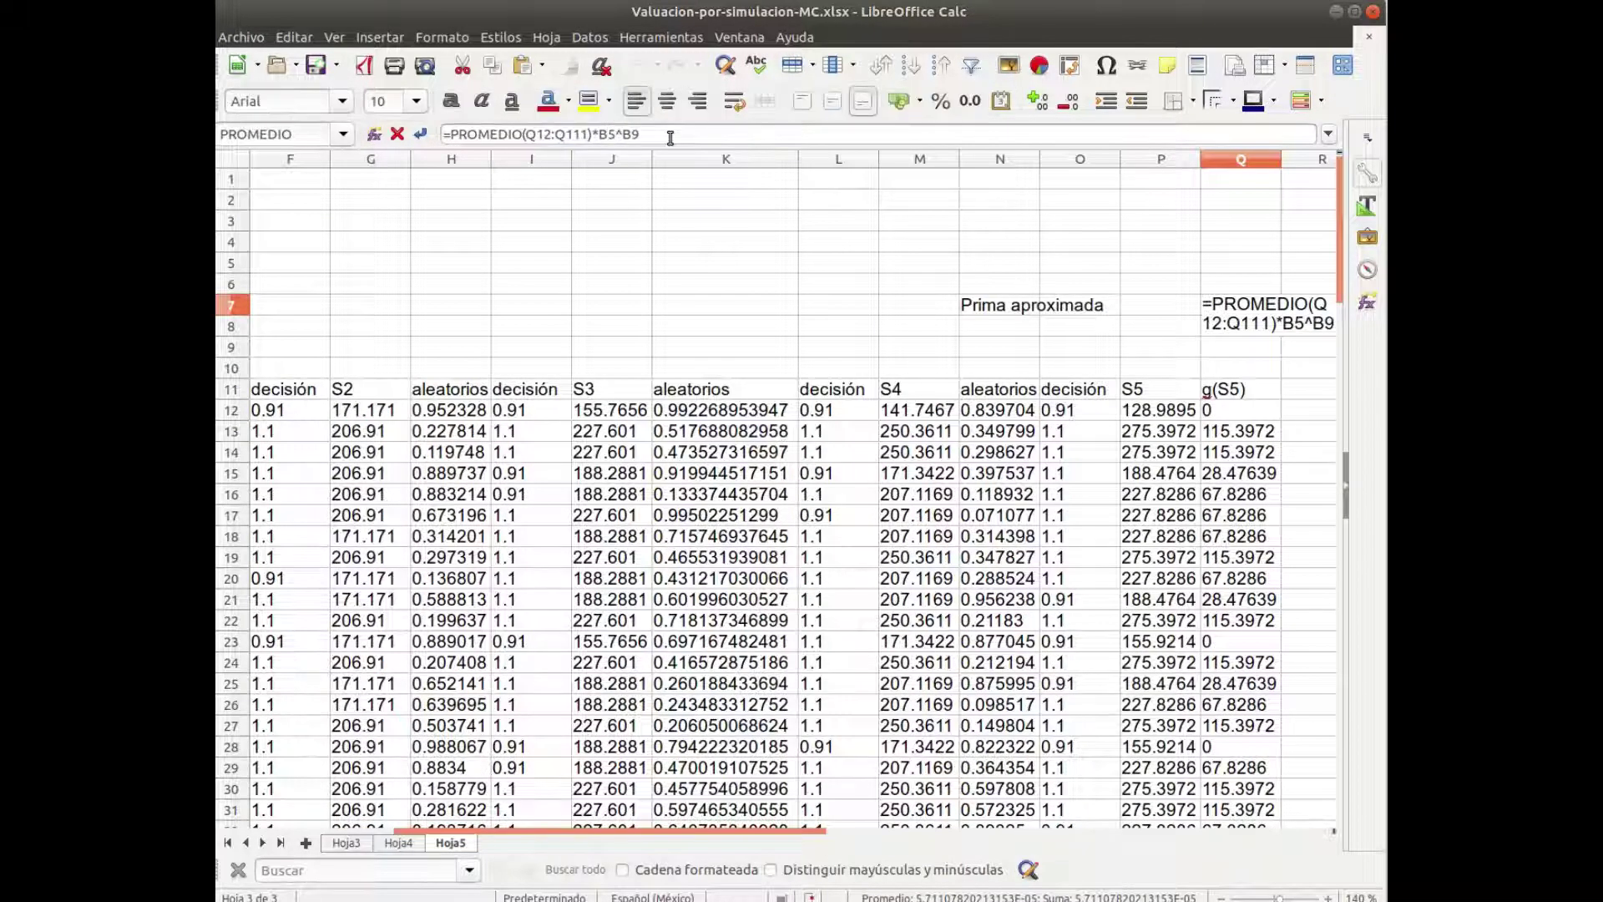
key(Return)
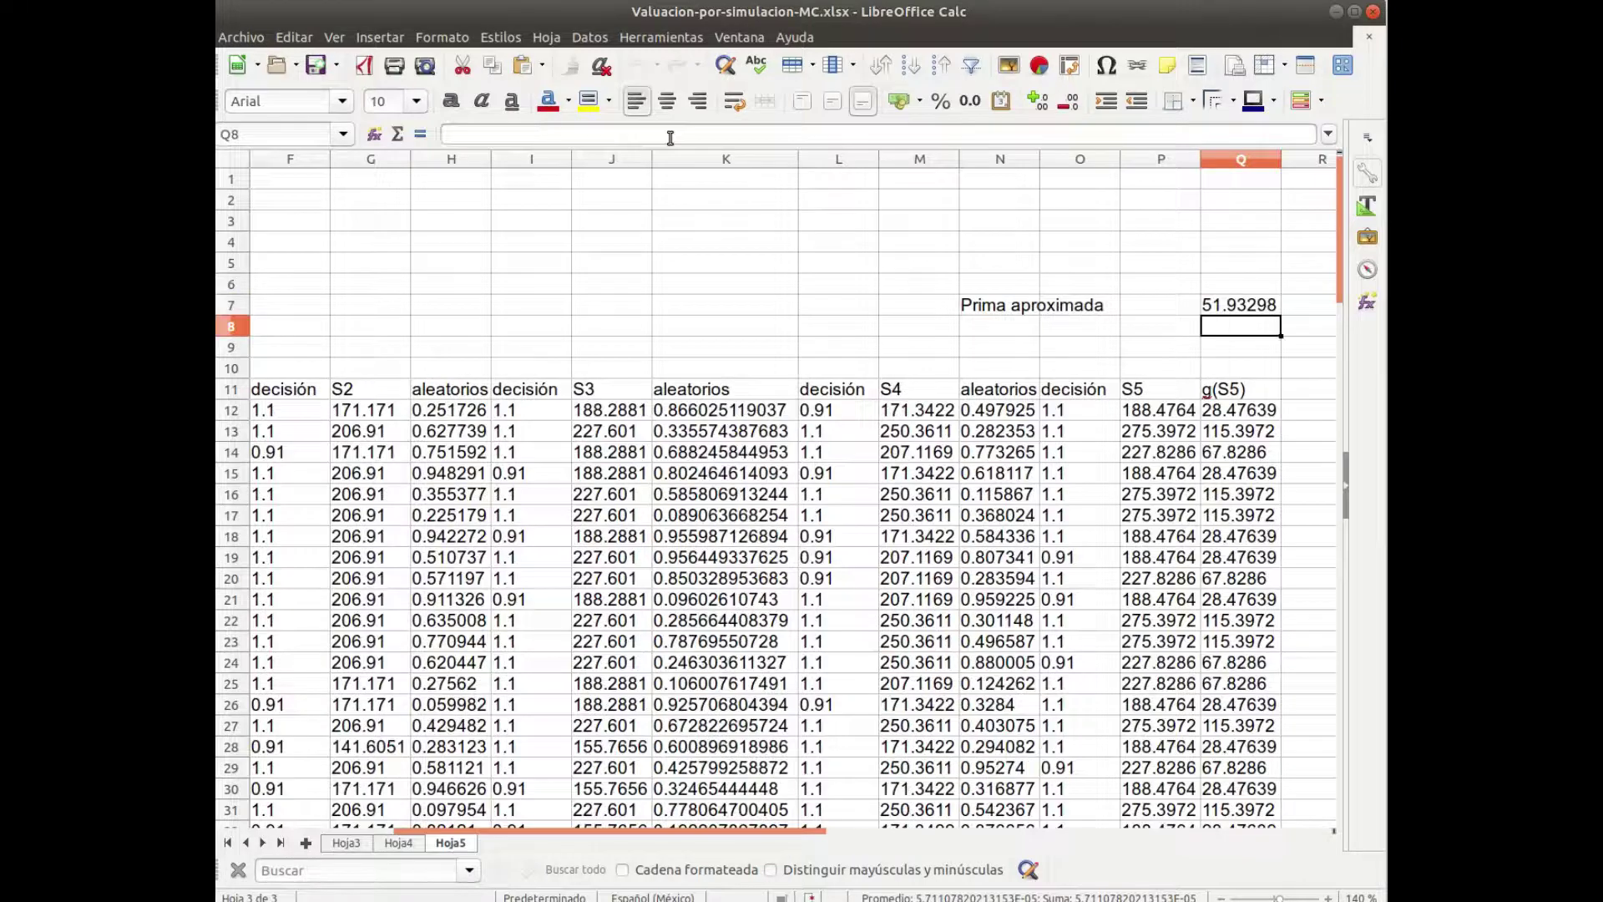
key(Up)
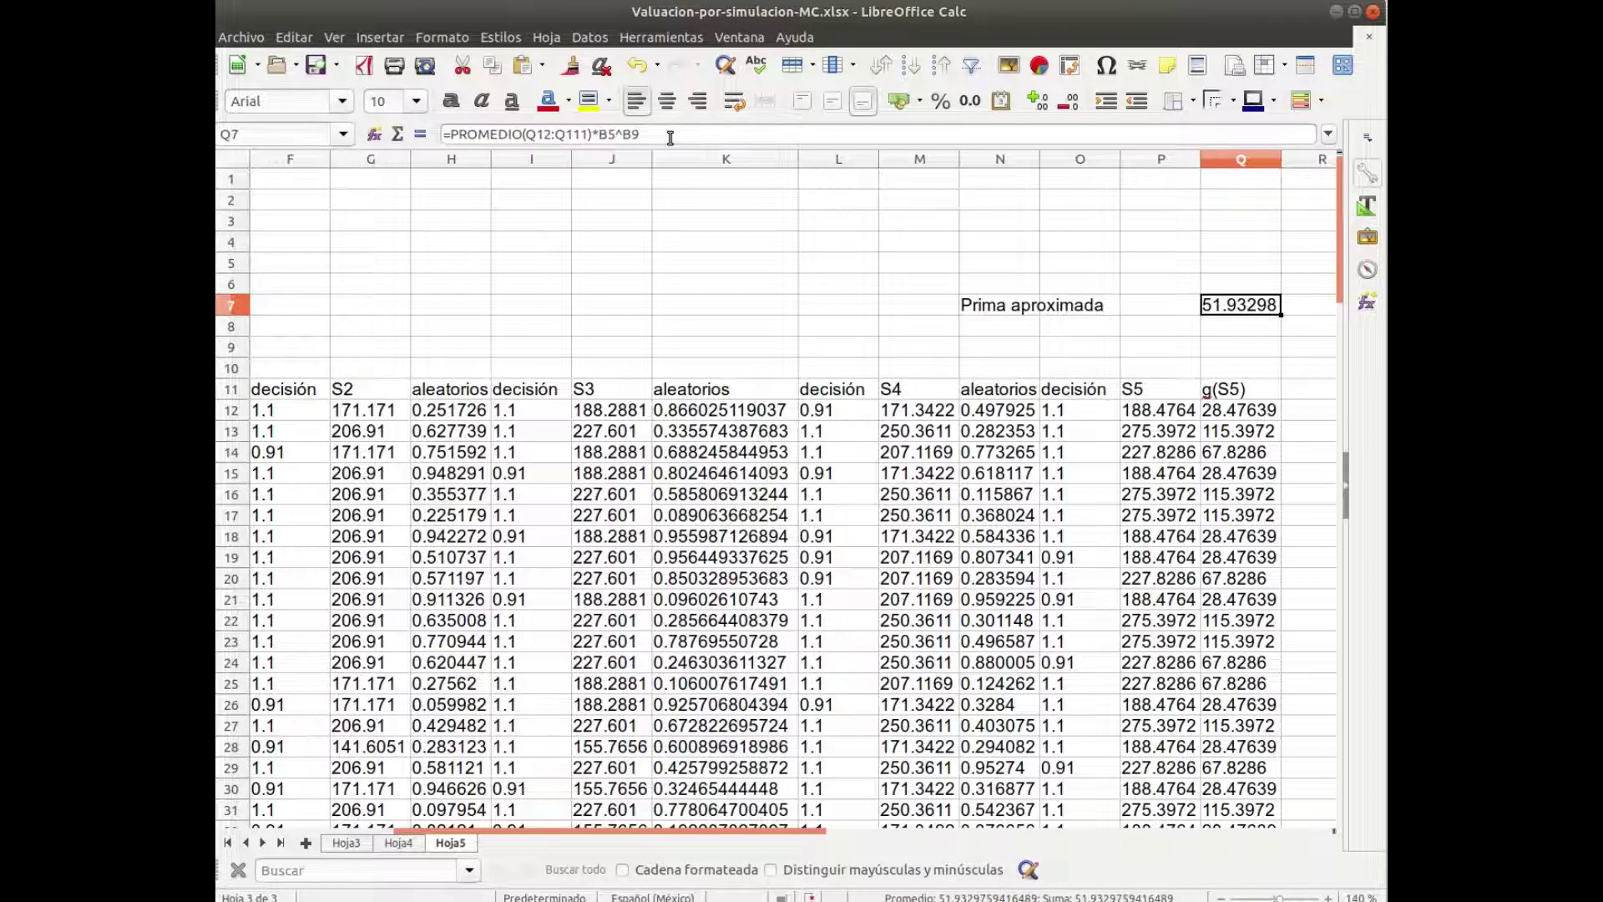
Reopen the Q7 formula to check the Q12:Q111, B5 and B9 references, then confirm it.
double_click(1251, 308)
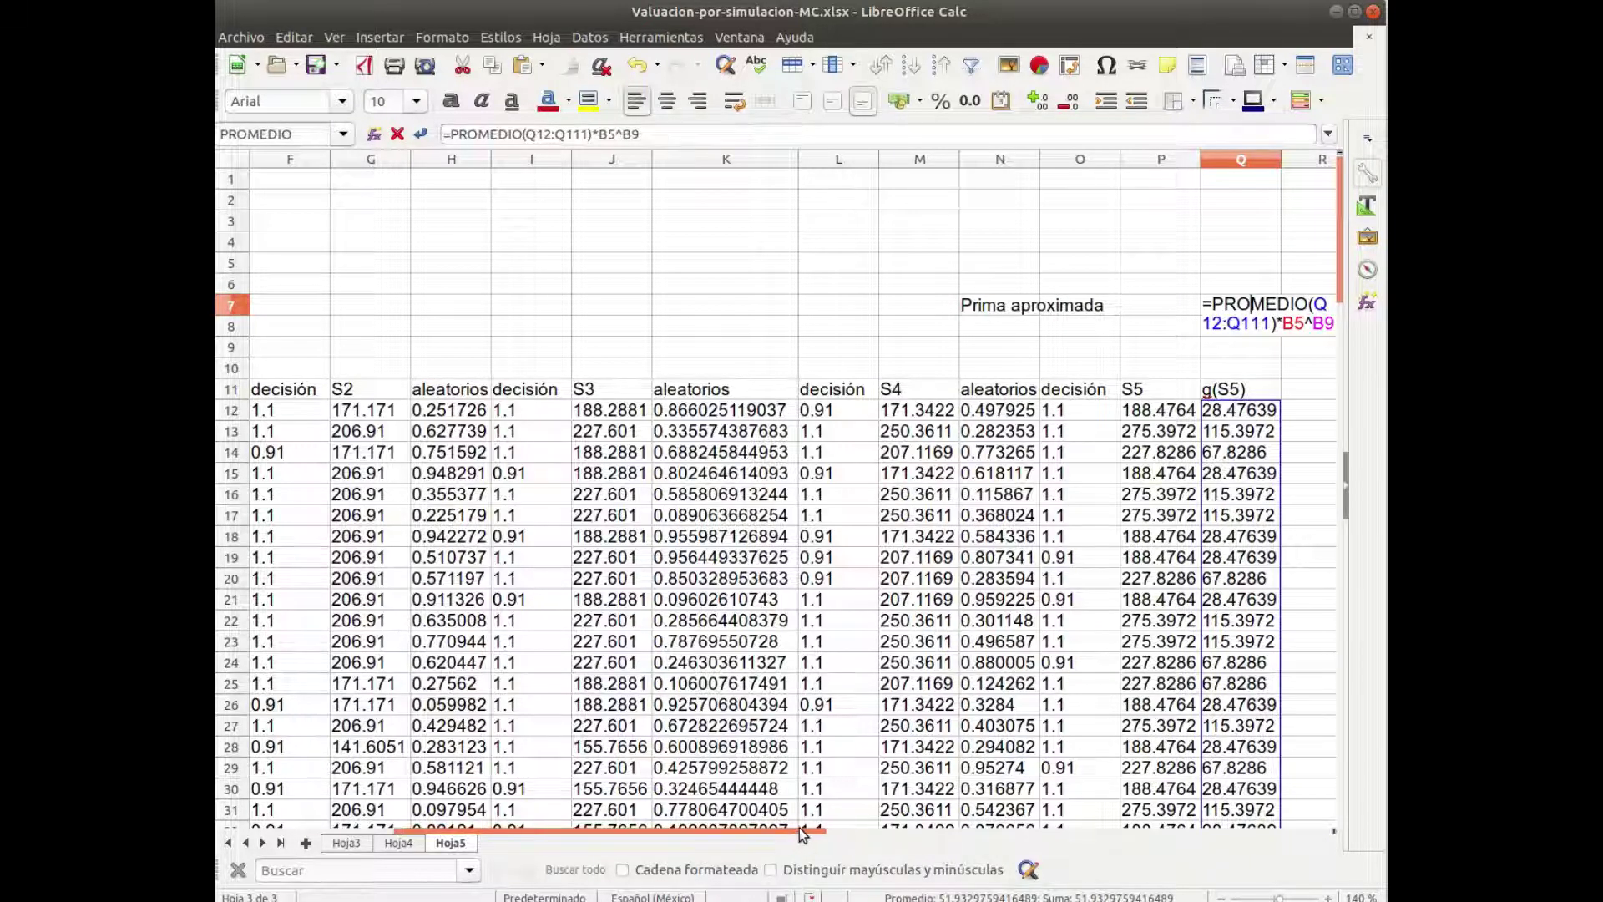
drag(834, 825, 860, 827)
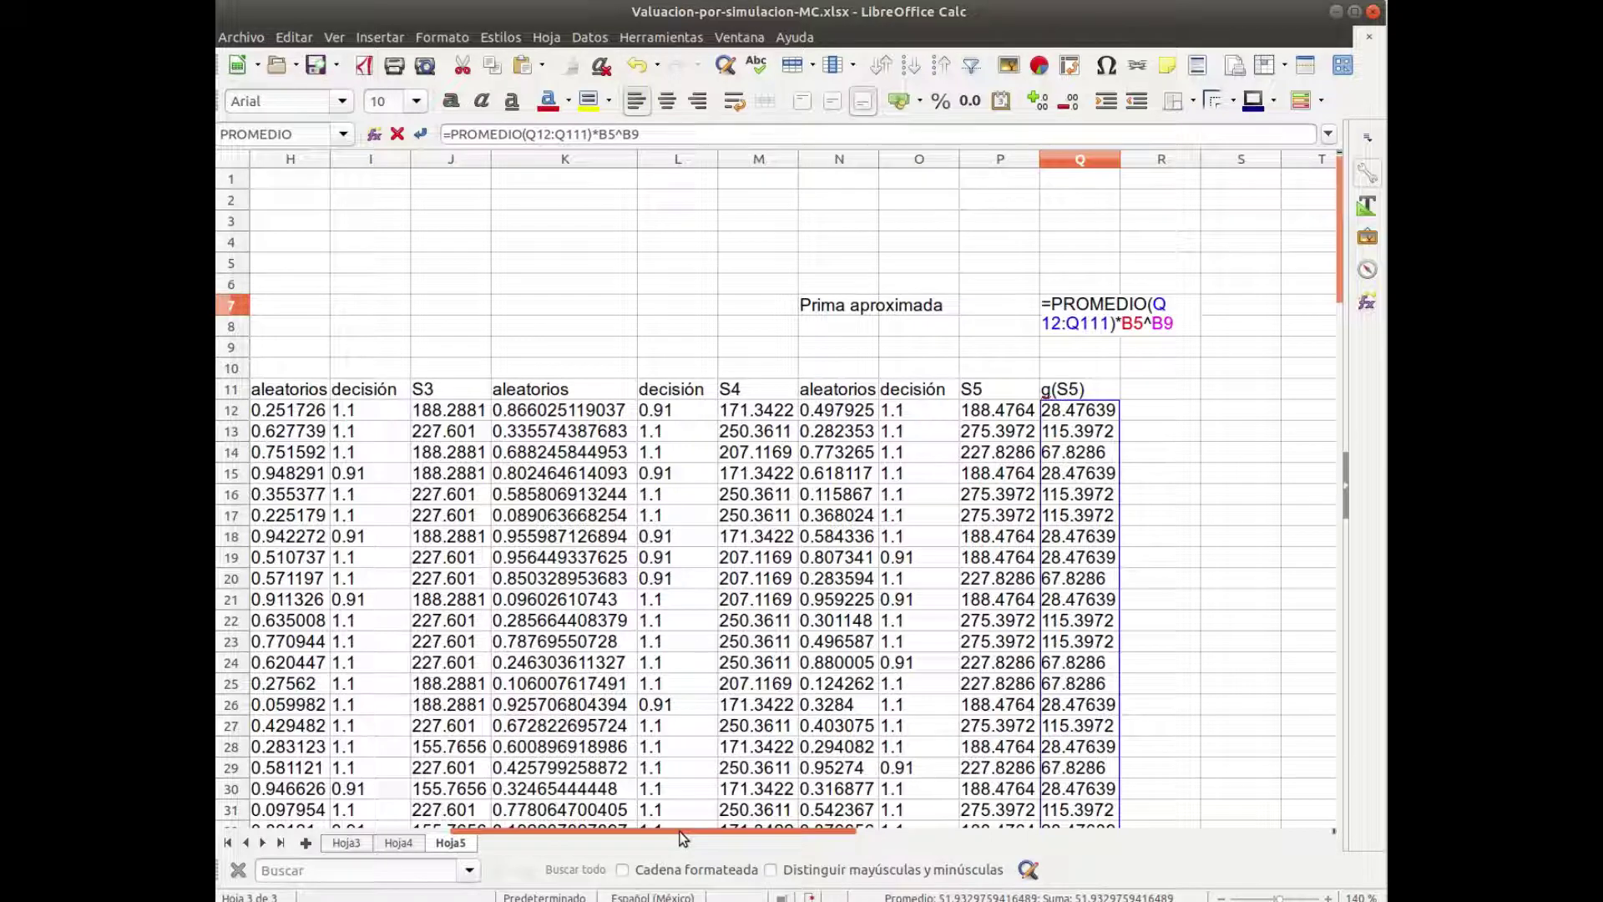
drag(679, 833, 469, 827)
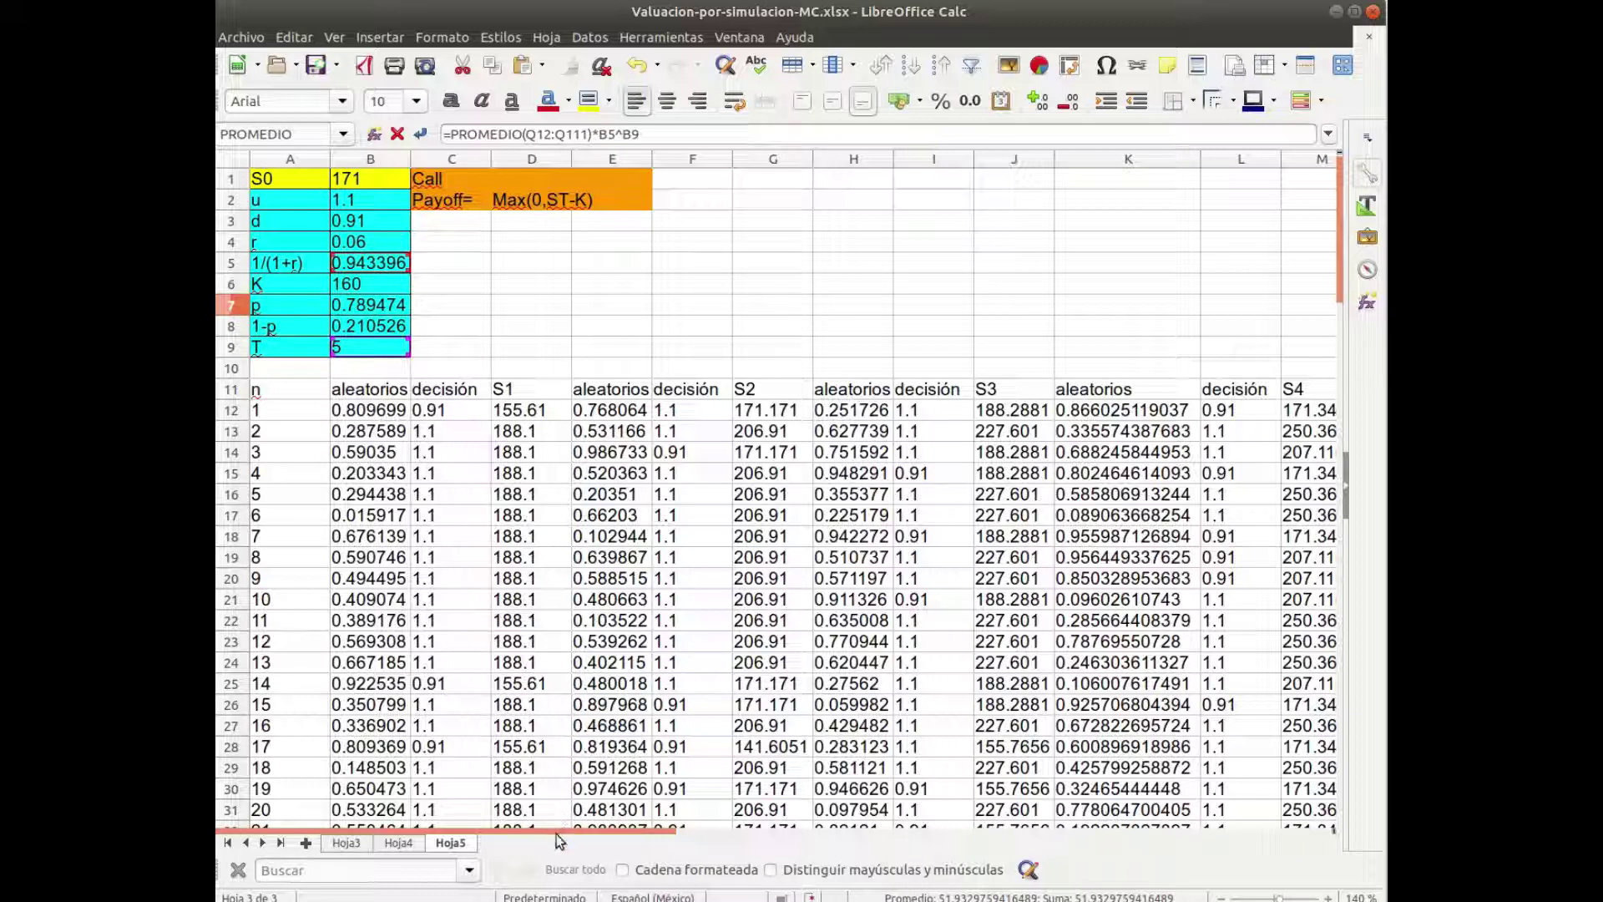
drag(557, 830, 890, 800)
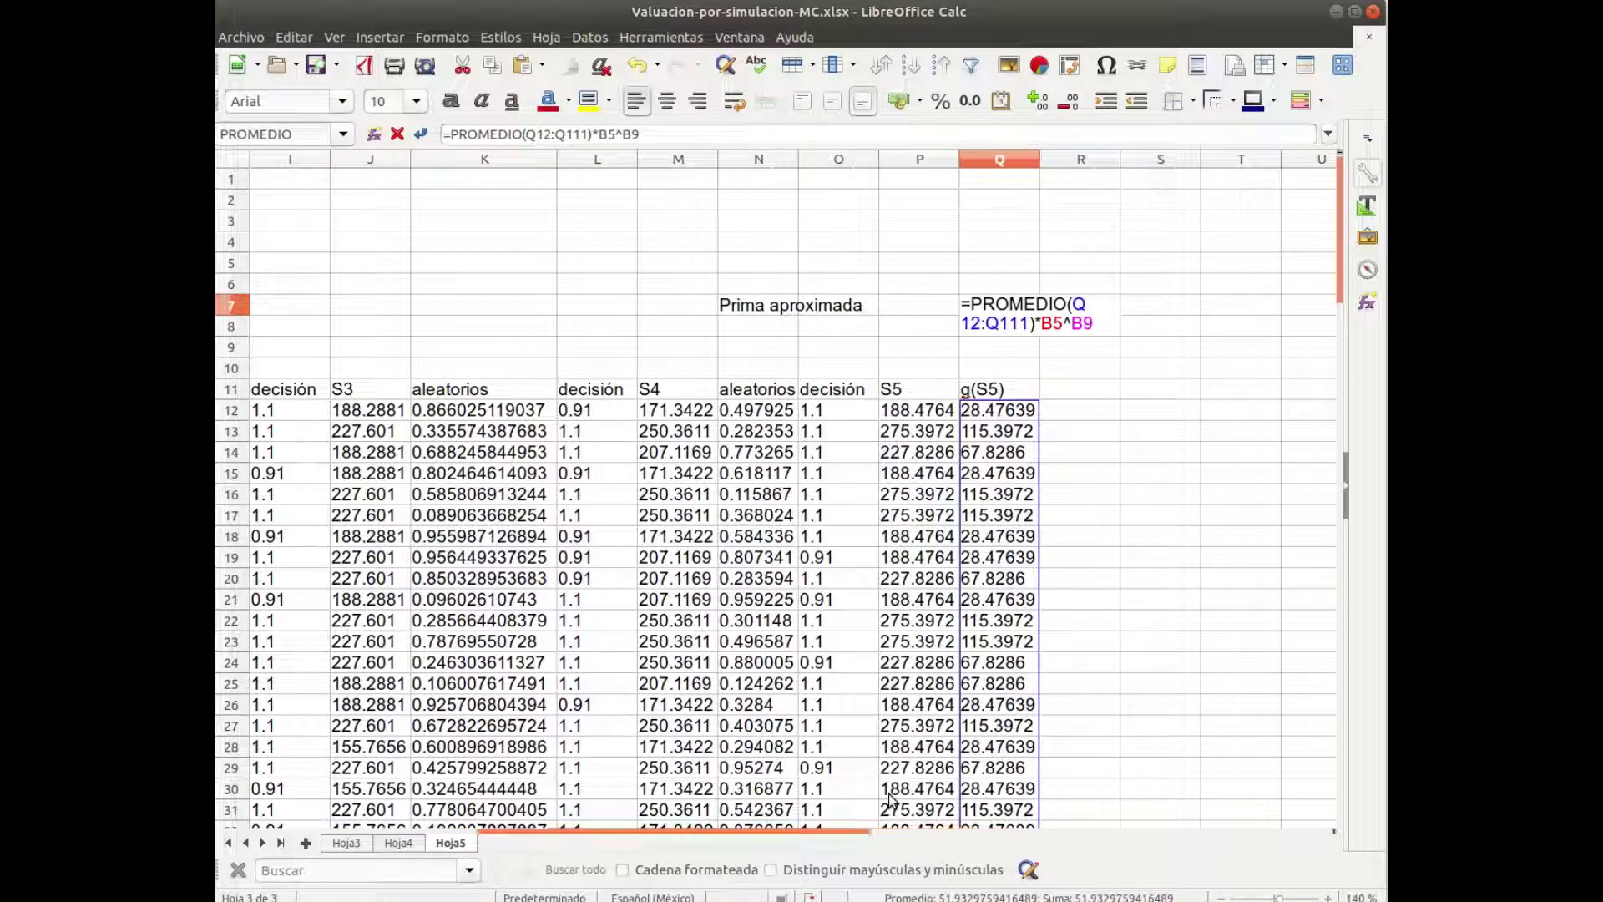
key(Return)
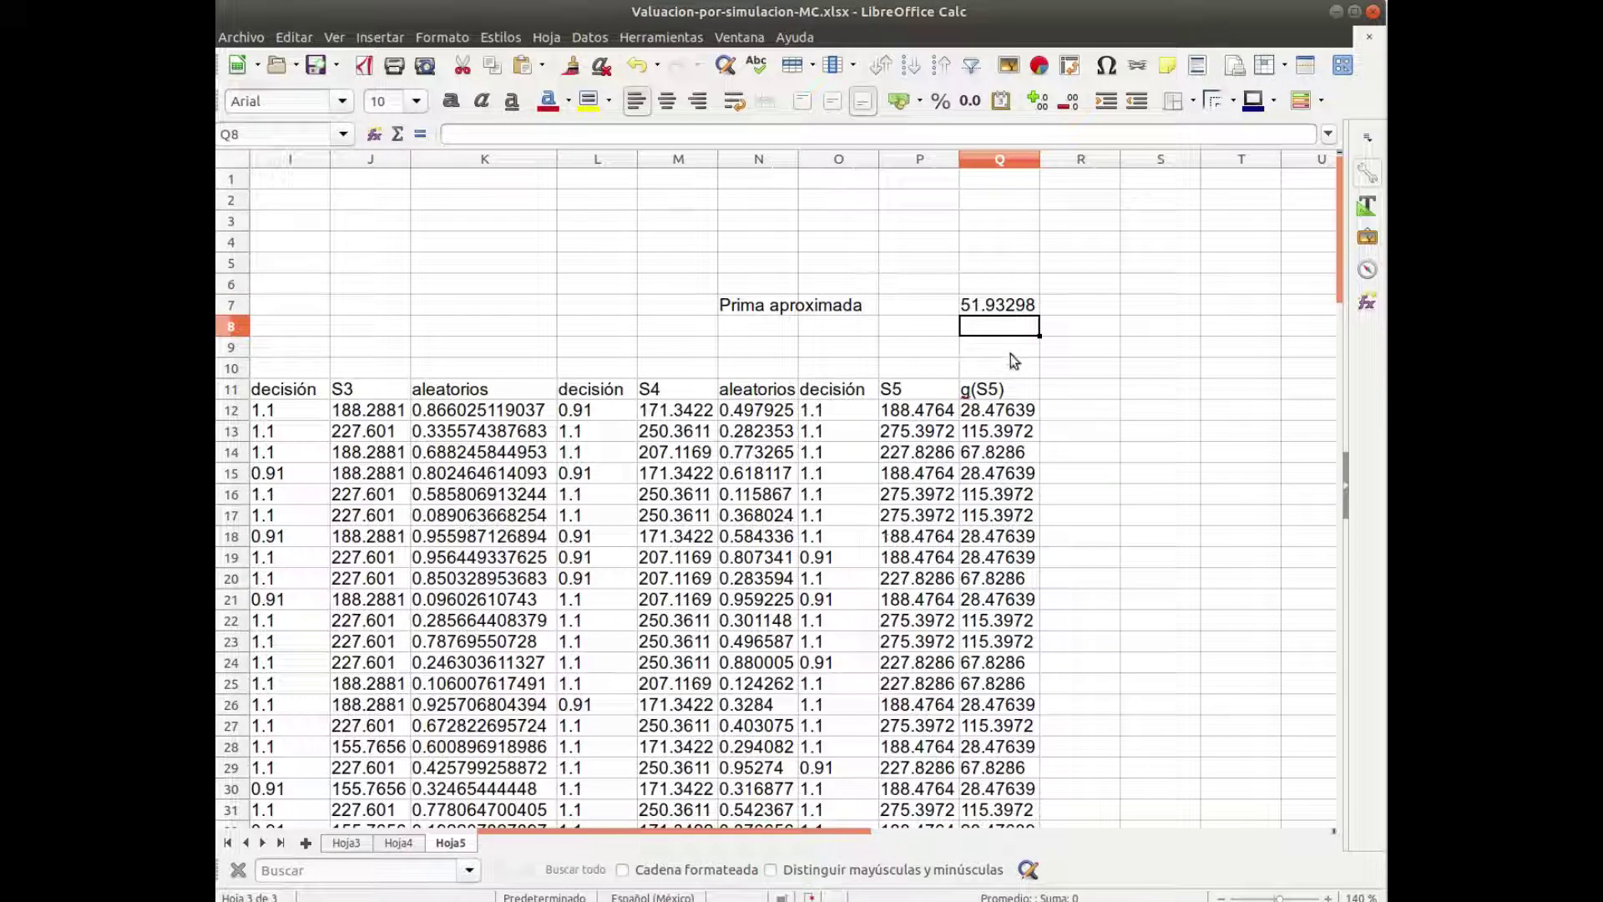
Recalculate twice with F9 for new random paths, then view Hoja3's tree Prima of 51.812093.
click(1024, 308)
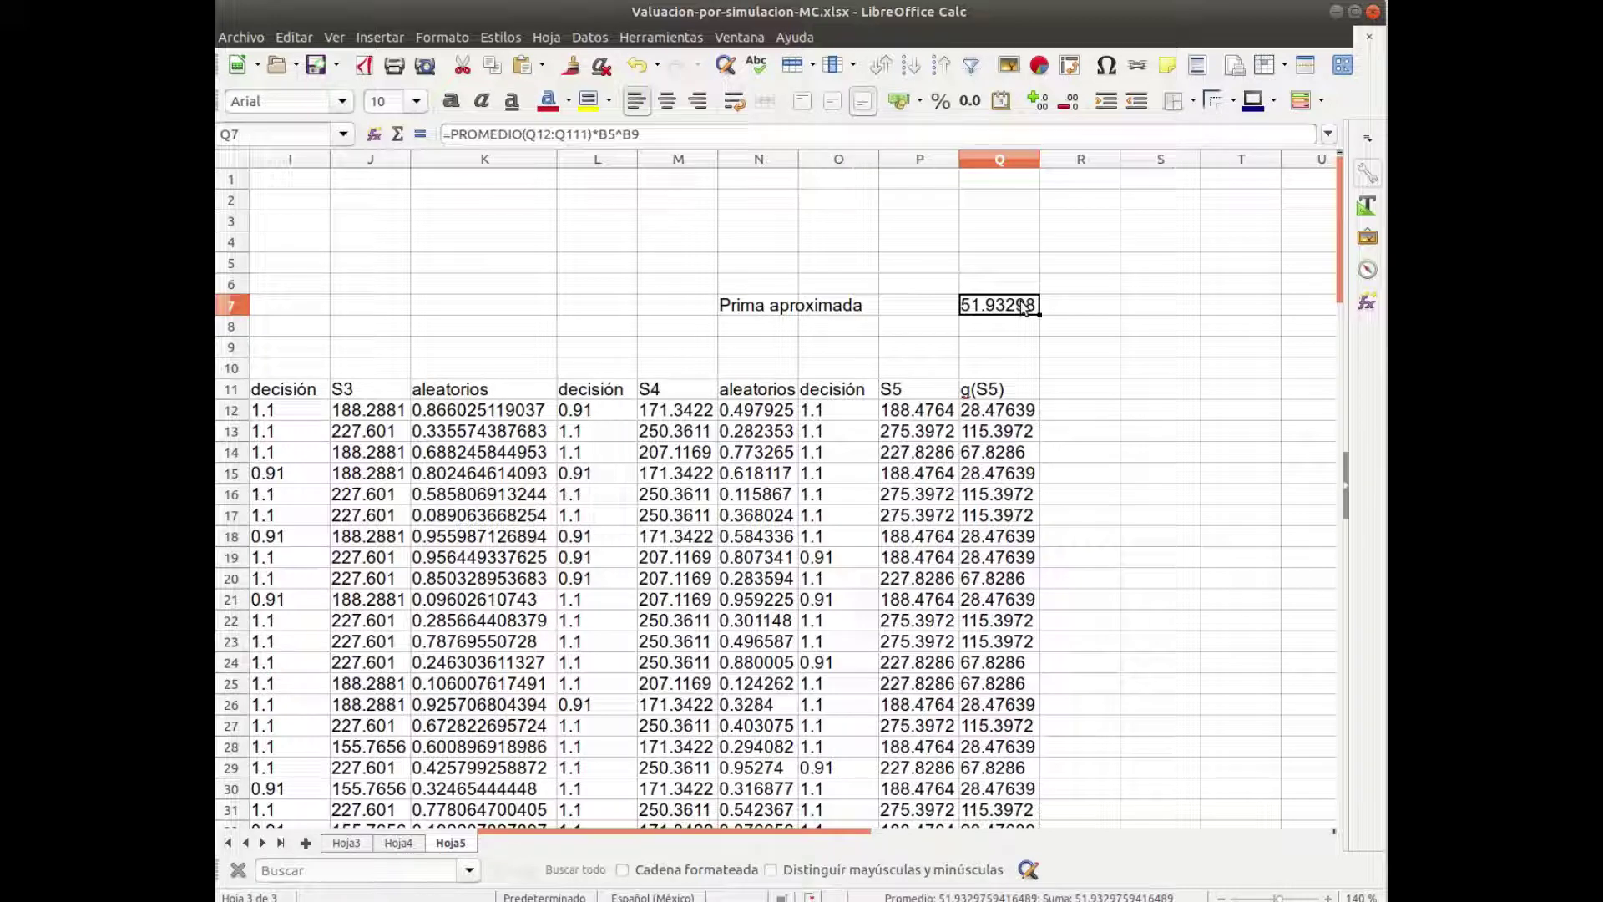
key(F9)
key(F9)
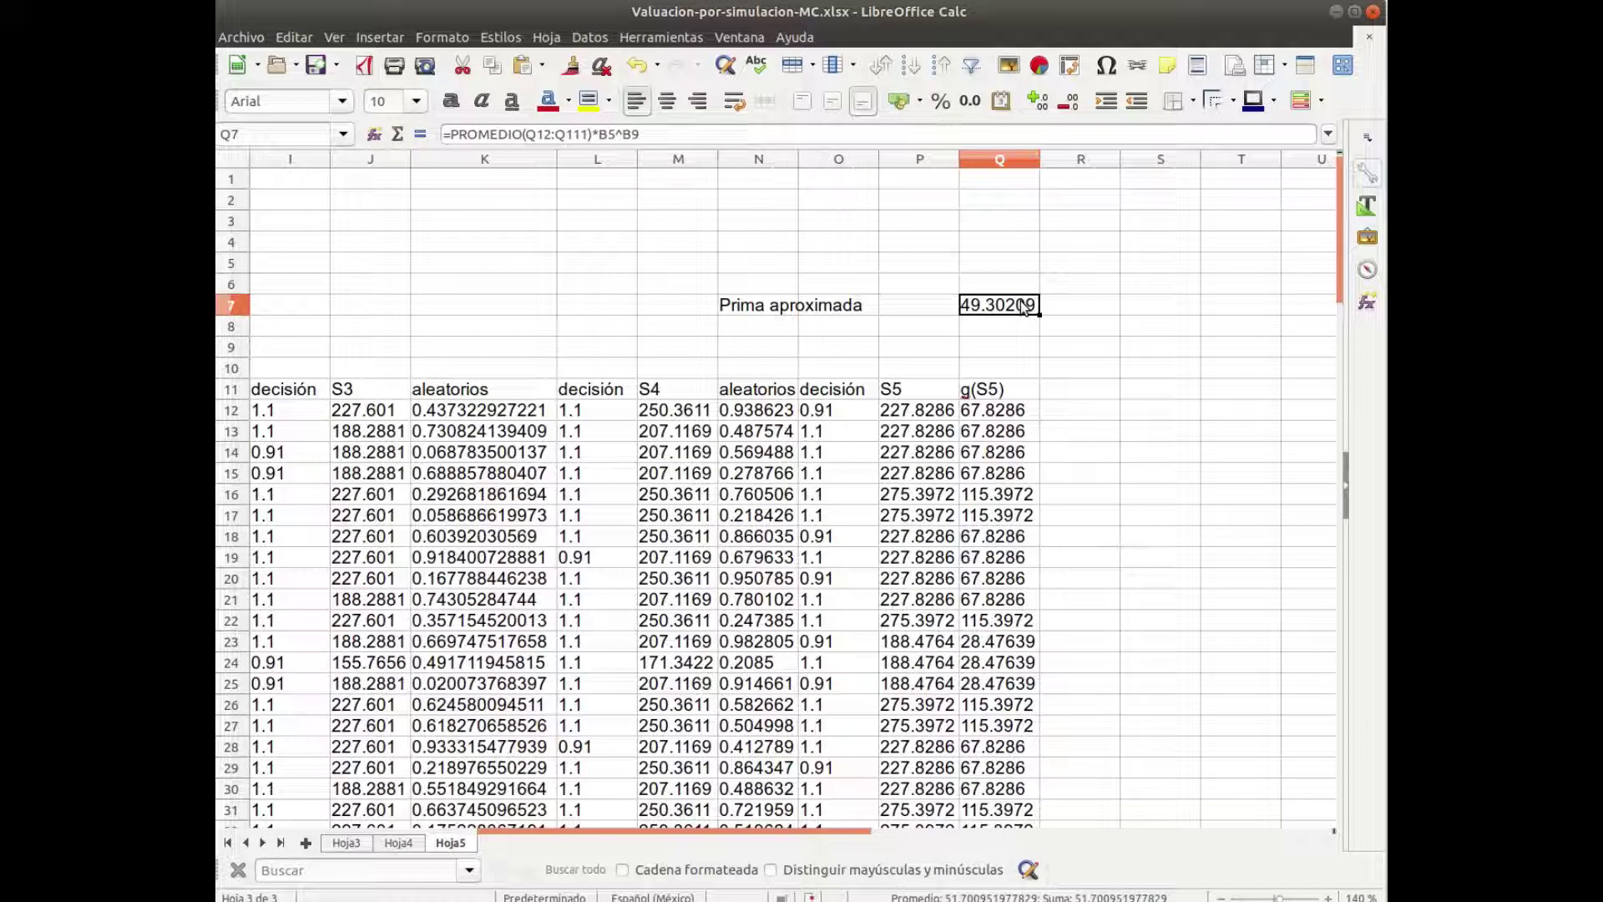
key(F9)
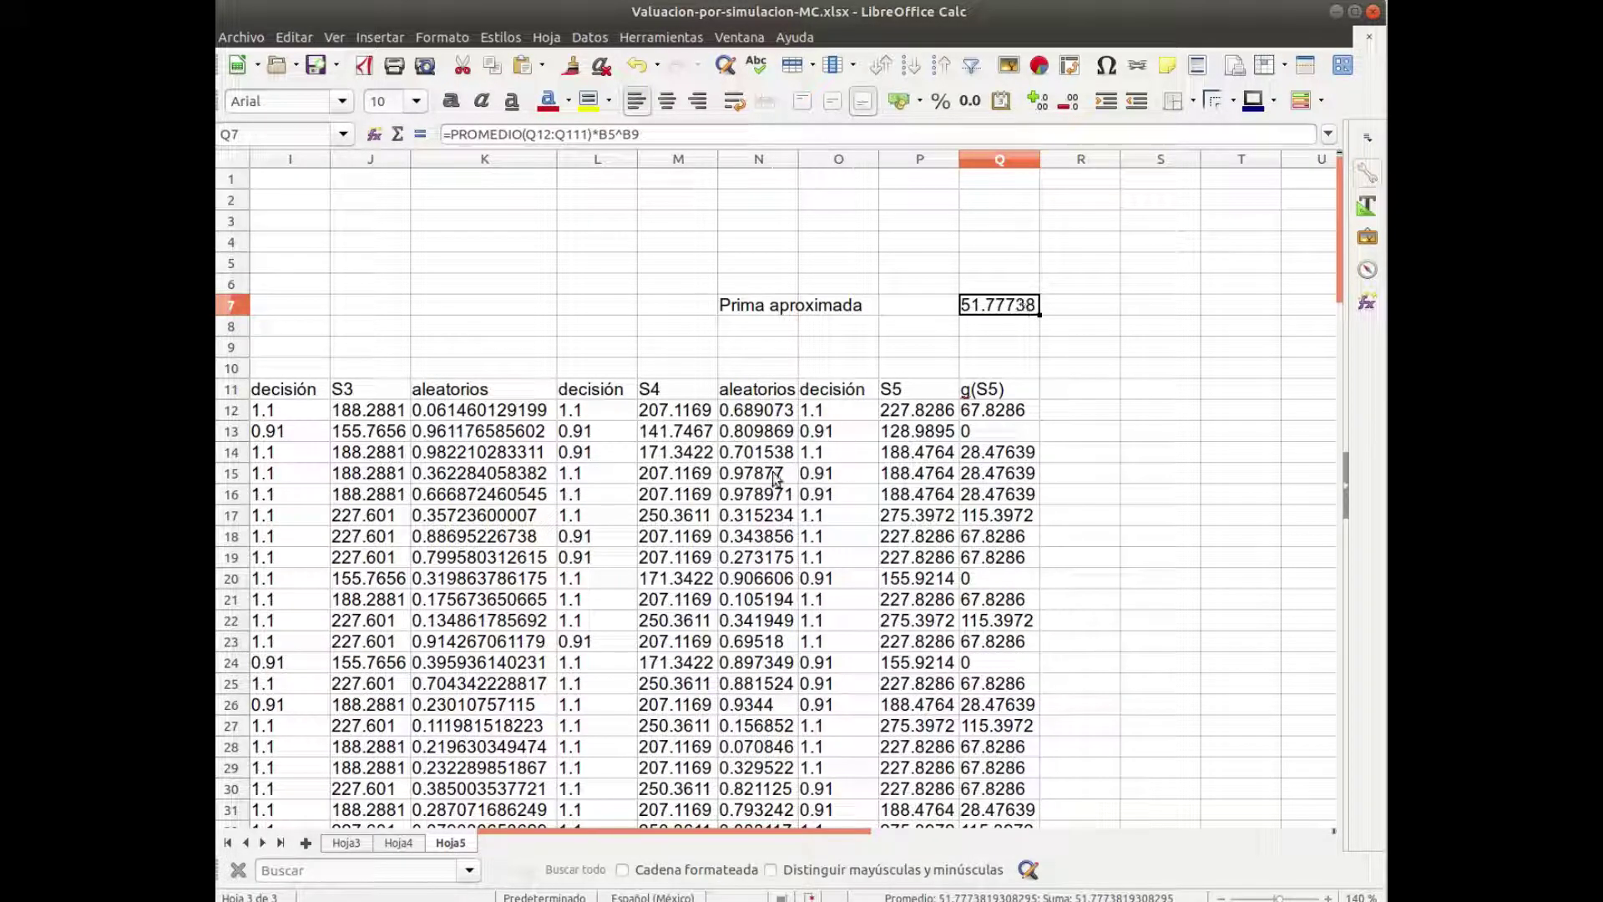
click(341, 845)
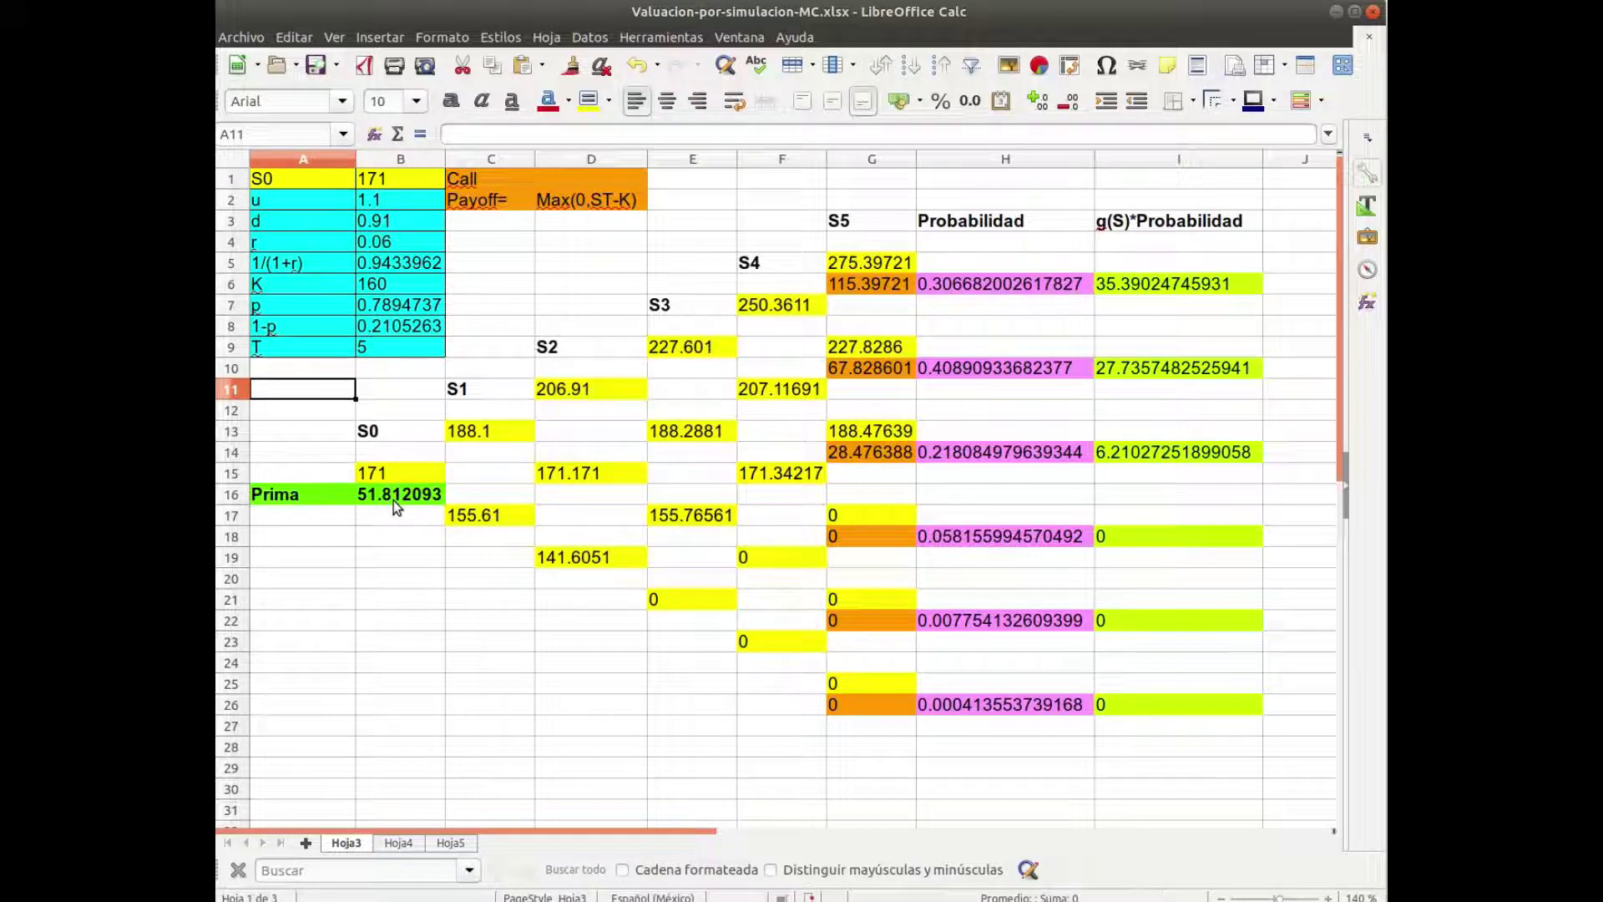
Go back to Hoja5, where Prima aproximada in Q7 now reads 51.77738.
click(451, 844)
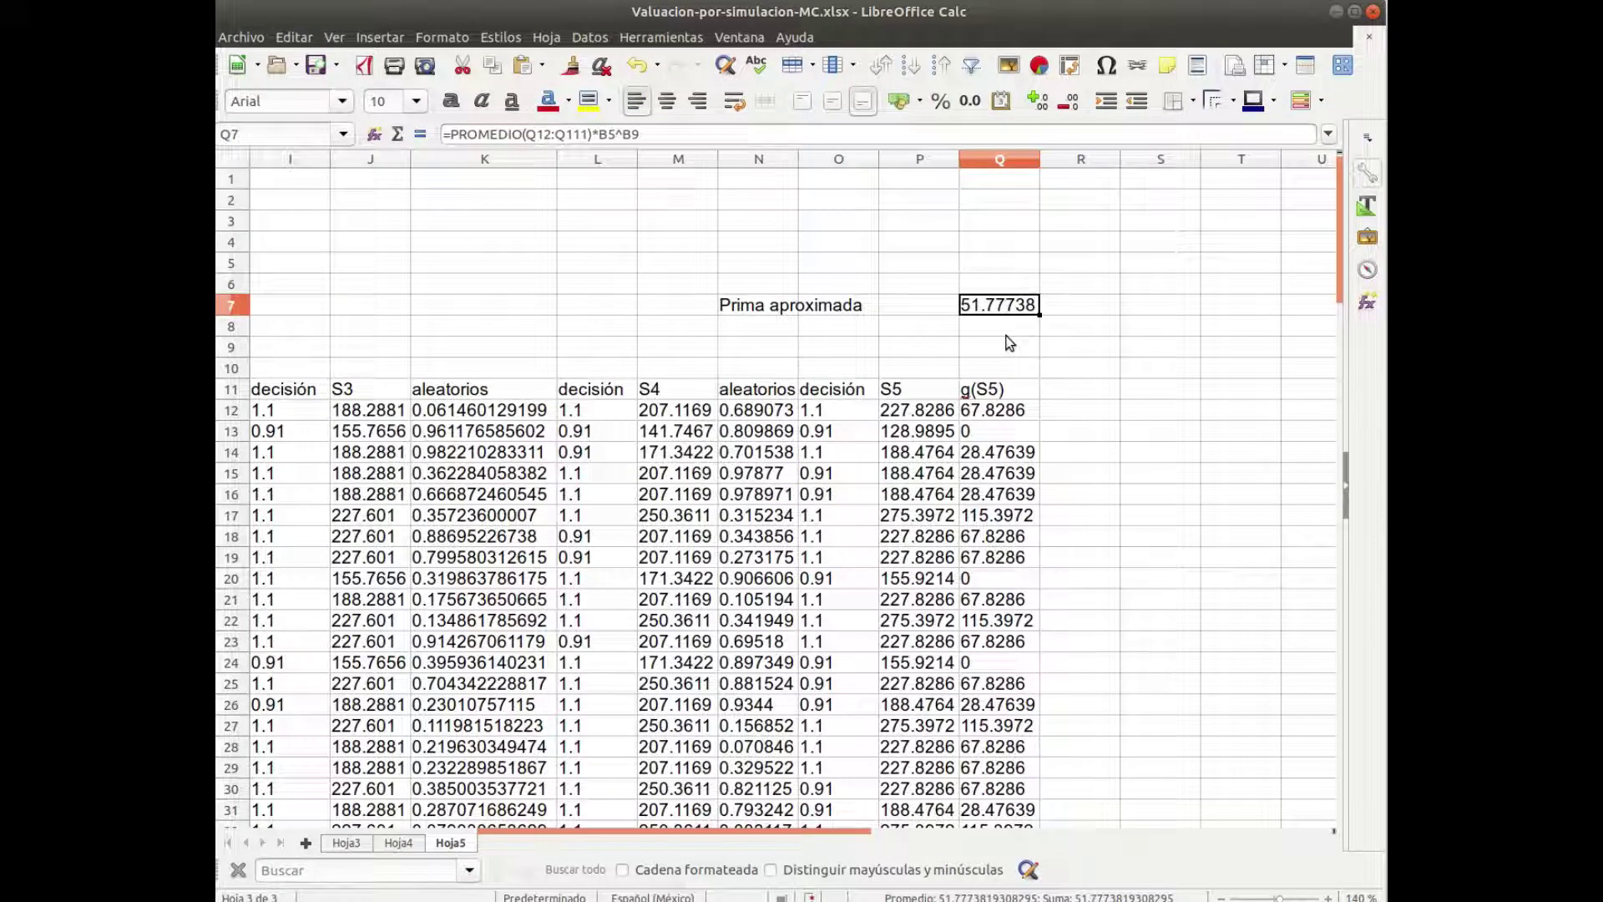
key(Left)
key(Left)
key(Left)
key(Left)
key(Left)
key(Left)
key(Left)
key(Left)
key(Left)
key(Left)
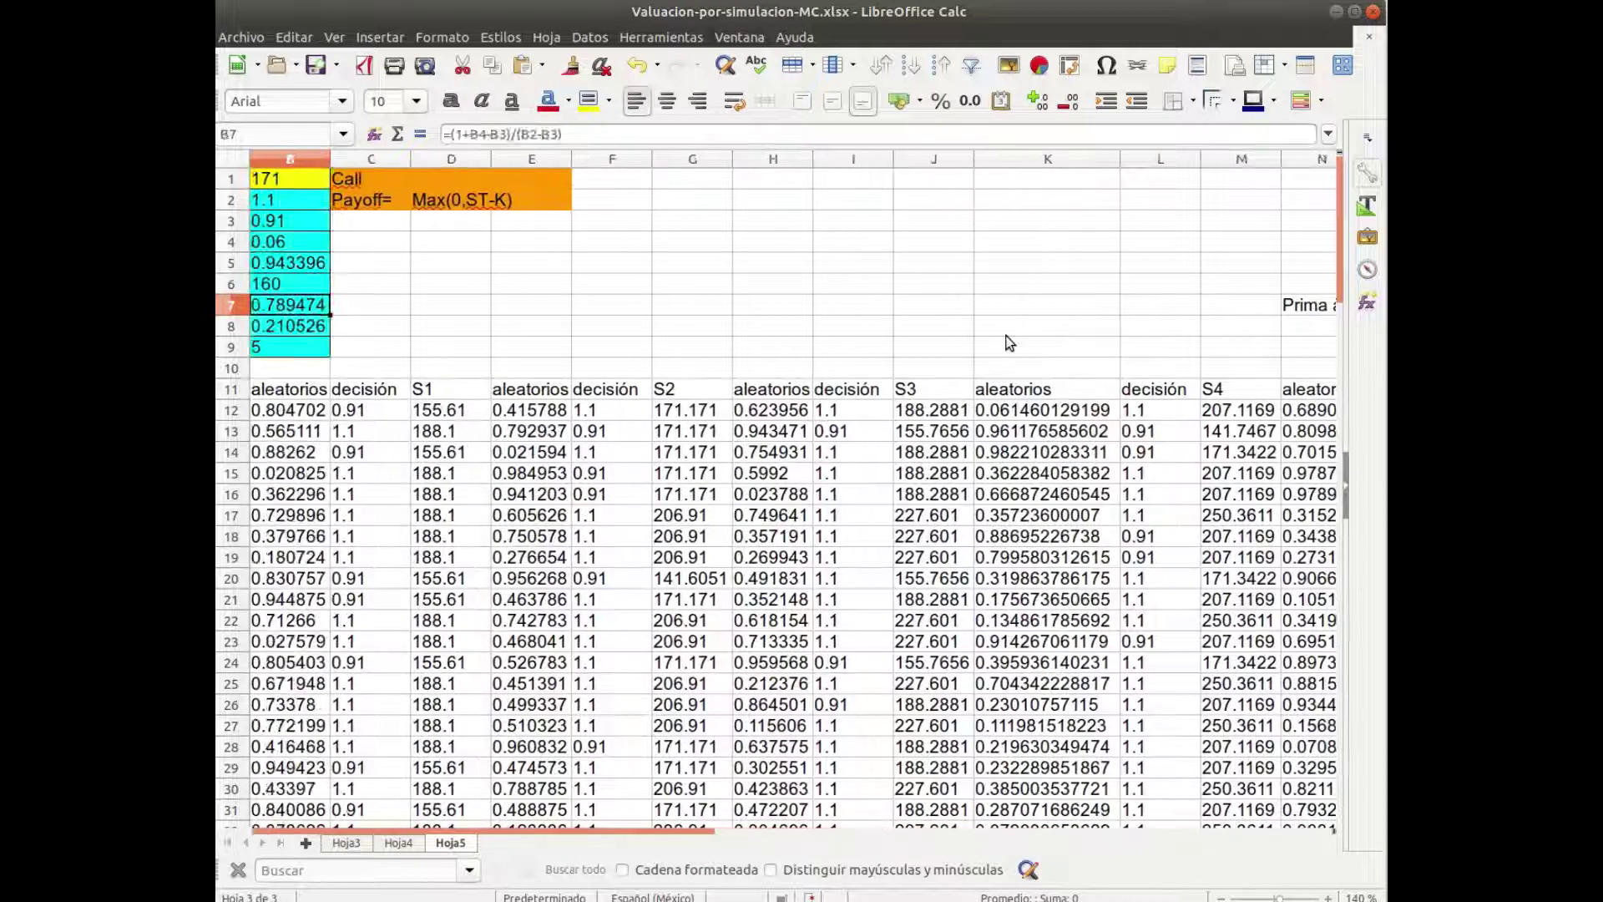
key(Left)
key(Up)
key(Up)
key(Up)
key(Up)
key(Up)
key(Up)
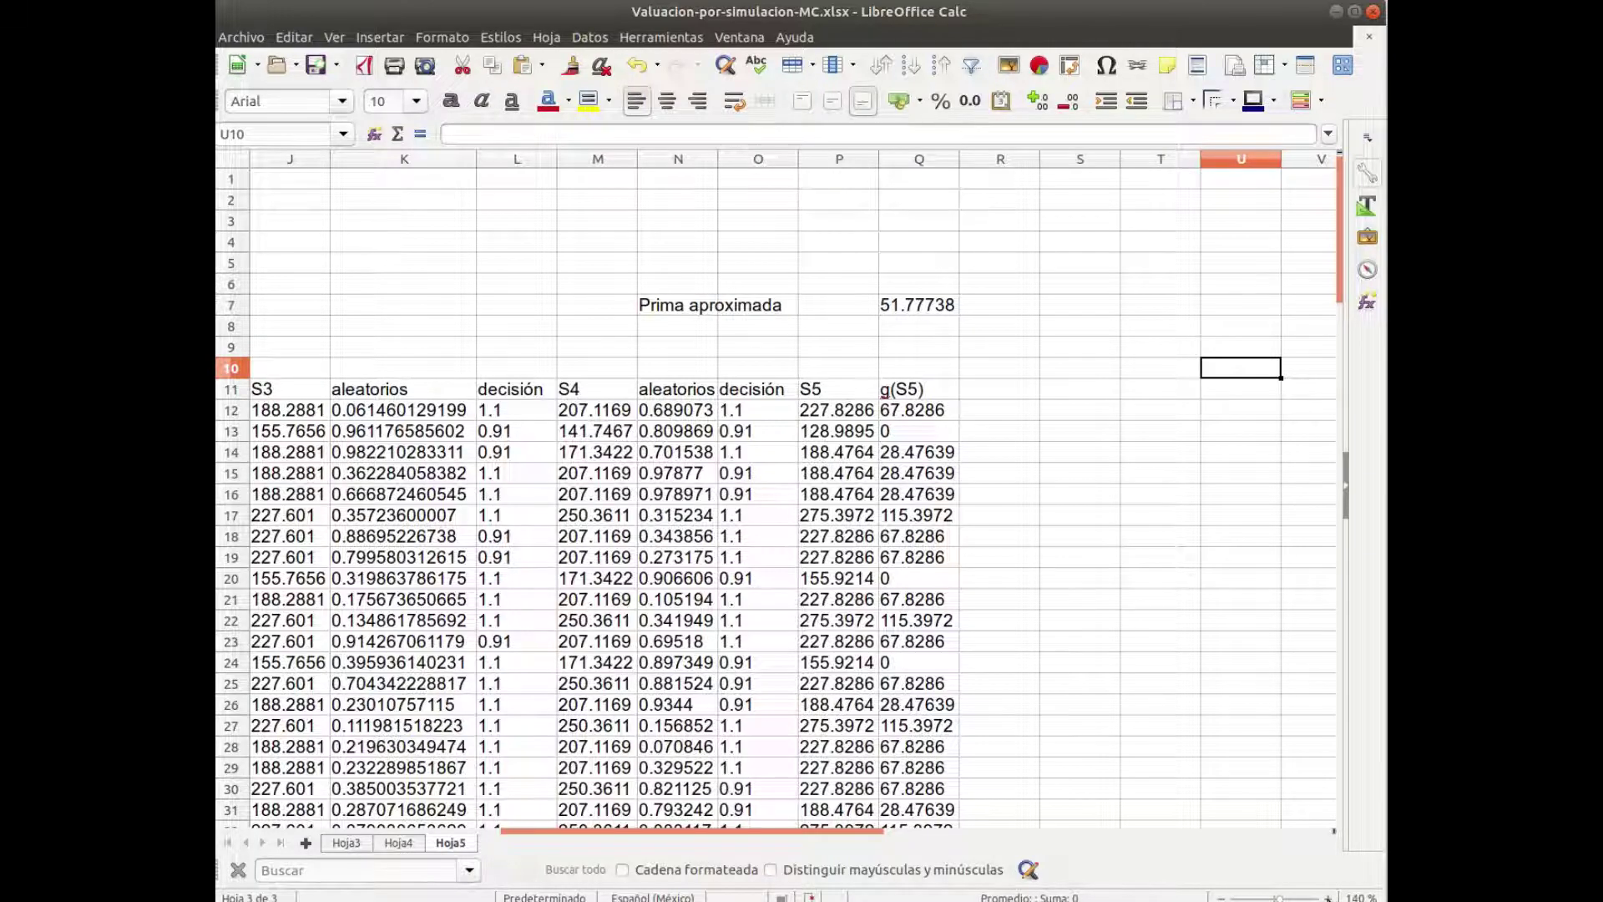
scroll(776, 493, up, 1)
scroll(777, 493, up, 1)
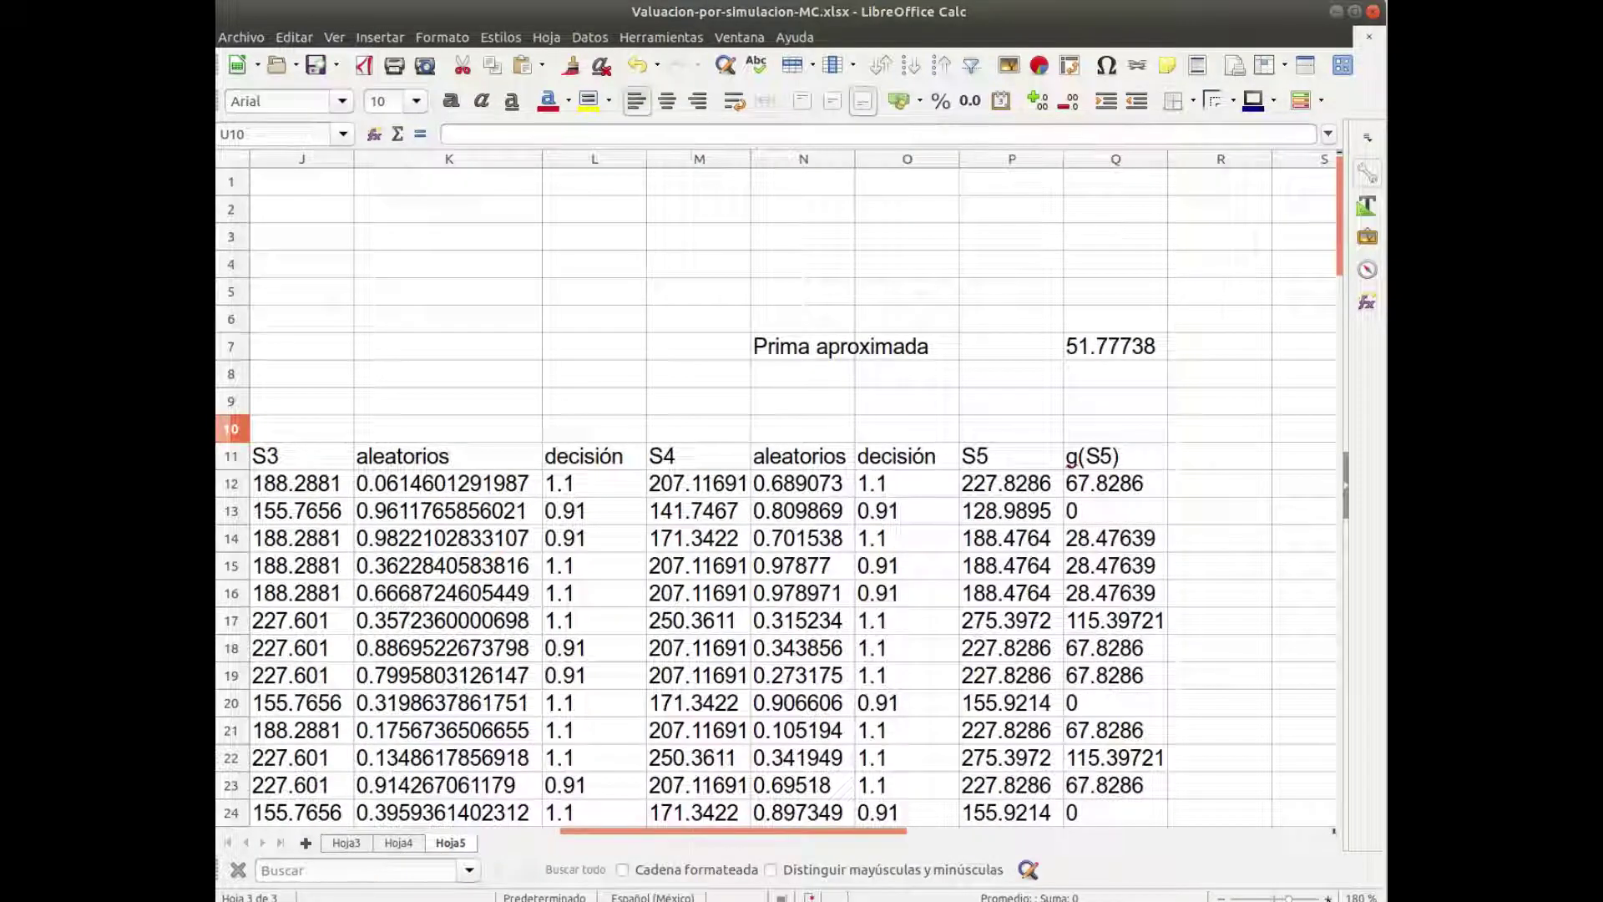